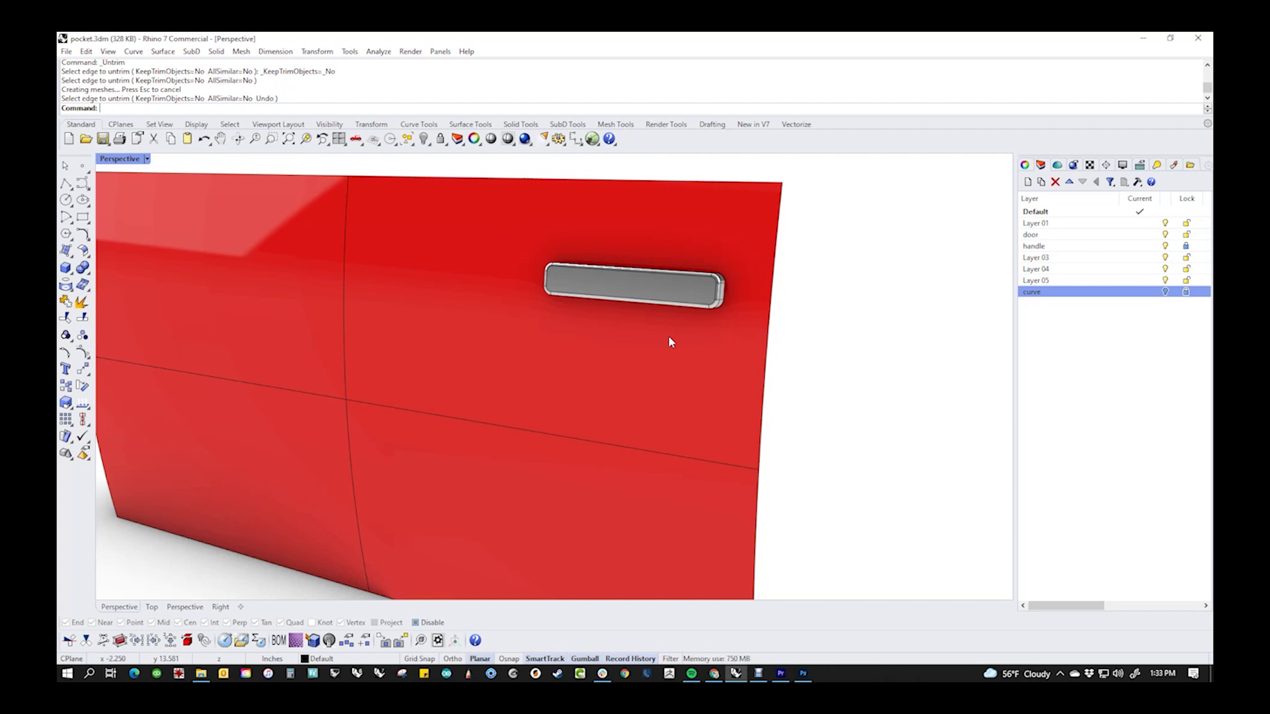
right_click_drag(668, 337, 629, 368)
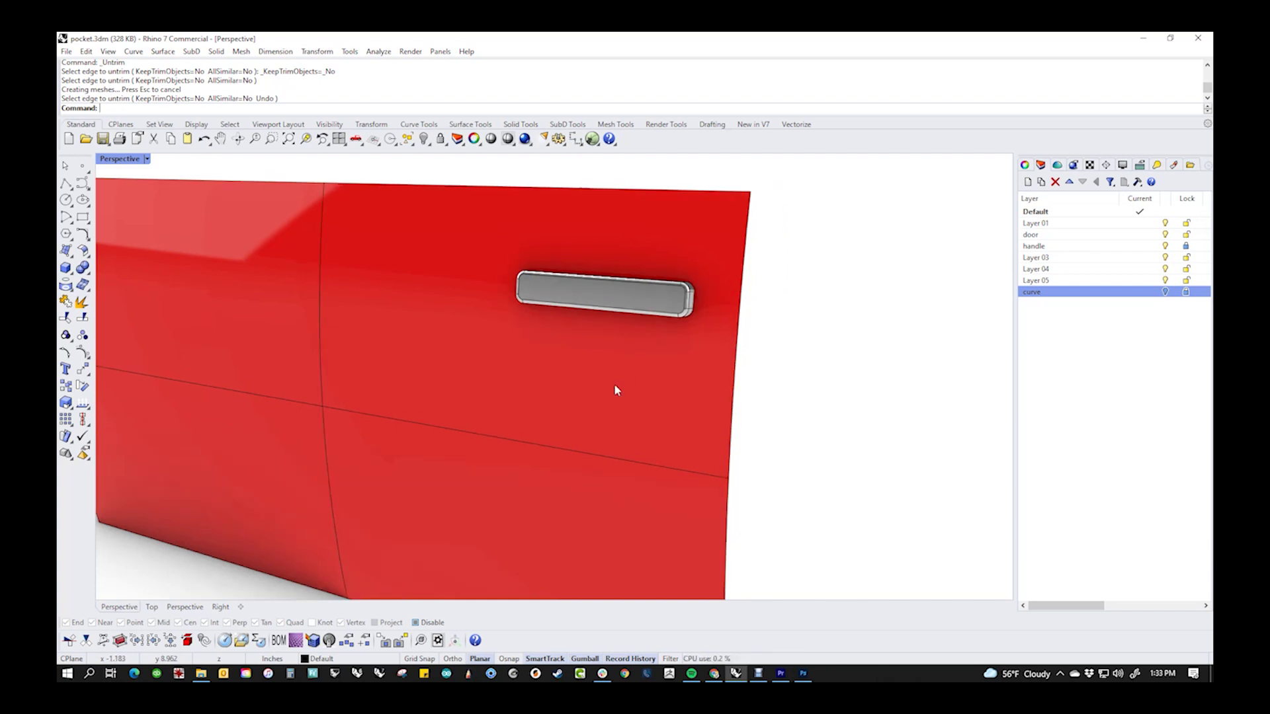
type("f")
key("Return")
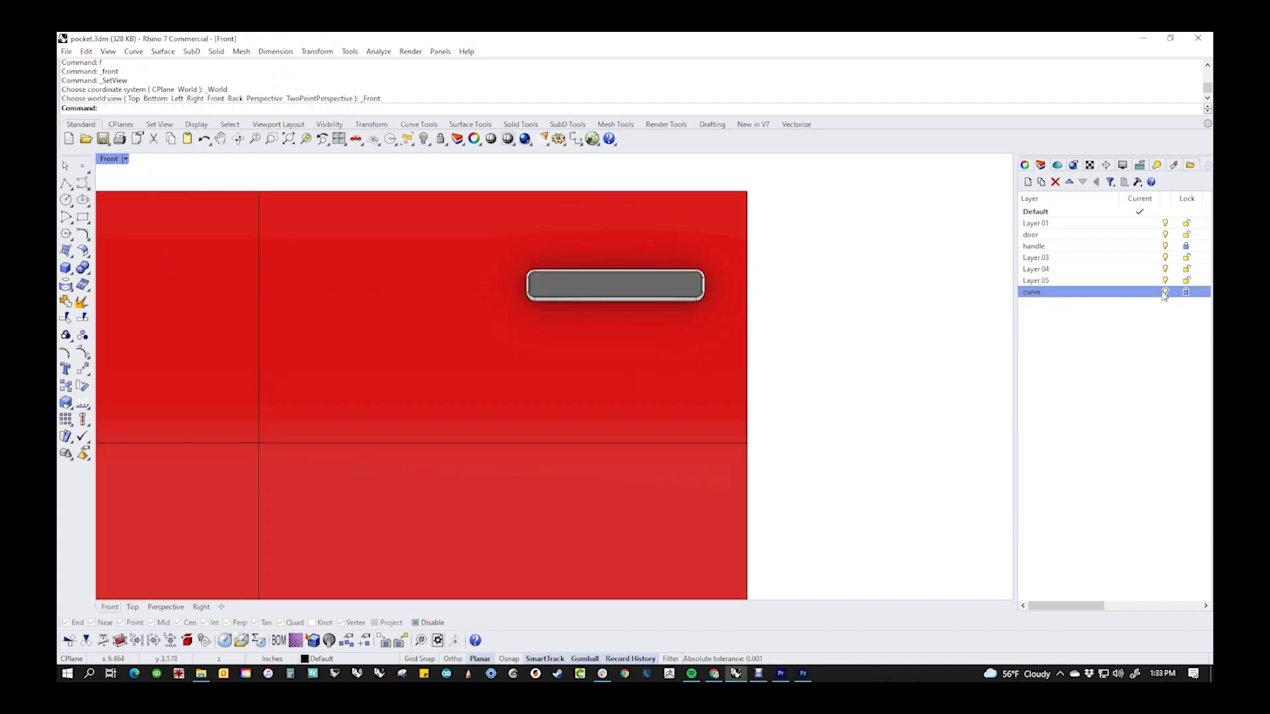
scroll(759, 354, "up", 3)
right_click_drag(760, 354, 686, 430)
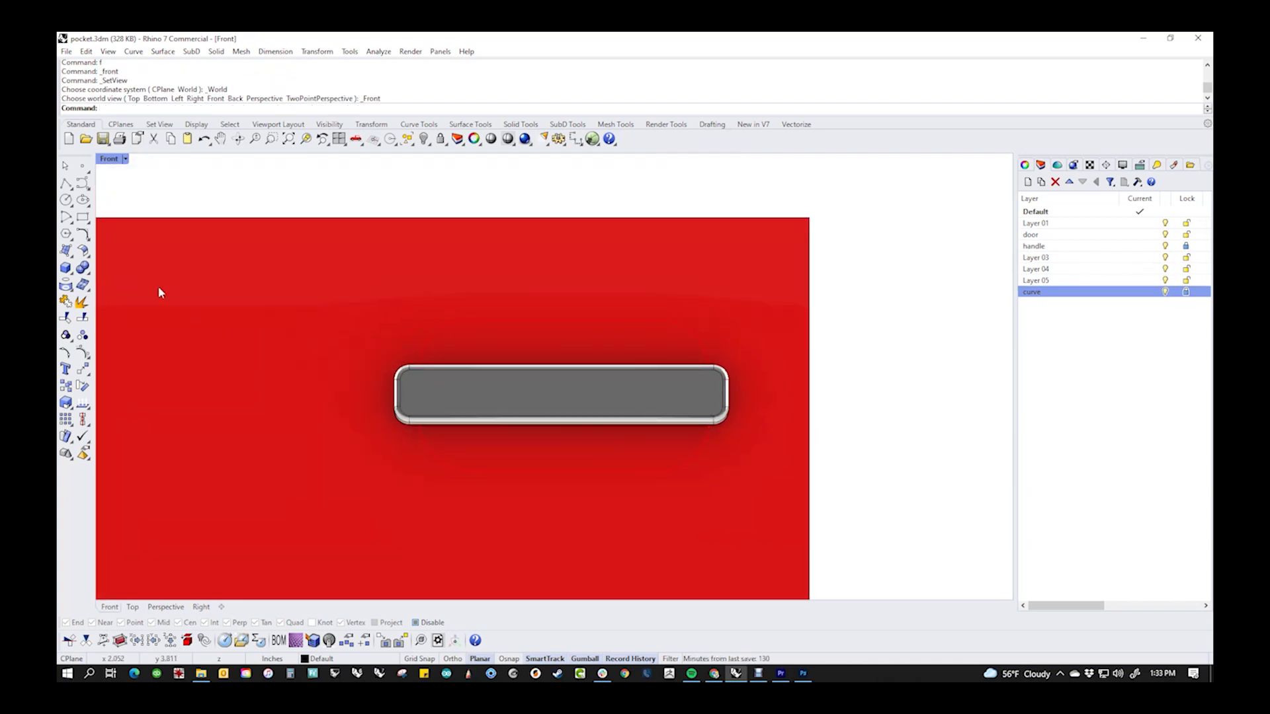
left_click(82, 217)
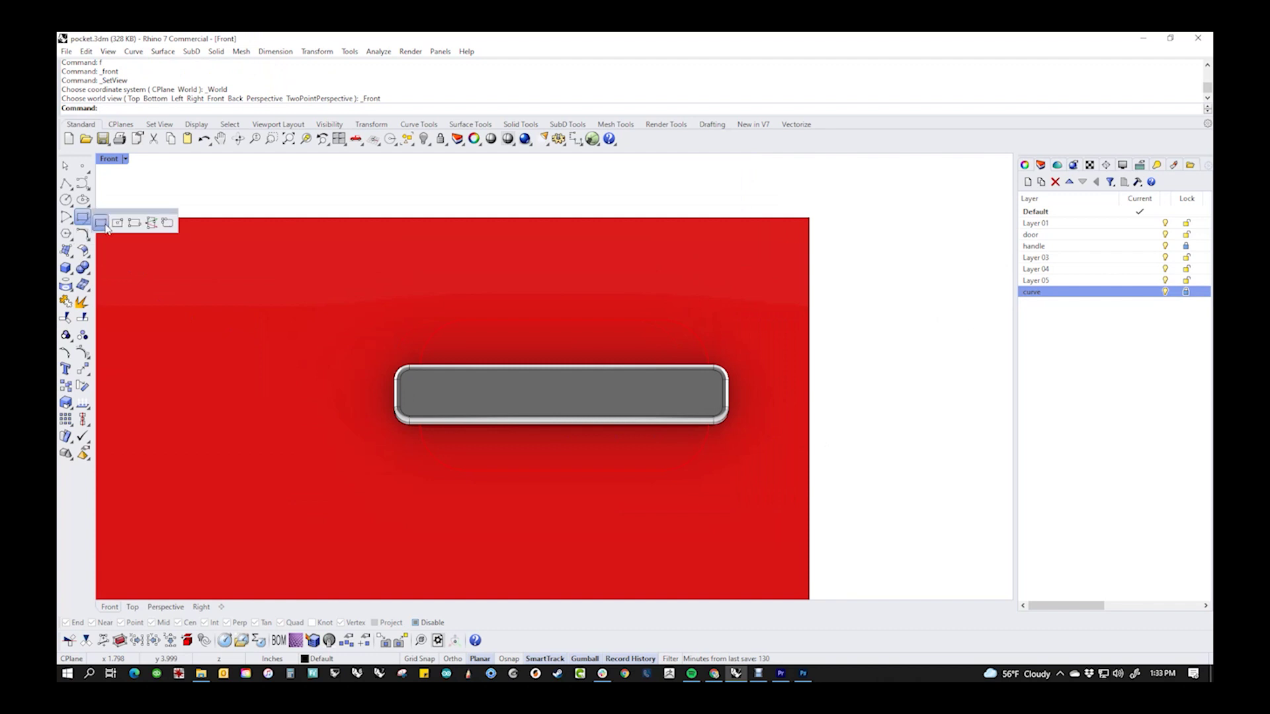
left_click(100, 223)
left_click(291, 108)
left_click(417, 317)
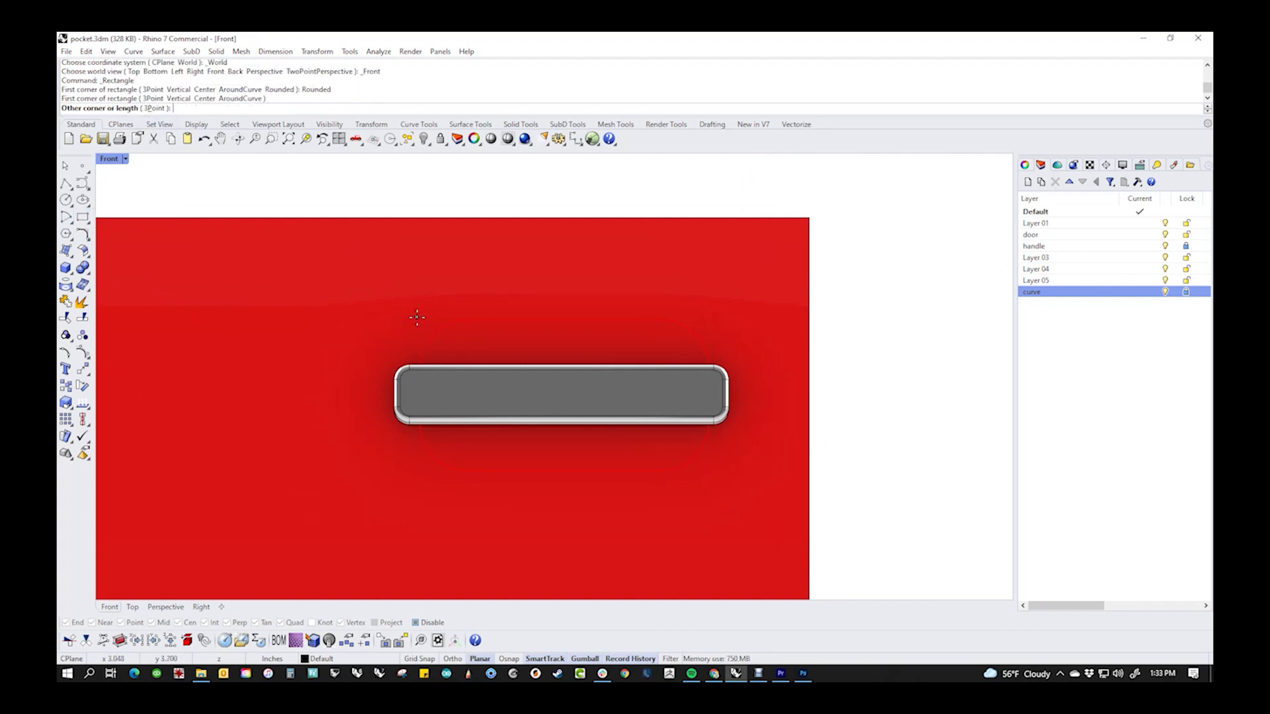
left_click(715, 473)
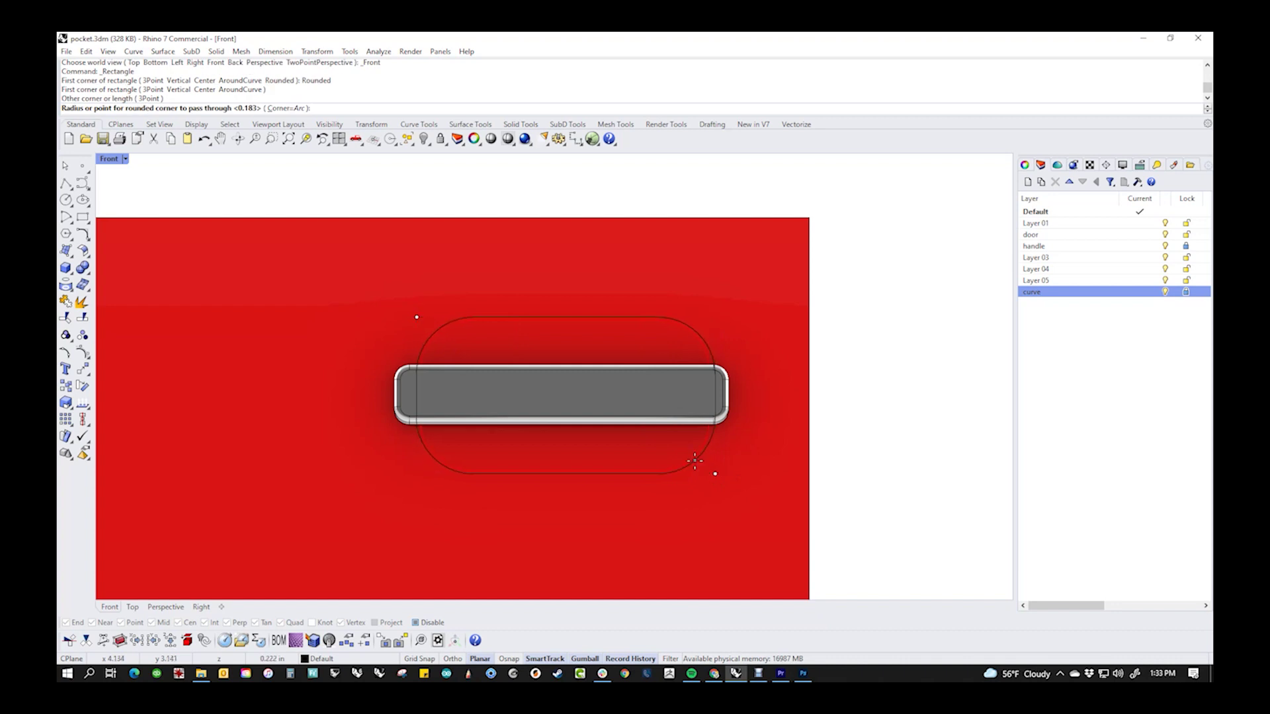
key("Escape")
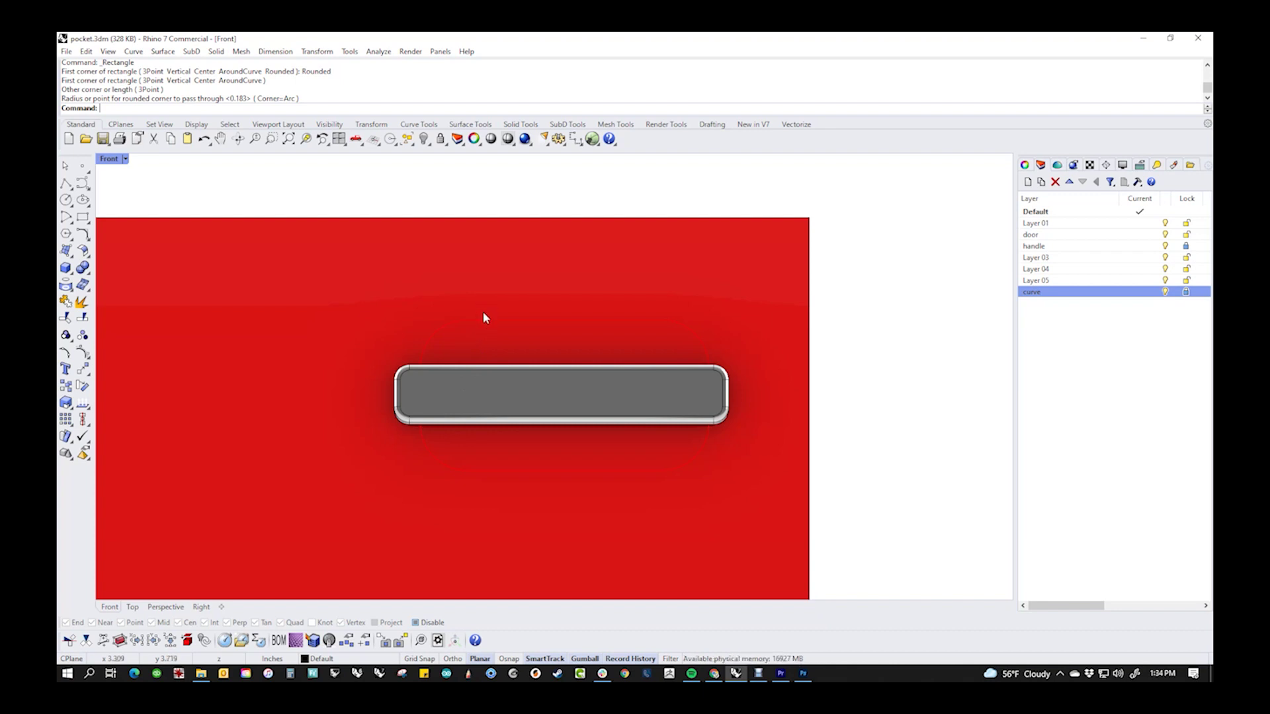
- Hide the handle layer and set the perspective view to wireframe display
right_click_drag(622, 365, 397, 367)
key("ctrl+F4")
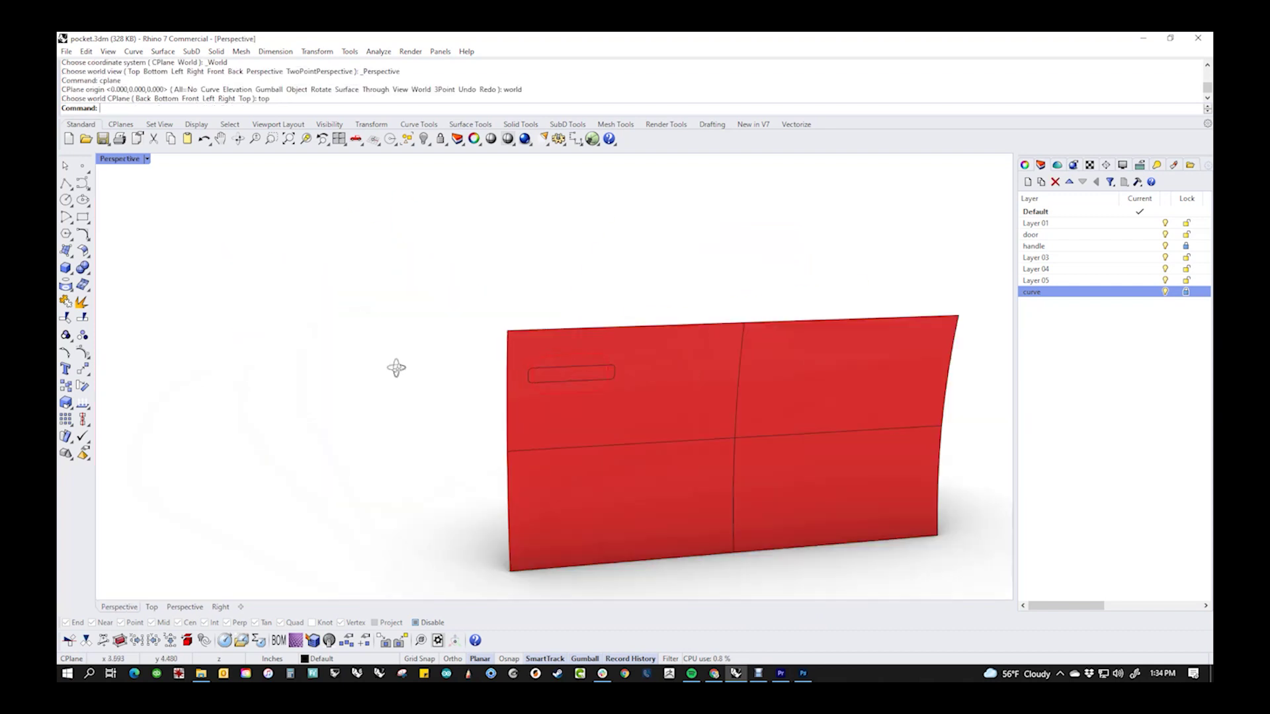
scroll(590, 415, "up", 3)
scroll(791, 419, "up", 3)
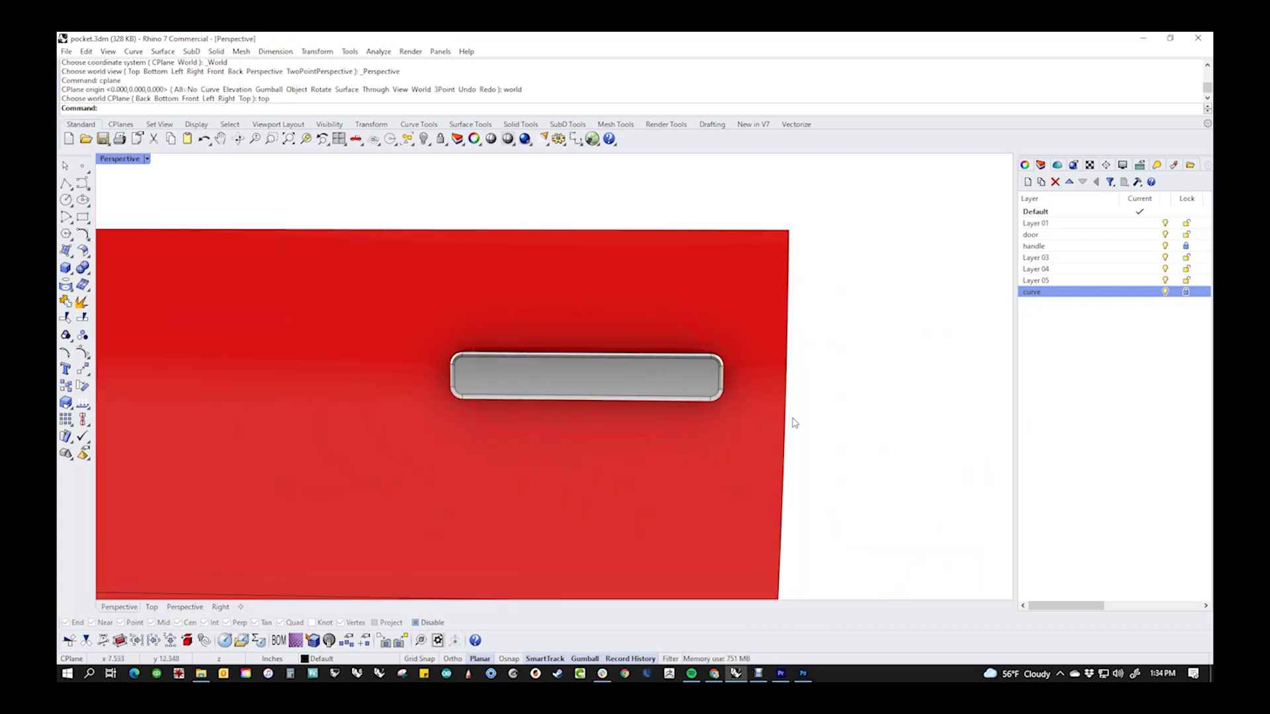
left_click(1166, 296)
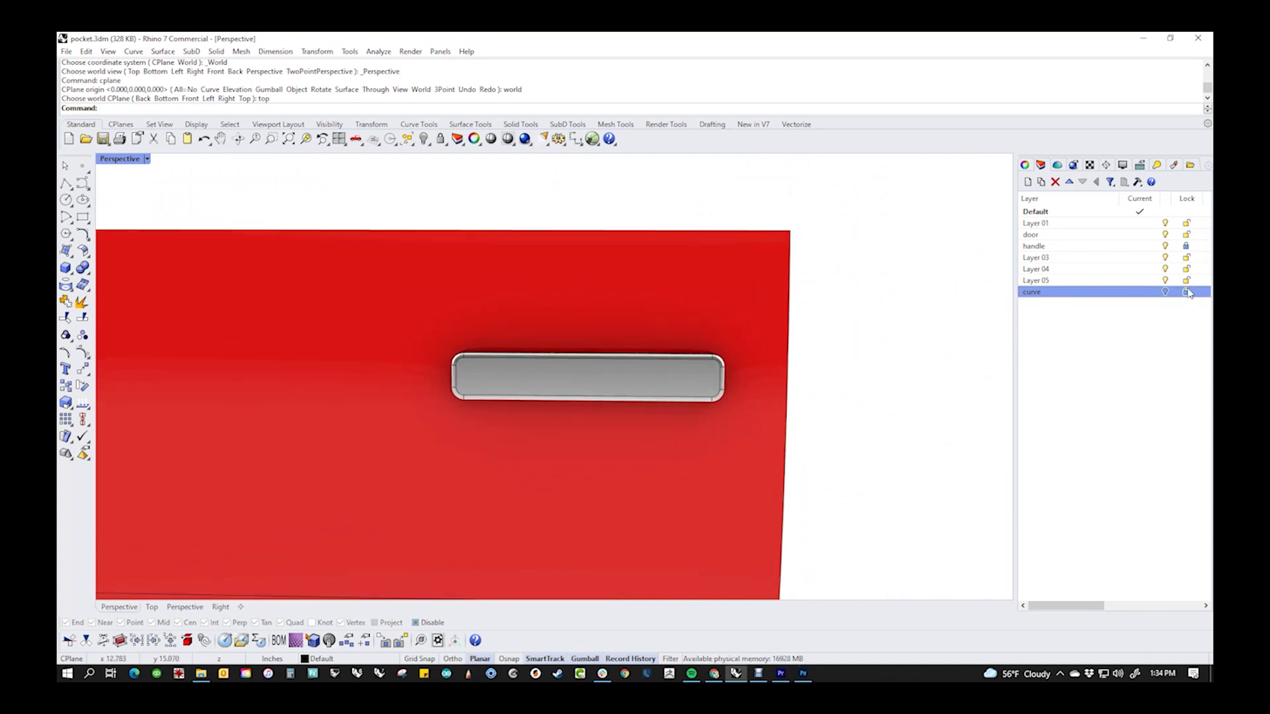
mouse_move(842, 432)
right_mouse_down("shift")
mouse_move(865, 422)
mouse_move(850, 430)
right_mouse_up("shift")
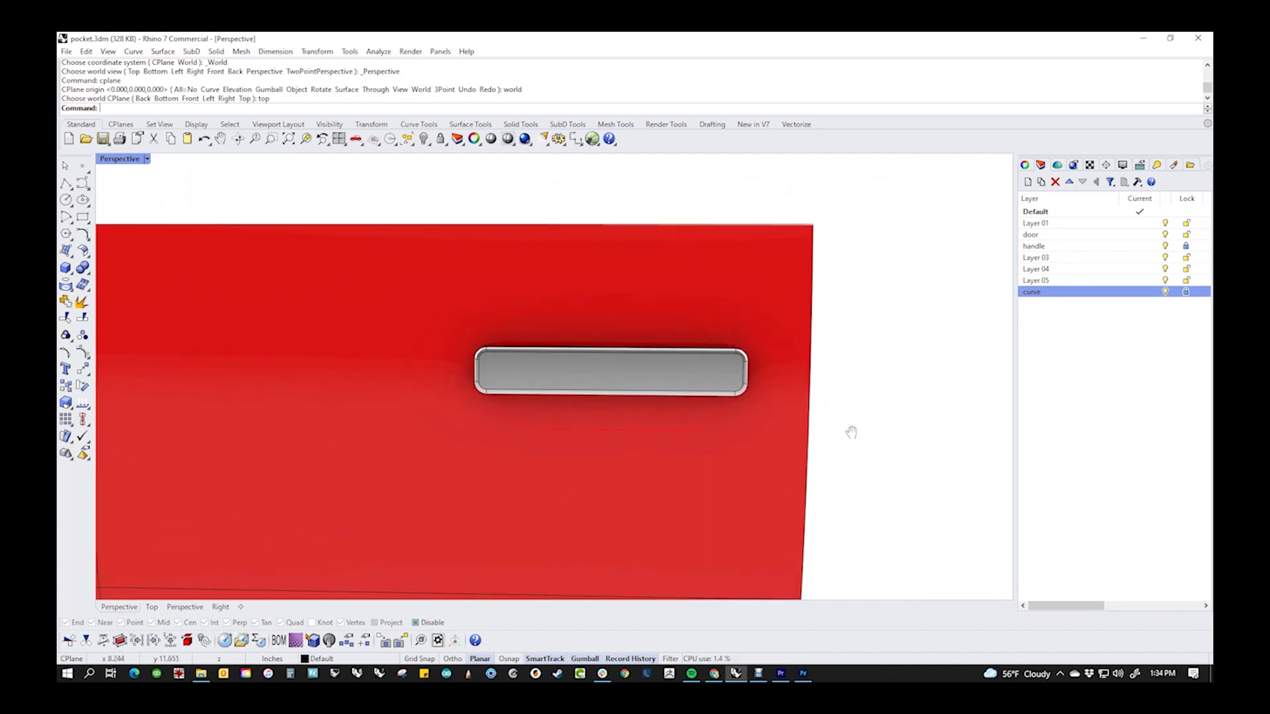
left_click(1165, 246)
right_click_drag(654, 465, 669, 457)
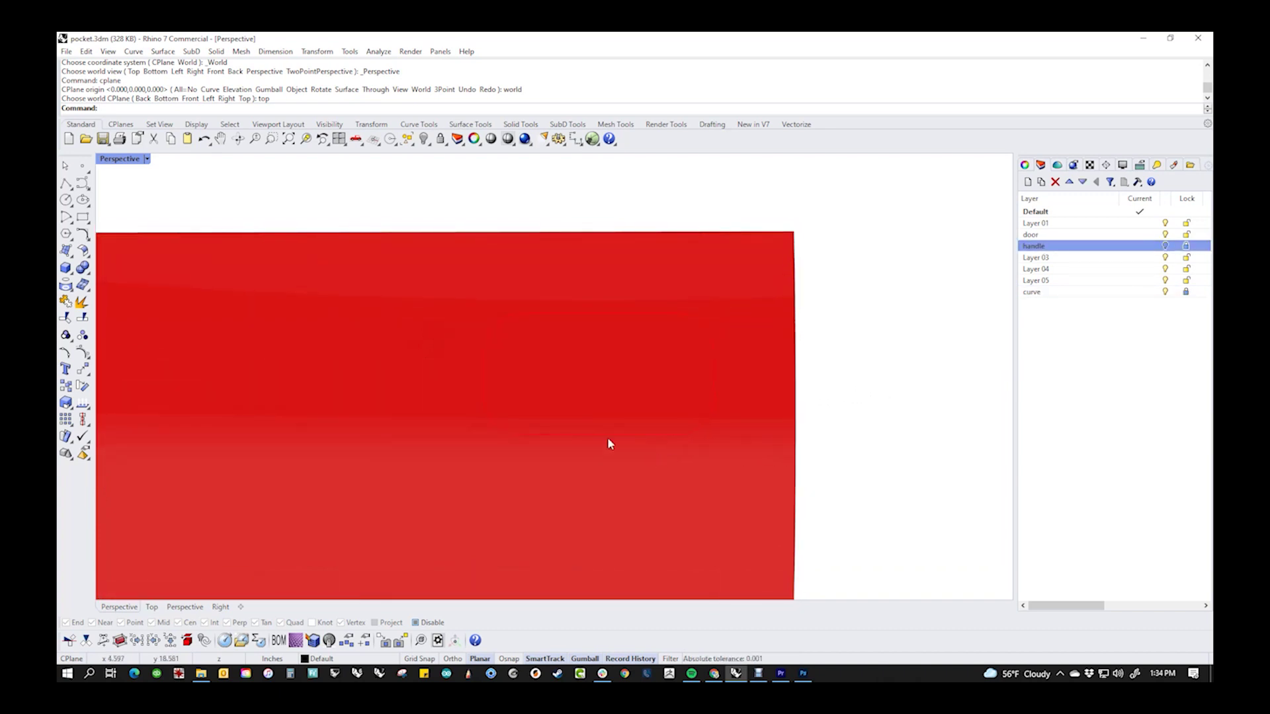
left_click(139, 159)
left_click(166, 198)
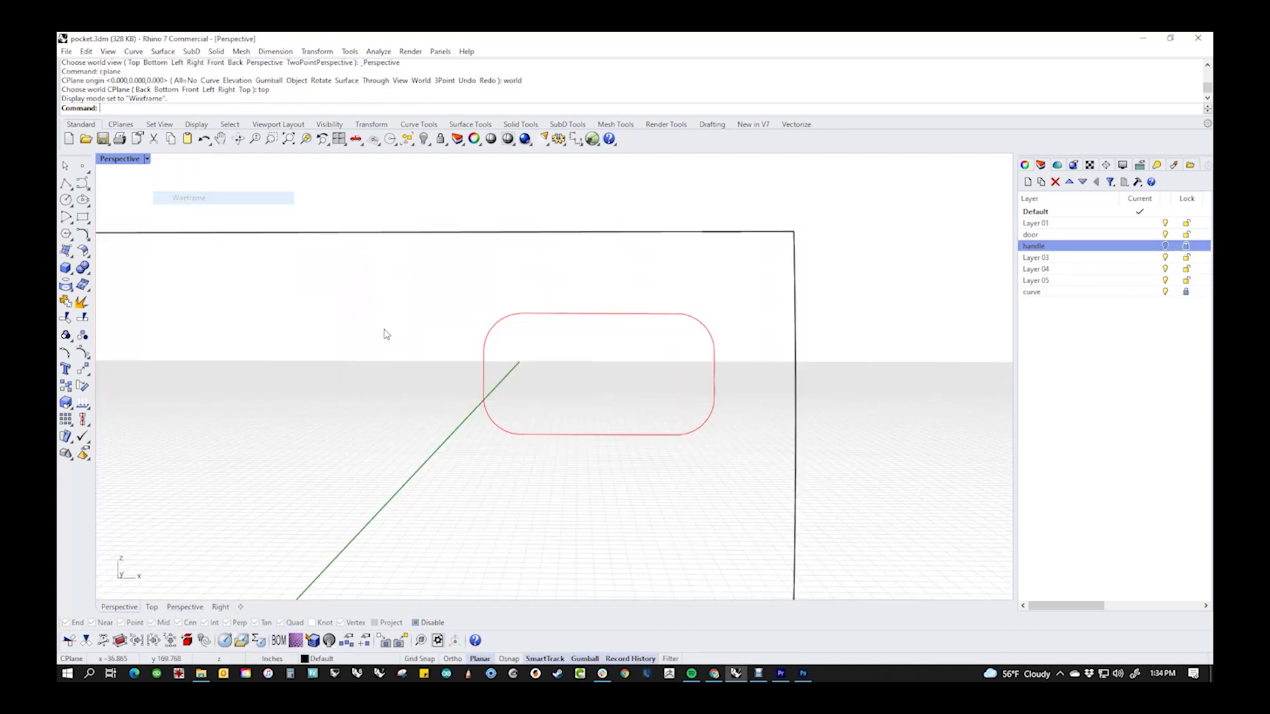
- In the front view, draw a corner-to-corner rectangular plane surrounding the rounded pocket curve, with a margin on all sides
type("f")
key("Return")
right_click_drag(574, 441, 592, 384)
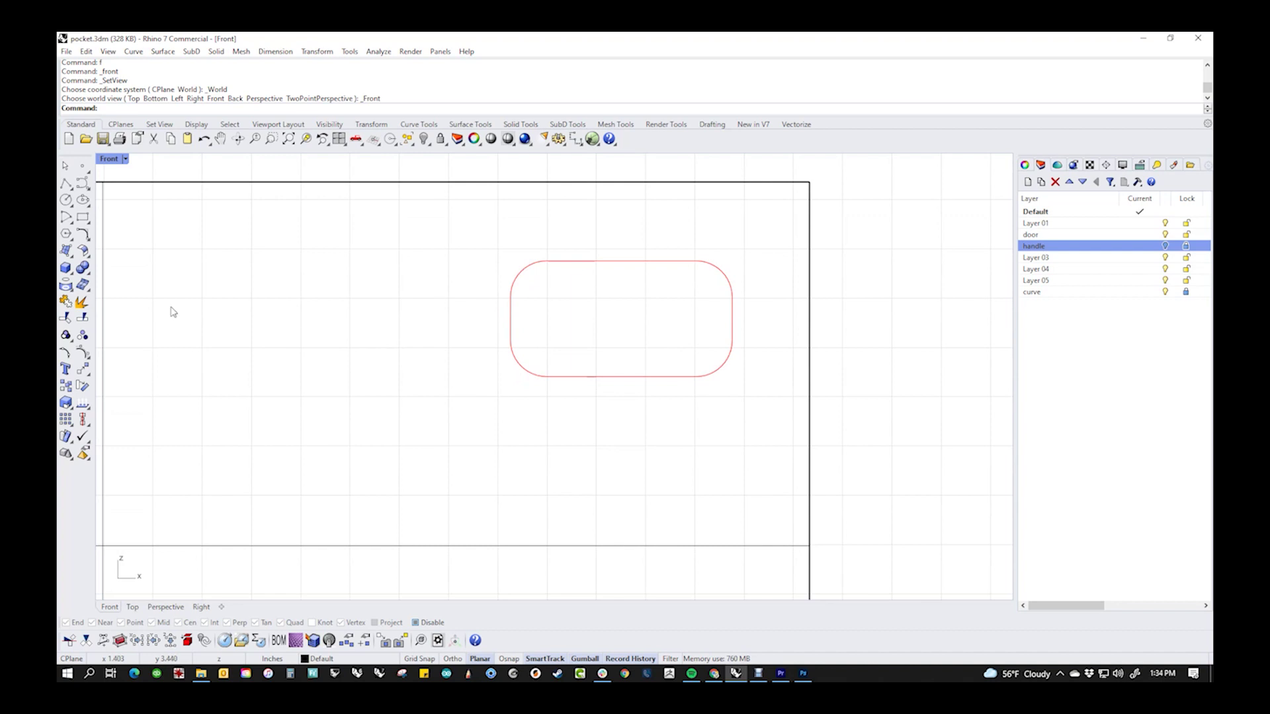
left_click(72, 258)
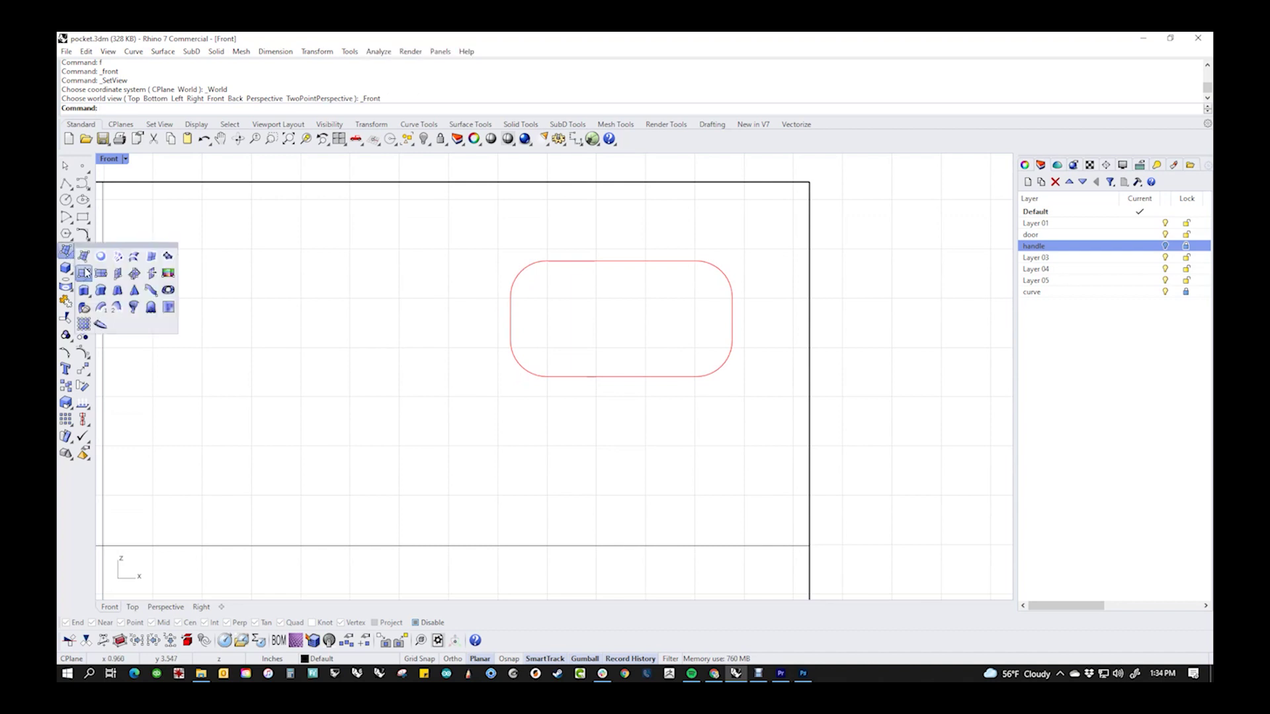
left_click(81, 254)
left_click(464, 226)
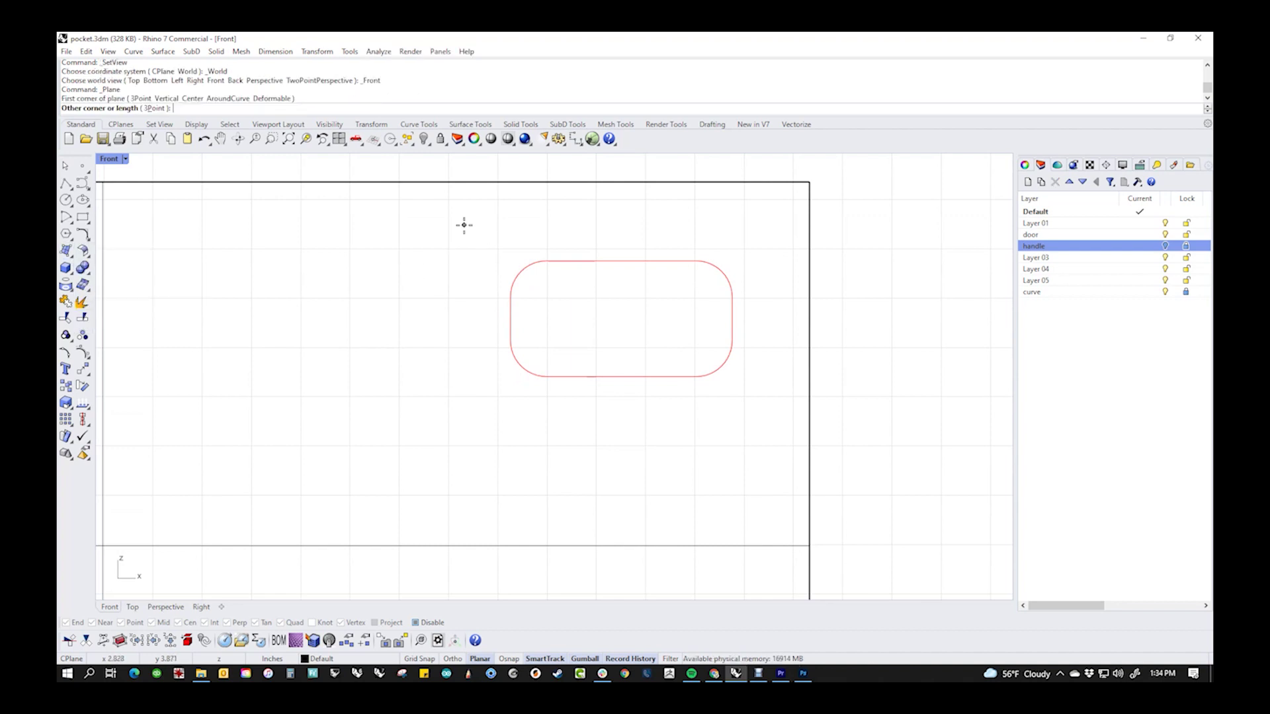
left_click(786, 423)
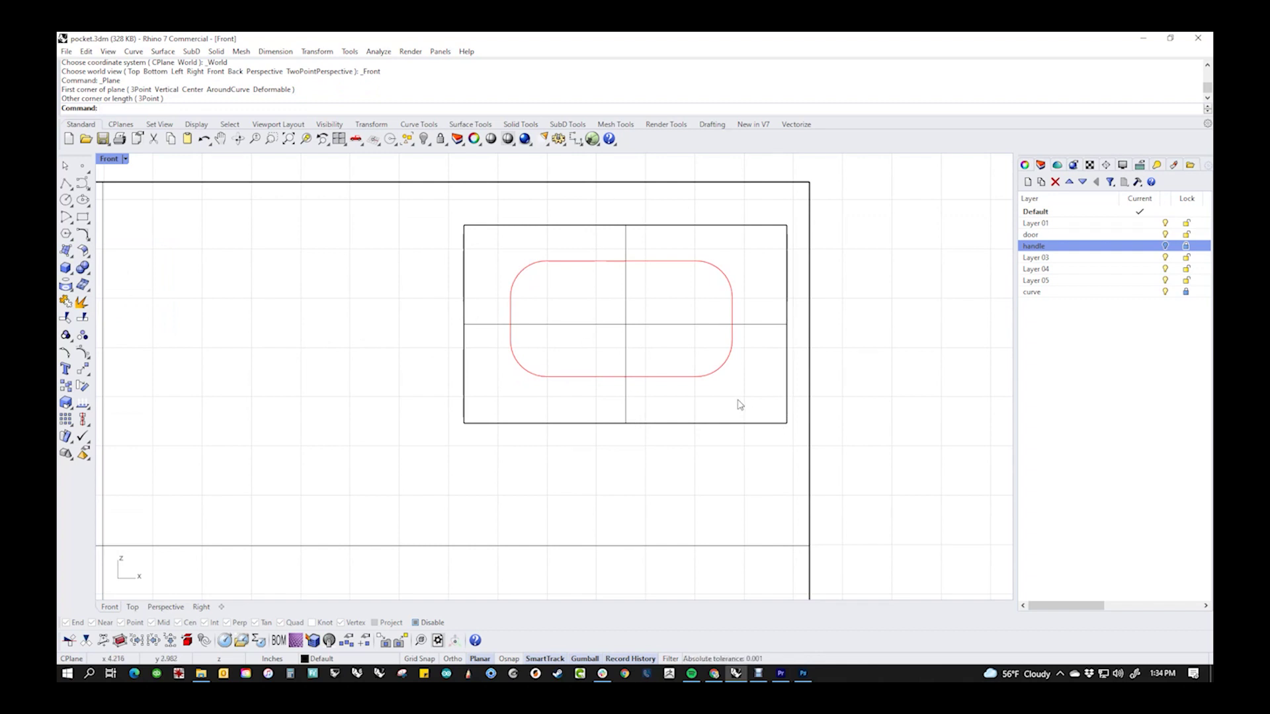
- Return to the perspective view and turn on the control points of the new plane
key("ctrl+F4")
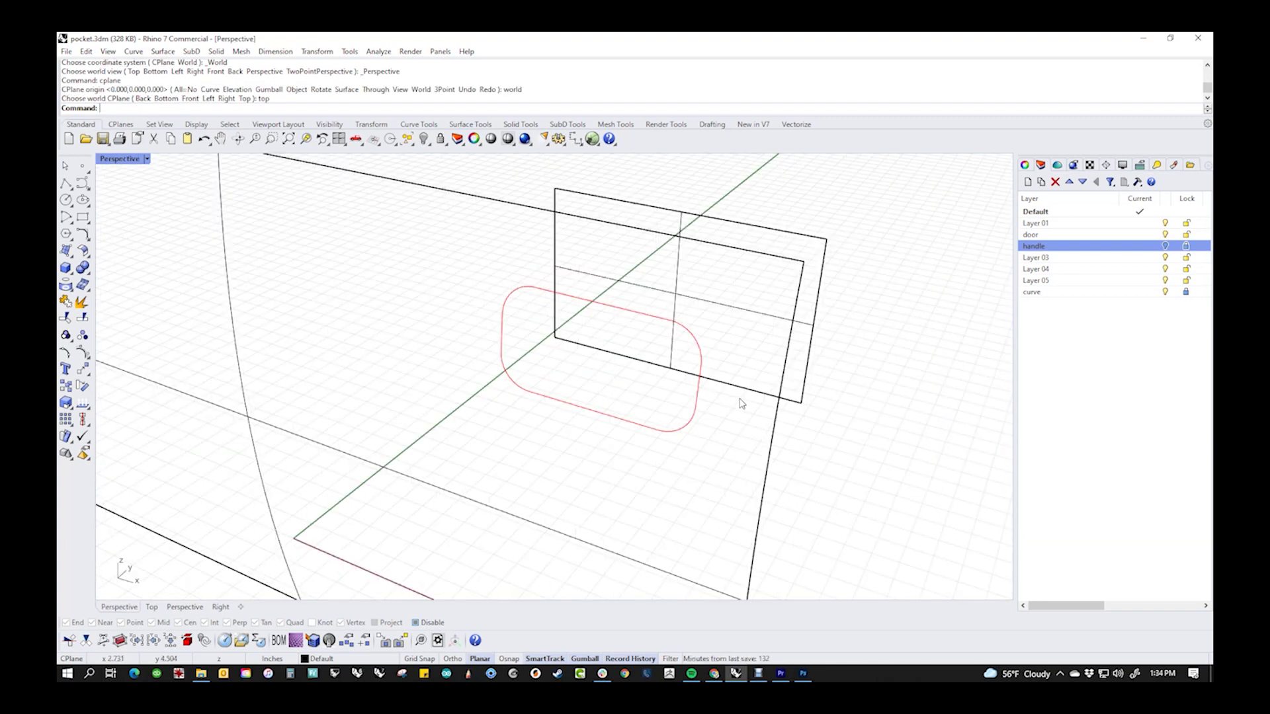
left_click(767, 471)
middle_click(767, 473)
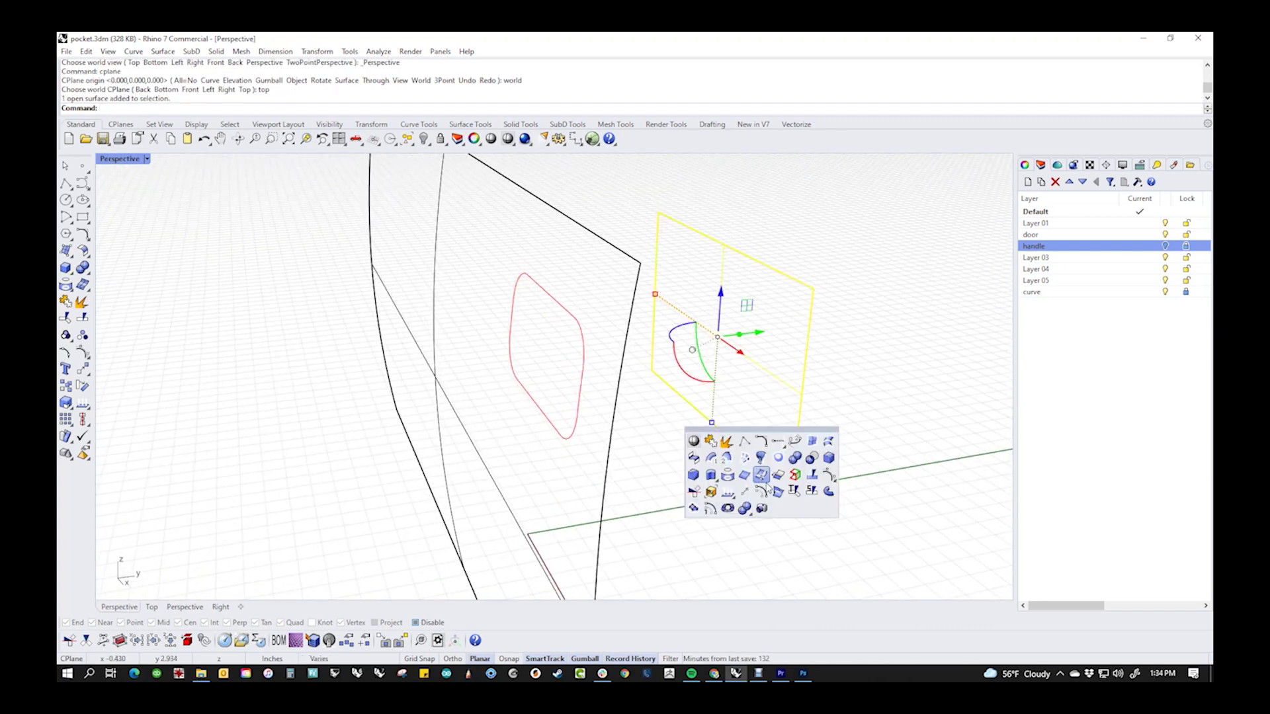
left_click(828, 475)
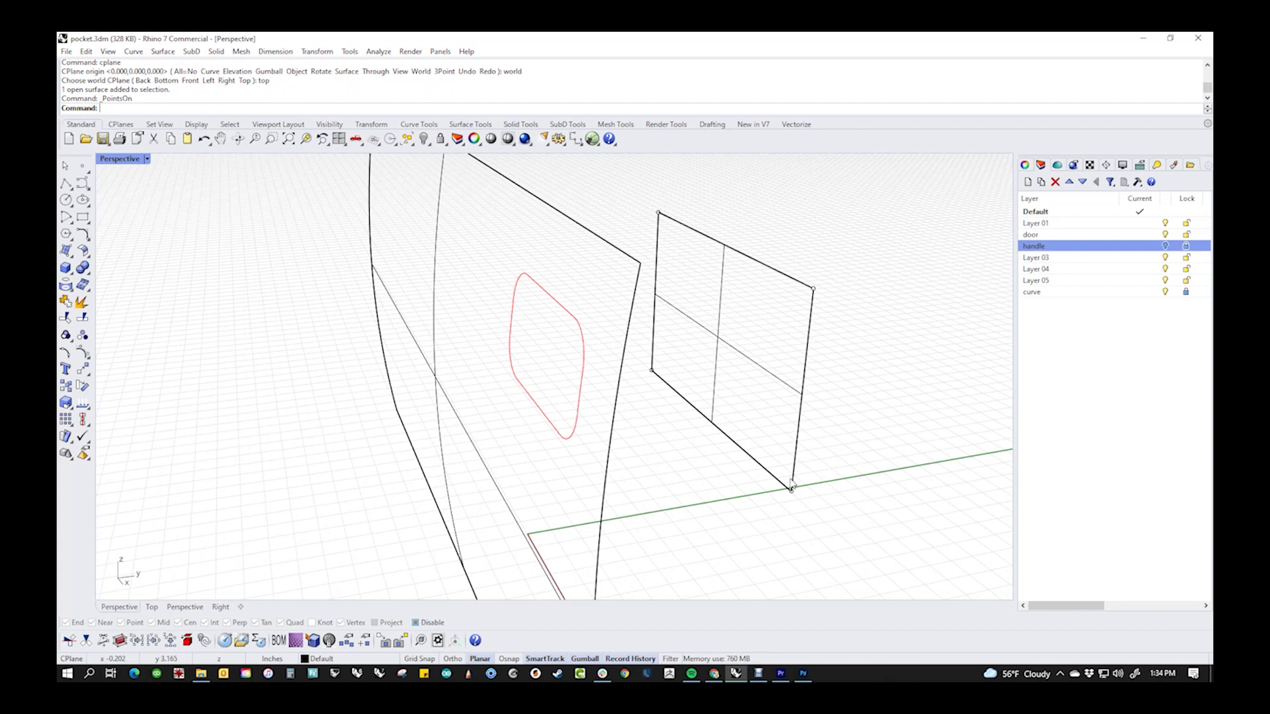
- Change the plane's degree to 3 in both the U and V directions
scroll(793, 487, "down", 3)
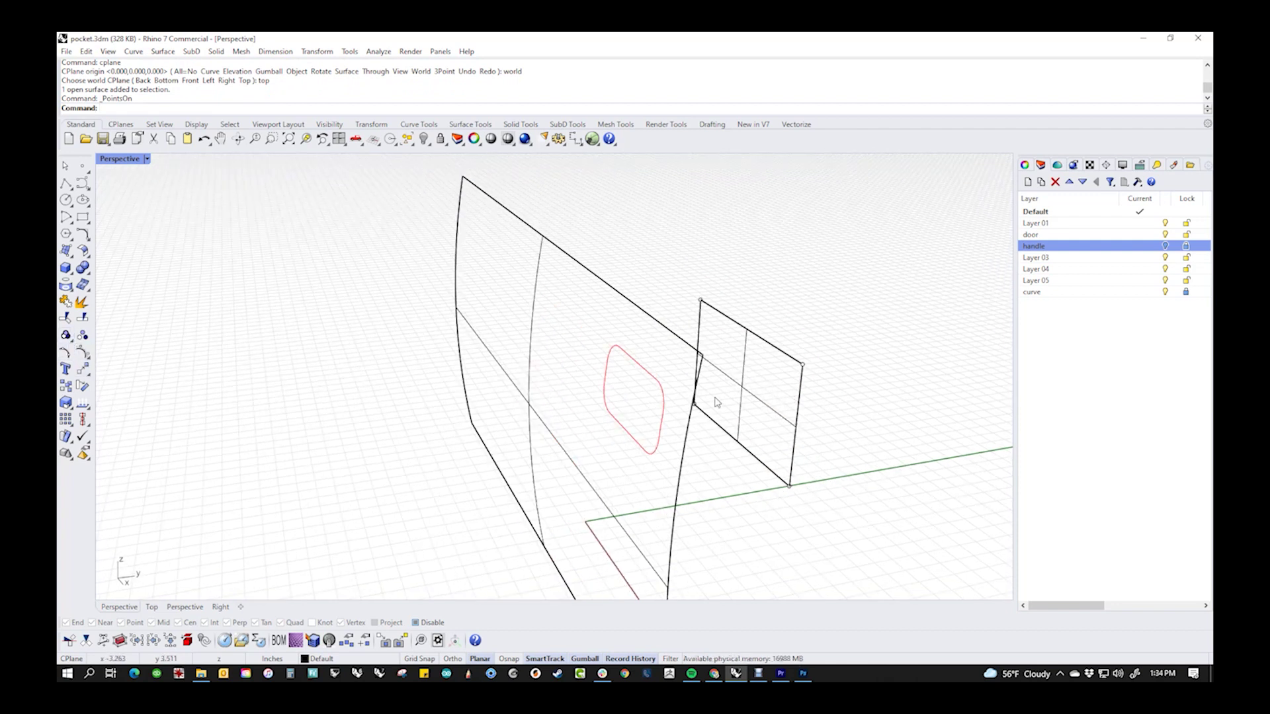
left_click(759, 405)
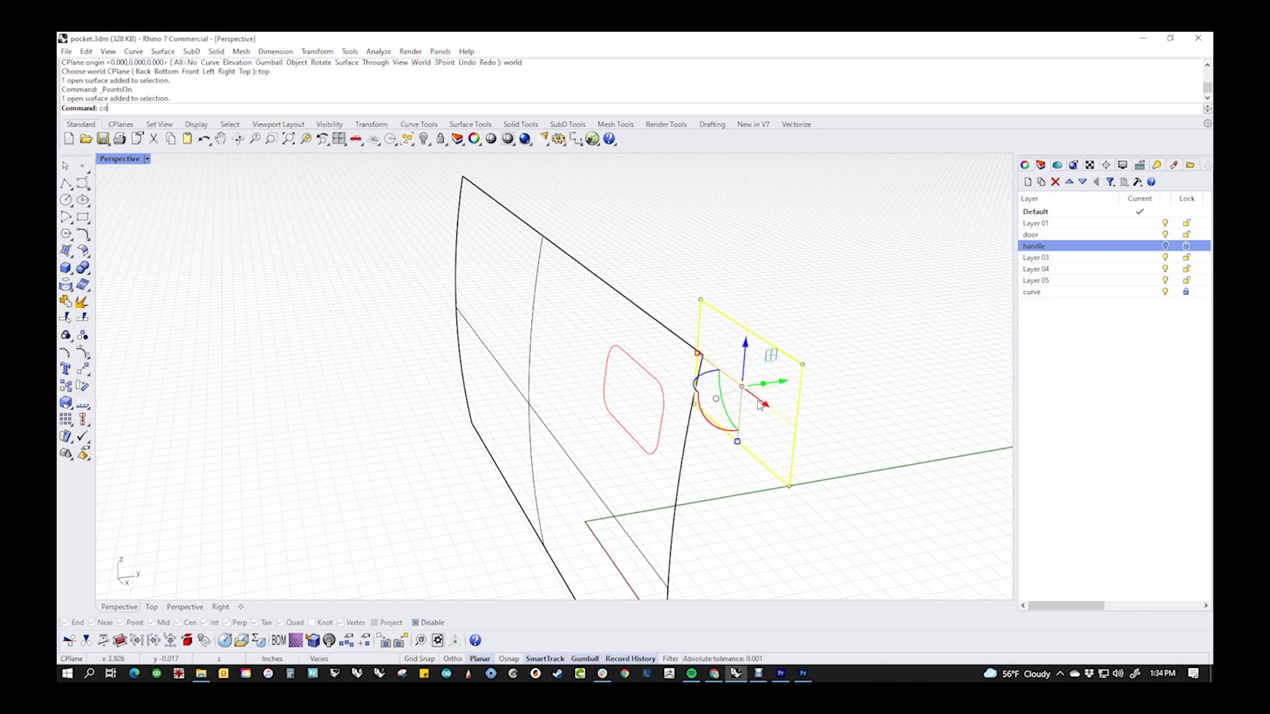
key("Return")
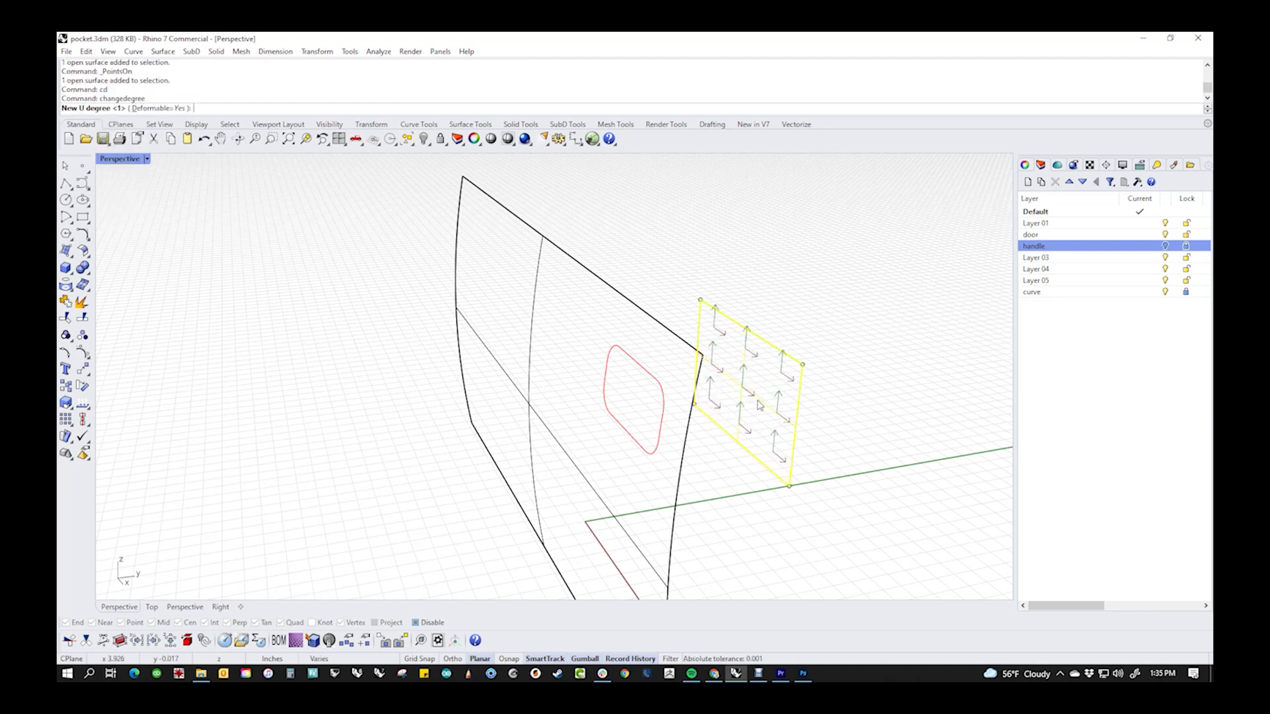
double_click(139, 99)
type("3")
key("Return")
type("3")
key("Return")
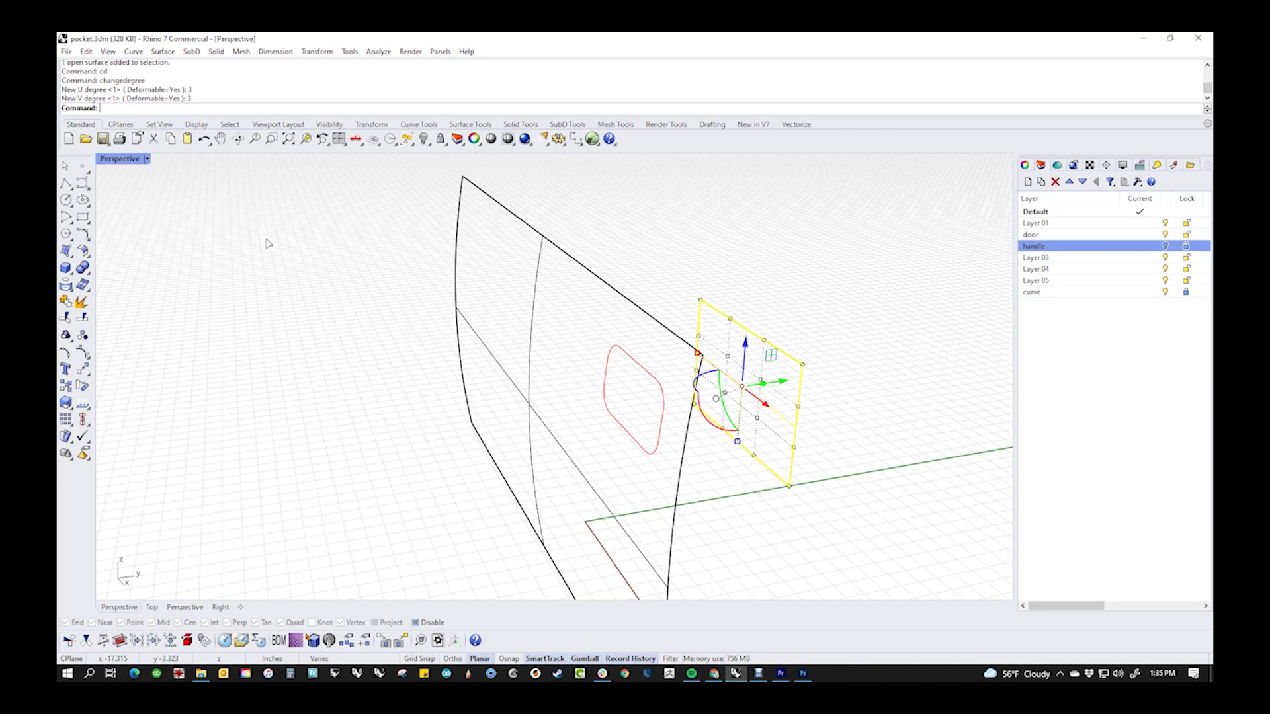
- Select all control points of the plane, and remove the four inner ones from the selection in the front view
left_click(863, 478)
right_click_drag(859, 476, 824, 460)
left_click_drag(700, 293, 851, 522)
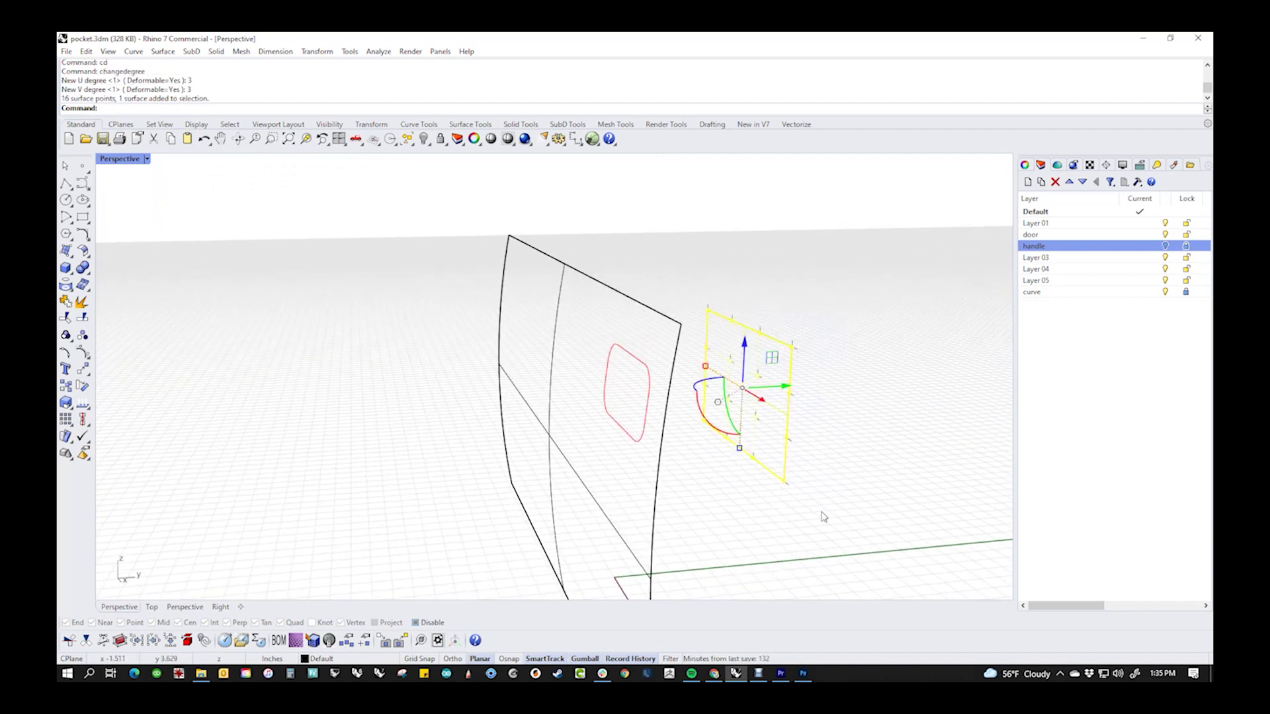
type("f")
key("Return")
scroll(527, 334, "up", 4)
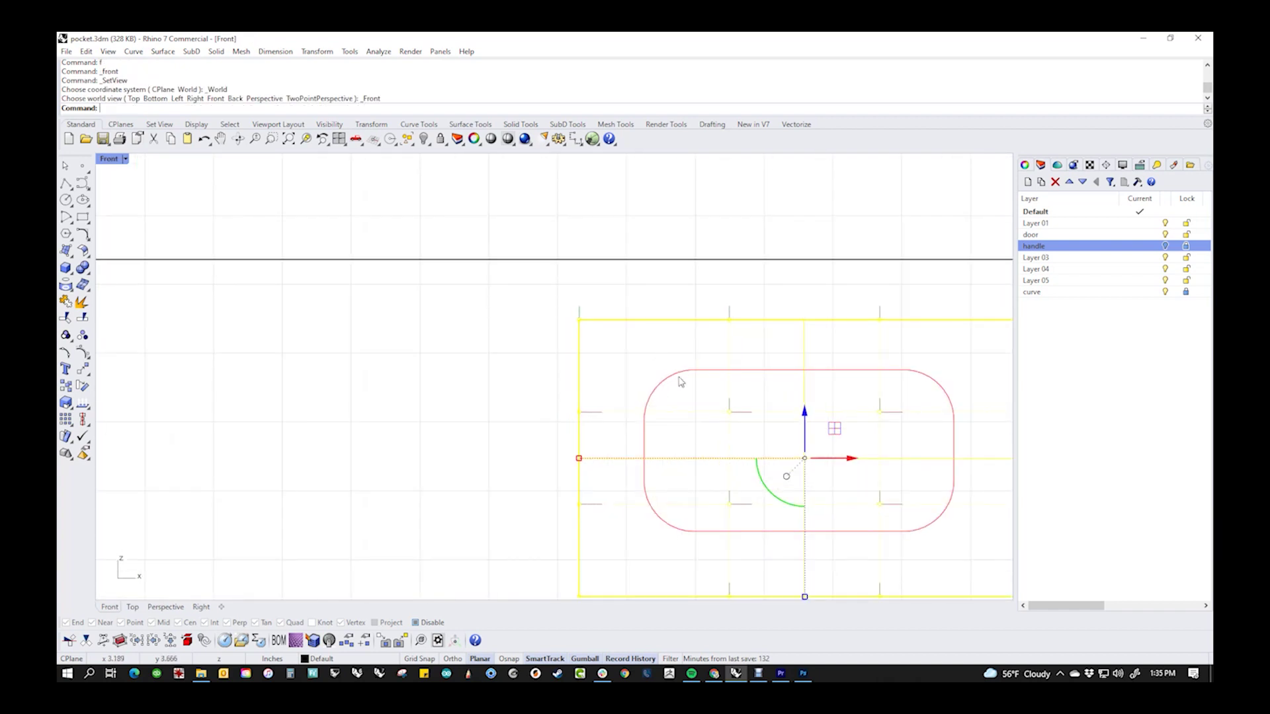
left_click_drag(688, 395, 926, 533, "ctrl")
scroll(709, 466, "down", 2)
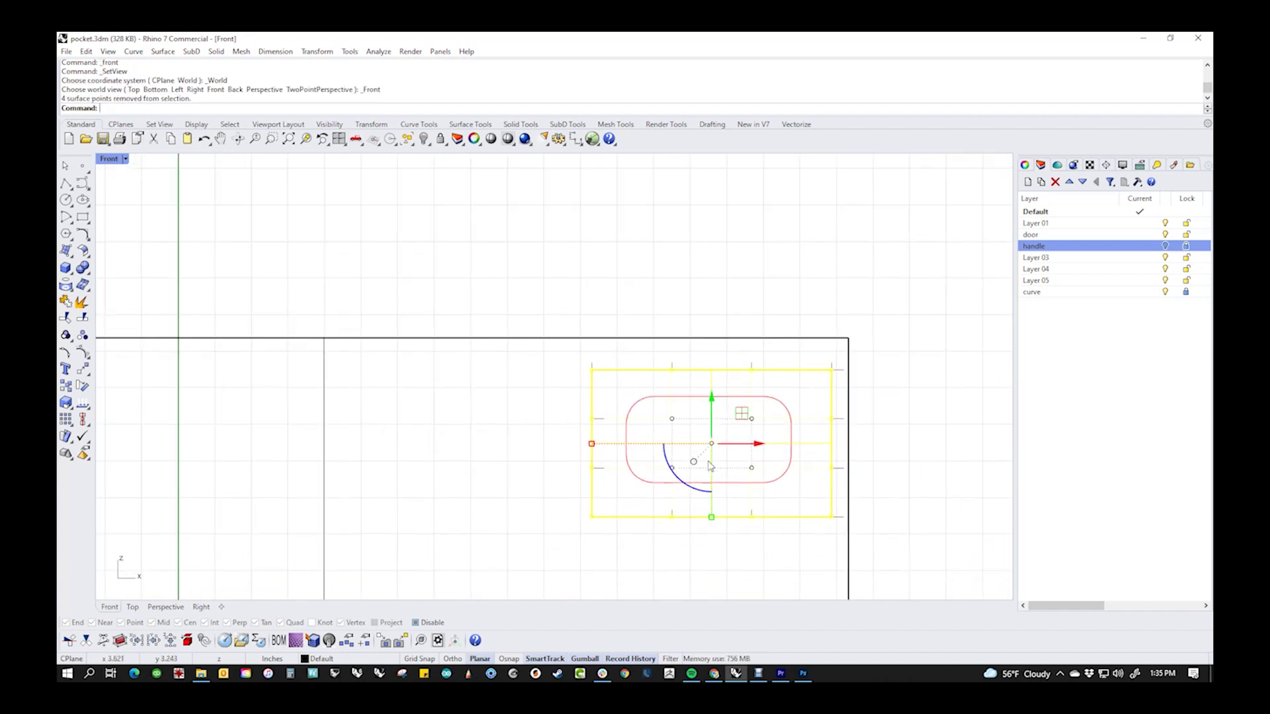
- In perspective, move the plane's outer control points straight through the door to its outer side to form a pocket shape
type("p")
key("Return")
right_click_drag(709, 466, 603, 455)
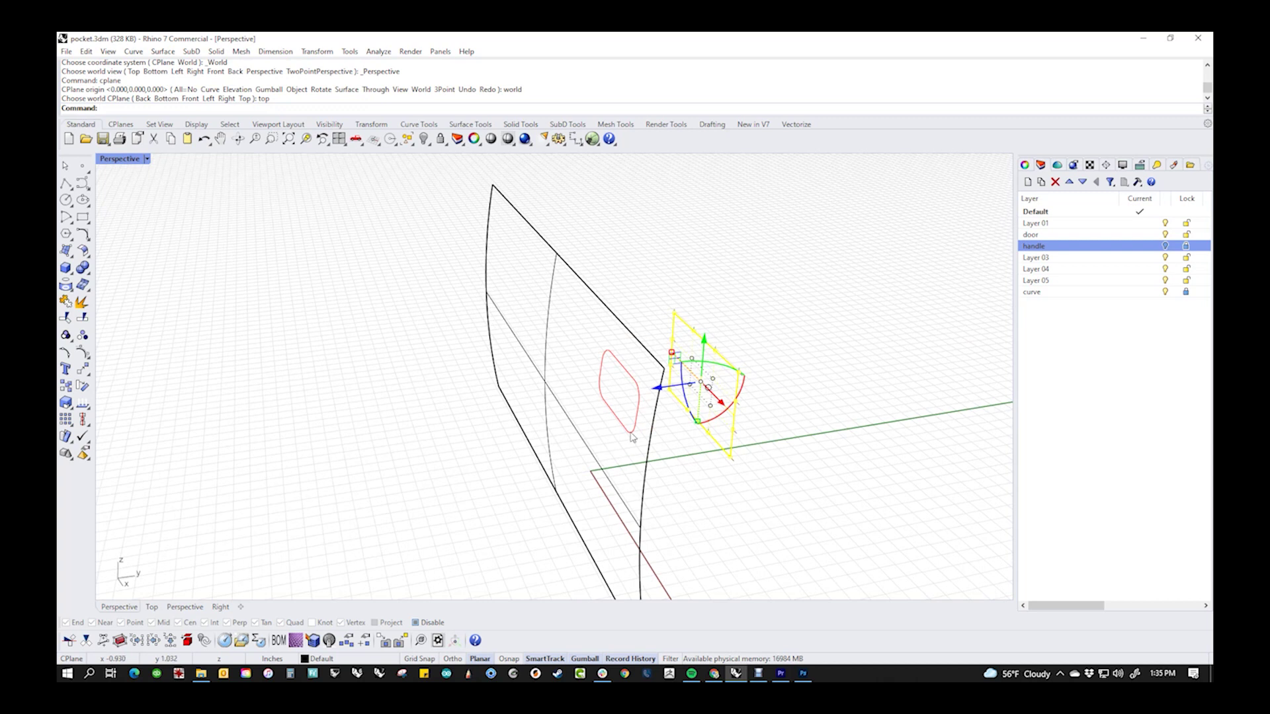
left_click_drag(662, 395, 526, 408)
- Switch the perspective view to shaded display and inspect the pocket surface where it passes through the door
middle_click(397, 394)
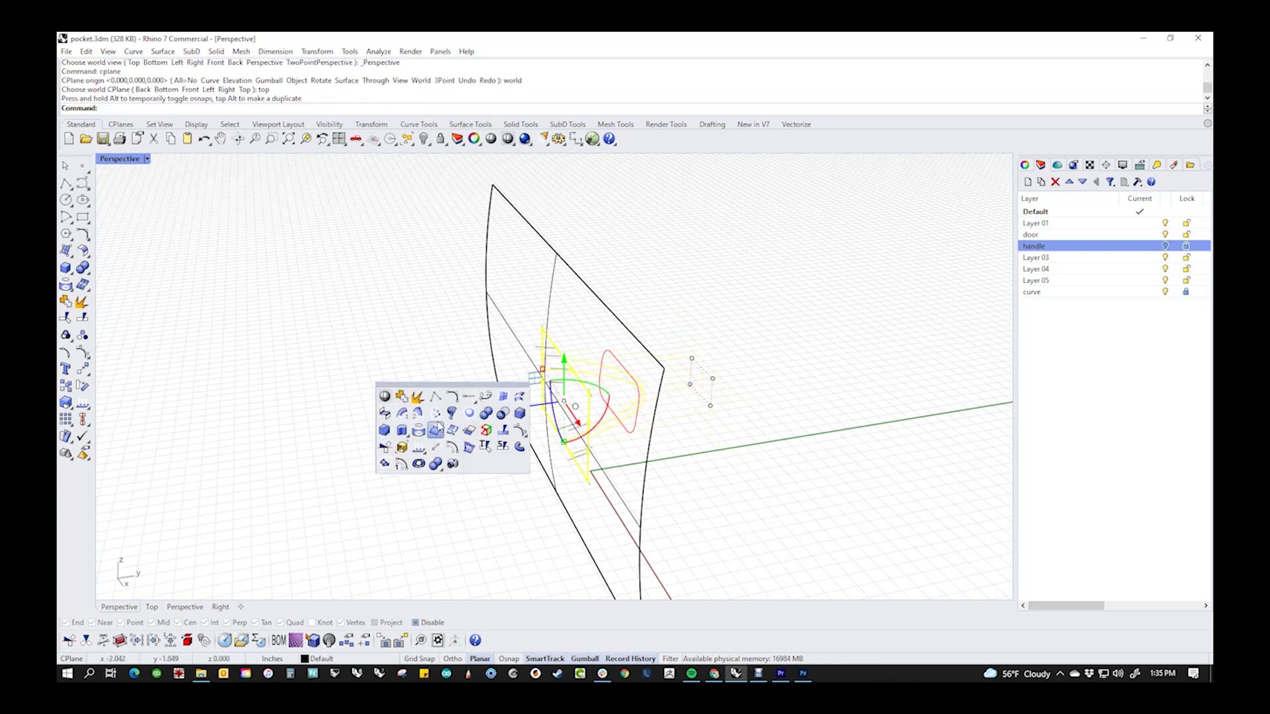
left_click(384, 395)
mouse_move(397, 482)
right_mouse_down()
mouse_move(610, 460)
mouse_move(669, 389)
mouse_move(324, 463)
mouse_move(238, 454)
mouse_move(214, 415)
mouse_move(236, 462)
mouse_move(368, 482)
right_mouse_up()
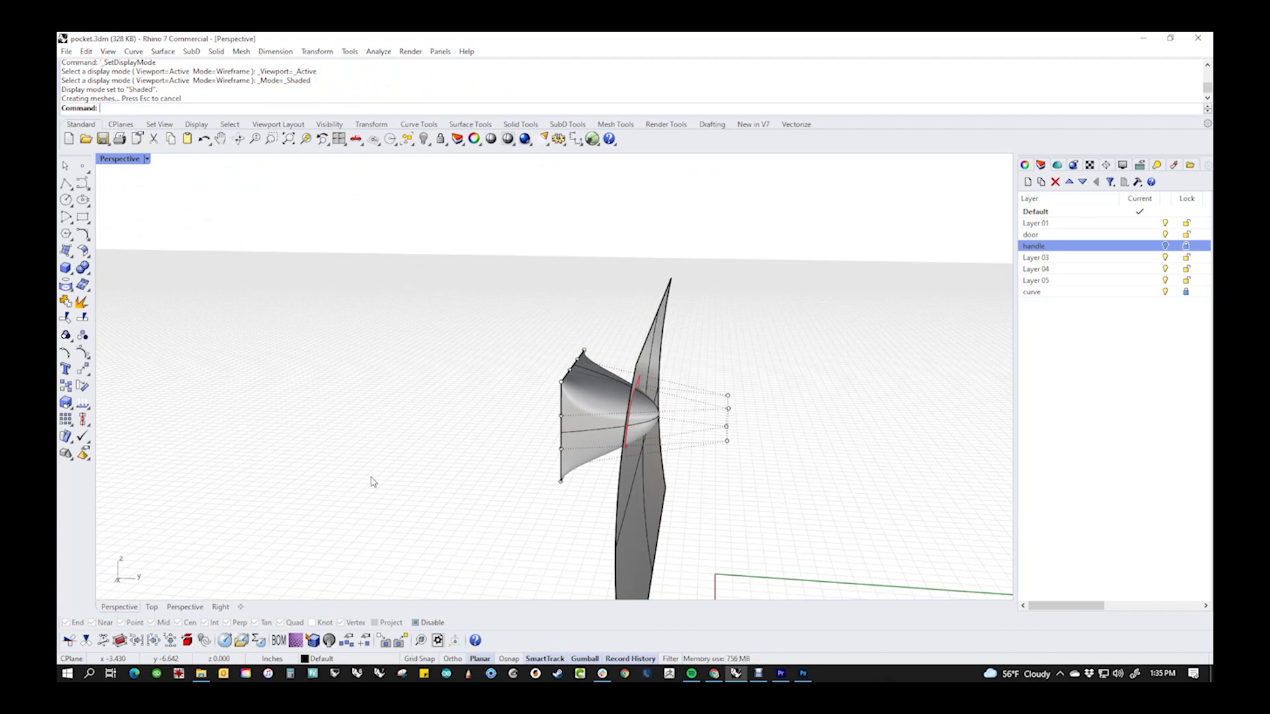
right_click_drag(350, 476, 471, 473)
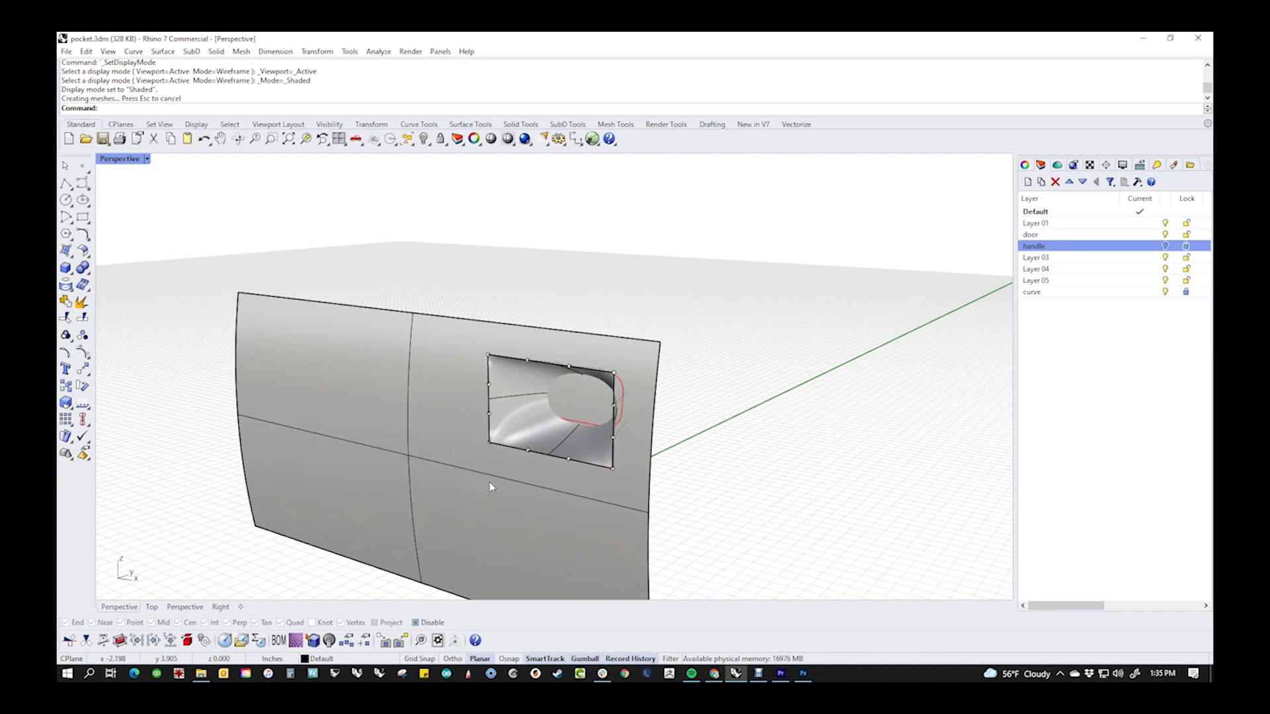
scroll(563, 497, "up", 2)
right_click_drag(562, 494, 597, 521, "shift")
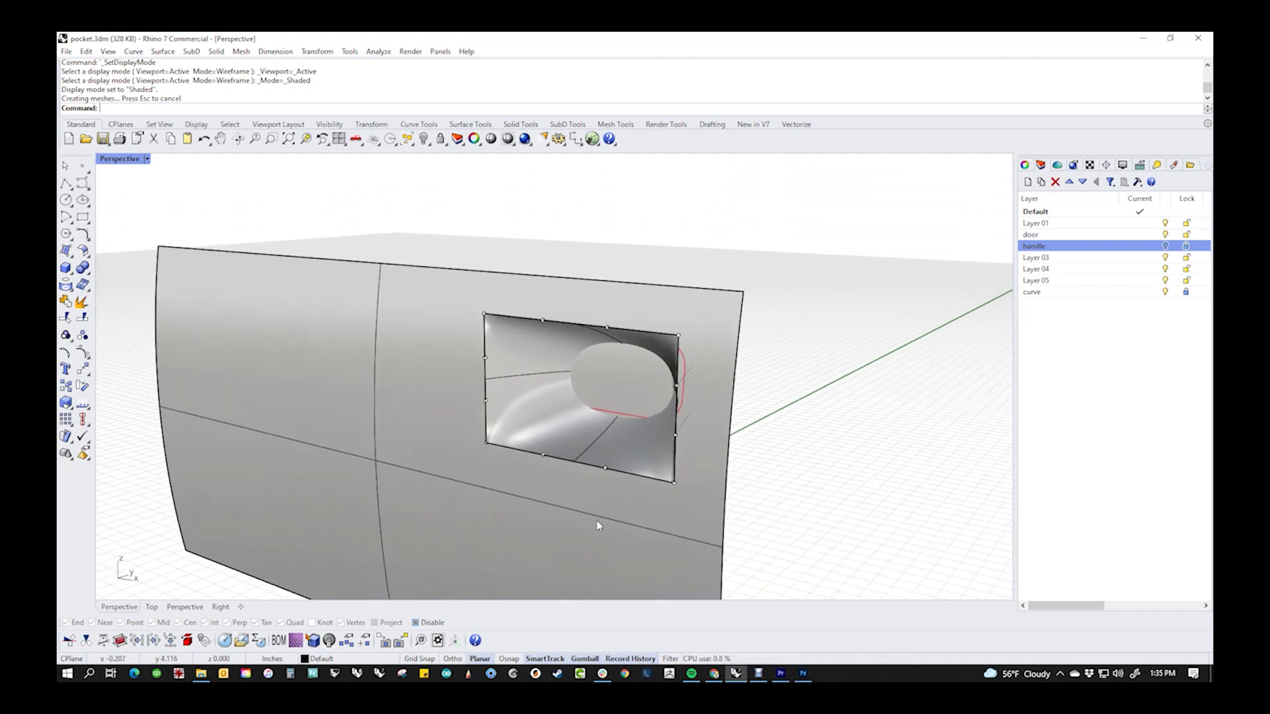
- With history recording active, intersect the pocket surface with the door surface to create a curve where they meet
left_click(636, 450)
left_click(688, 557, "shift")
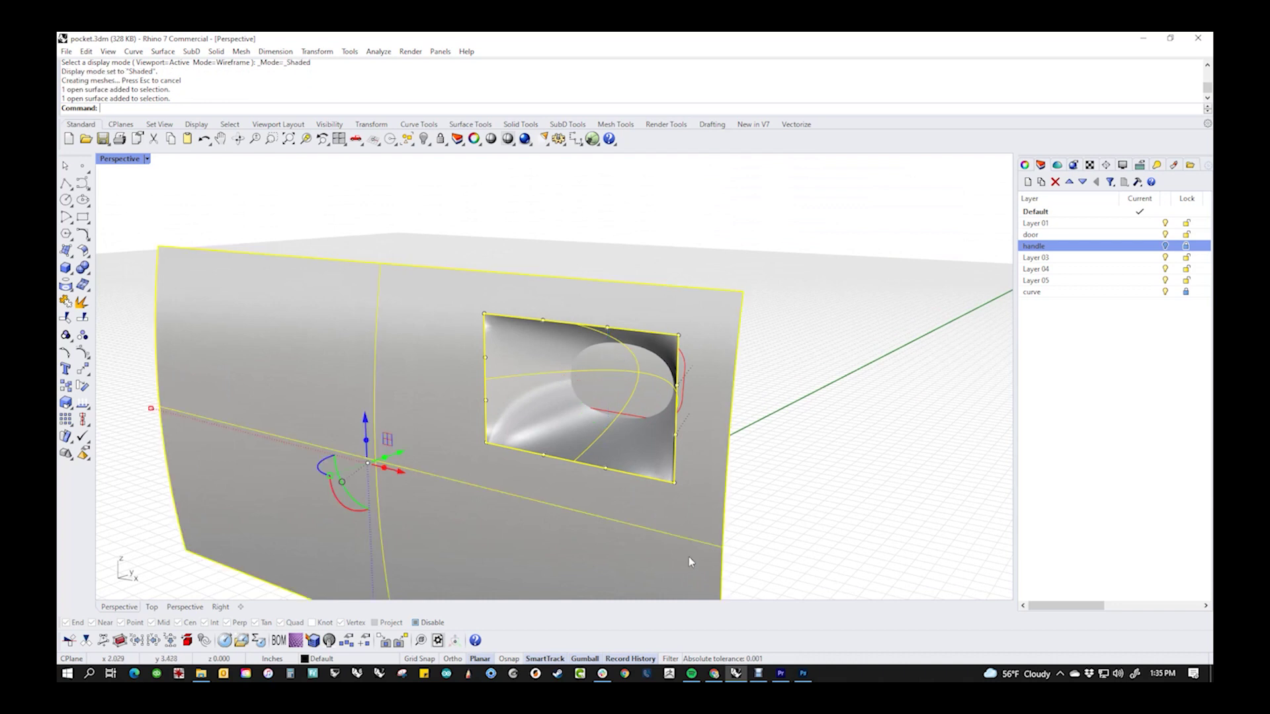
right_click(622, 660)
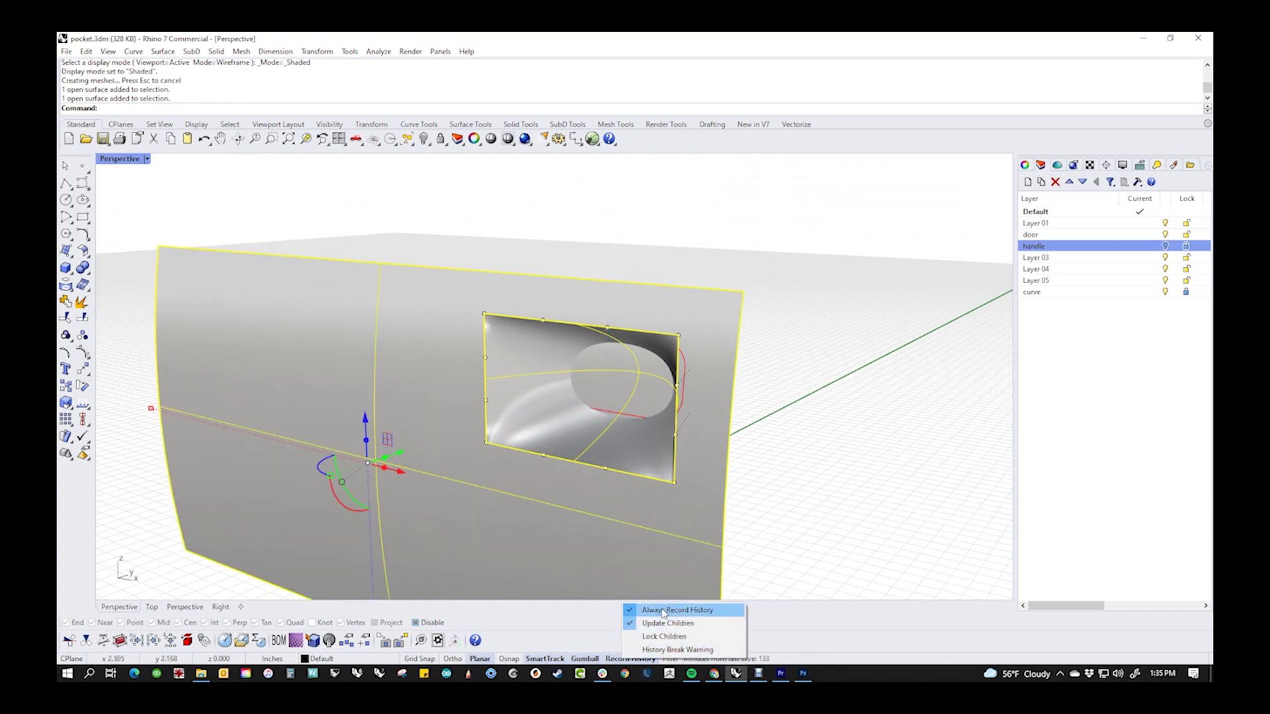
left_click(74, 293)
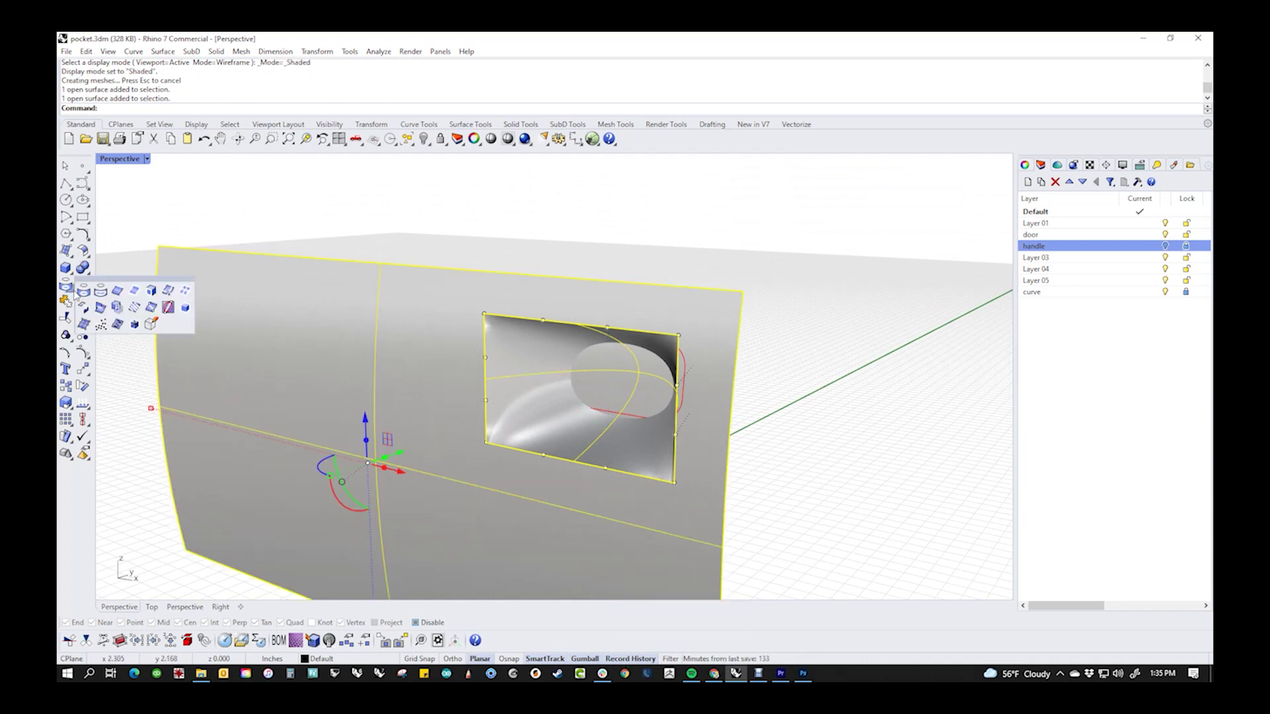
left_click(116, 307)
- Switch to the front view and zoom in on the intersection curve and the red reference outline
right_click_drag(711, 512, 664, 475)
middle_click(663, 475)
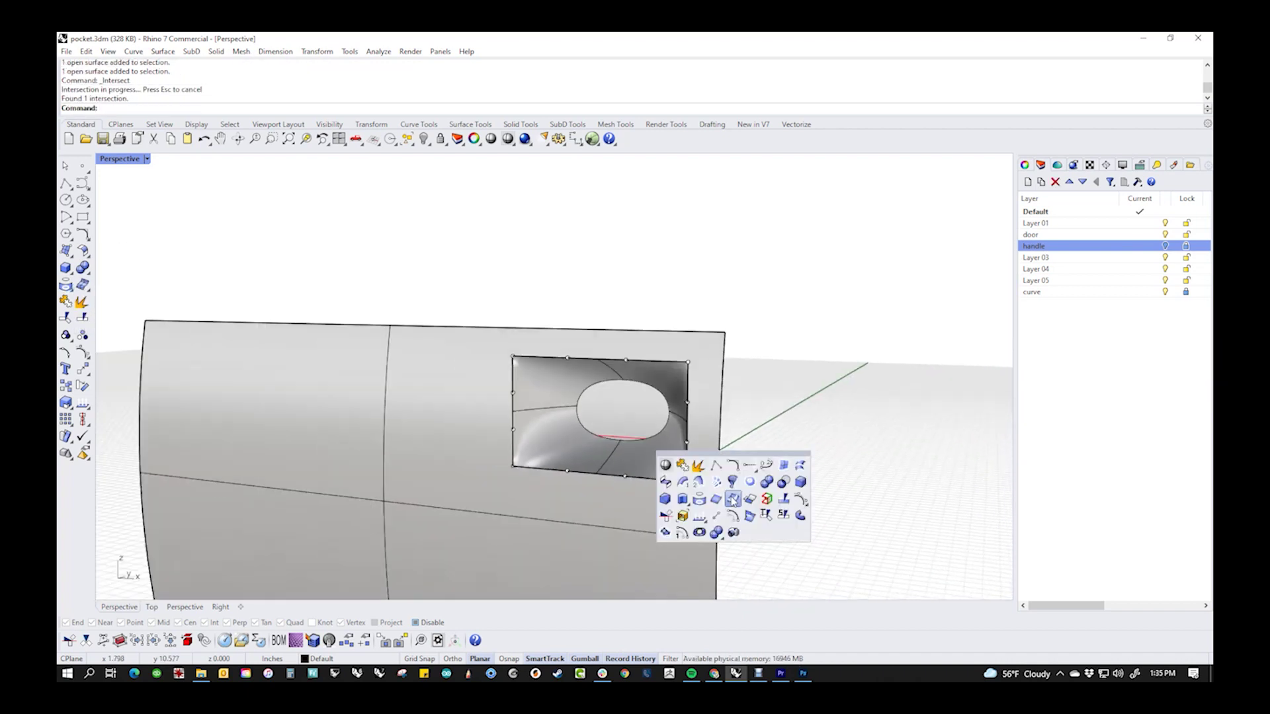
left_click(664, 467)
type("f")
key("Return")
right_click_drag(615, 438, 674, 439)
scroll(675, 441, "up", 4)
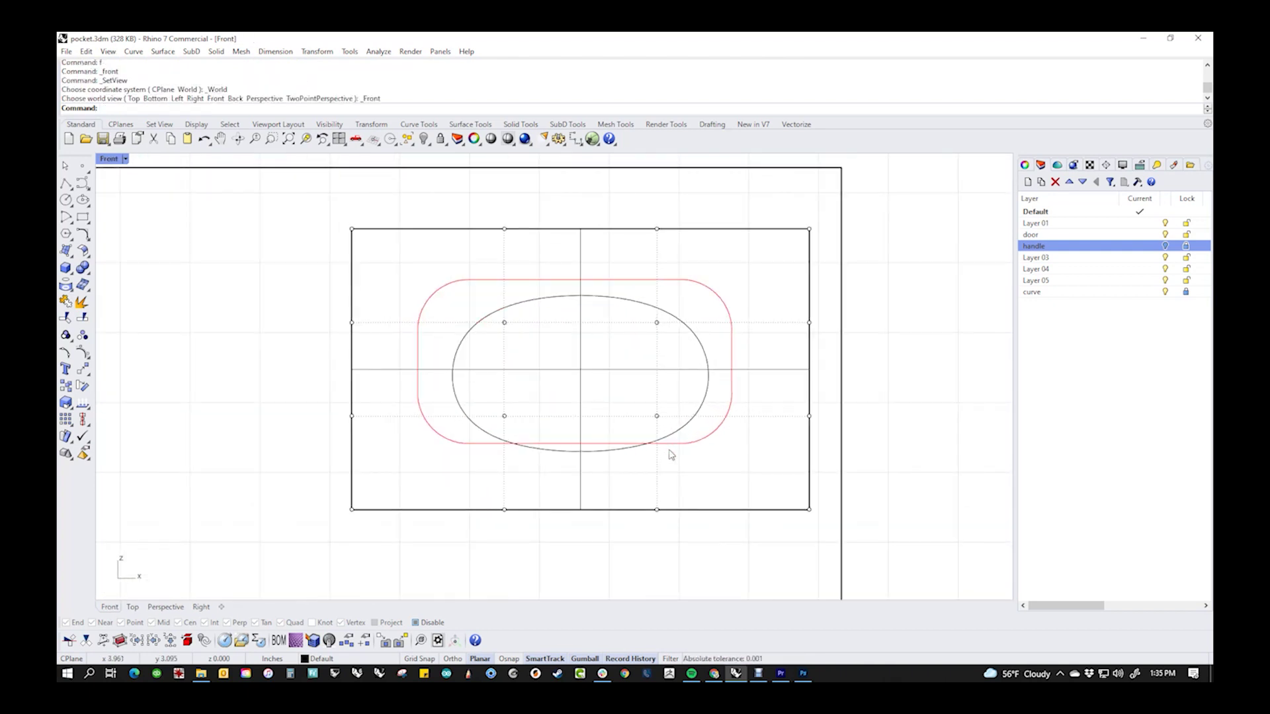
- Try moving the pocket's lower-right inner control point sideways to test the curve's history update, and undo the move
left_click(674, 511)
key("Escape")
left_click(683, 433)
key("Escape")
left_click_drag(657, 416, 754, 413)
key("ctrl+z")
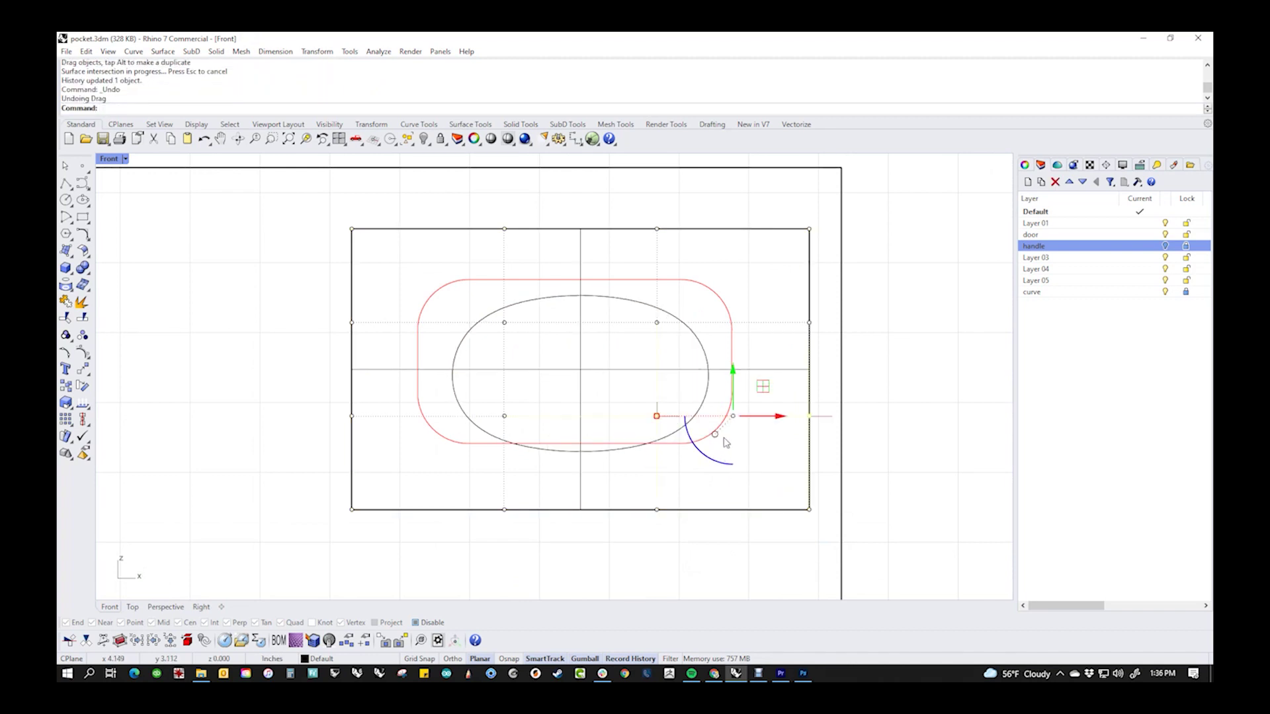
key("Escape")
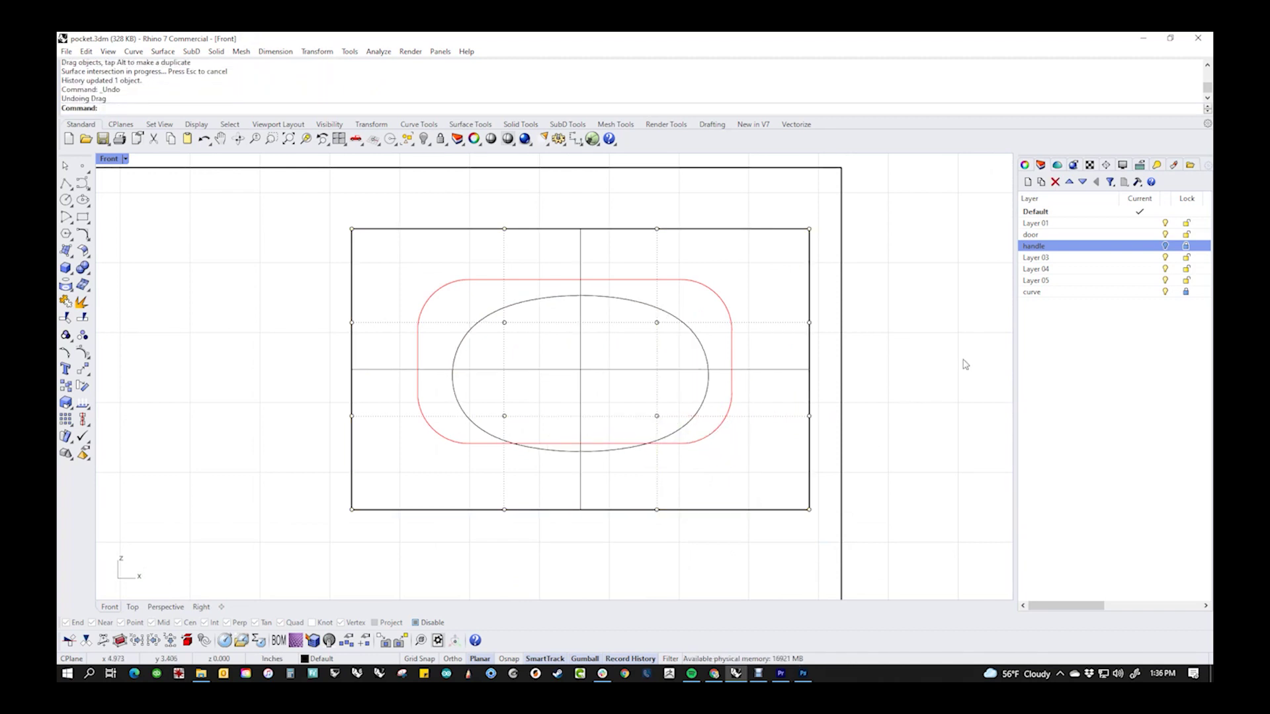
- Hide the door layer, and turn the curve layer off and on again to identify the reference outline
left_click(1157, 234)
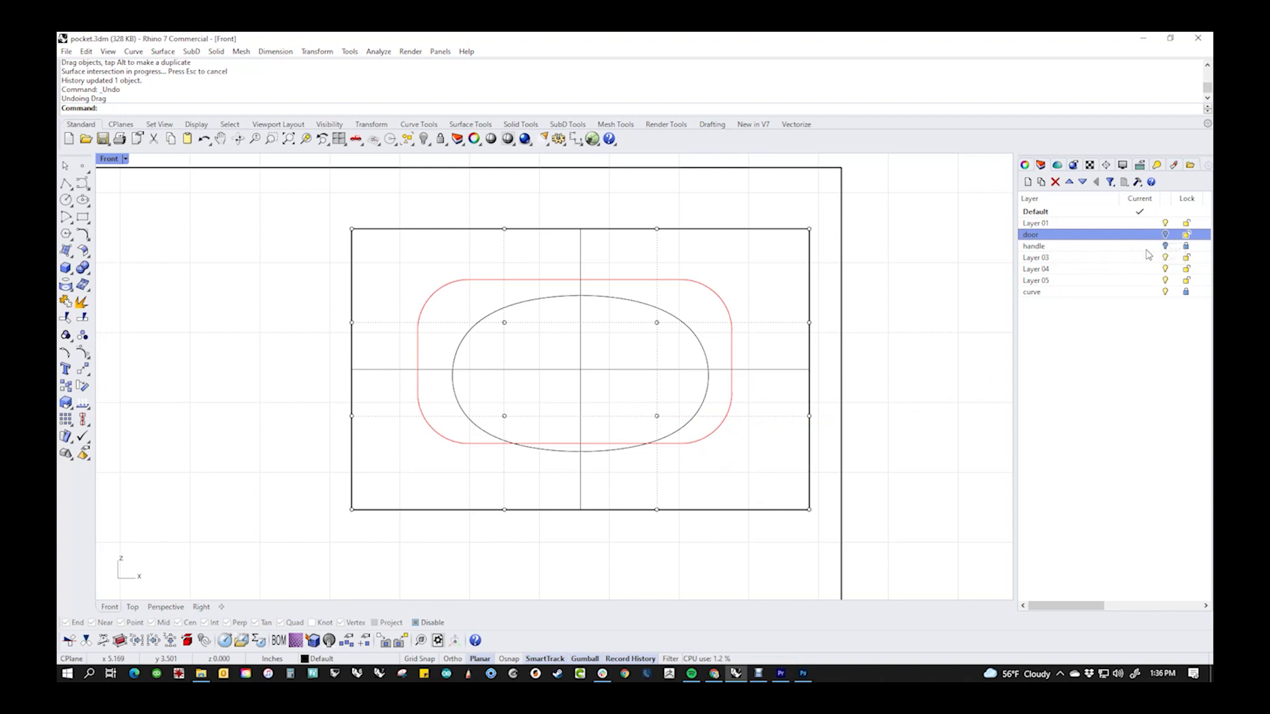
left_click(1165, 291)
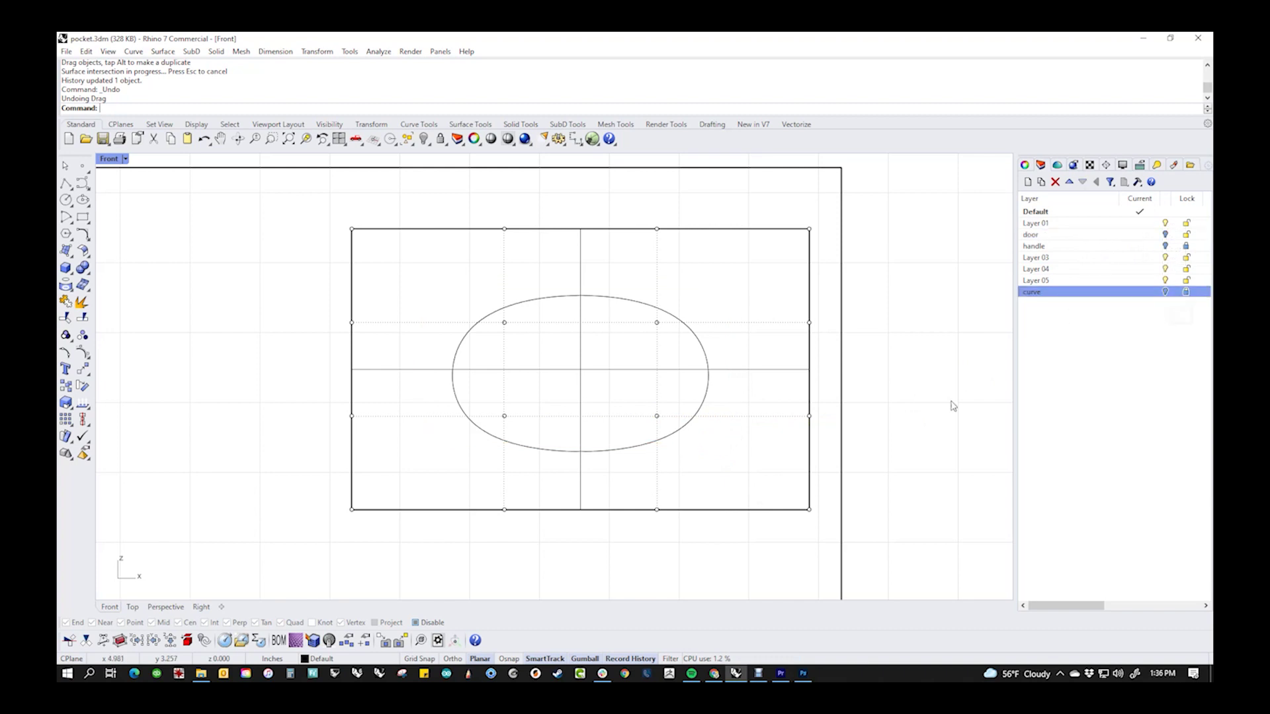
left_click(1165, 293)
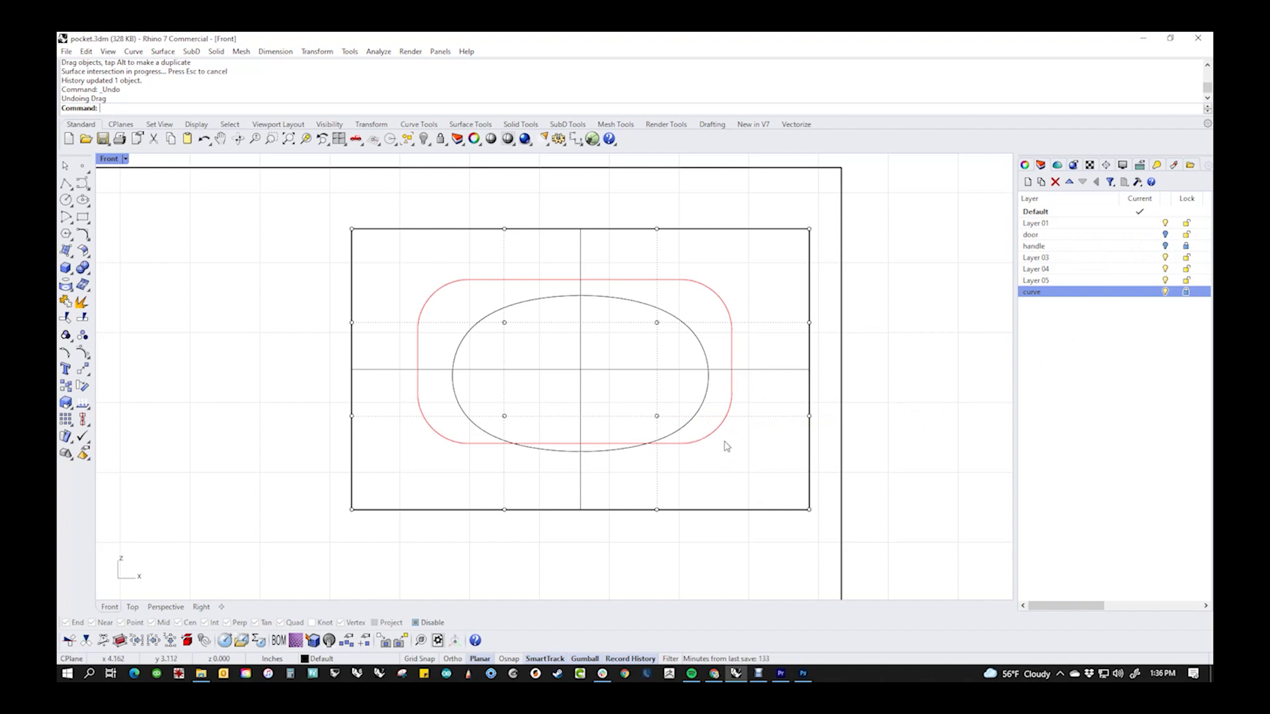
- Spread the two inner control point columns apart, and shift the two right-hand columns slightly left to match the reference outline's width
left_click_drag(486, 202, 545, 541)
left_click_drag(645, 192, 708, 578, "shift")
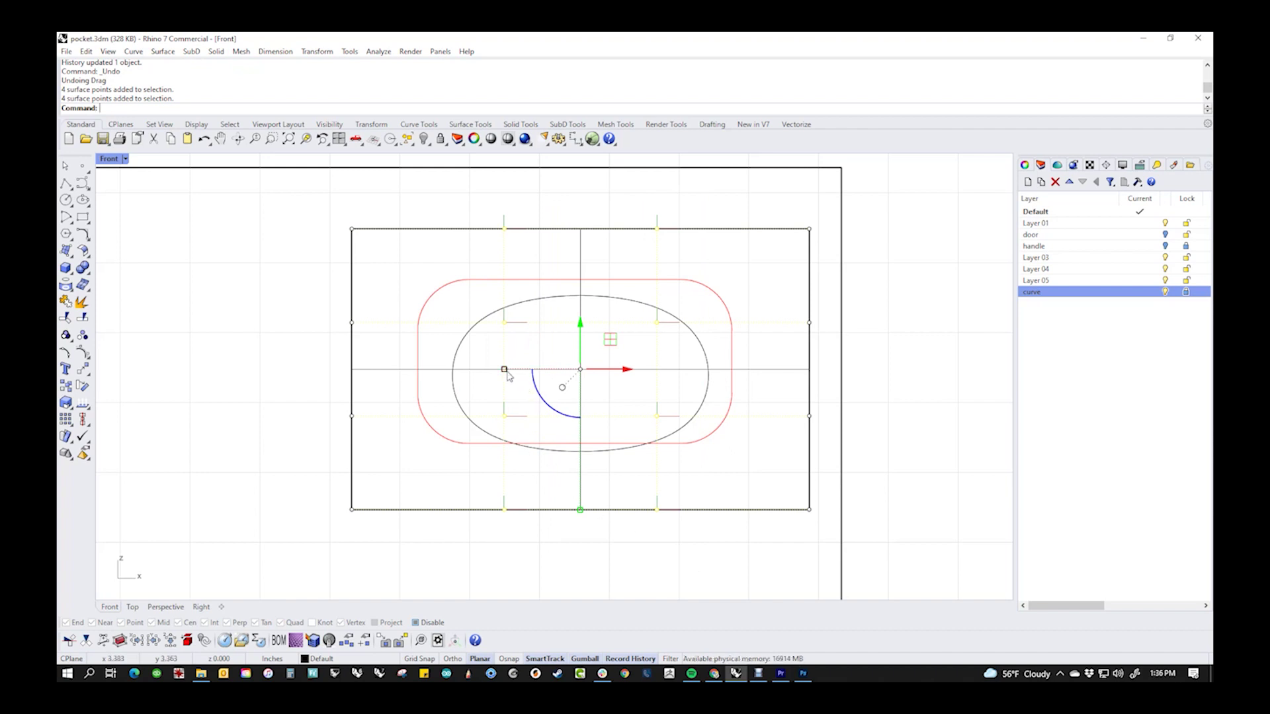
left_click_drag(504, 370, 389, 368)
left_click(660, 558)
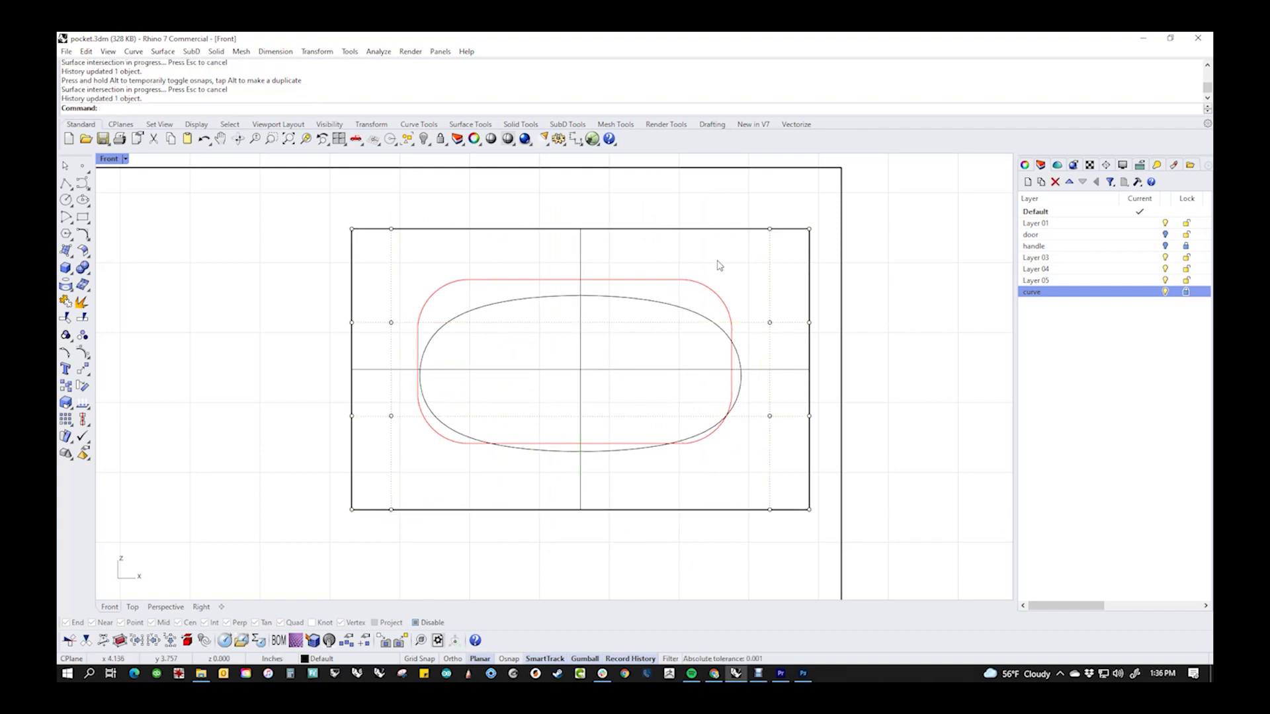
left_click_drag(728, 192, 836, 568)
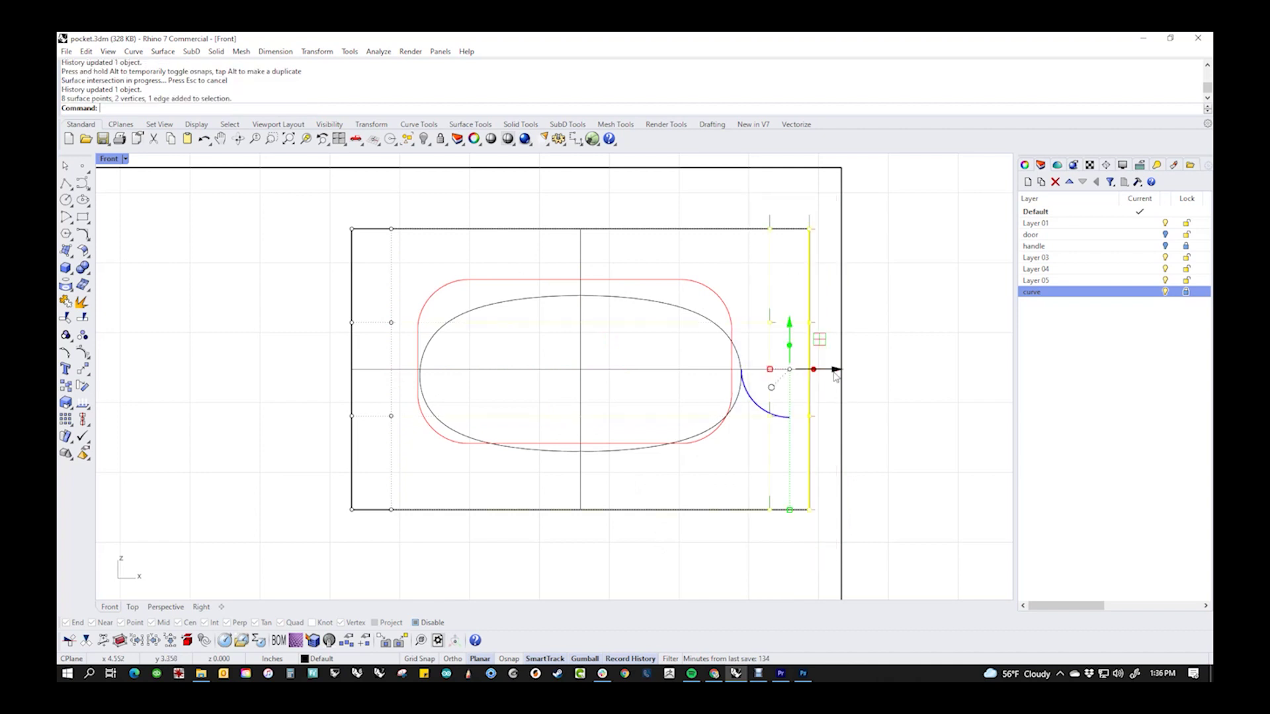
mouse_move(790, 369)
left_mouse_down()
mouse_move(807, 372)
mouse_move(780, 377)
left_mouse_up()
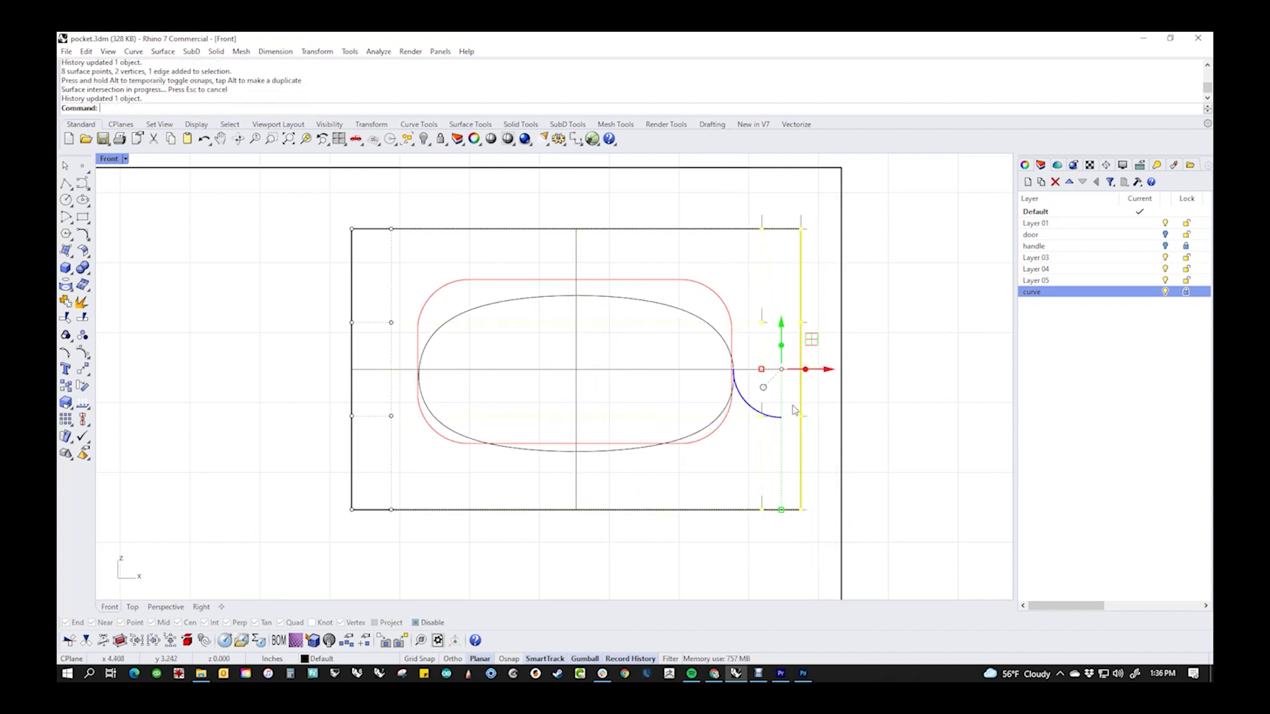
left_click(817, 461)
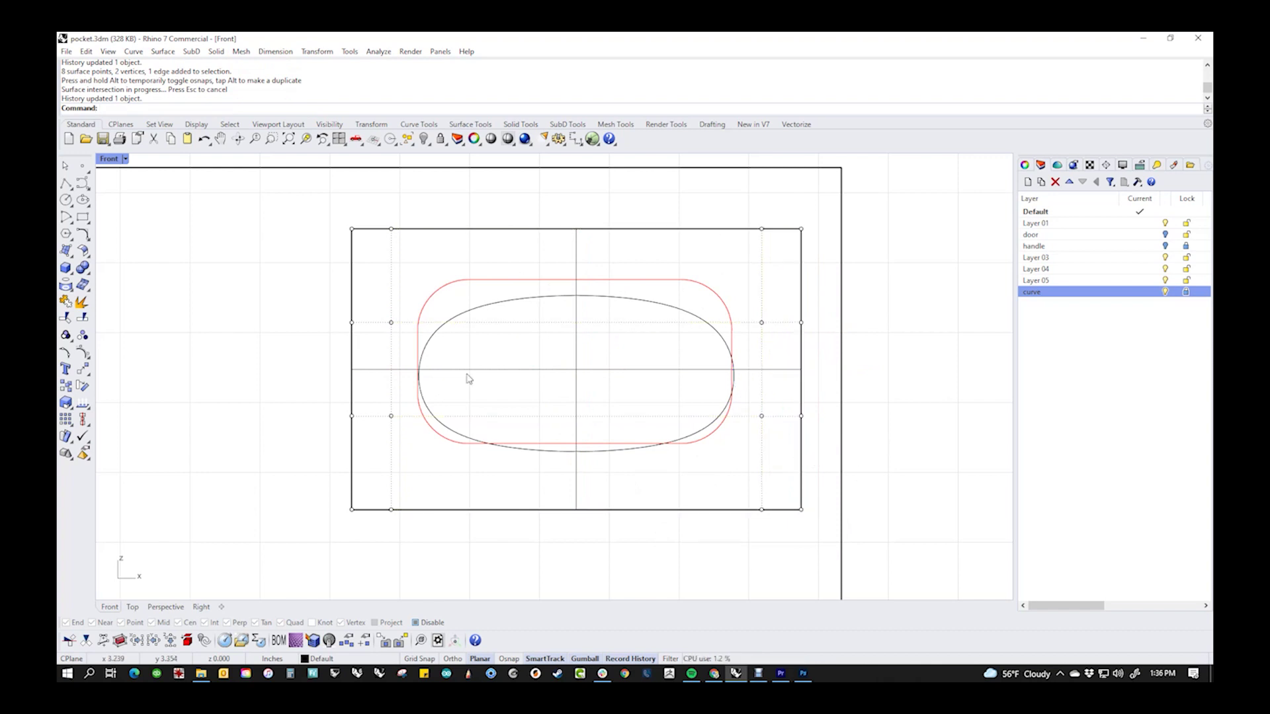
- Move the pocket's upper inner row of control points up until the intersection curve meets the reference outline's top edge
left_click_drag(297, 302, 815, 359)
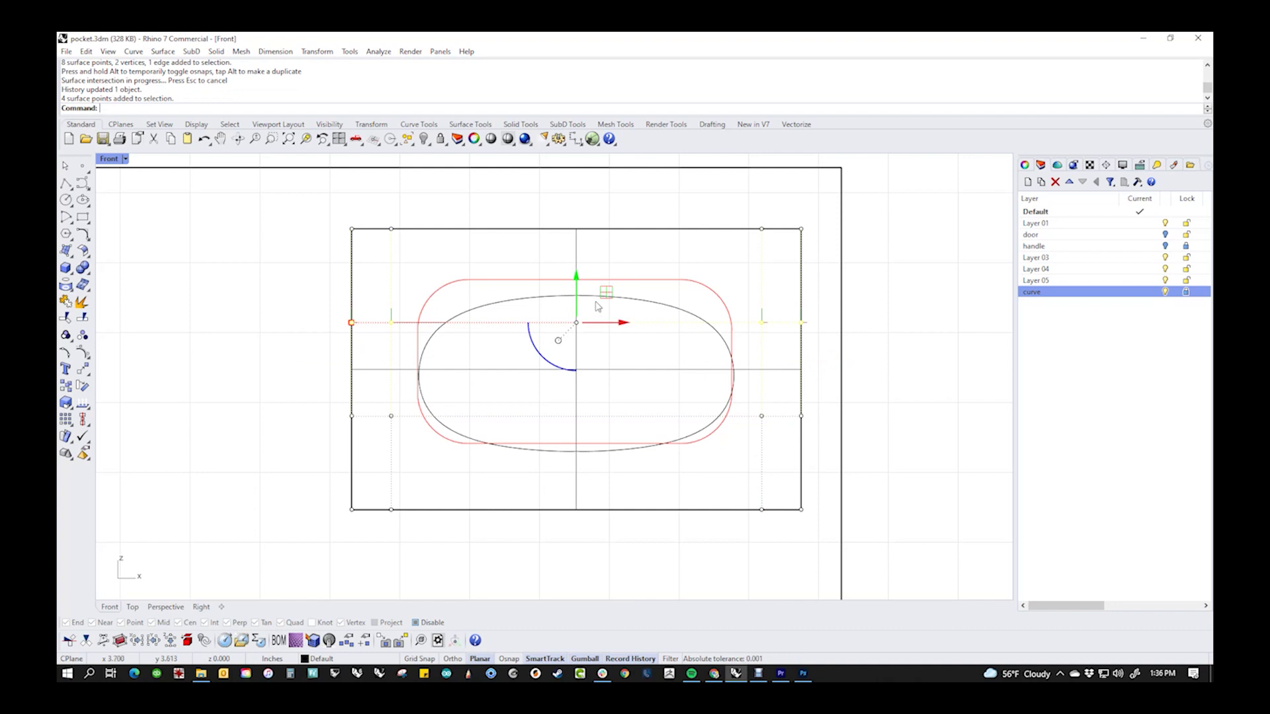
left_click_drag(577, 286, 577, 281)
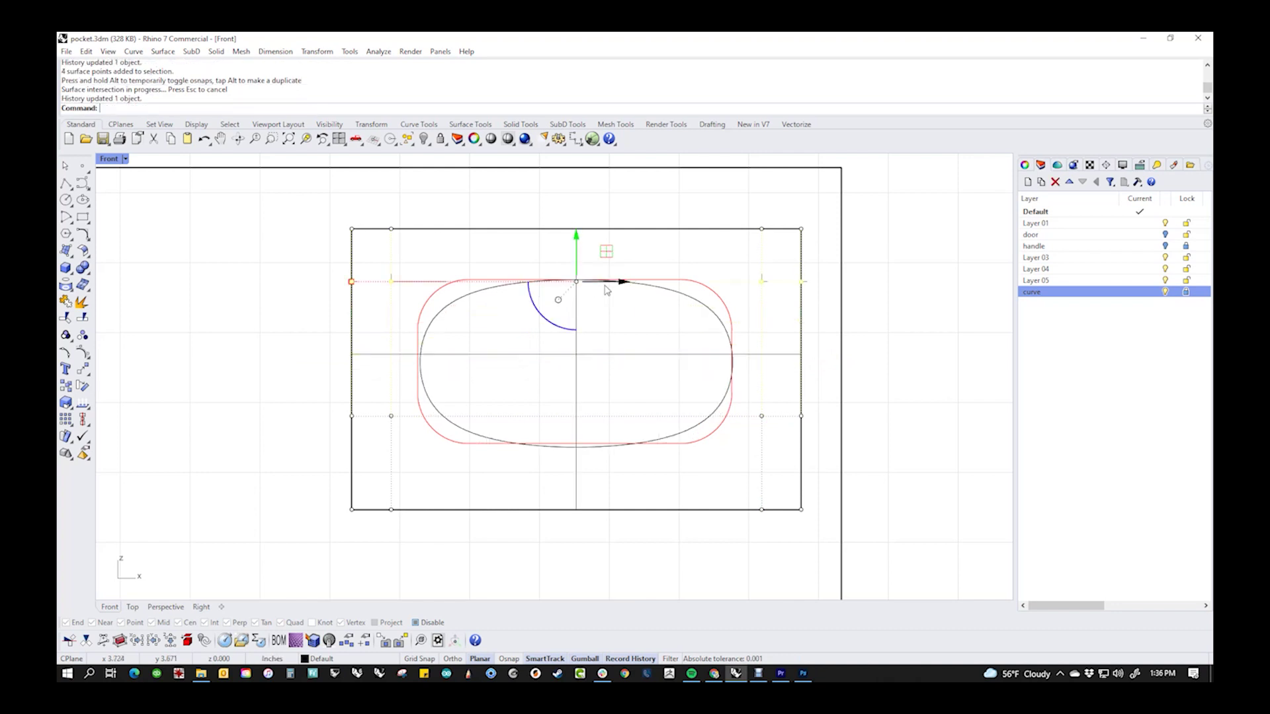
left_click(508, 541)
- Nudge the pocket's bottom row of control points until the intersection curve meets the reference outline's bottom edge
left_click_drag(306, 481, 834, 568)
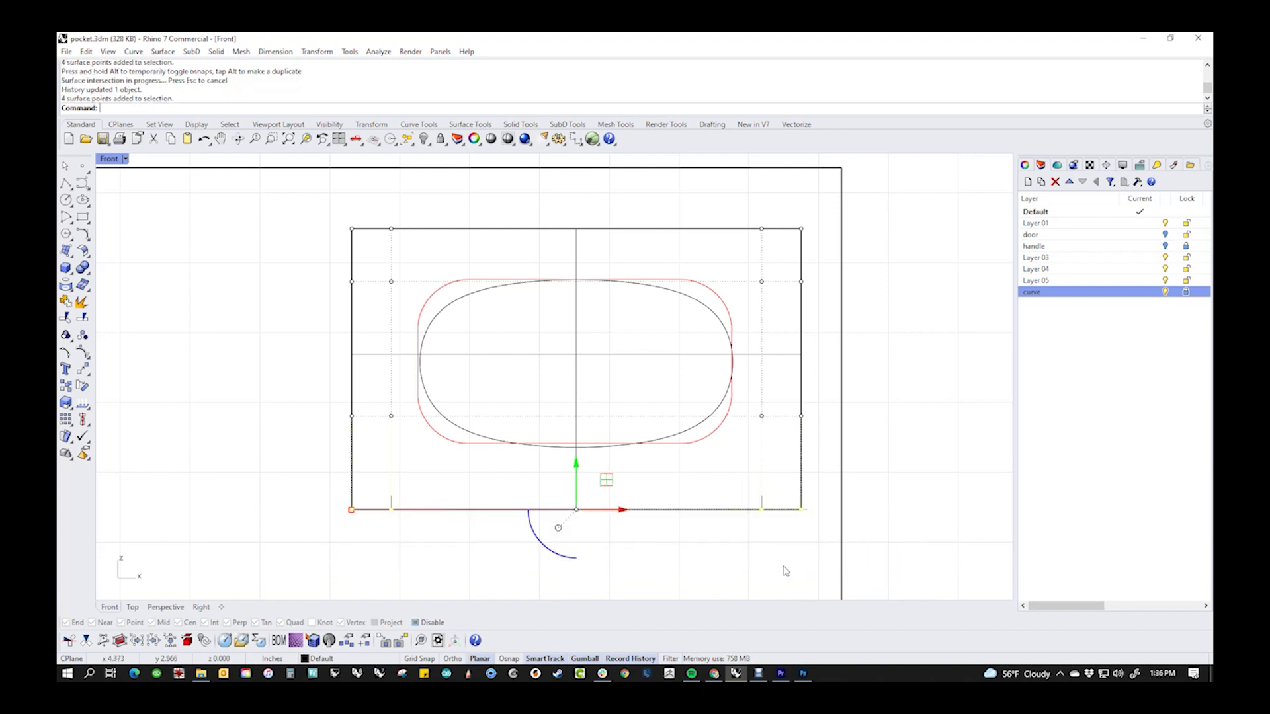
key("alt+Up")
key("alt+Down")
key("alt+Down")
key("alt+Down")
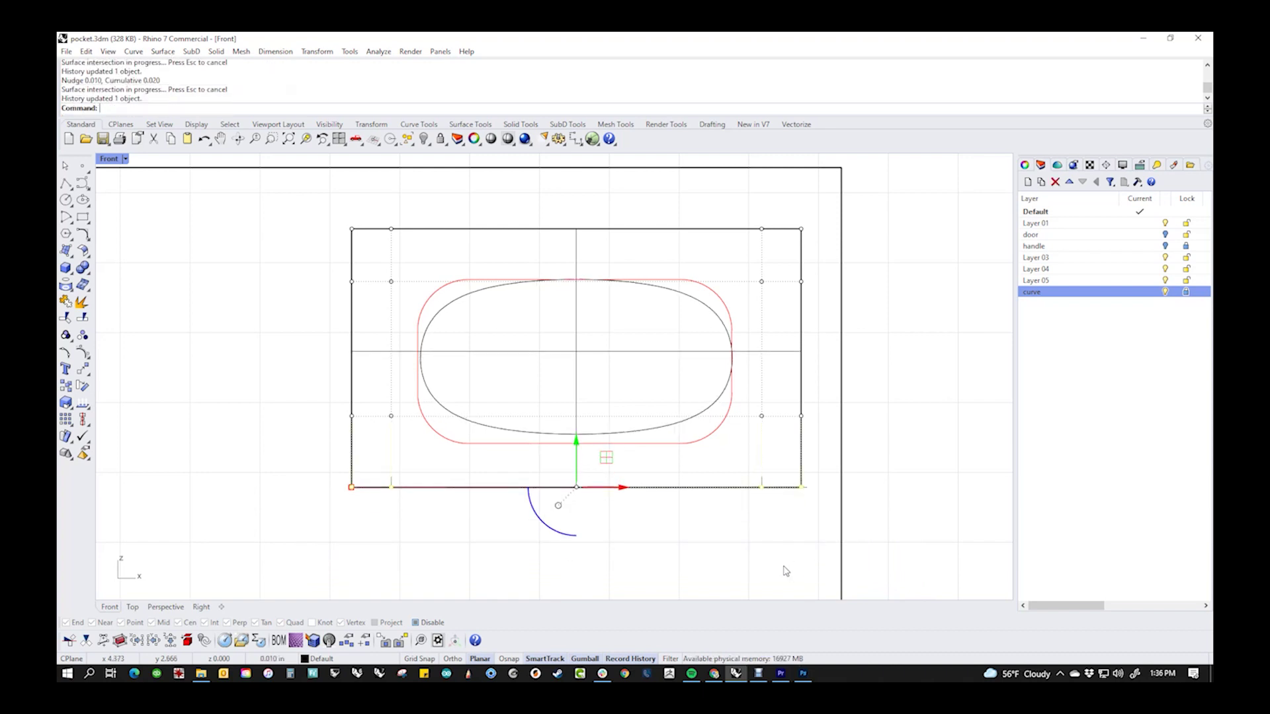
key("alt+Down")
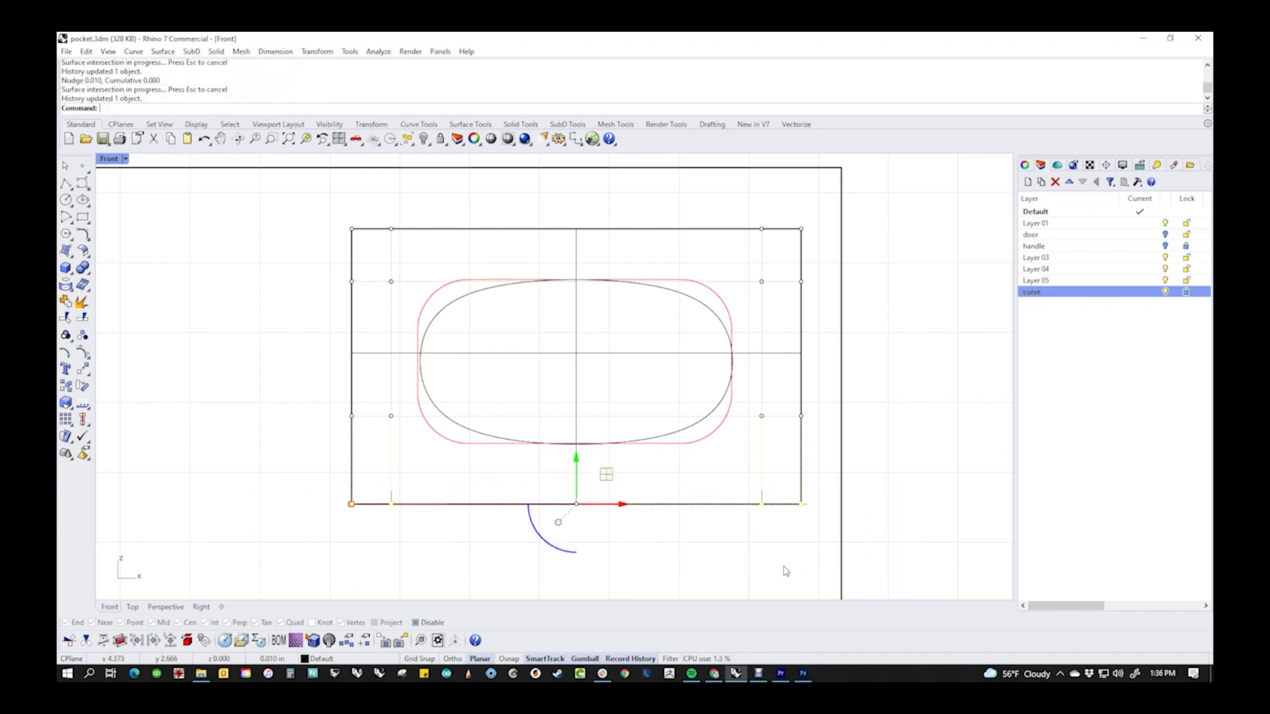
key("Escape")
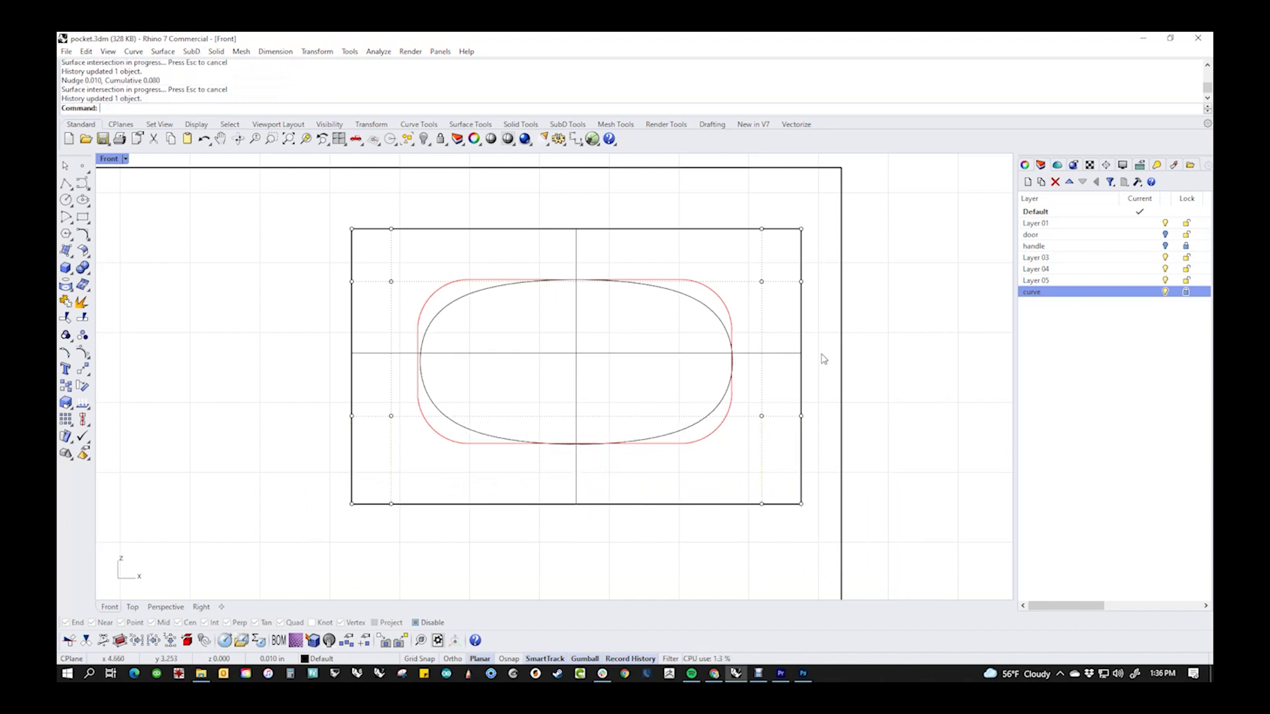
- Review the nudge settings in the Rhino options and set the Shift + Nudge step to .25 inches
left_click(350, 50)
left_click(388, 406)
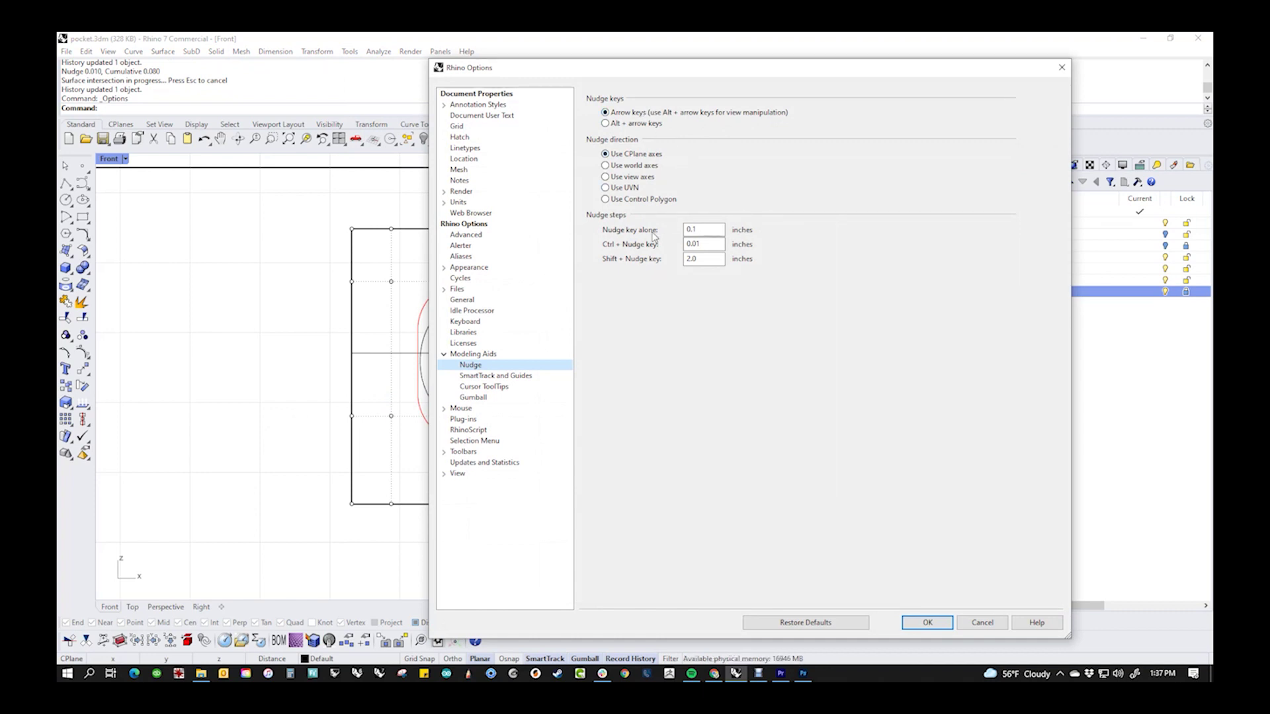
double_click(704, 228)
double_click(705, 259)
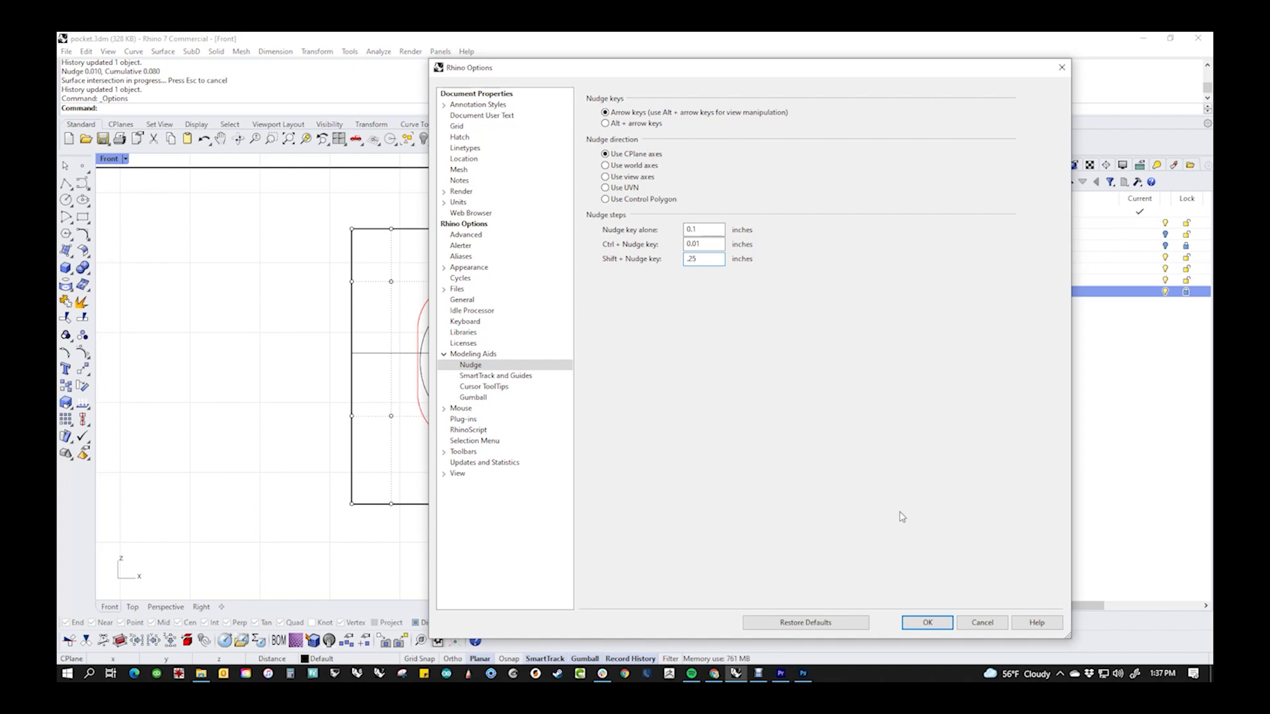
left_click(927, 622)
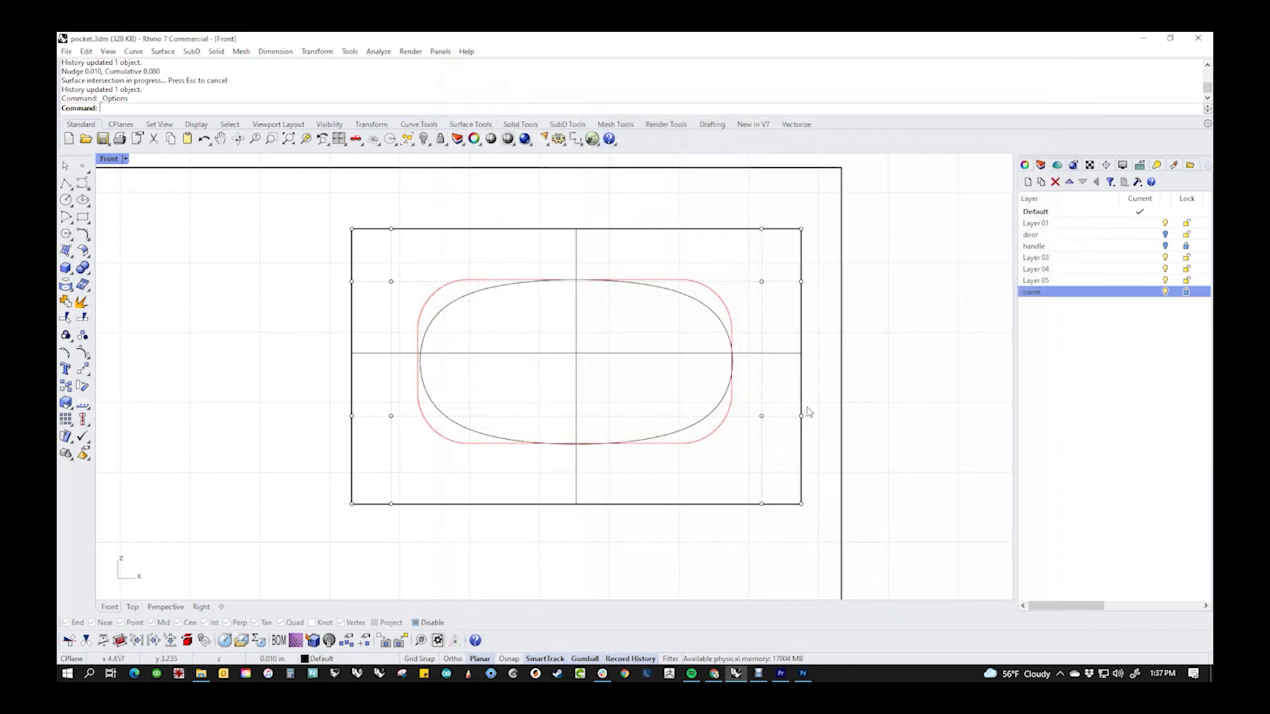
- Try nudging the two right-hand control point columns sideways in 0.1 inch steps, and return them to their starting position
left_click_drag(737, 216, 828, 536)
key("alt+Right")
key("alt+Right")
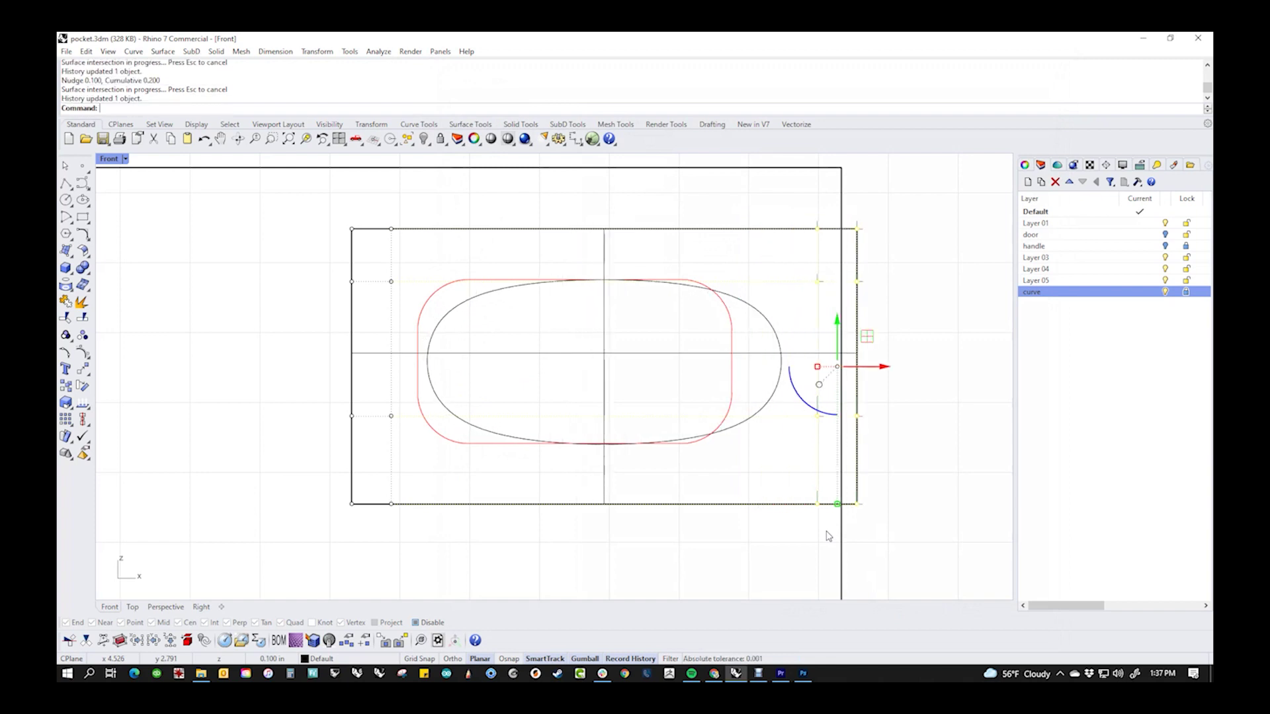
key("alt+Left")
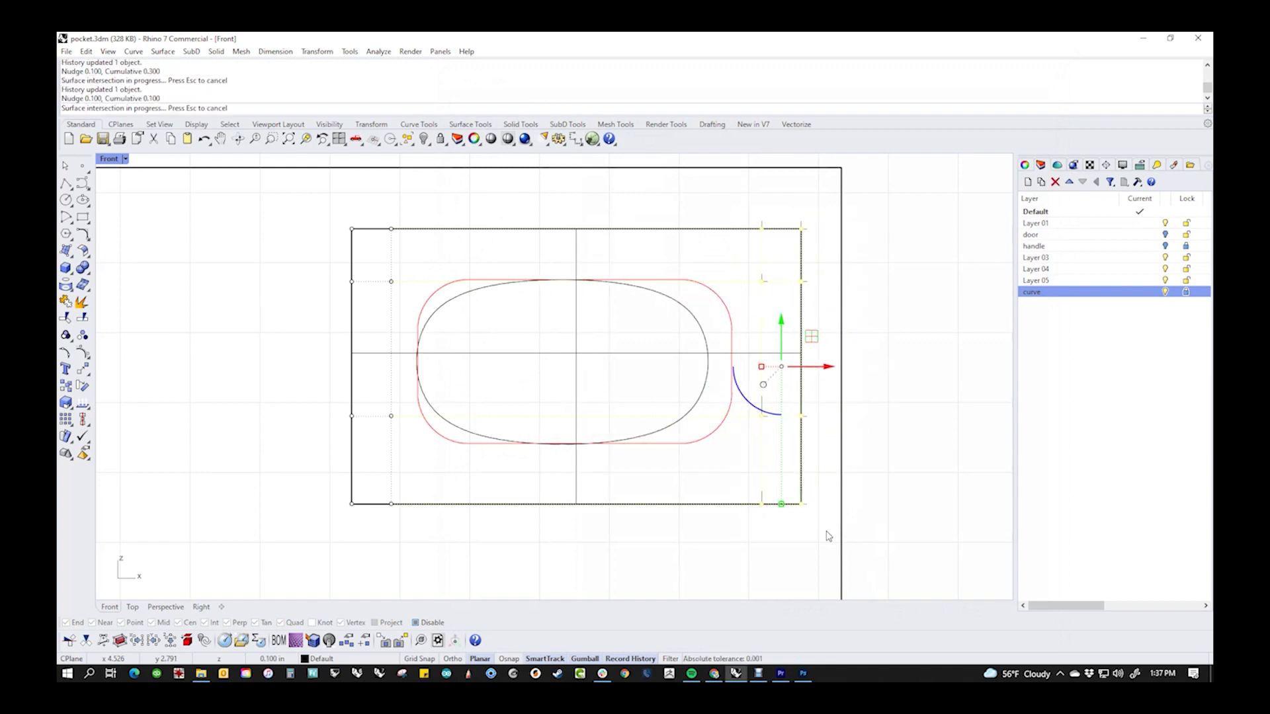
left_click(900, 520)
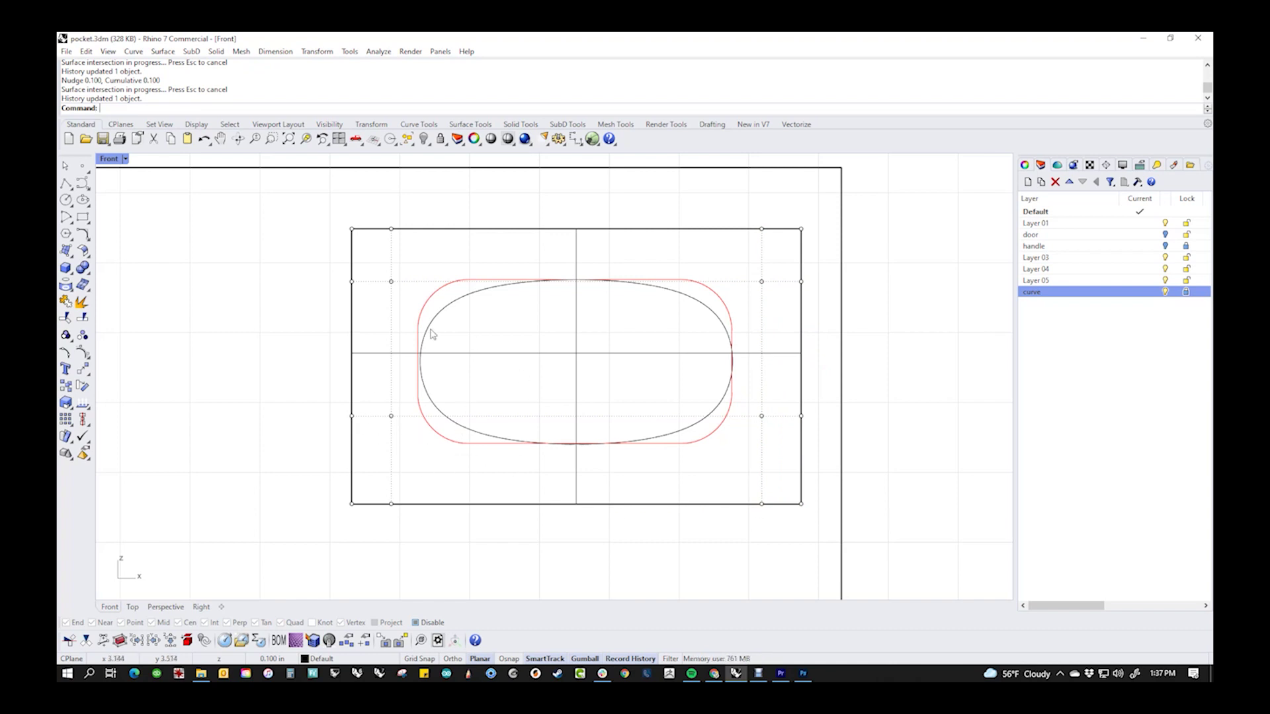
- Move the lower inner control point row down near the bottom row, and raise both rows until the curve meets the outline's bottom edge
left_click_drag(301, 396, 785, 441)
left_click_drag(576, 415, 558, 475)
left_click(504, 547)
left_click_drag(291, 443, 840, 533)
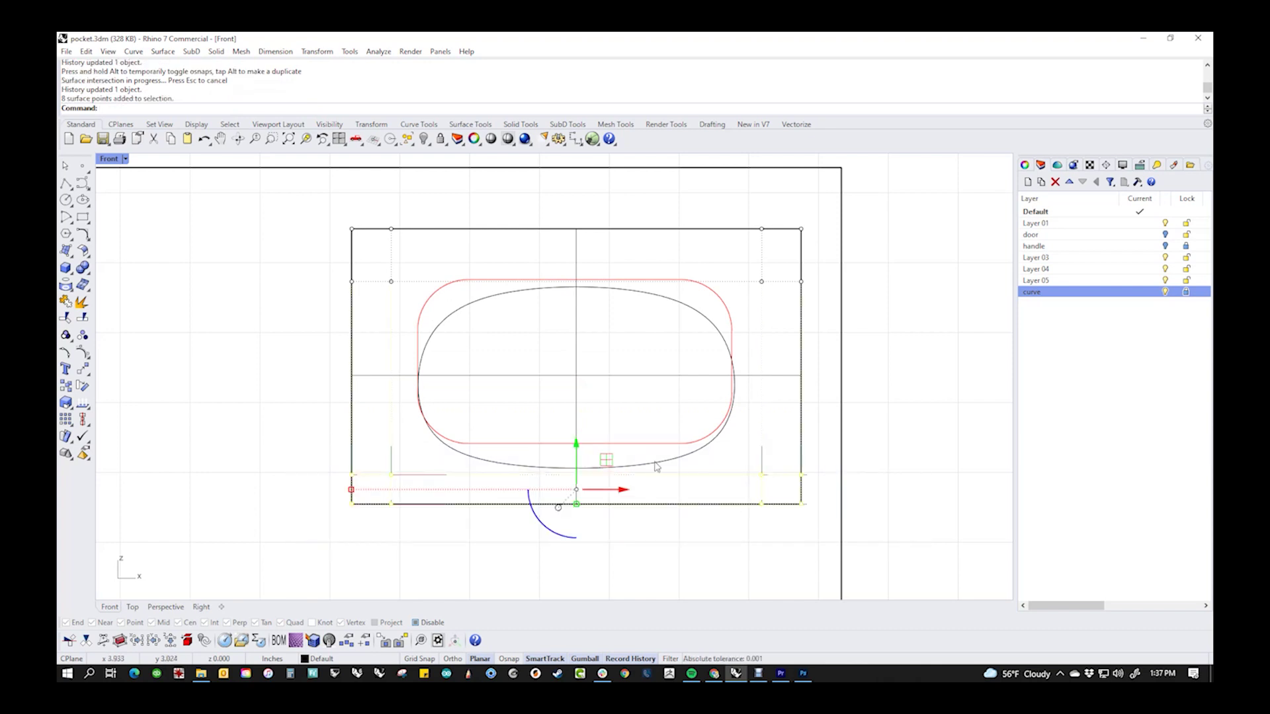
mouse_move(570, 450)
left_mouse_down()
mouse_move(572, 427)
mouse_move(565, 458)
left_mouse_up()
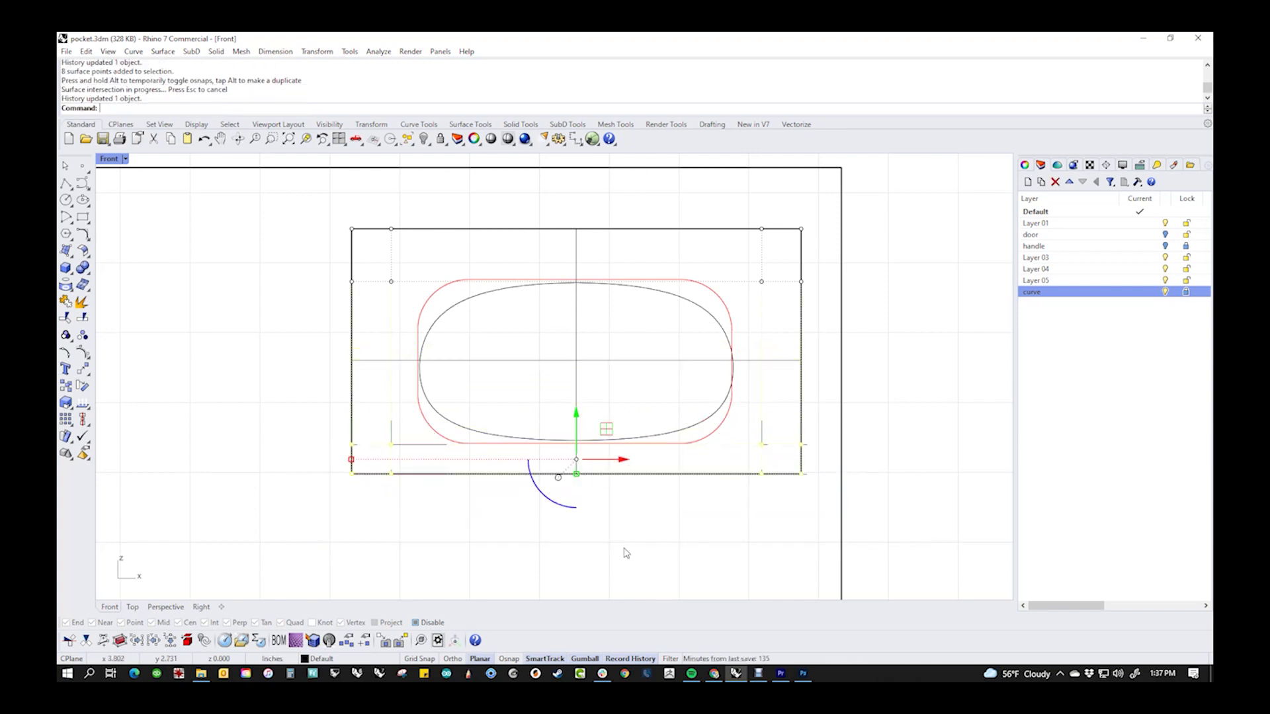
key("alt+Down")
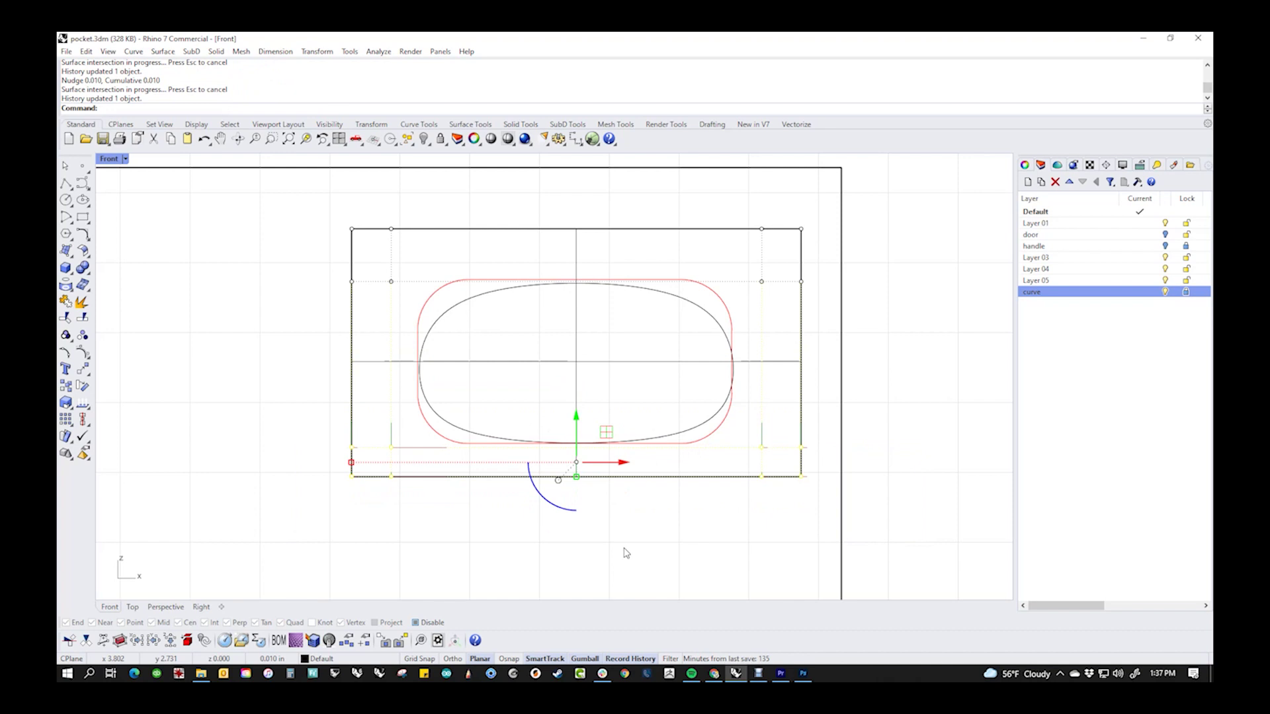
left_click(663, 526)
- Move the top control point row down closer to the row below, and nudge both rows up 0.05 inches toward the outline's top edge
left_click_drag(247, 197, 879, 275)
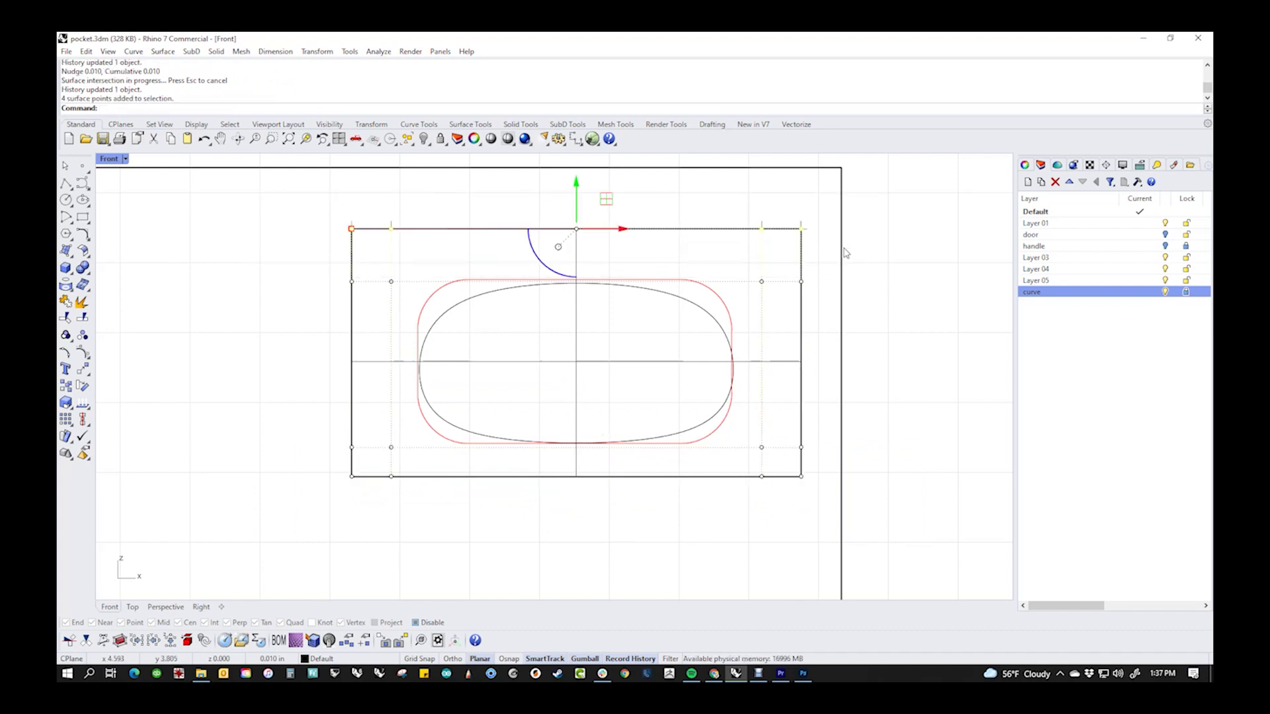
left_click_drag(576, 218, 567, 256)
left_click(258, 213)
left_click_drag(262, 209, 877, 339)
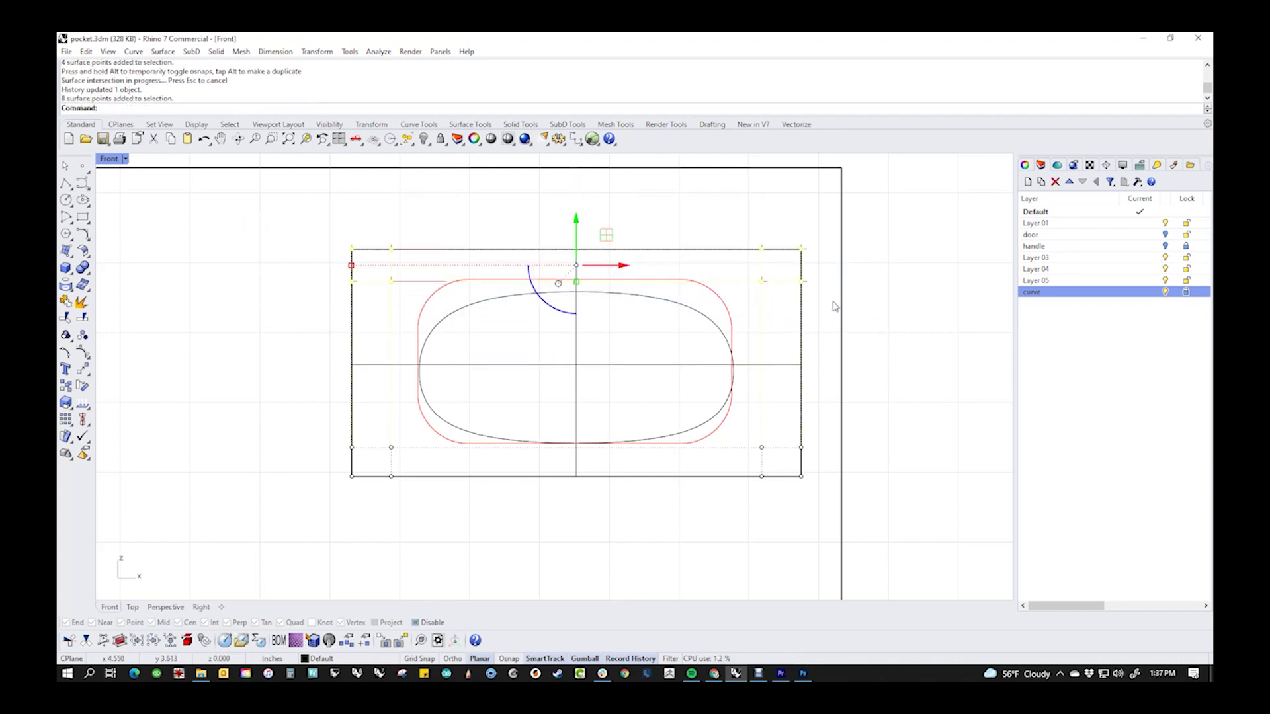
key("alt+Up")
key("alt+Up")
key("alt+Up")
key("alt+Up")
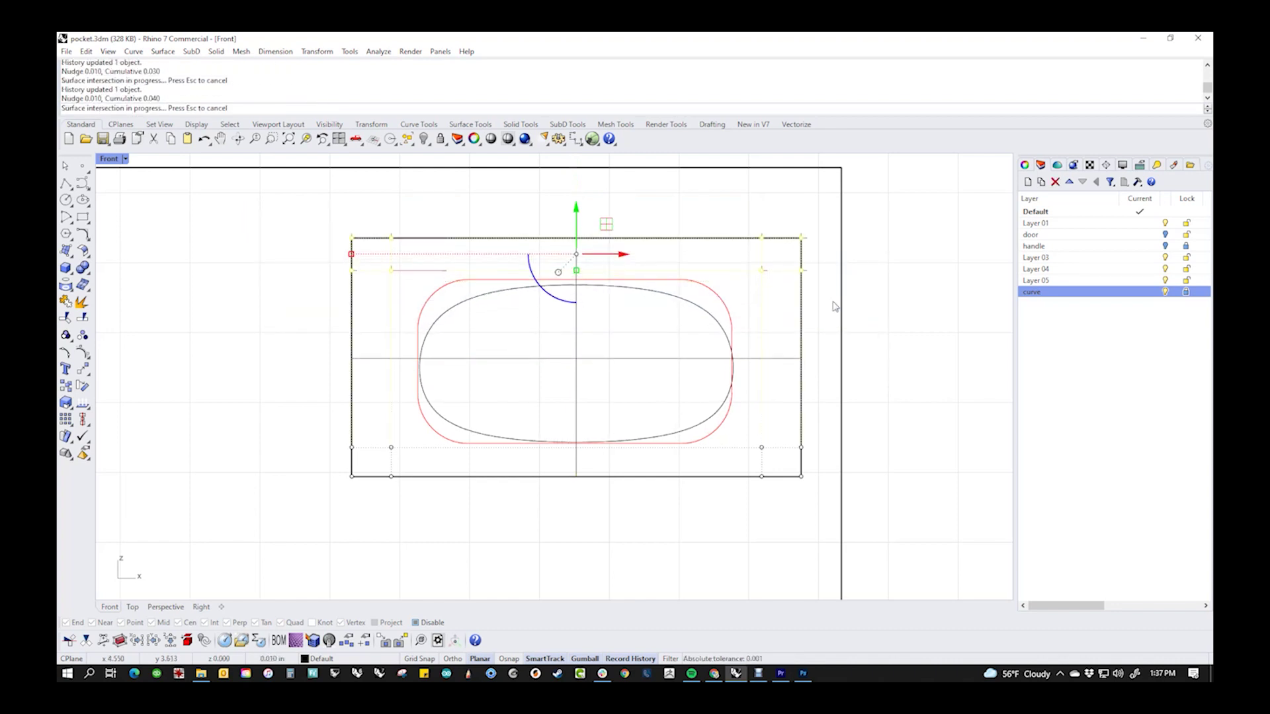
key("alt+Up")
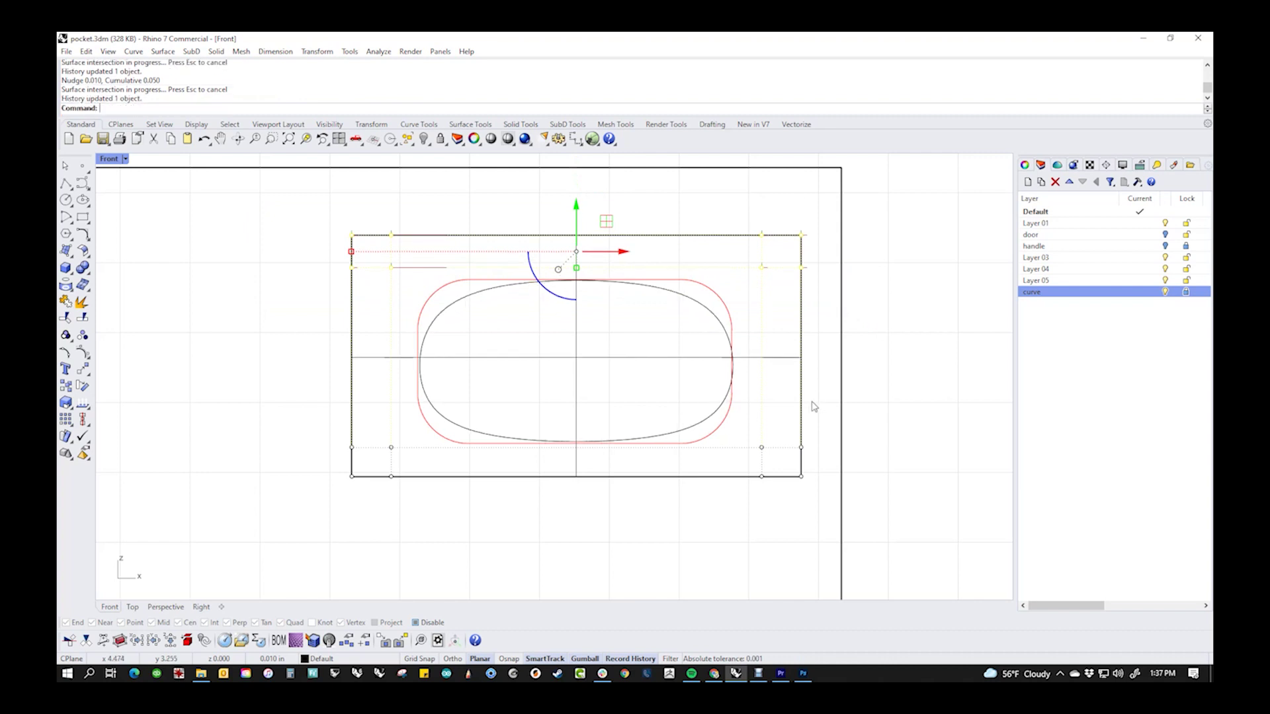
- Change the pocket surface's degree to 5 in both the U and V directions
key("Escape")
left_click(703, 480)
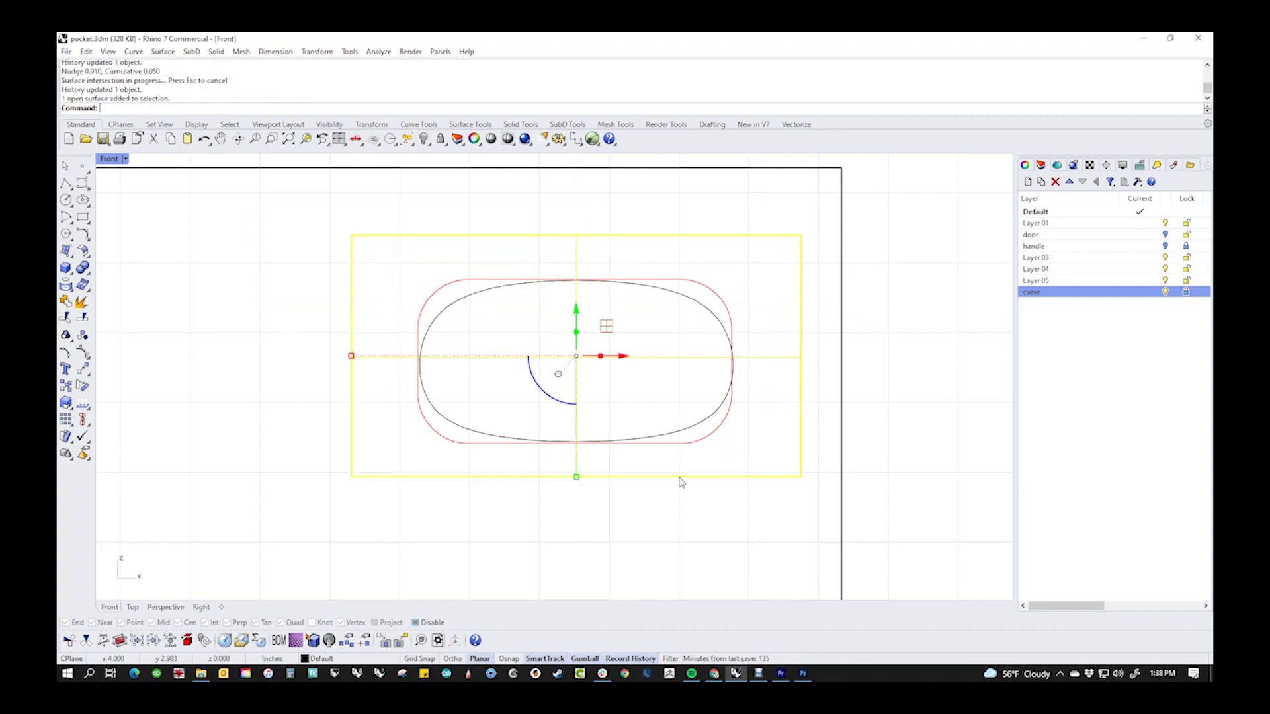
key("Return")
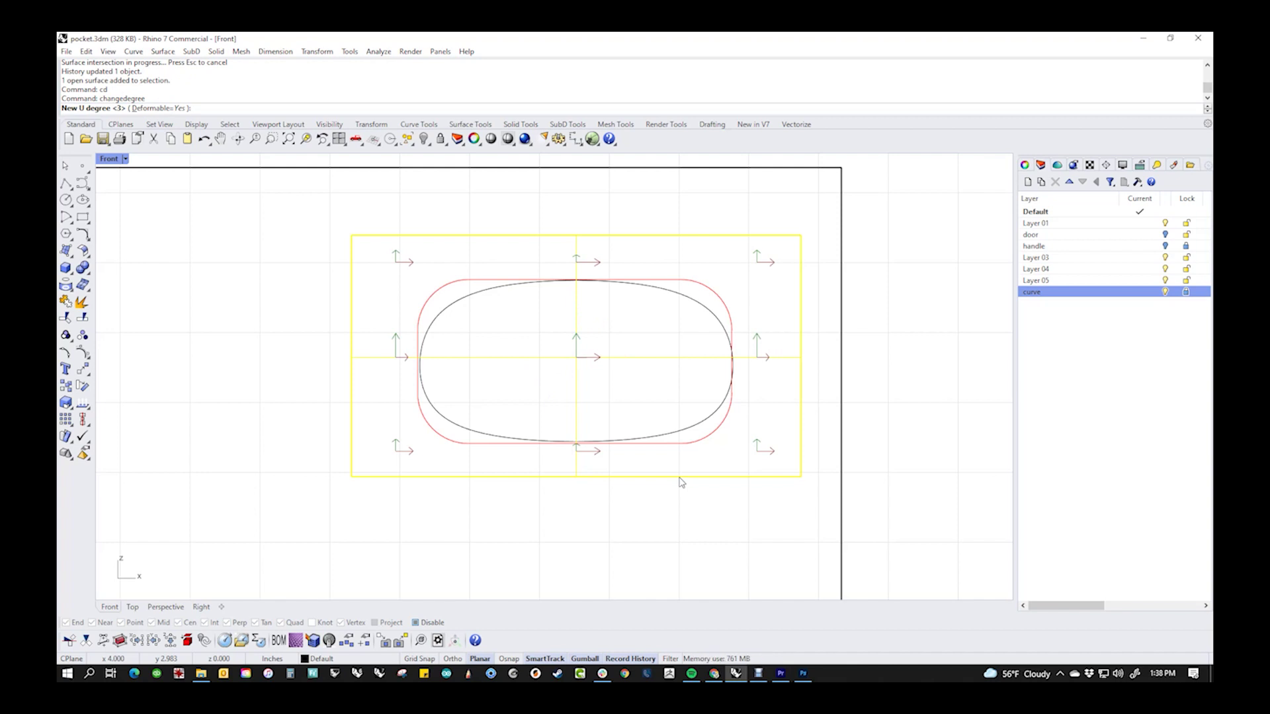
type("5")
key("Return")
type("5")
key("Return")
- Show the surface's control points and spread its two innermost columns apart horizontally to roughly the width of the reference outline
middle_click(671, 504)
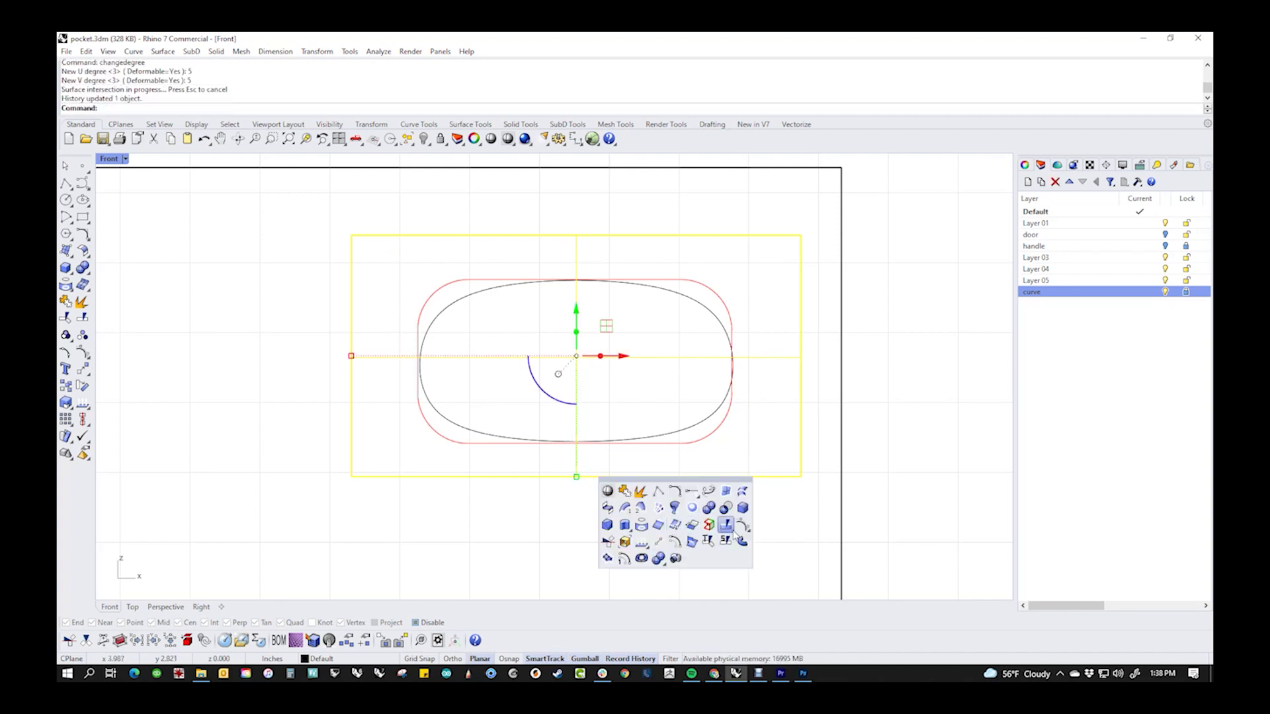
left_click(693, 522)
left_click_drag(488, 208, 549, 524)
left_click_drag(617, 200, 689, 532, "shift")
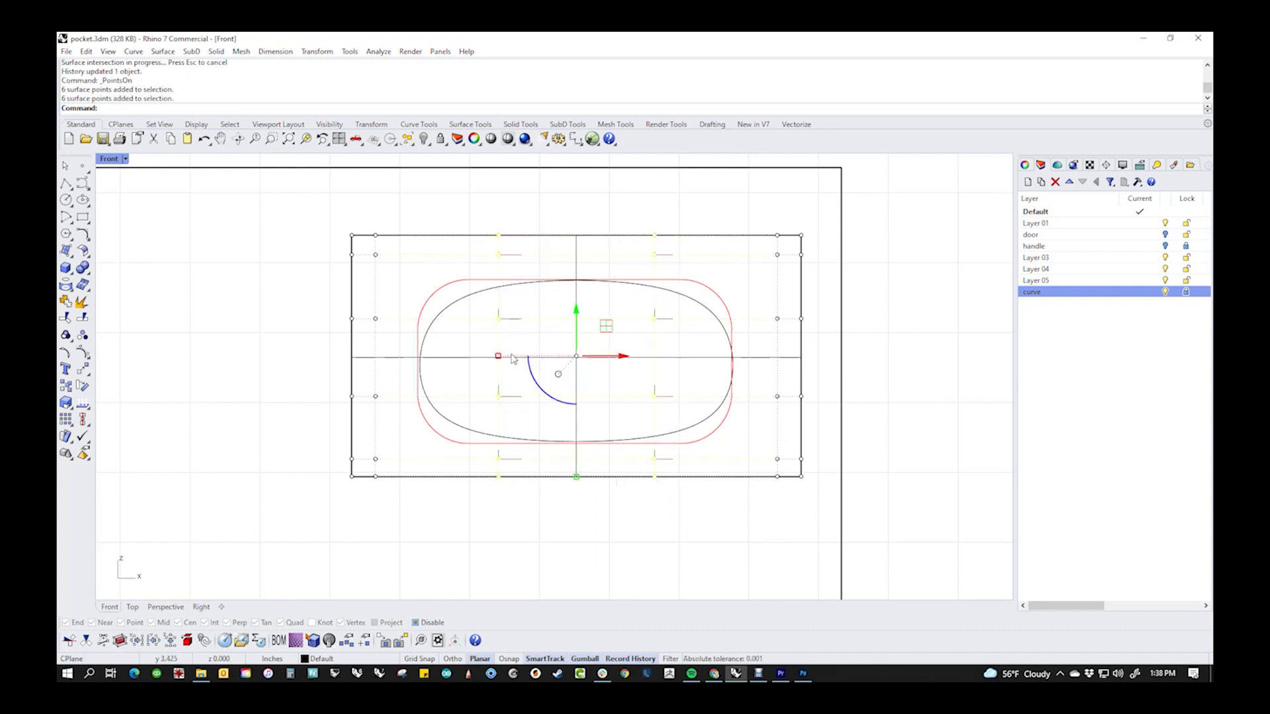
left_click_drag(498, 356, 417, 356)
key("Escape")
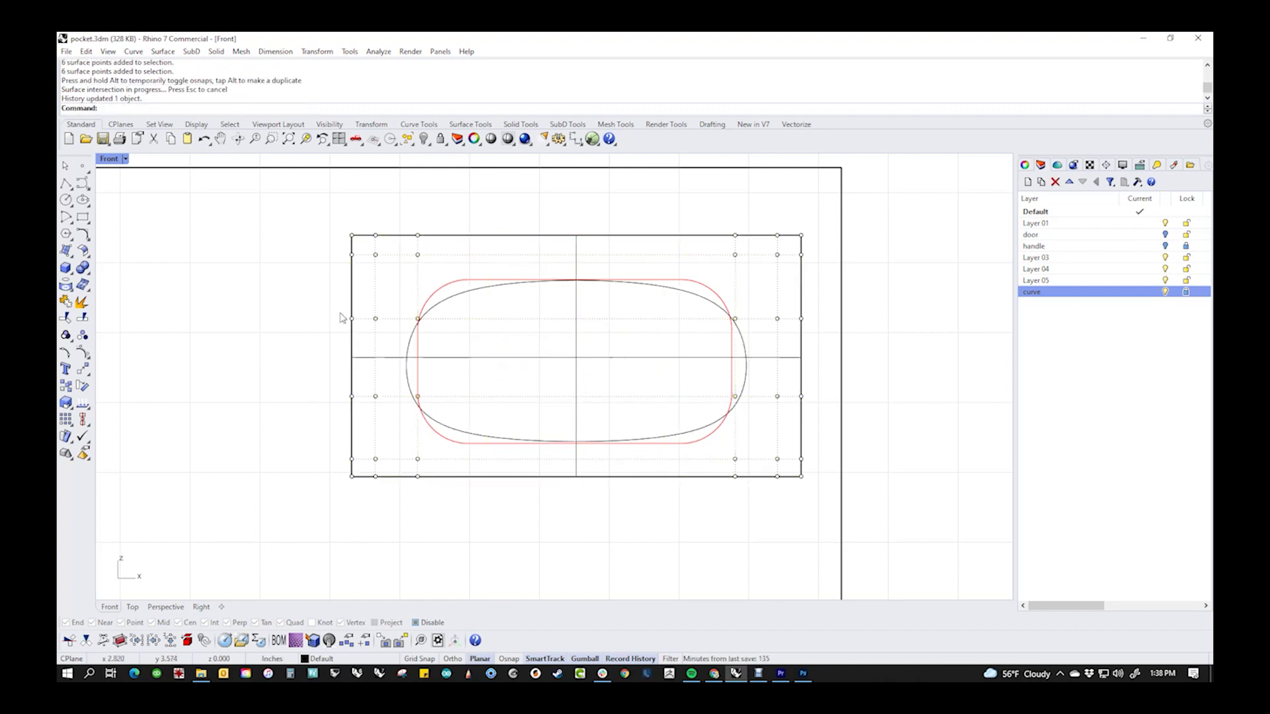
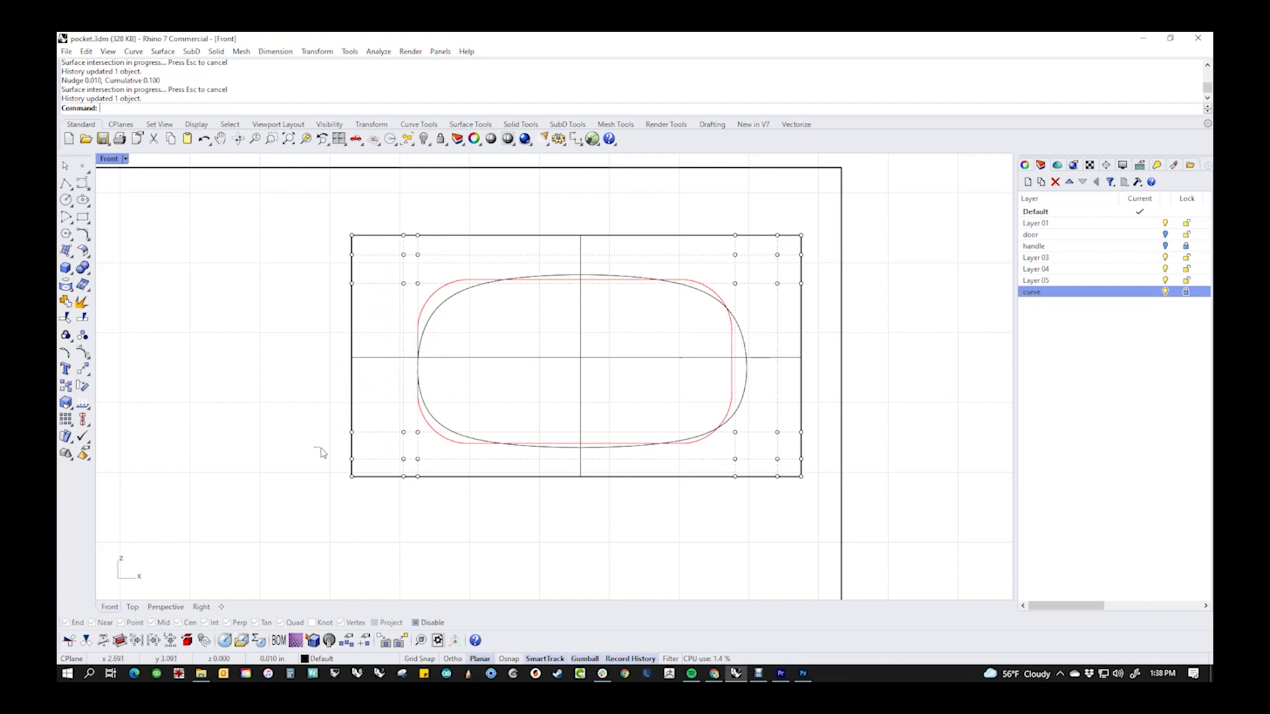
- Try nudging the six control points at the surface's lower-left corner down and up in 0.1 inch steps
left_click_drag(313, 448, 430, 499)
key("alt+Down")
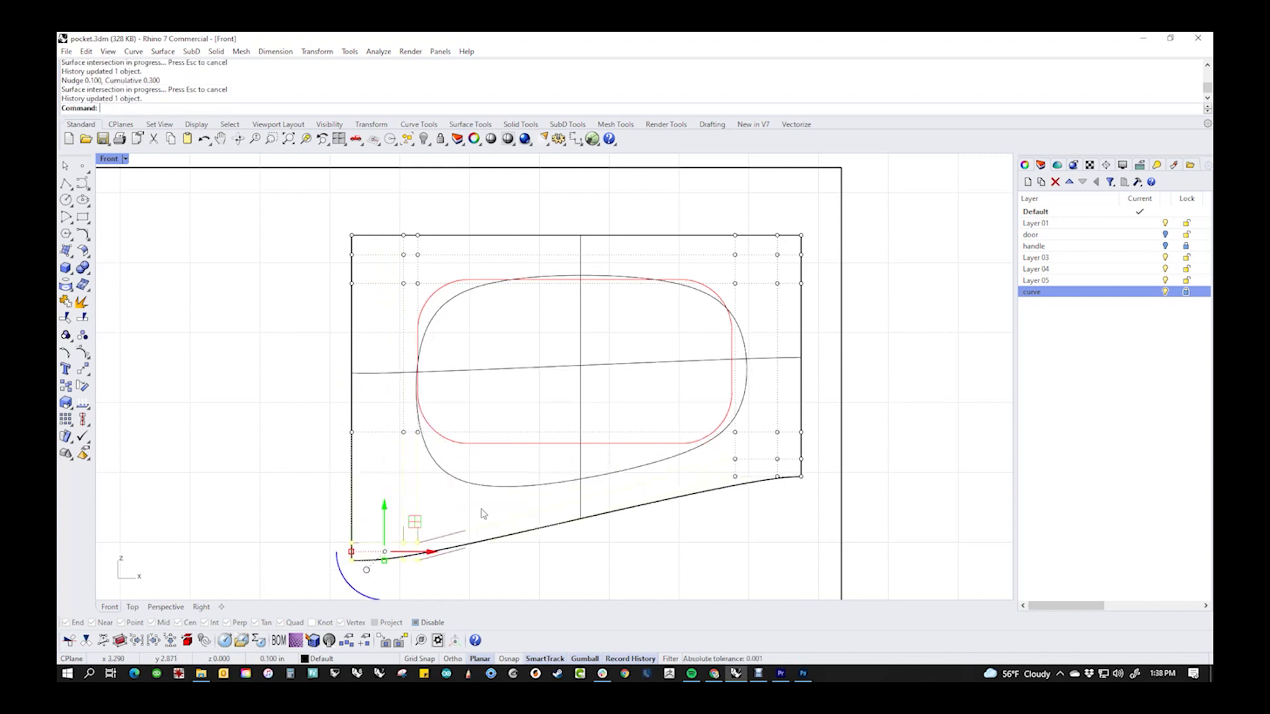
key("alt+Up")
key("alt+Down")
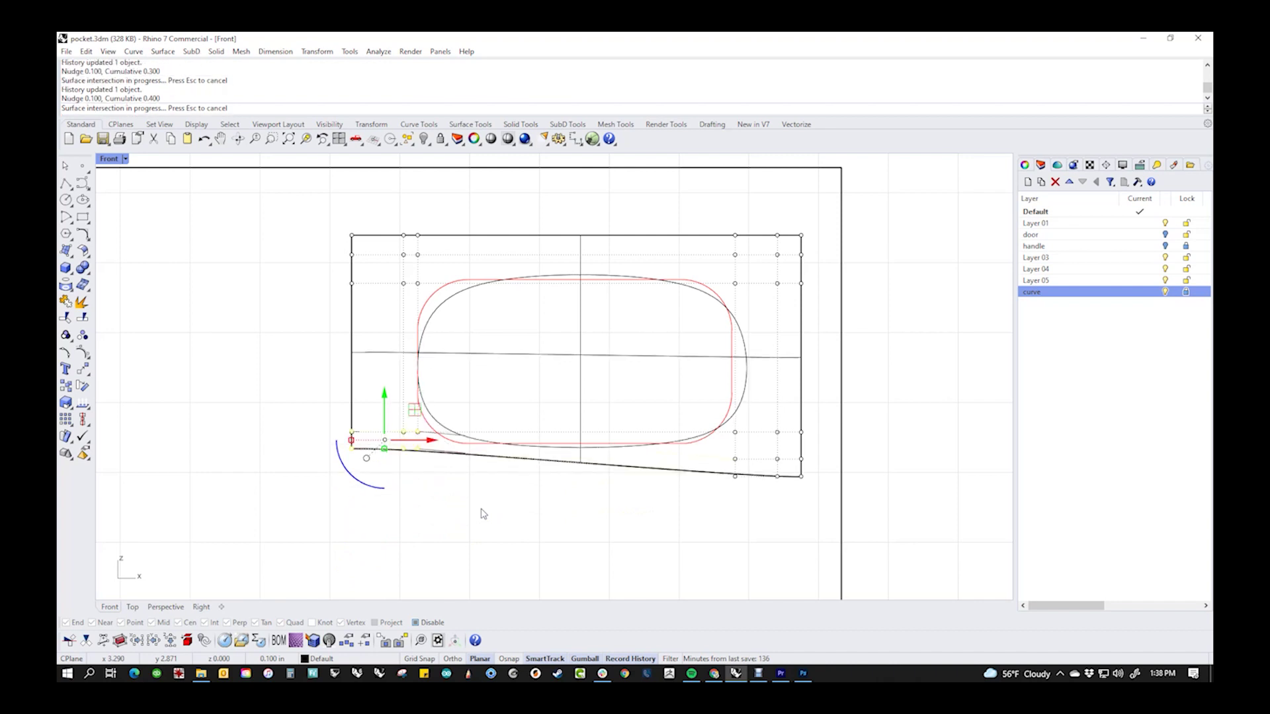
key("alt+Up")
- Try nudging the six lower-left corner control points 0.1 inches to the left in 0.01 inch steps
key("ctrl+alt+Left")
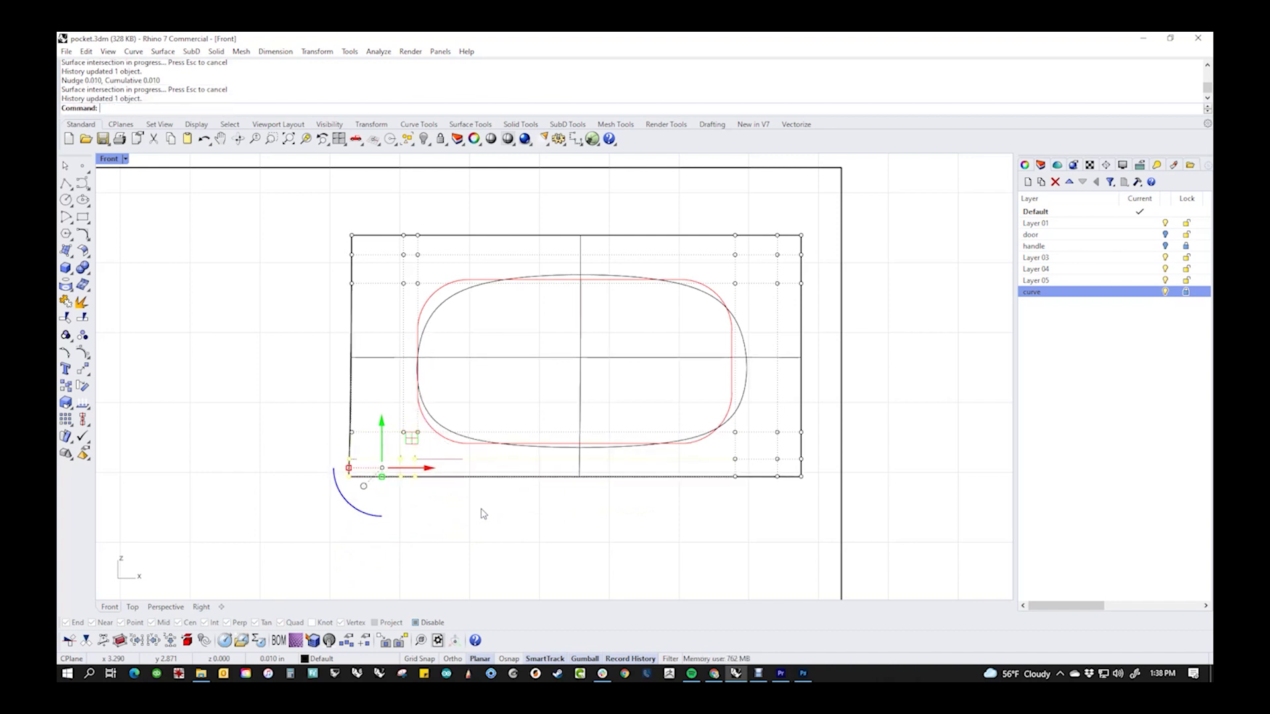
key("ctrl+alt+Left")
key("ctrl+alt+Left")
key("ctrl+alt+Left")
key("ctrl+alt+Left")
key("ctrl+alt+Left")
key("ctrl+alt+Left")
key("ctrl+alt+Left")
key("ctrl+alt+Left")
key("ctrl+alt+Left")
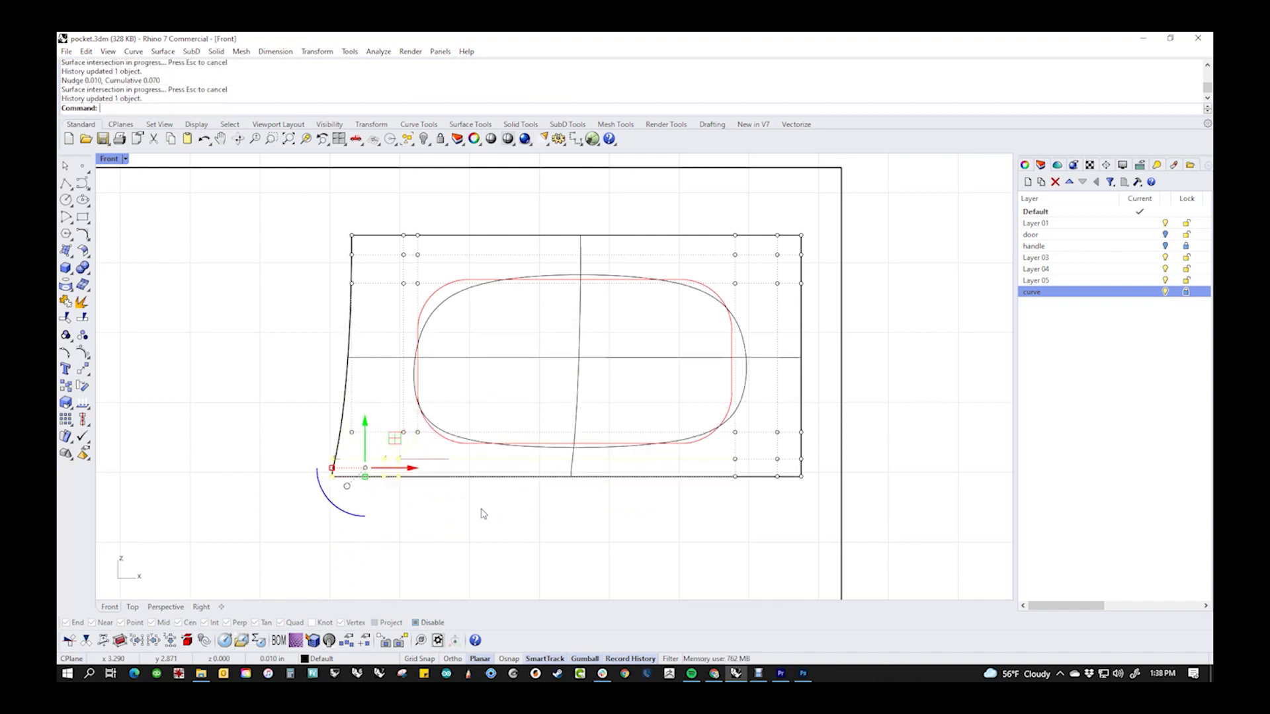
key("Escape")
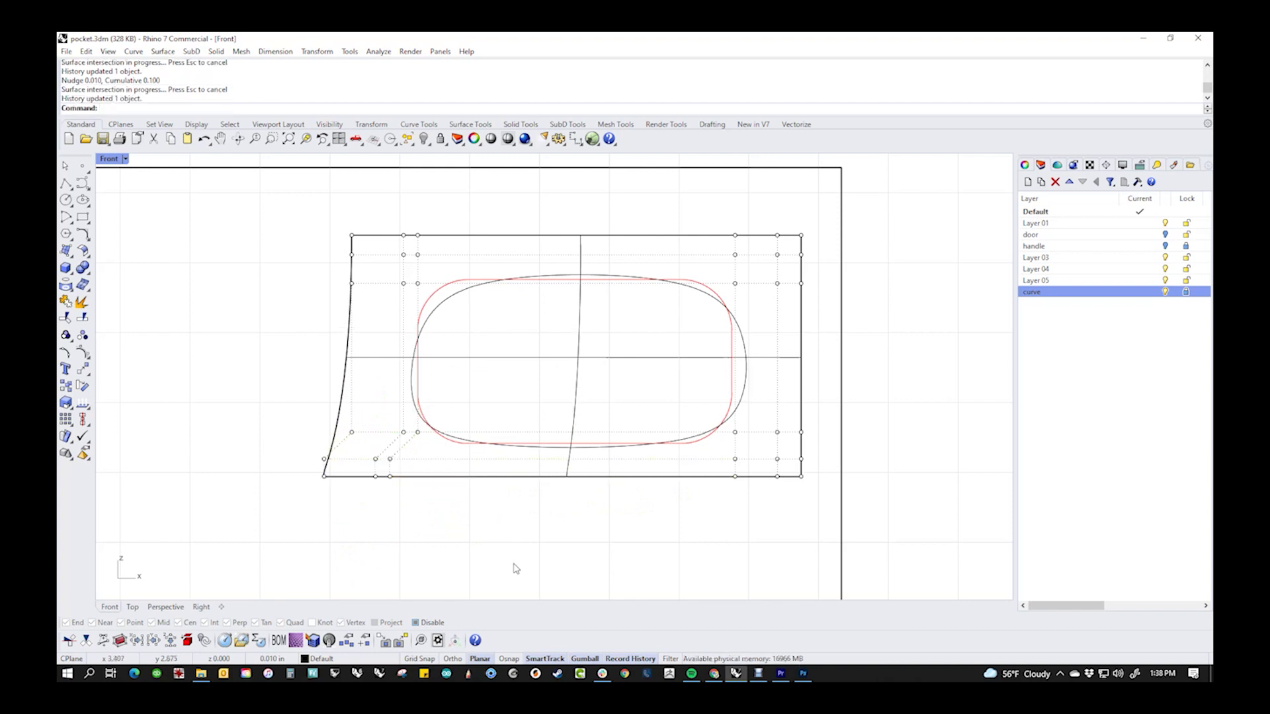
- Undo all the sideways nudges of the lower-left corner control points and deselect them
key("ctrl+z")
key("ctrl+z")
key("ctrl+z")
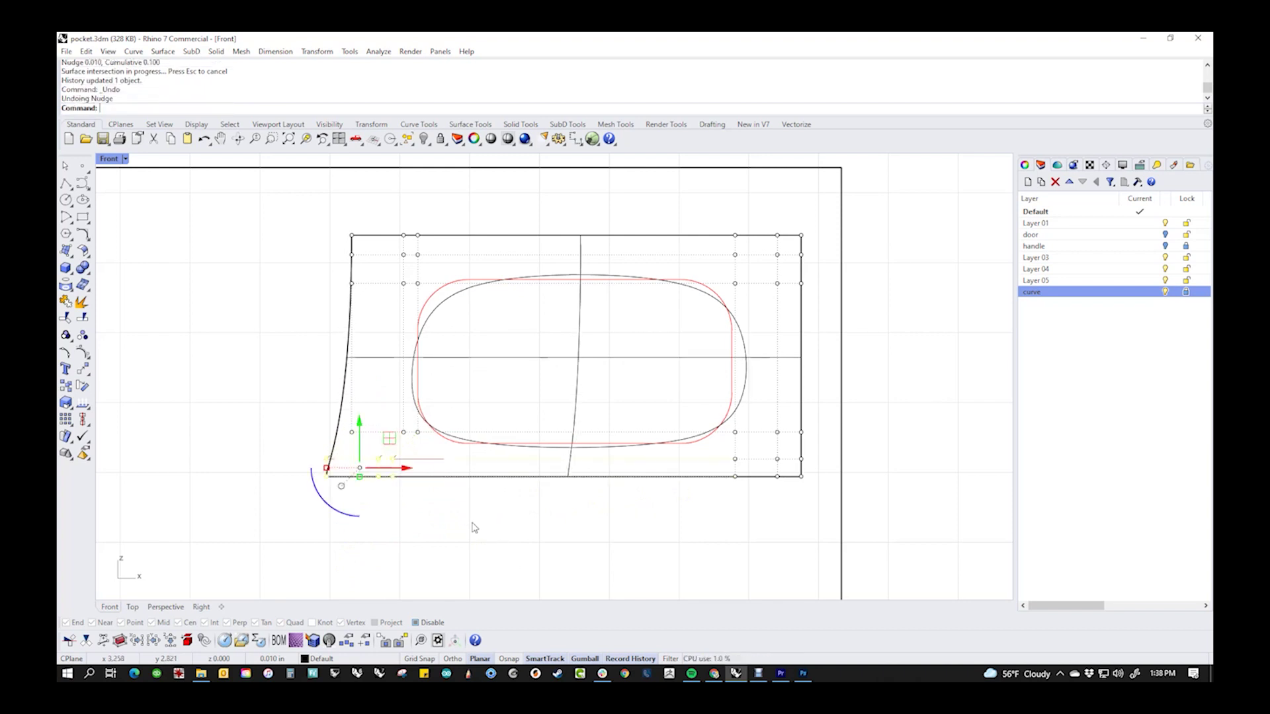
key("ctrl+z")
key("ctrl+z")
key("ctrl+z")
key("ctrl+z")
key("ctrl+z")
key("ctrl+z")
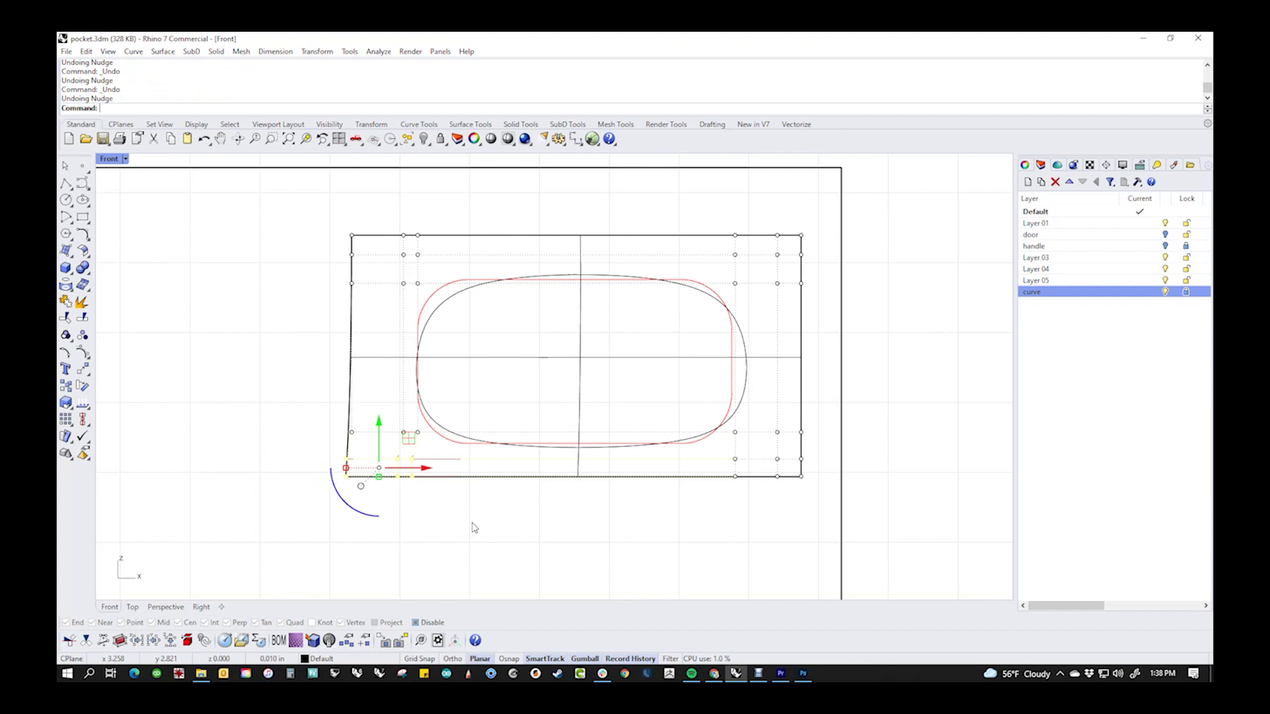
key("Escape")
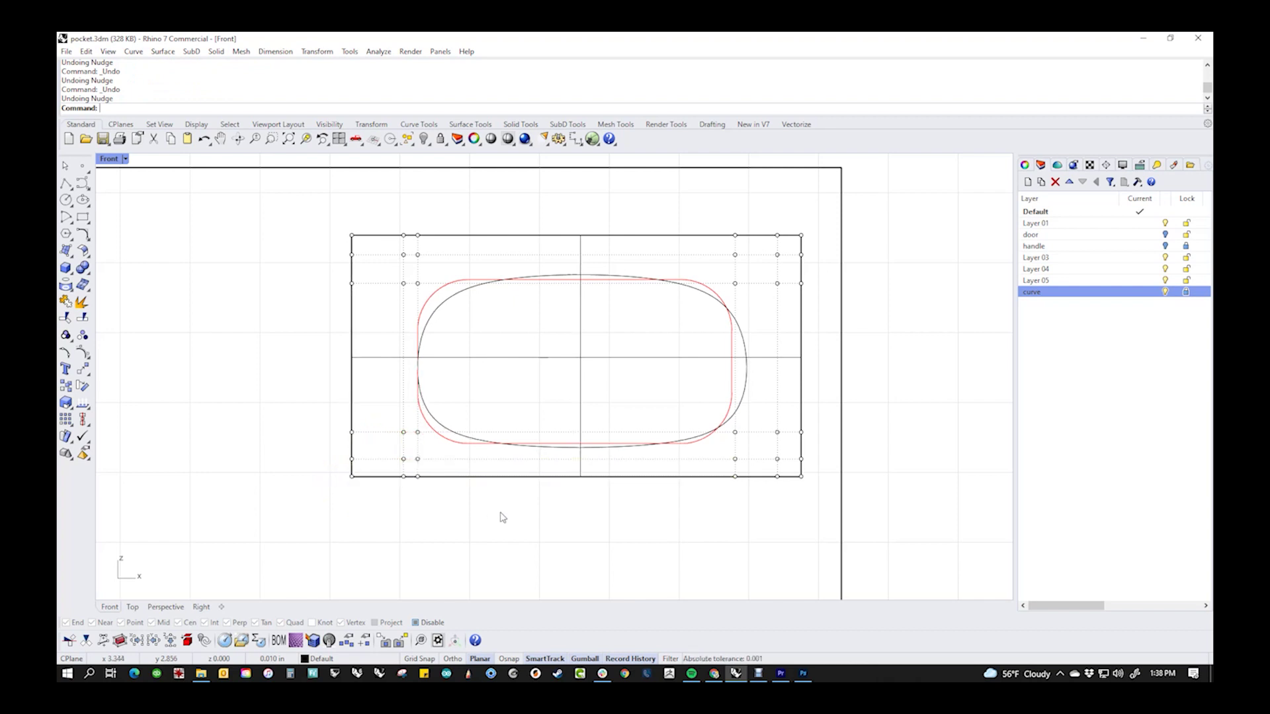
- Raise the pocket surface's degree to 6 in both the U and V directions, then deselect it
left_click(560, 475)
type("cd")
key("Return")
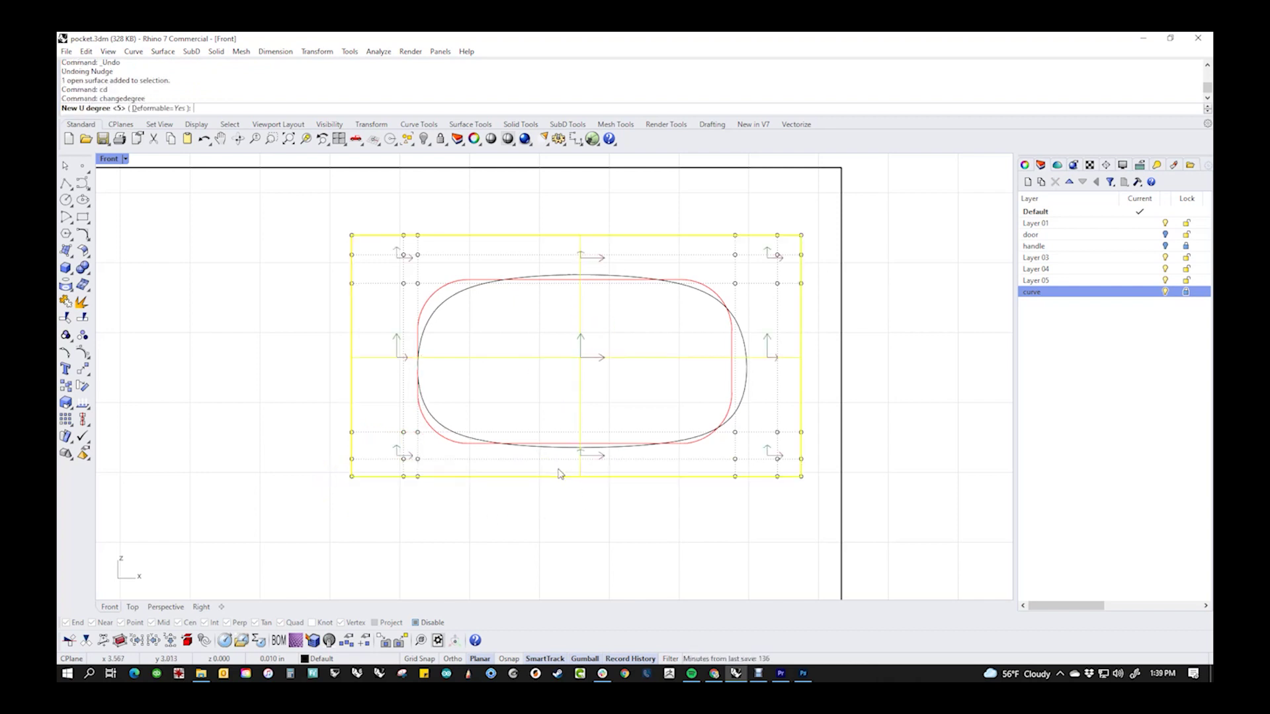
type("6")
key("Return")
type("6")
key("Return")
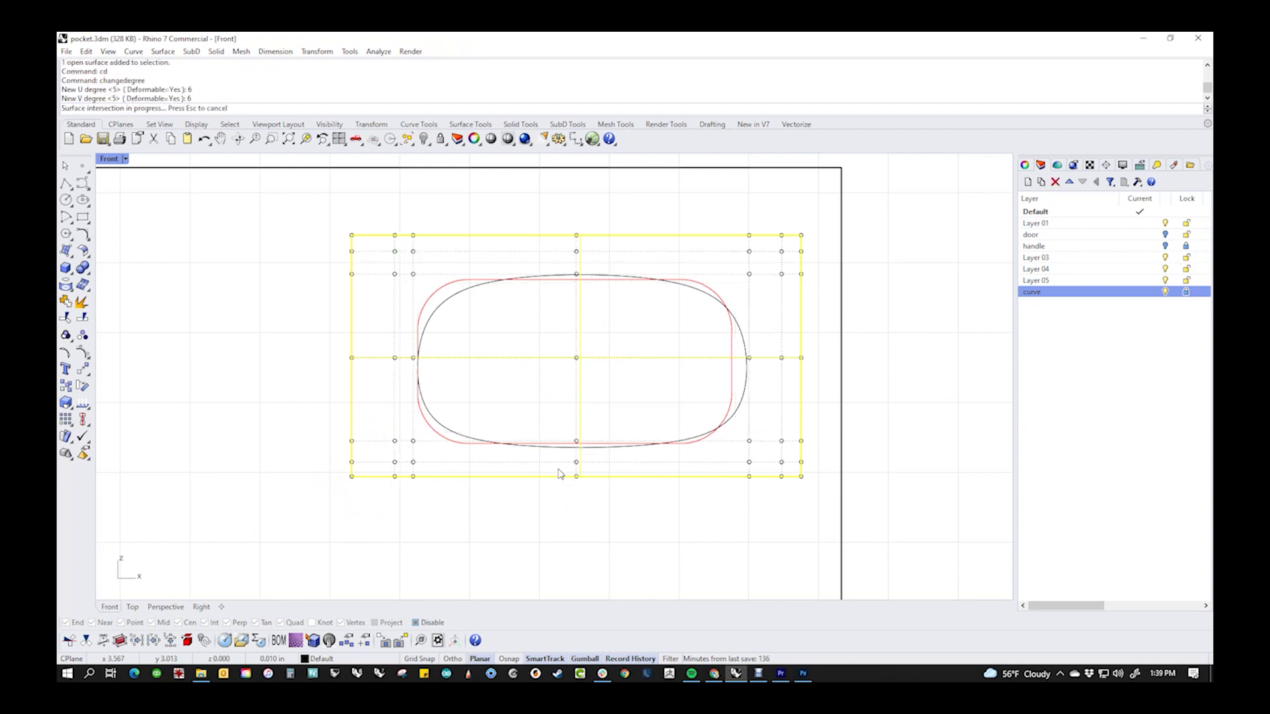
left_click(557, 554)
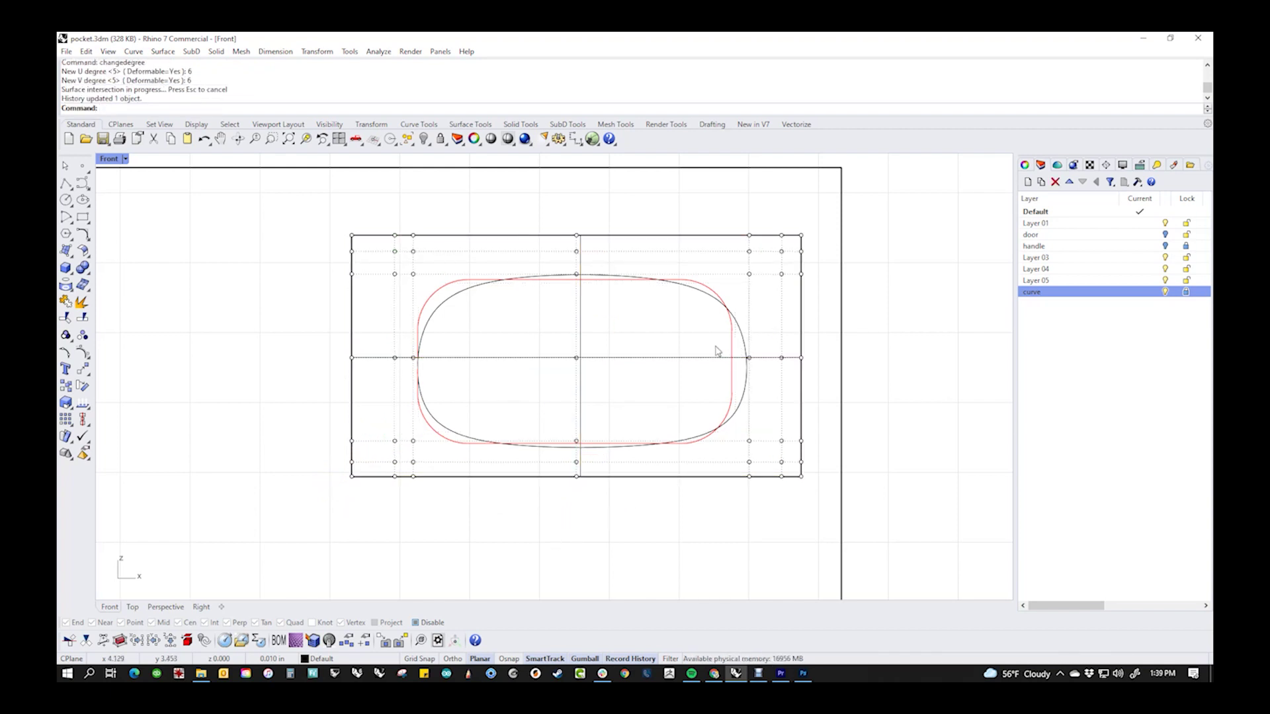
- Nudge the three right-hand control point columns 0.06 inches left to bring the curve onto the outline's right edge
left_click_drag(667, 339, 841, 373)
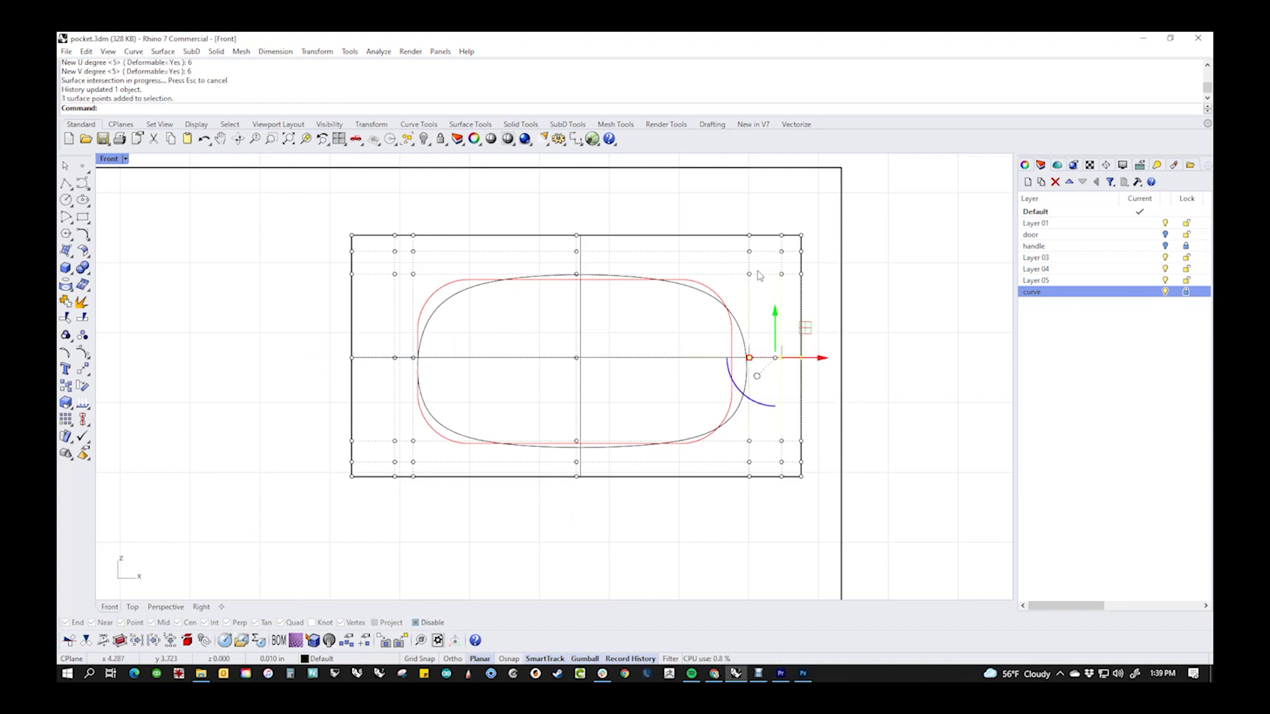
key("Escape")
left_click_drag(714, 196, 843, 551)
key("alt+Left")
key("alt+Left")
key("alt+Left")
key("alt+Left")
key("alt+Left")
key("alt+Left")
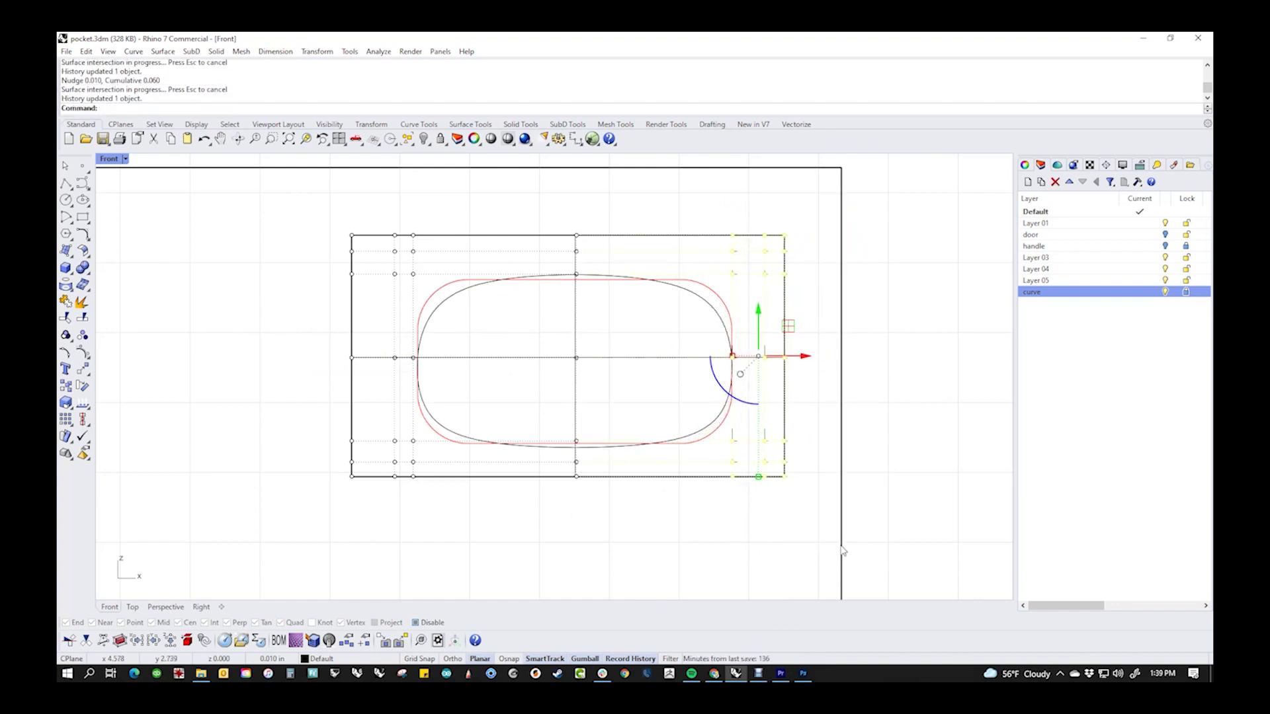
left_click(842, 550)
left_click(895, 443)
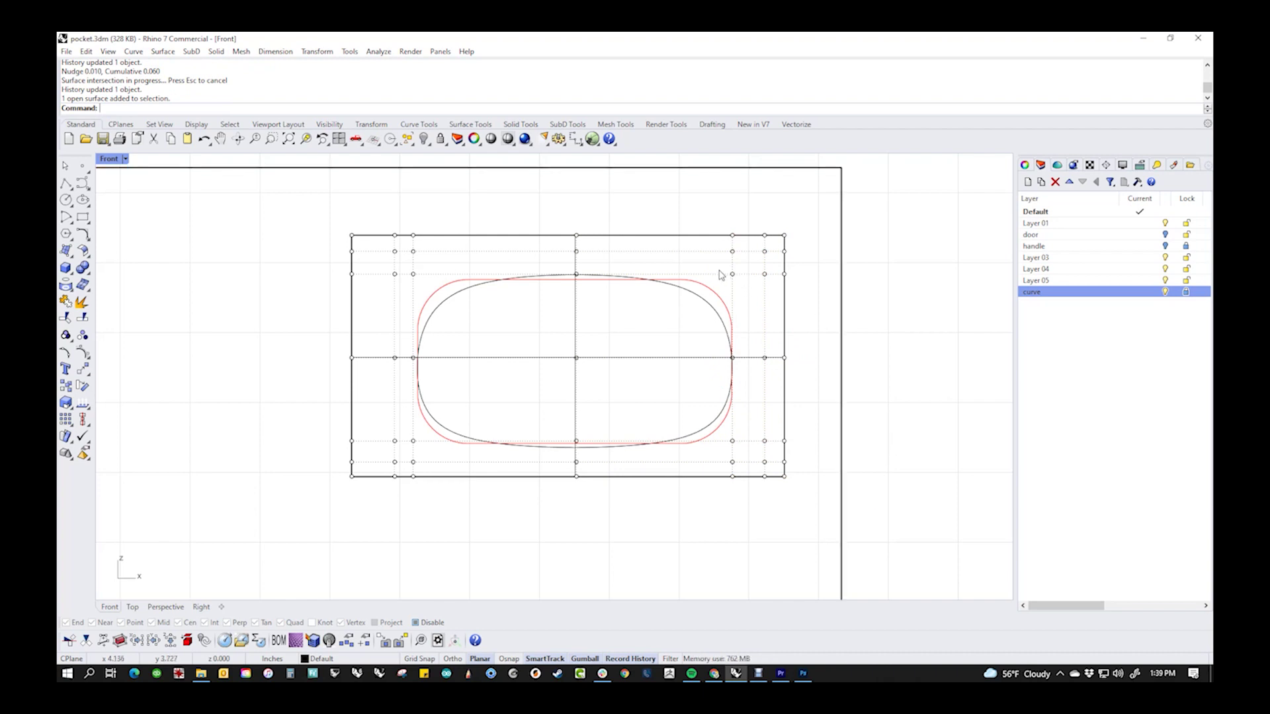
- Try scaling the outer control points of the third row from the top outward horizontally, and undo it
left_click_drag(721, 274, 808, 286)
left_click_drag(308, 266, 467, 299)
left_click_drag(351, 273, 336, 273)
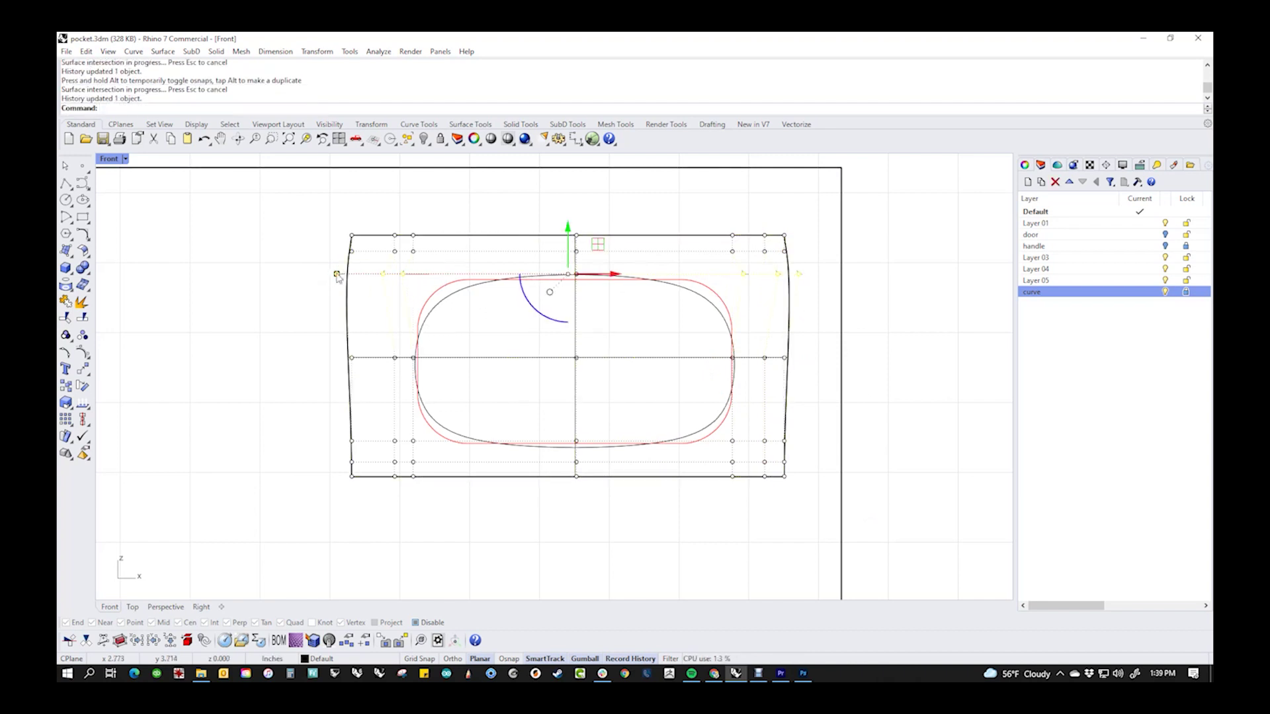
left_click(276, 333)
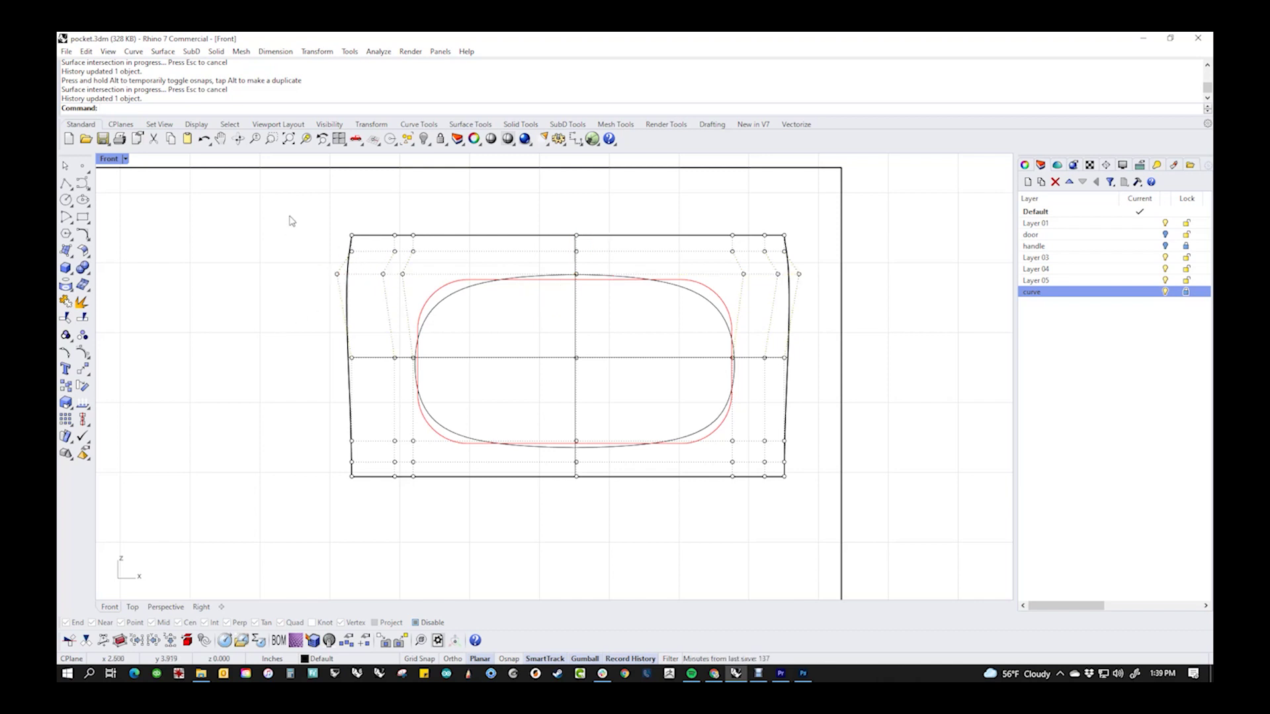
key("ctrl+z")
key("ctrl+z")
- Move the nine control points at the upper-left corner up and slightly left so the curve reaches the outline's corner
left_click_drag(286, 223, 429, 285)
left_click_drag(402, 224, 410, 259)
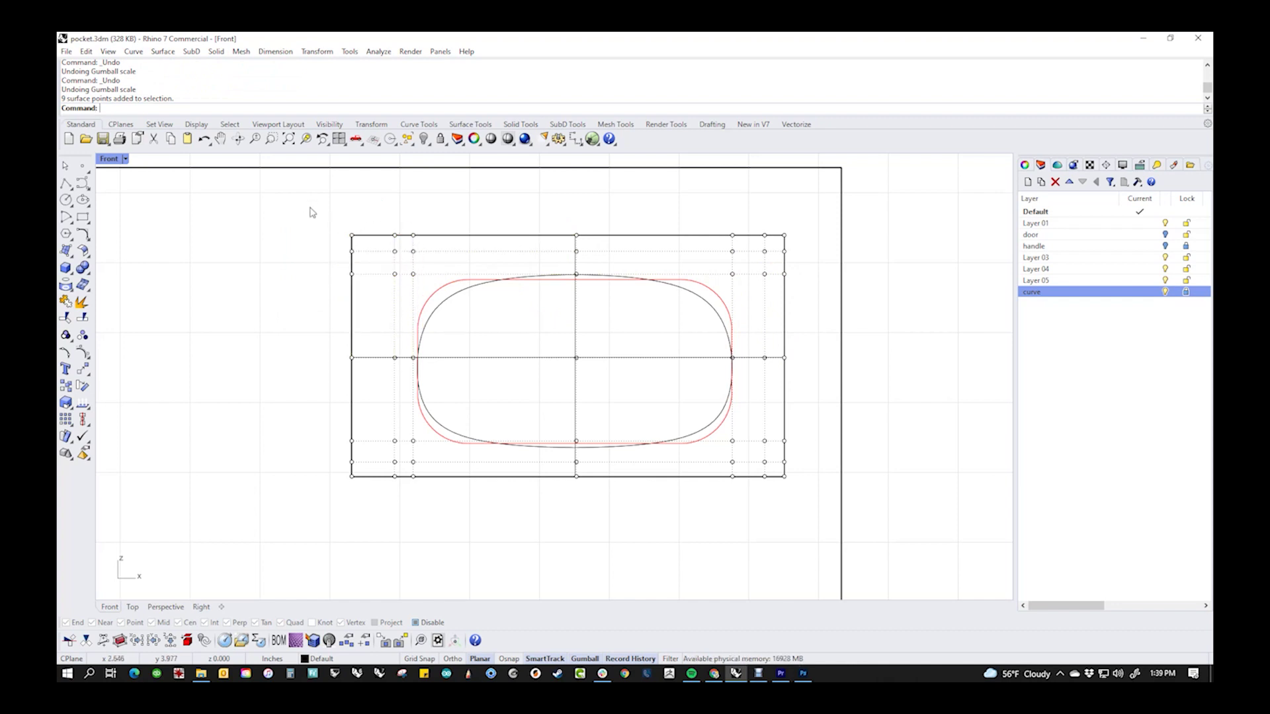
left_click_drag(310, 211, 438, 295)
left_click_drag(381, 254, 370, 229)
left_click(609, 200)
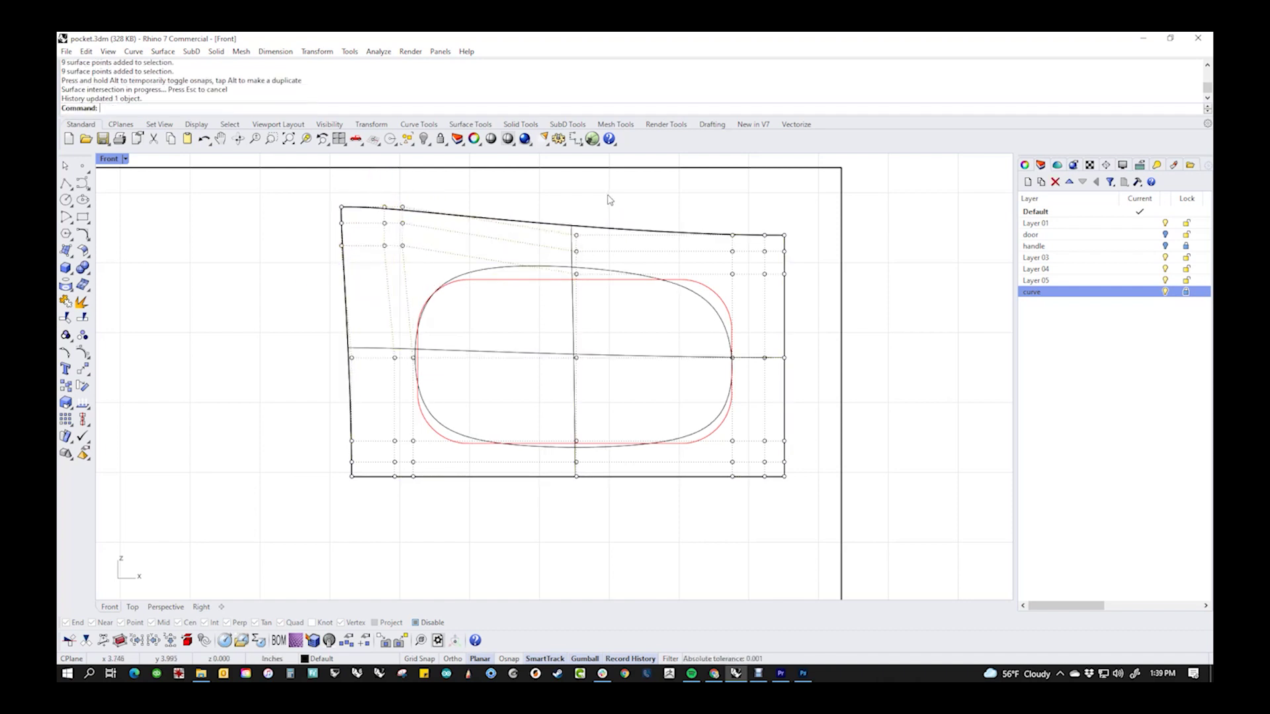
- Move the nine control points at the upper-right corner up and to the right, pulling the curve past the outline's corner
left_click_drag(724, 216, 810, 300)
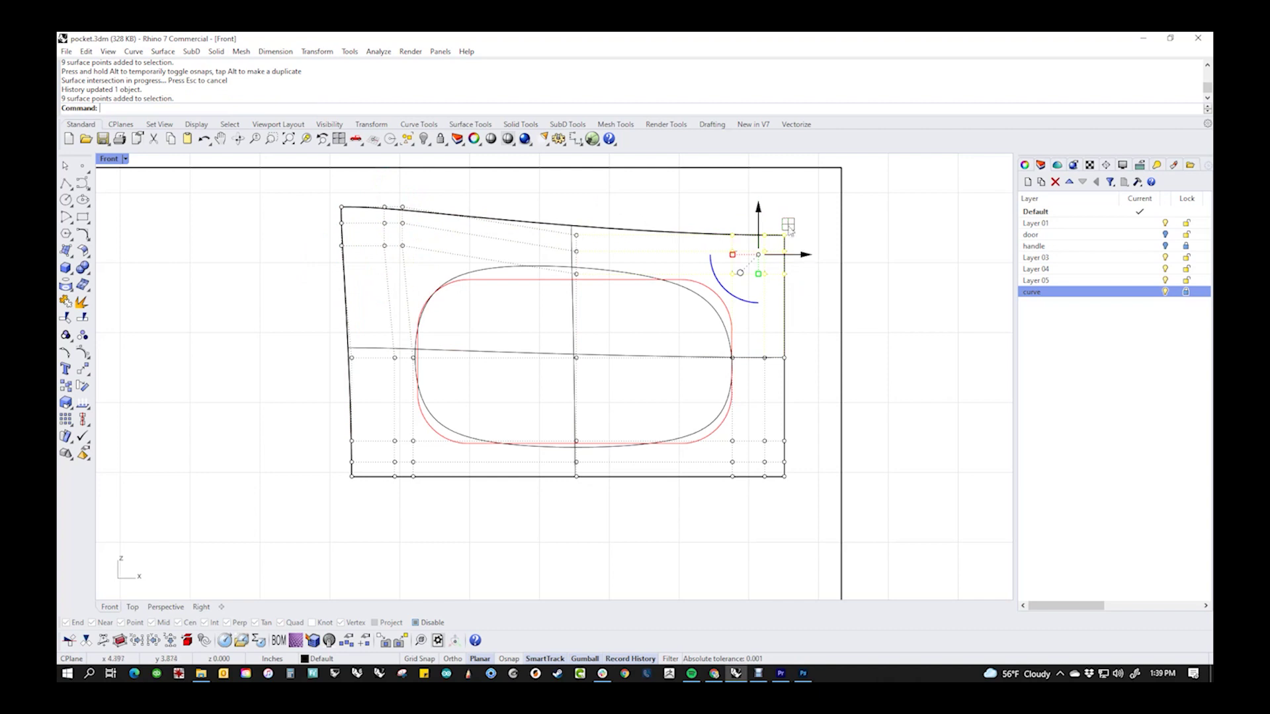
left_click_drag(759, 254, 799, 206)
left_click(847, 295)
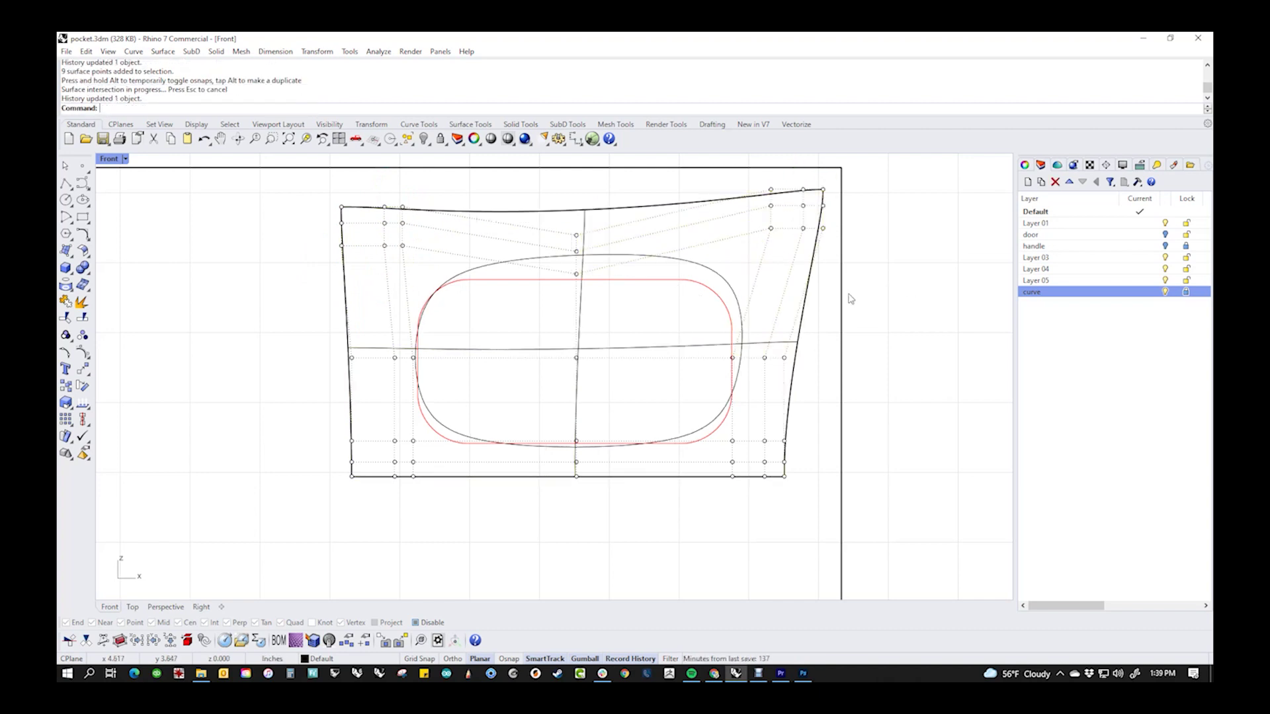
- Nudge the top three control points of the middle column down 0.3 inches and left 0.1 inches
right_click_drag(790, 303, 767, 347)
left_click_drag(539, 247, 582, 372)
key("alt+Down")
key("alt+Down")
key("alt+Down")
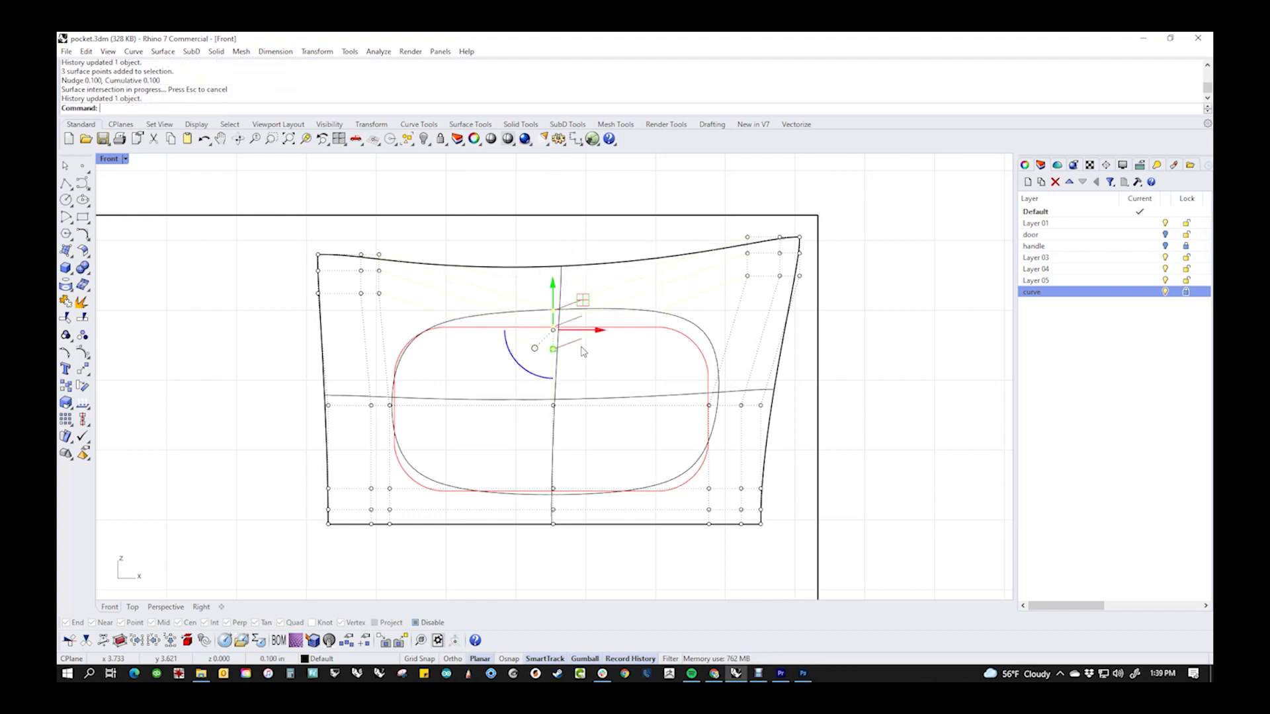
key("alt+Left")
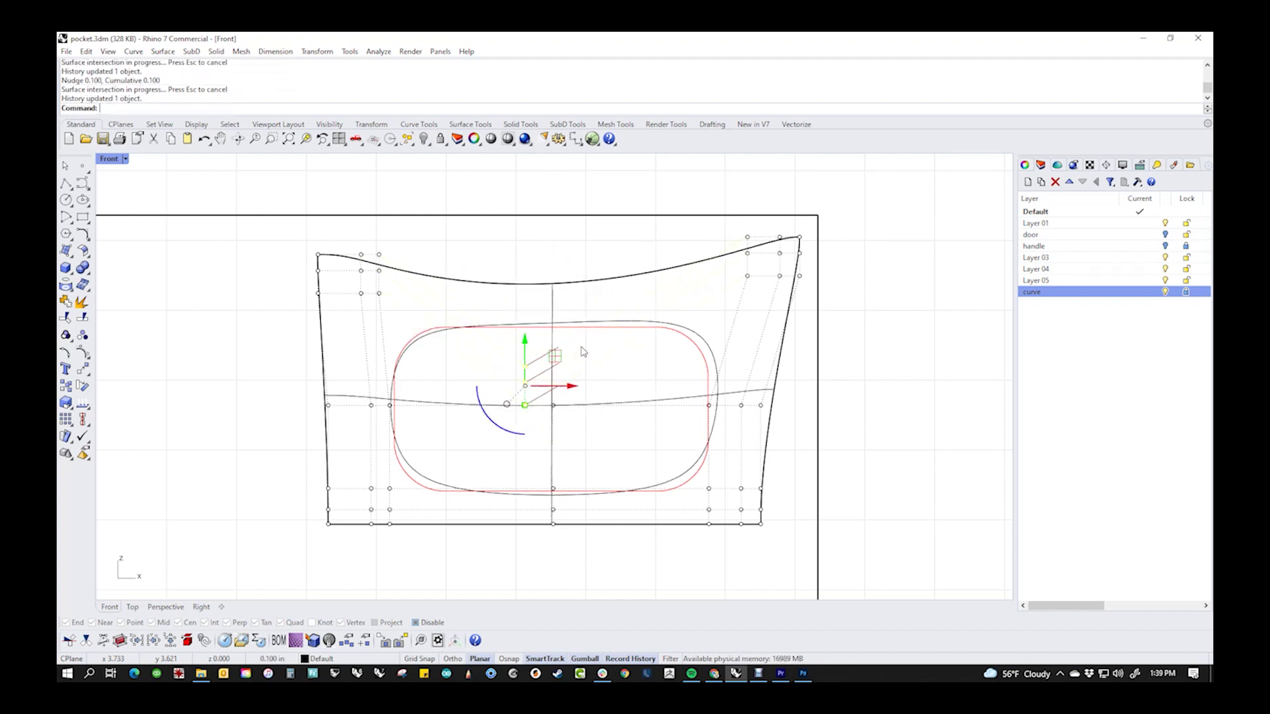
key("Escape")
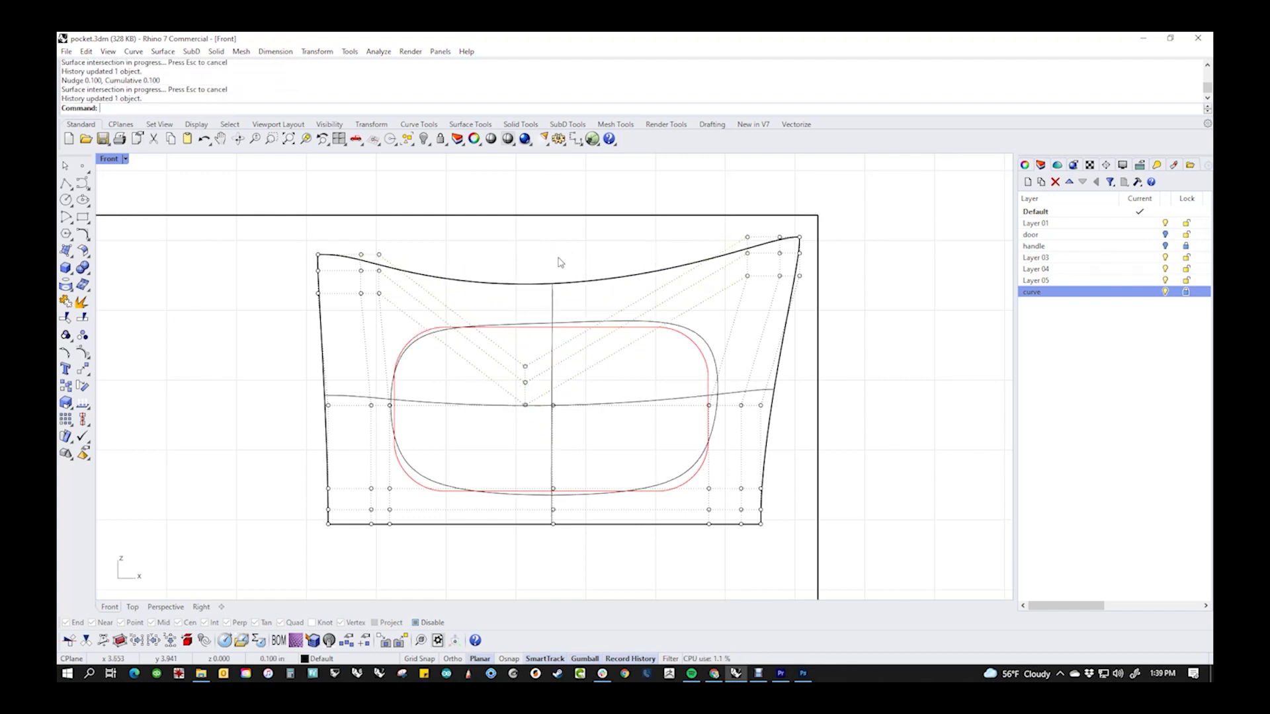
- Nudge the surface's central control point slightly down and 0.09 inches left, nearly in line with the points above it
left_click_drag(538, 438, 587, 403)
key("ctrl+alt+Left")
key("ctrl+alt+Left")
key("ctrl+alt+Left")
key("ctrl+alt+Left")
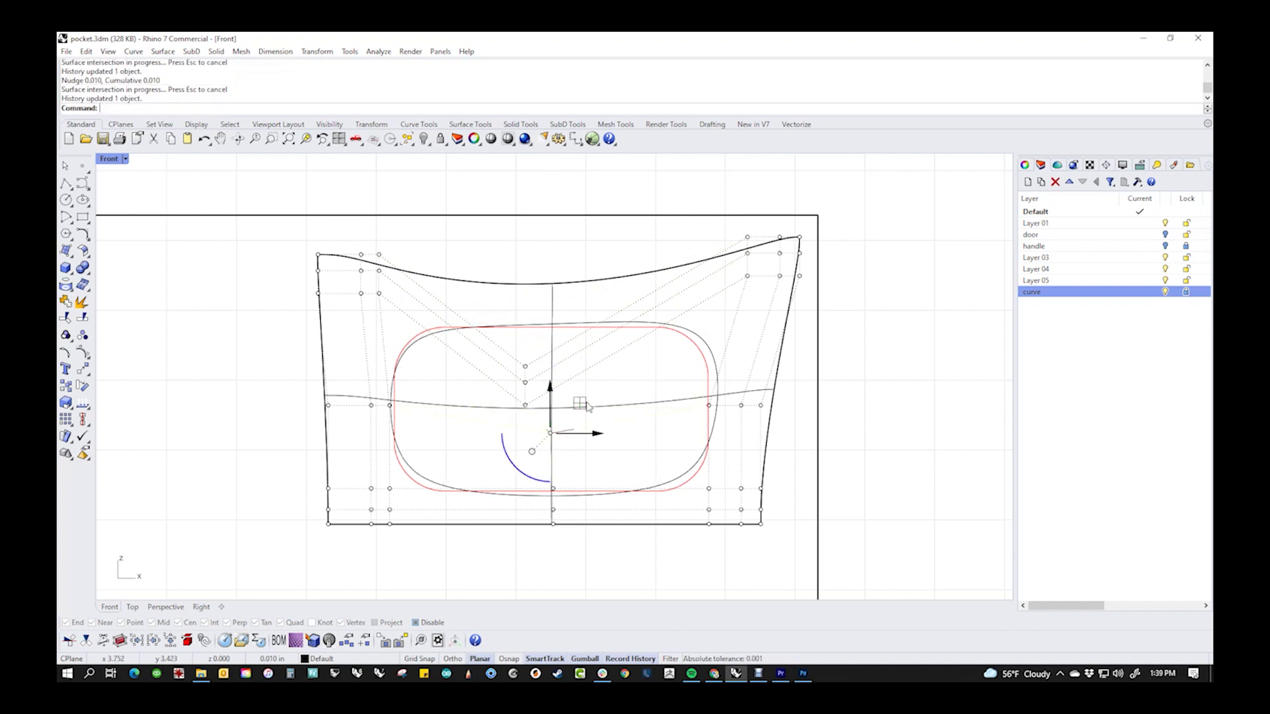
key("ctrl+alt+Down")
key("ctrl+alt+Down")
key("ctrl+alt+Down")
key("ctrl+alt+Down")
key("ctrl+alt+Down")
key("ctrl+alt+Down")
key("ctrl+alt+Left")
key("ctrl+alt+Left")
key("ctrl+alt+Left")
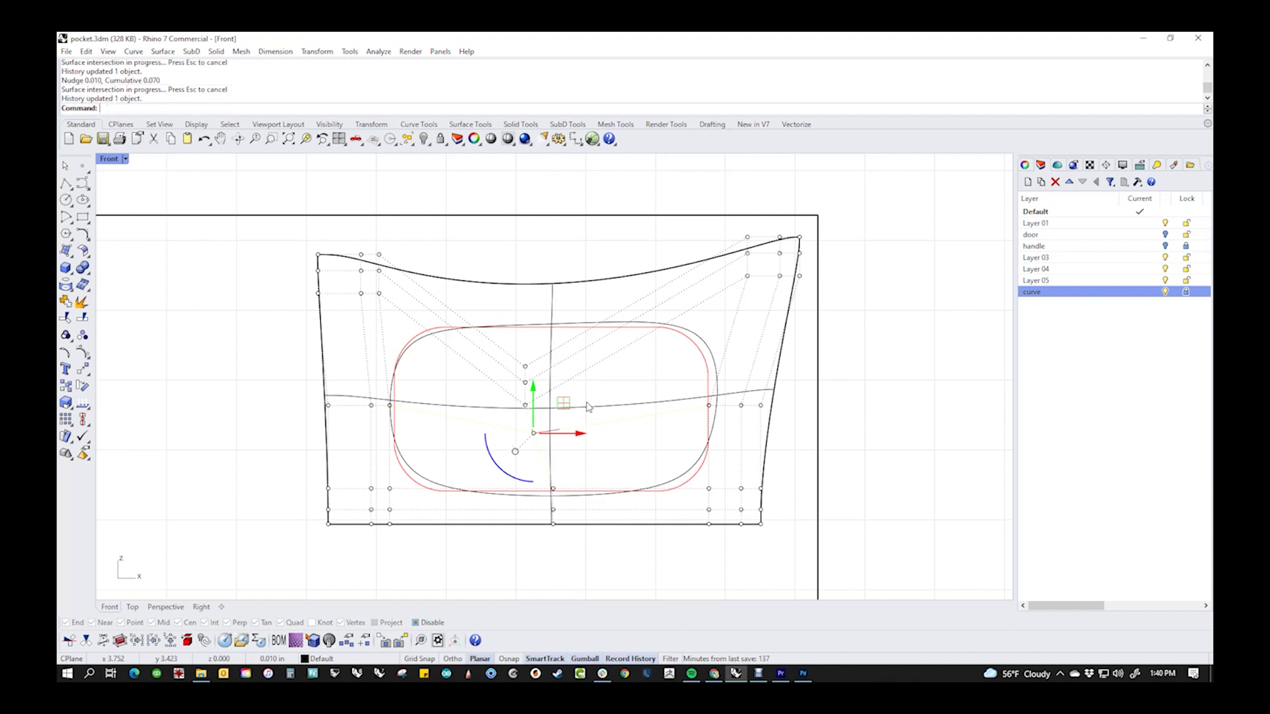
key("Escape")
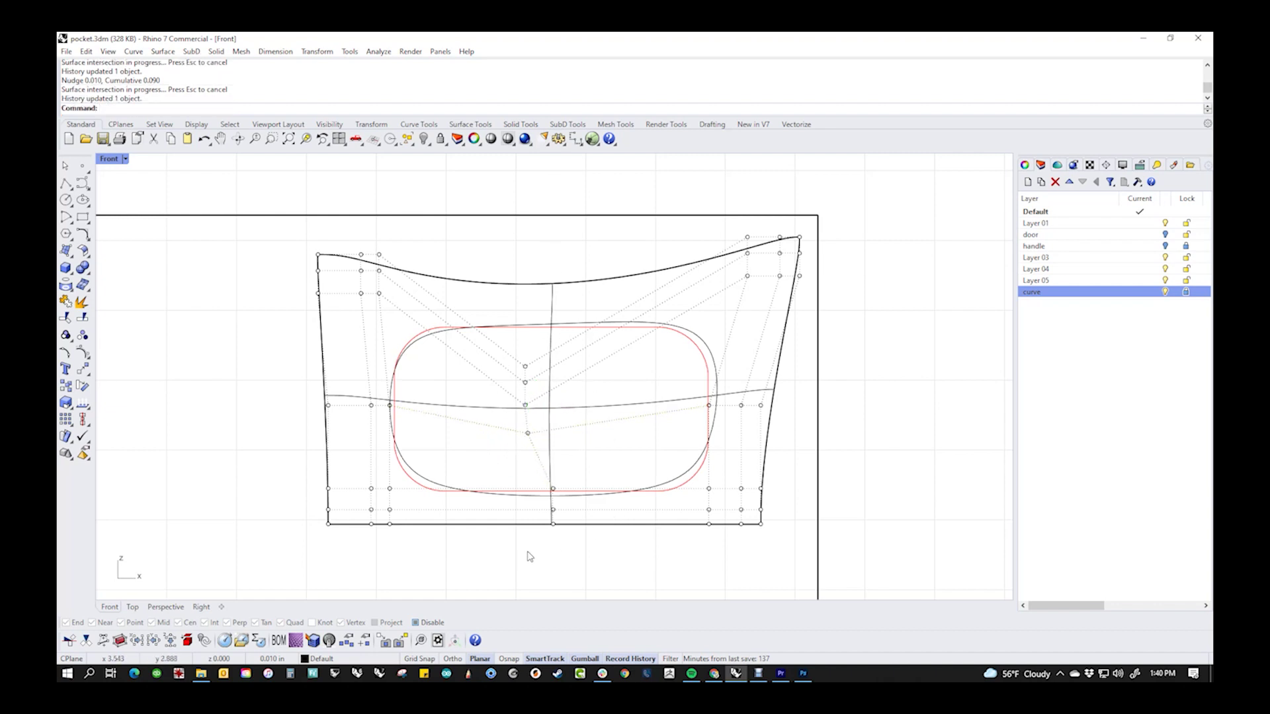
- Nudge the bottom three control points of the middle column up 0.04 inches toward the outline's lower edge
left_click_drag(527, 555, 580, 487)
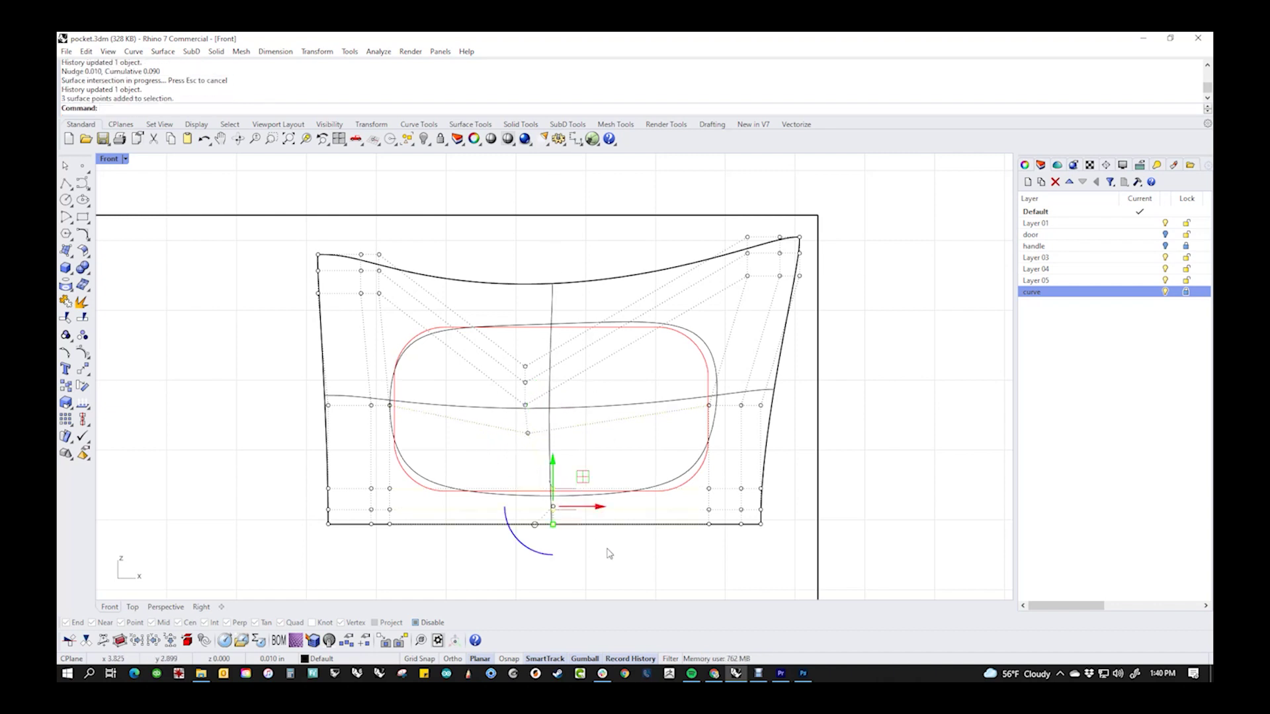
key("ctrl+alt+Up")
key("ctrl+alt+Up")
key("ctrl+alt+Up")
key("ctrl+alt+Up")
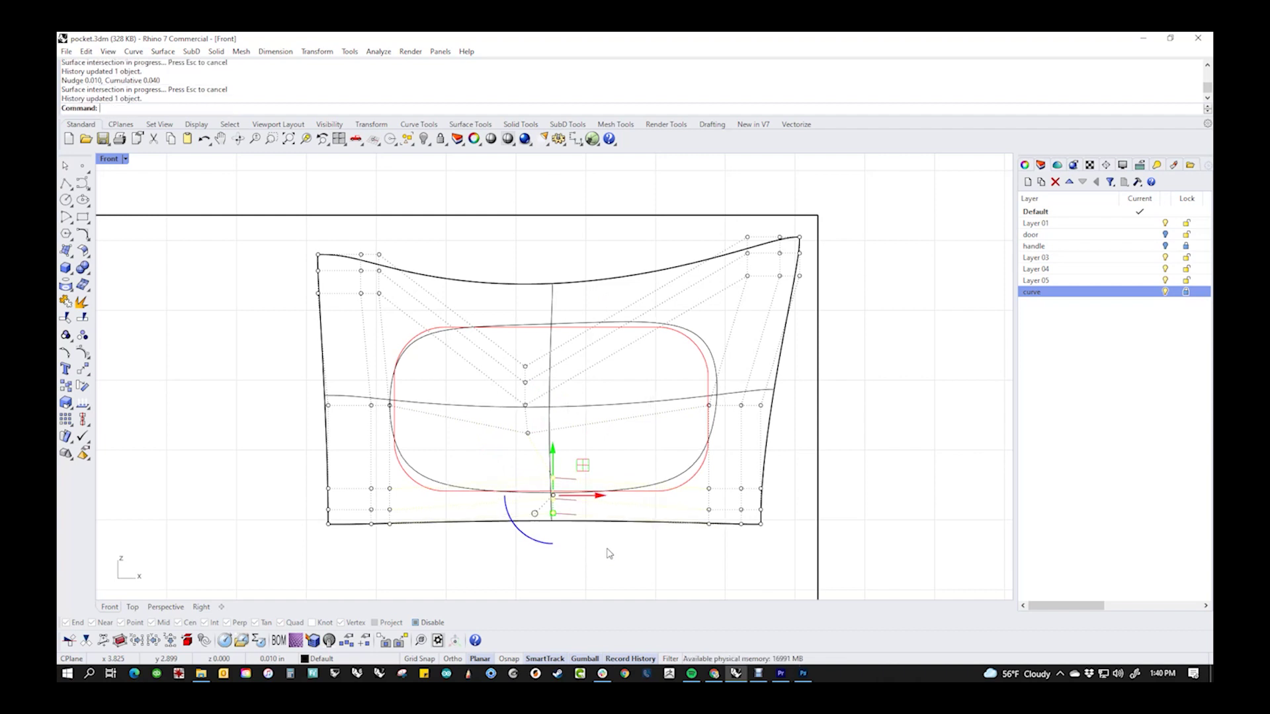
- Align the seven control points of the middle column into one vertical line by scaling them horizontally by 0
left_click_drag(515, 340, 615, 578)
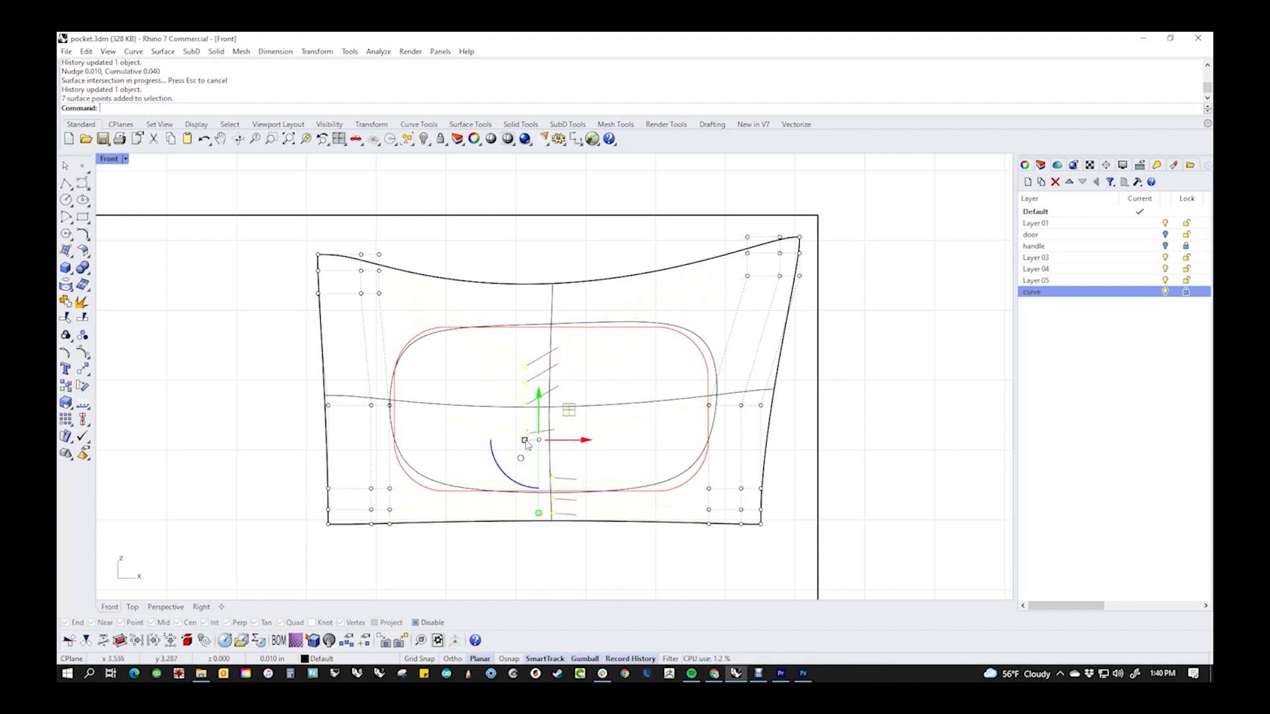
left_click_drag(526, 442, 516, 438)
type("0")
key("Return")
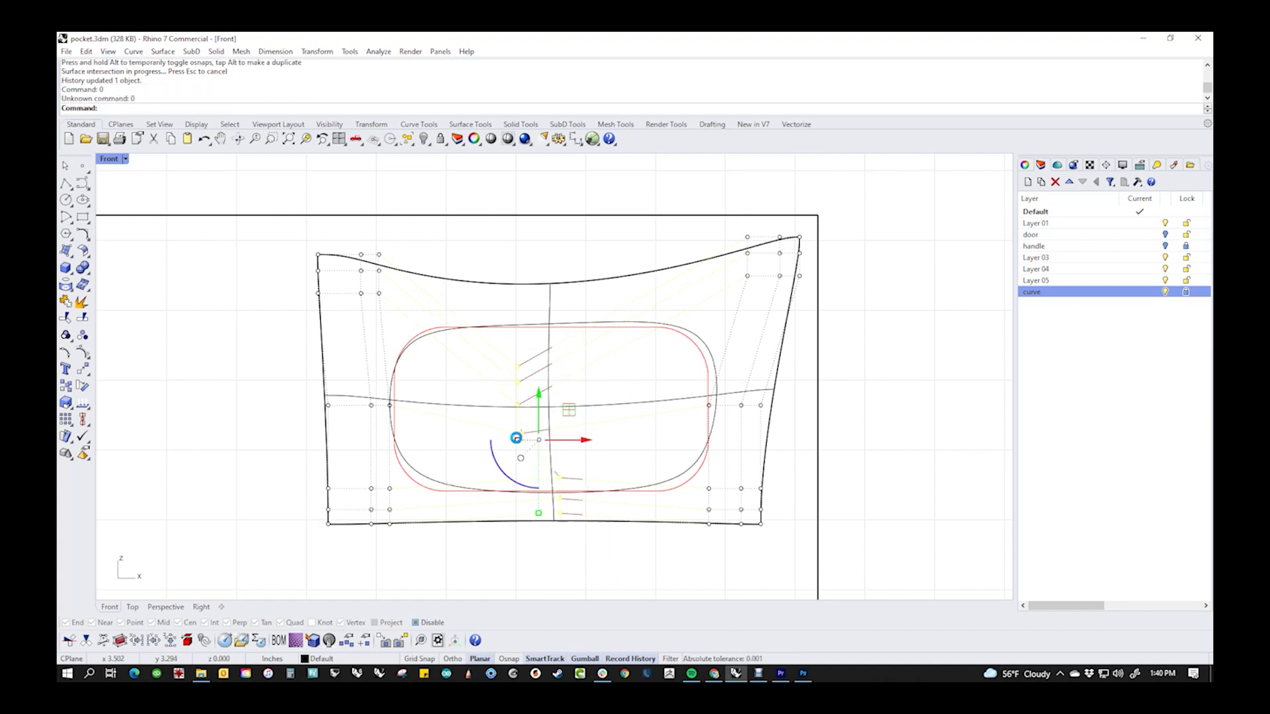
left_click(516, 439)
type("0")
key("Return")
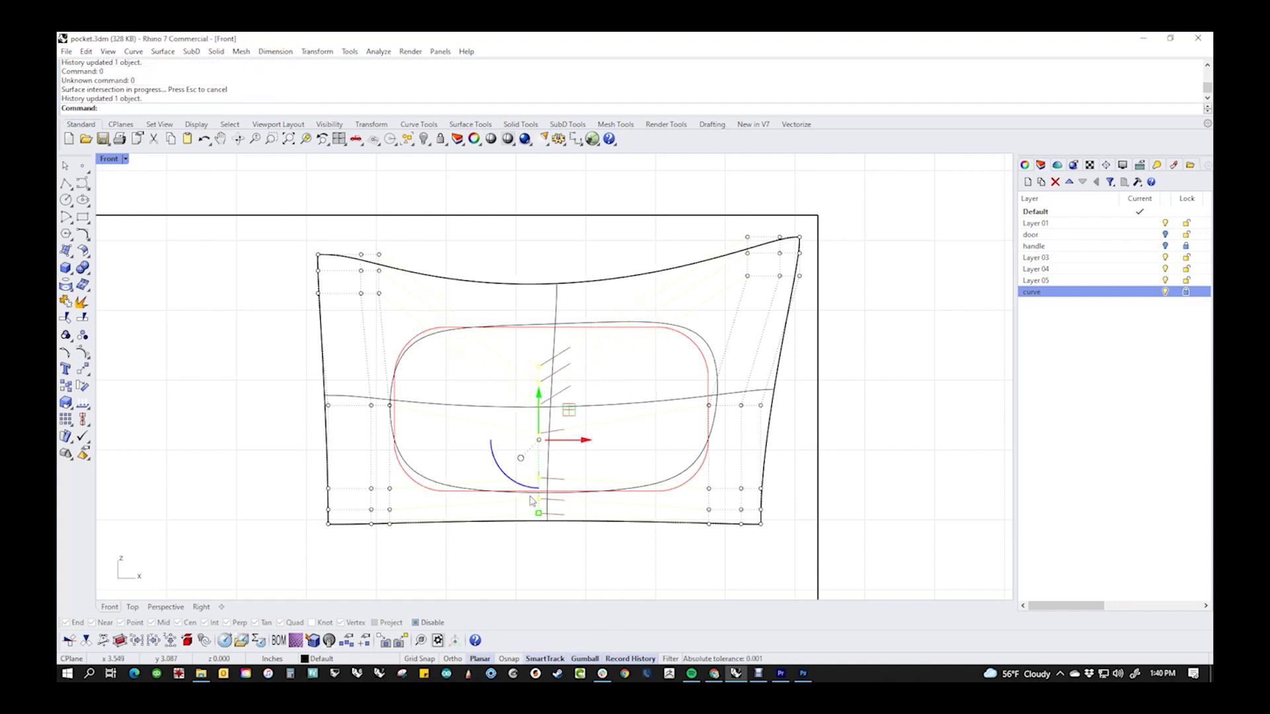
left_click(543, 559)
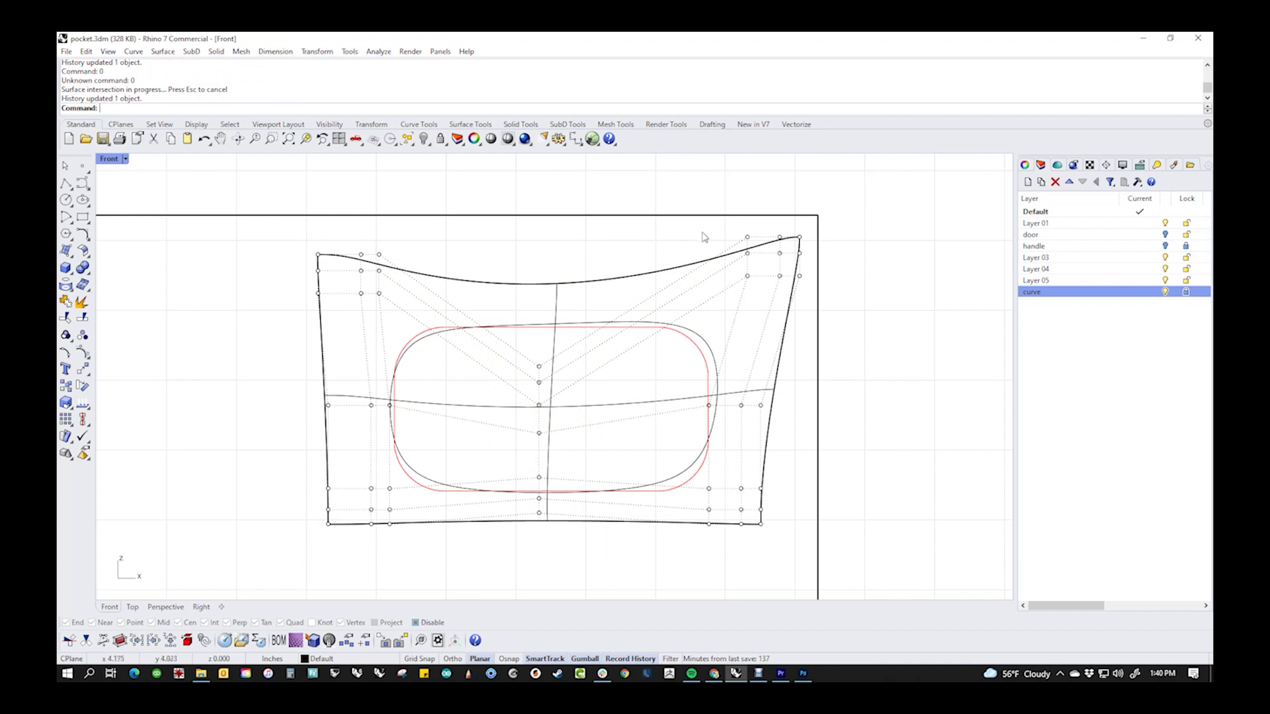
- Nudge the nine control points at the upper-right corner down 0.04 inches and left 0.07 inches toward the outline
left_click_drag(709, 180, 874, 304)
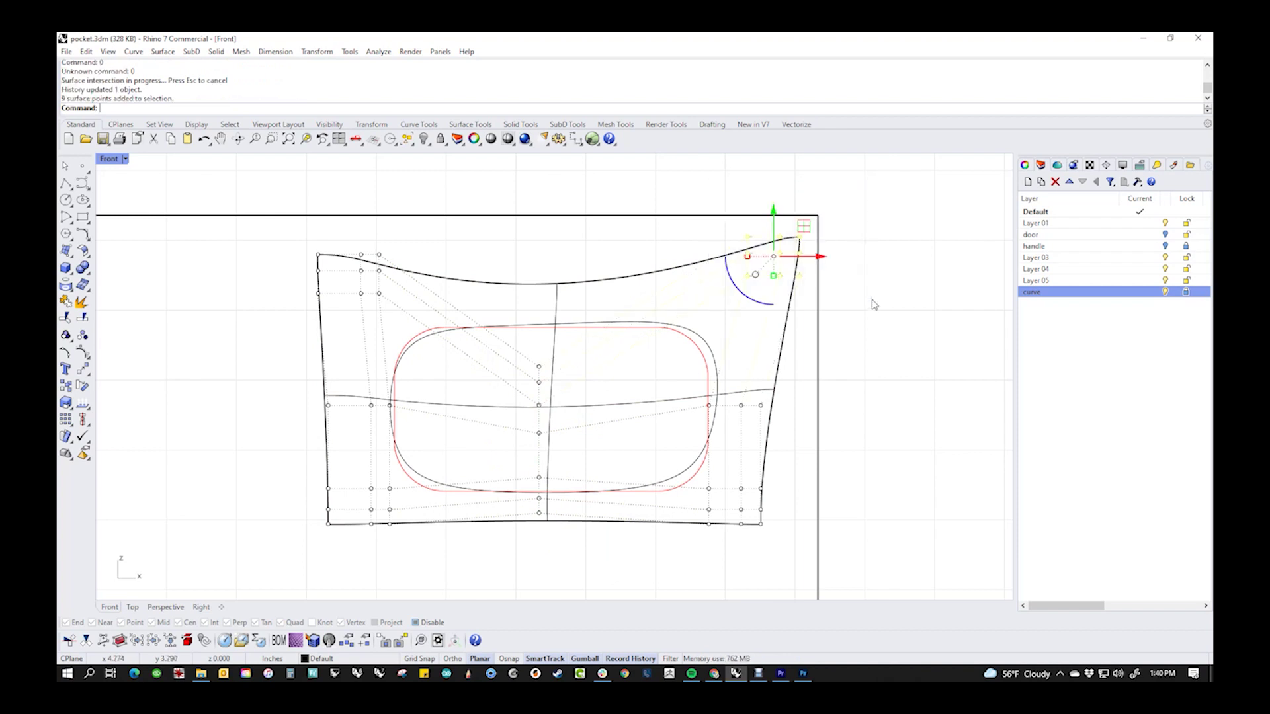
key("alt+Down")
key("alt+Down")
key("alt+Down")
key("alt+Down")
key("alt+Down")
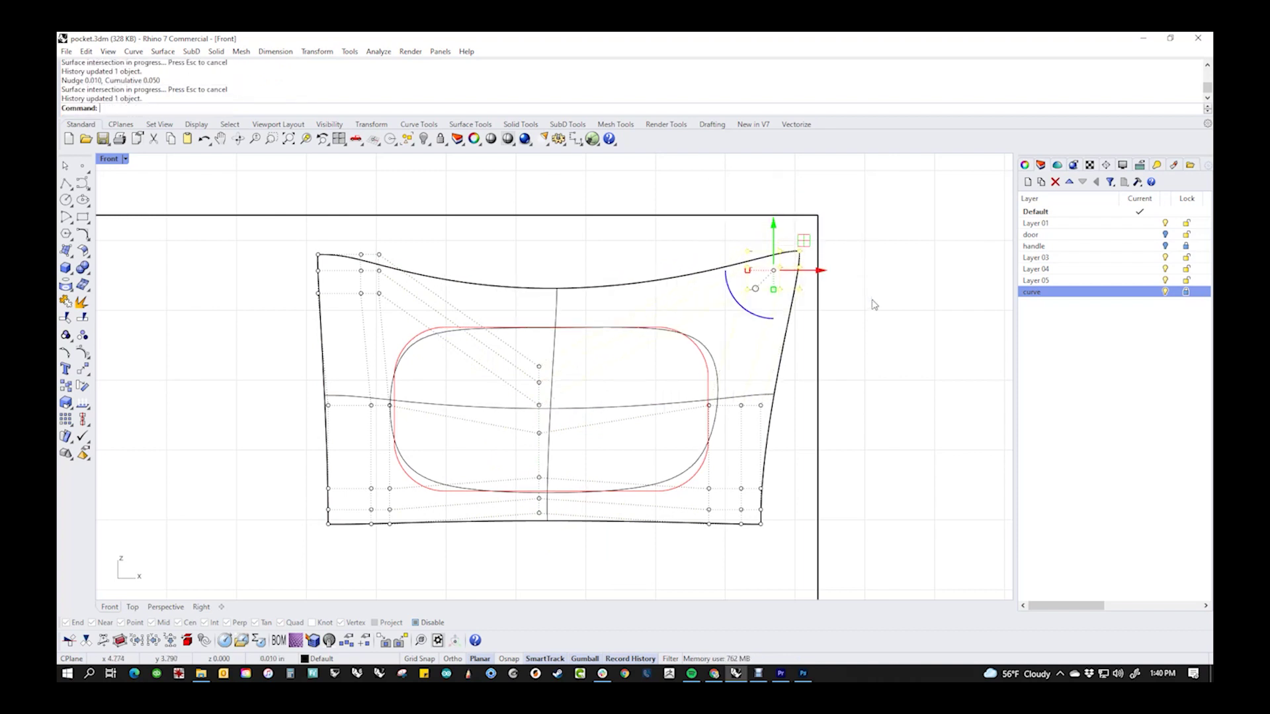
key("alt+Left")
key("alt+Left")
key("alt+Left")
key("alt+Left")
key("alt+Left")
key("alt+Up")
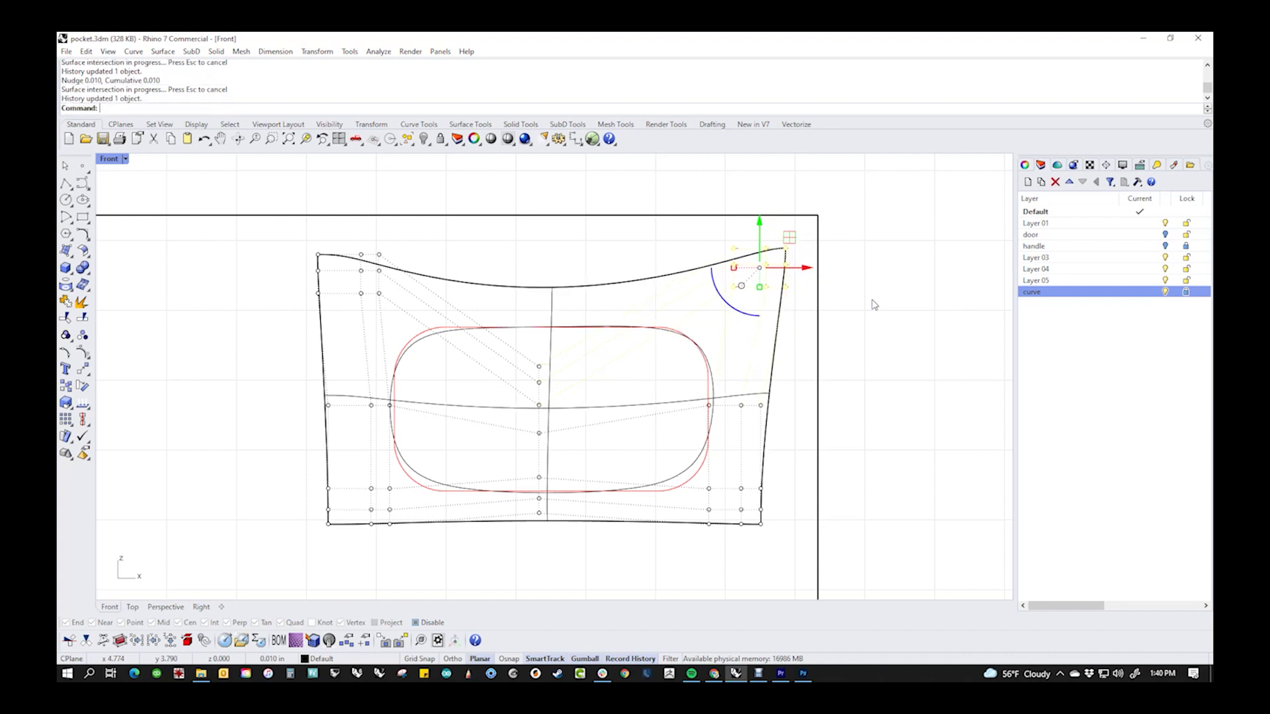
key("alt+Left")
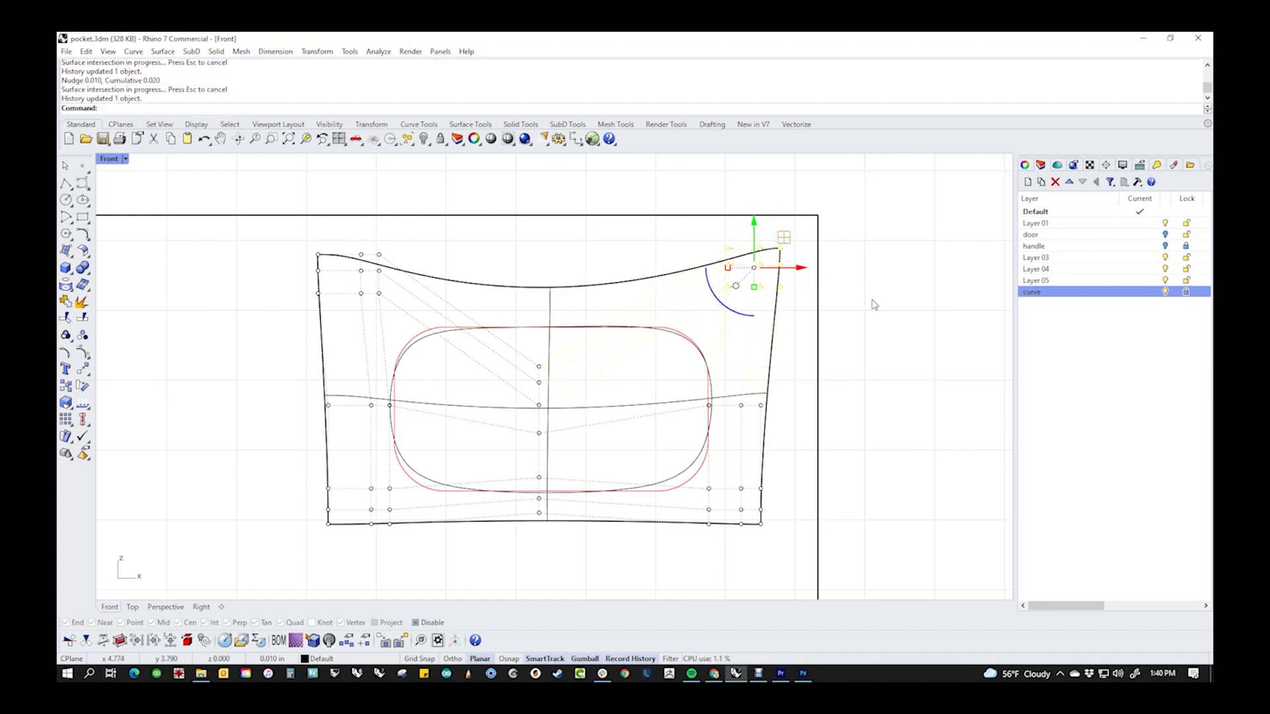
left_click(861, 483)
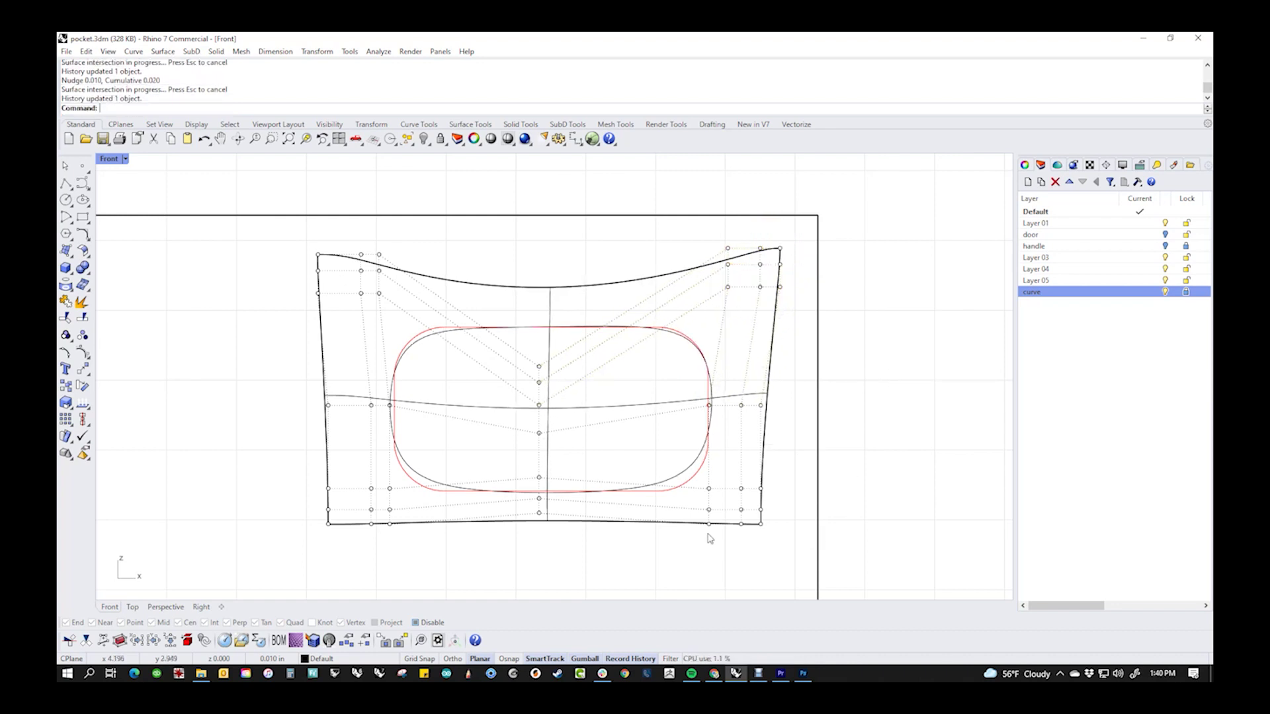
- Nudge the nine control points at the lower-right corner down about 0.06 inches and slightly right, pulling the curve toward the outline's corner
left_click_drag(662, 567, 798, 484)
left_click_drag(706, 557, 830, 468)
key("alt+Down")
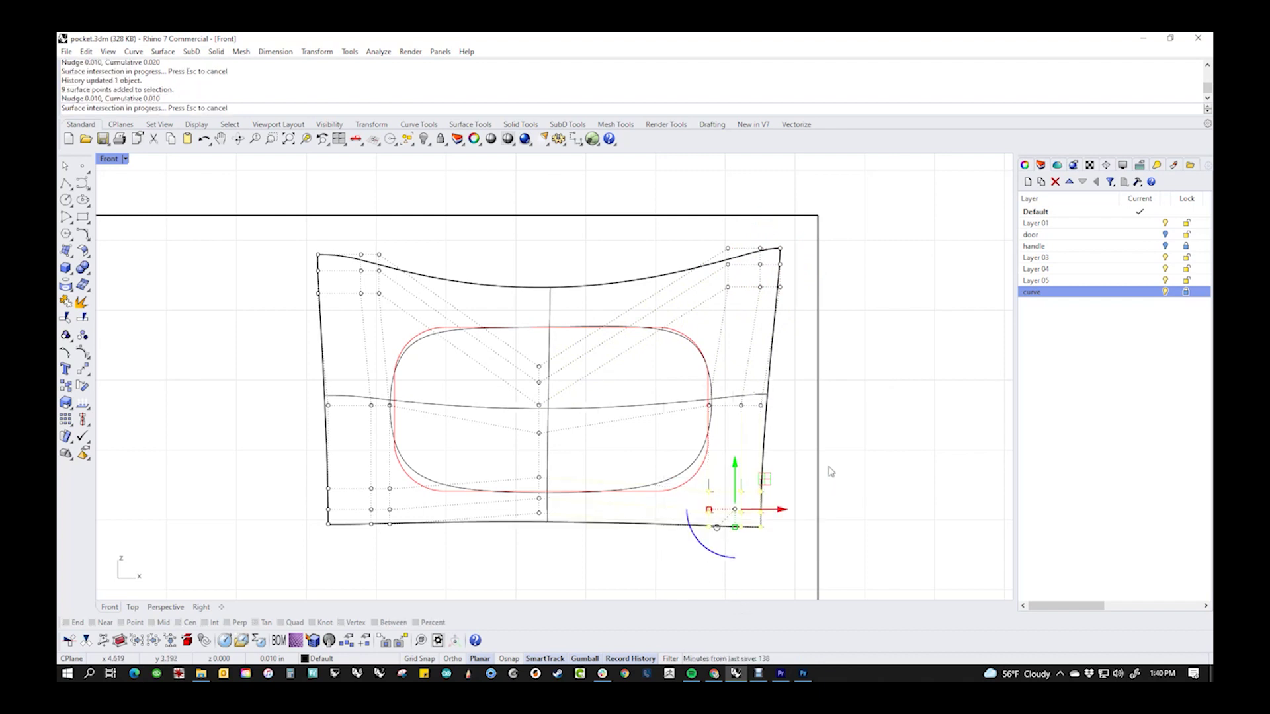
key("alt+Down")
key("alt+Down")
key("alt+Down")
key("alt+Down")
key("alt+Down")
key("alt+Down")
key("alt+Down")
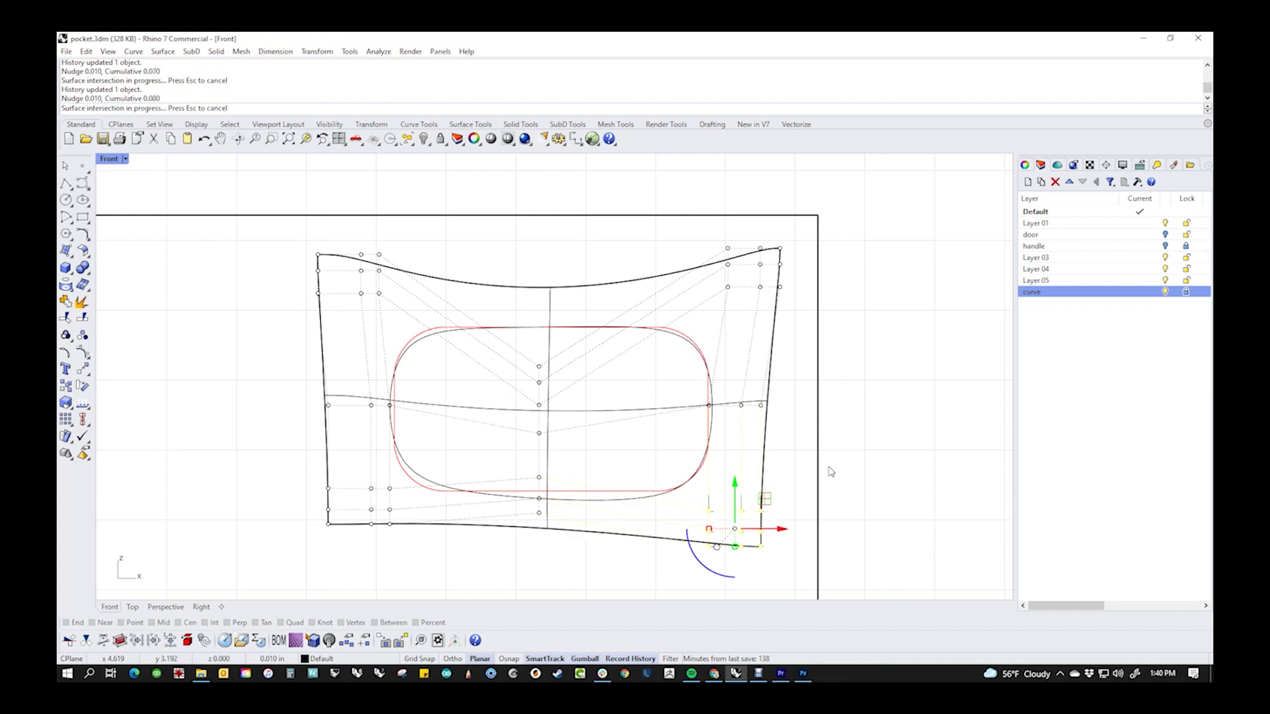
key("alt+Up")
key("alt+Up")
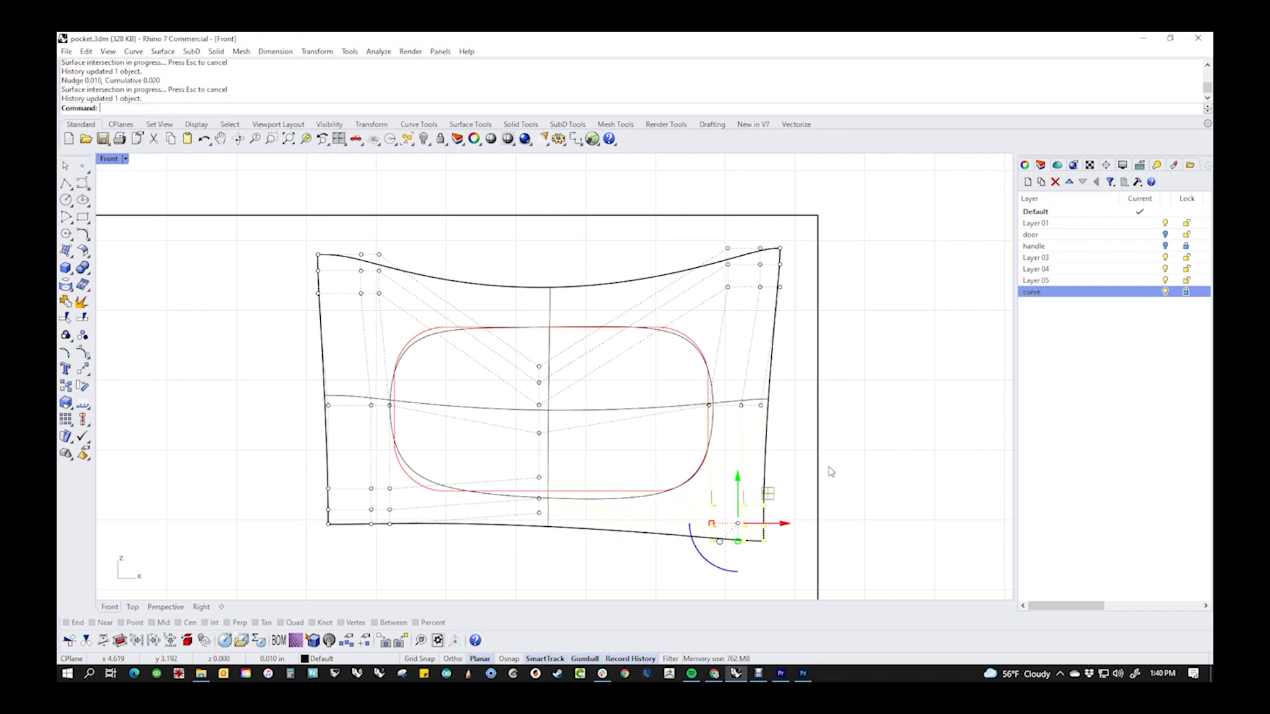
- Nudge the three control points at the middle of the surface's right side left 0.05 inches
left_click(867, 392)
left_click_drag(666, 379, 808, 424)
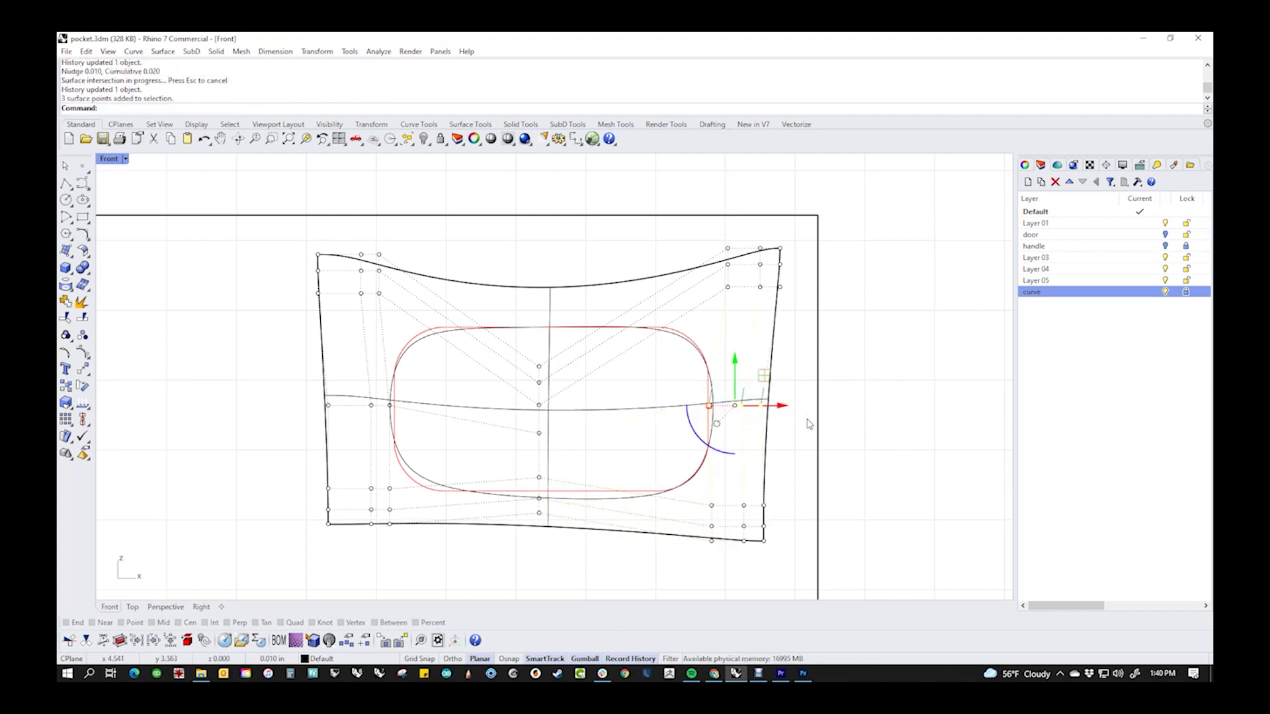
key("alt+Left")
key("alt+Left")
key("alt+Left")
key("alt+Left")
key("alt+Left")
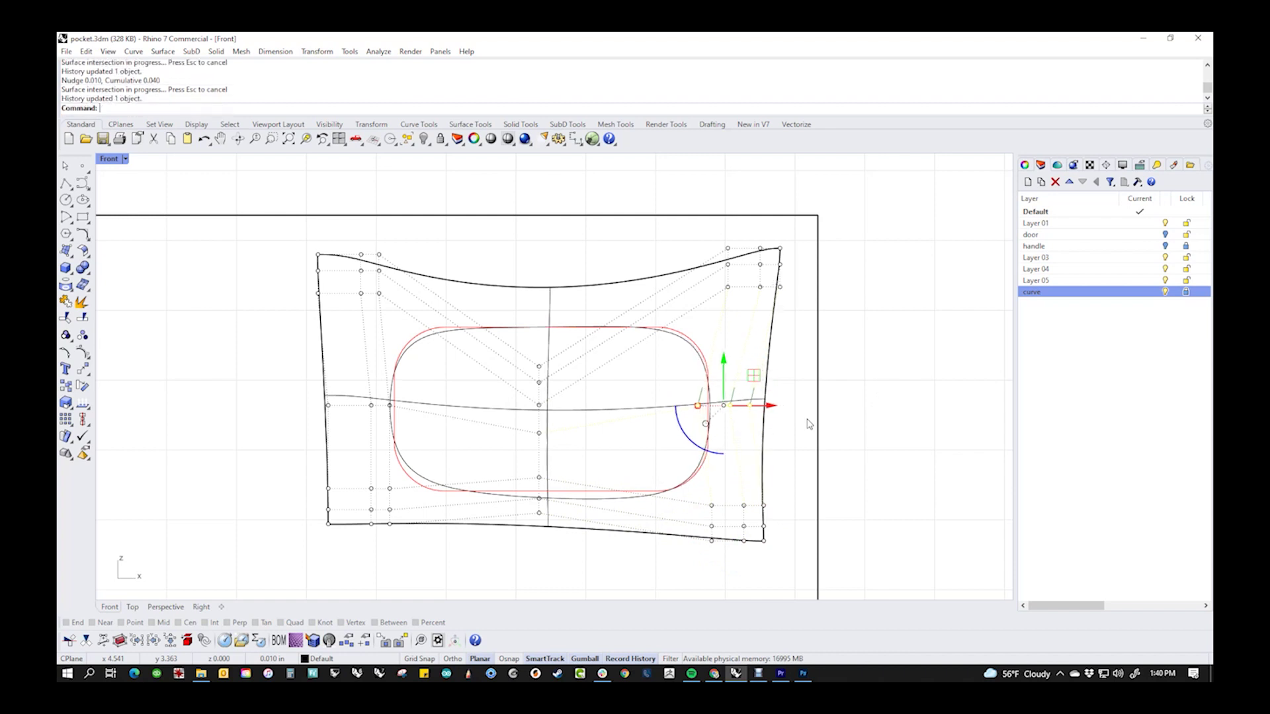
left_click(846, 445)
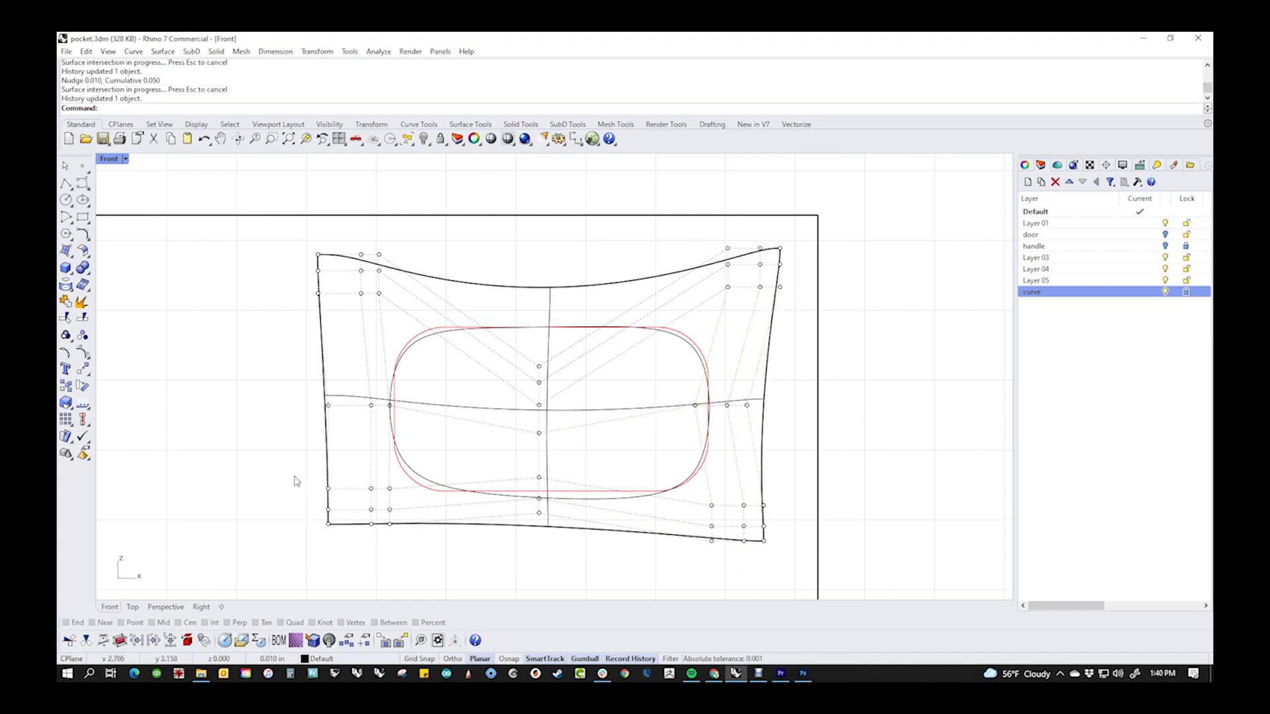
- Nudge the nine control points at the lower-left corner down about 0.05 inches toward the outline's corner
left_click_drag(272, 450, 412, 566)
left_click_drag(295, 448, 429, 562)
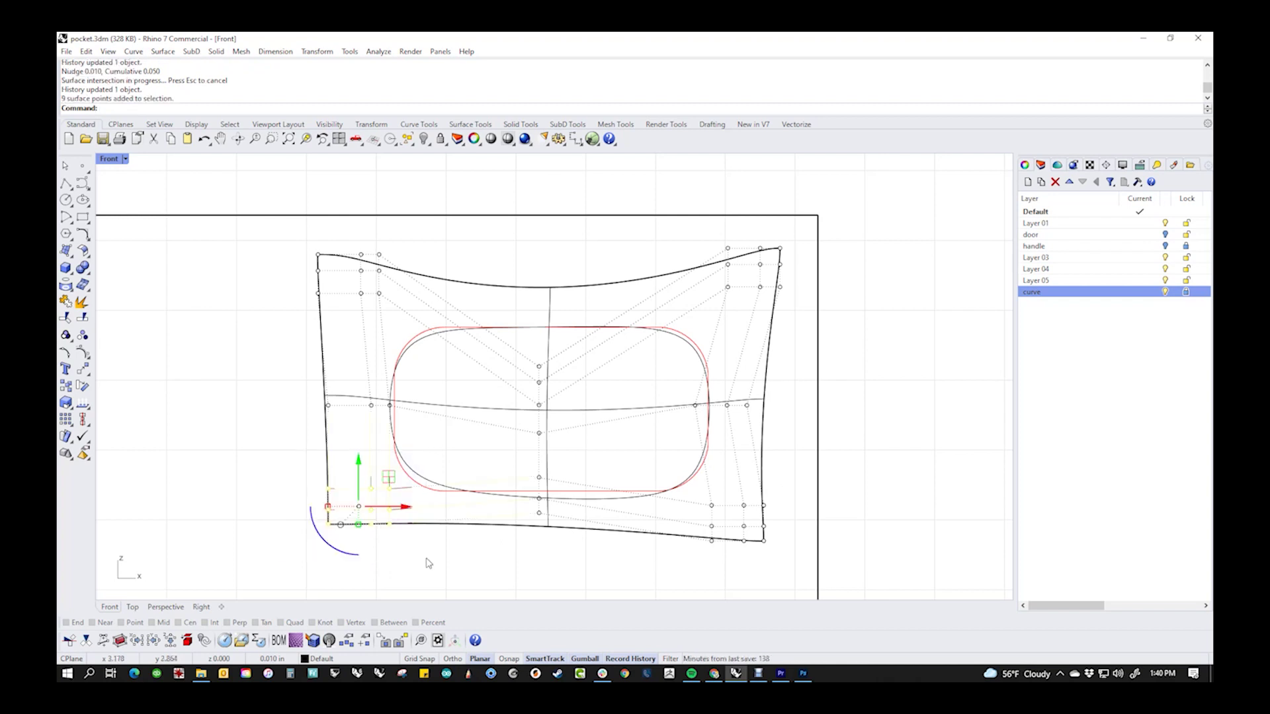
key("alt+Down")
key("alt+Down")
key("alt+Down")
key("alt+Down")
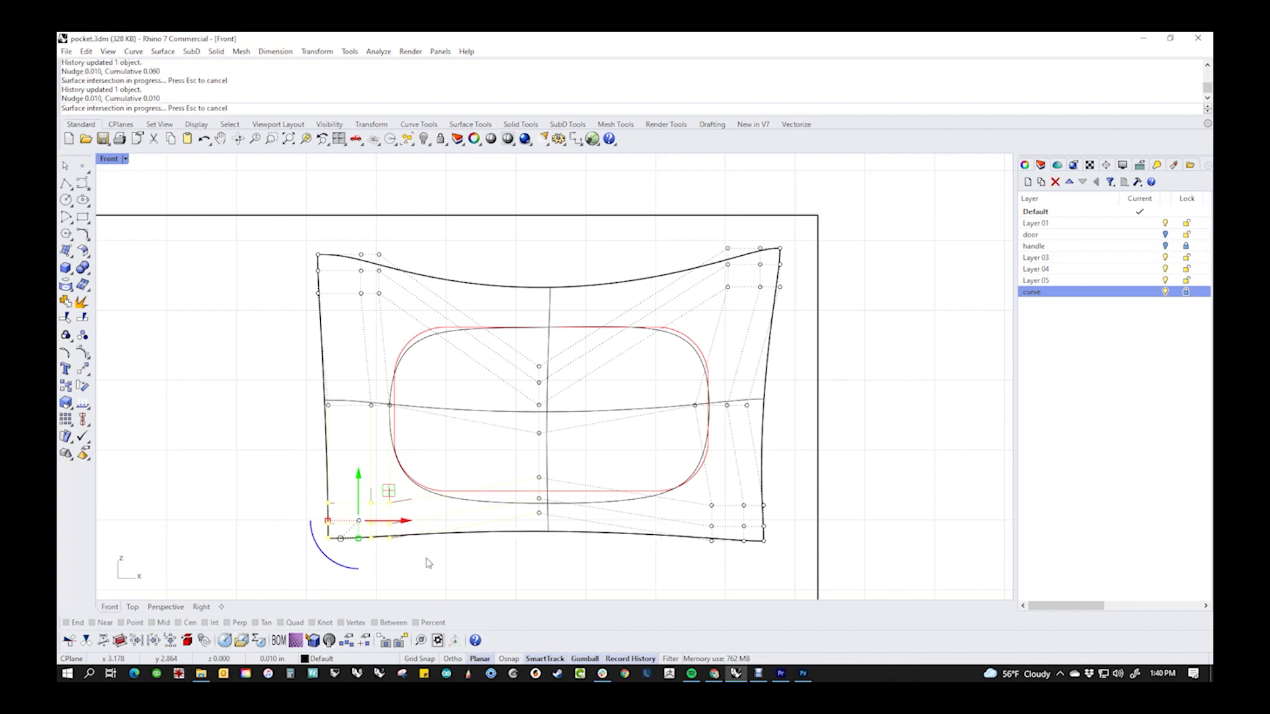
- Nudge the bottom three control points of the middle column up 0.13 inches, bringing the curve onto the outline's lower edge
left_click_drag(529, 564, 570, 468)
key("alt+Up")
key("alt+Up")
key("alt+Up")
key("alt+Up")
key("alt+Up")
key("alt+Up")
key("alt+Up")
key("alt+Up")
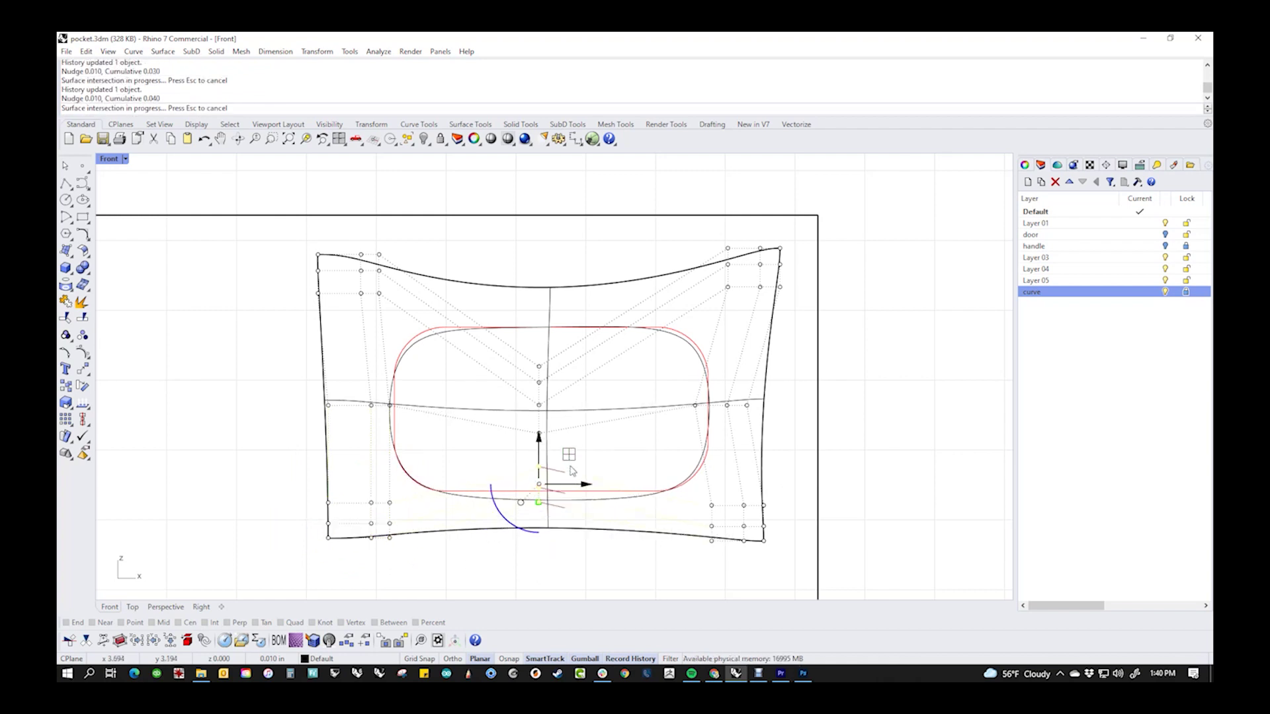
key("alt+Up")
key("alt+Up")
key("alt+Up")
key("alt+Up")
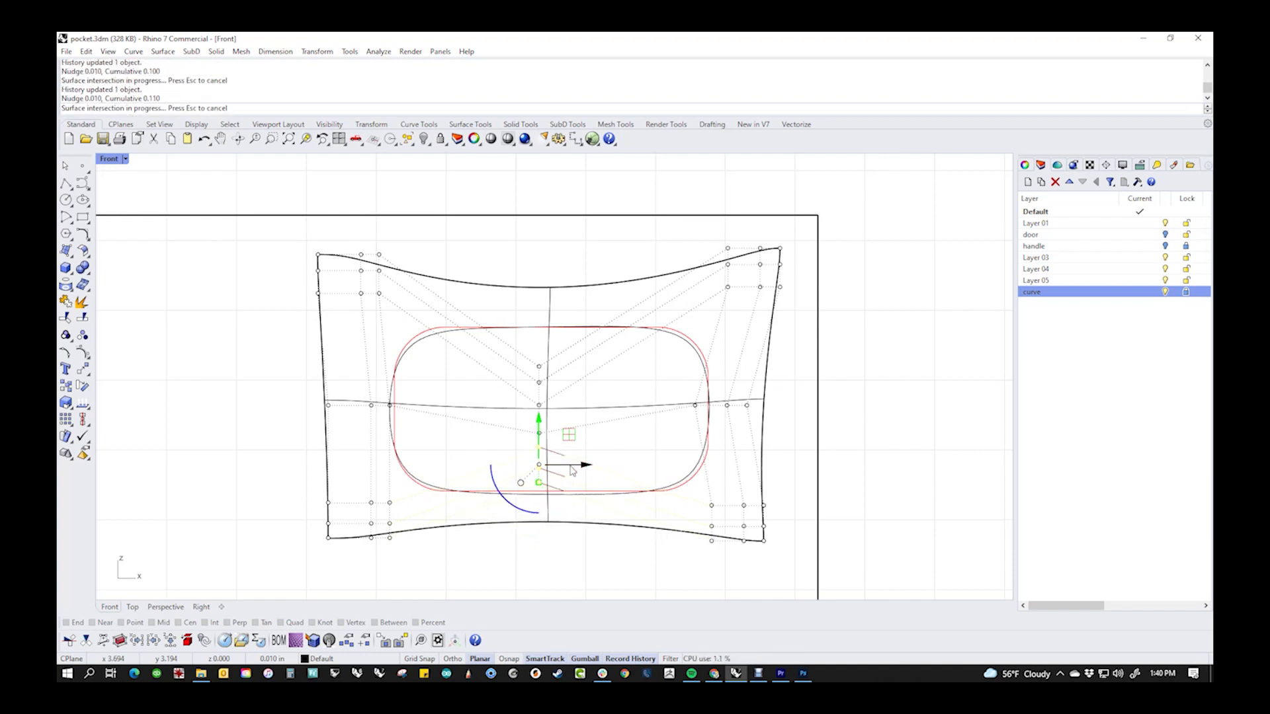
left_click(611, 557)
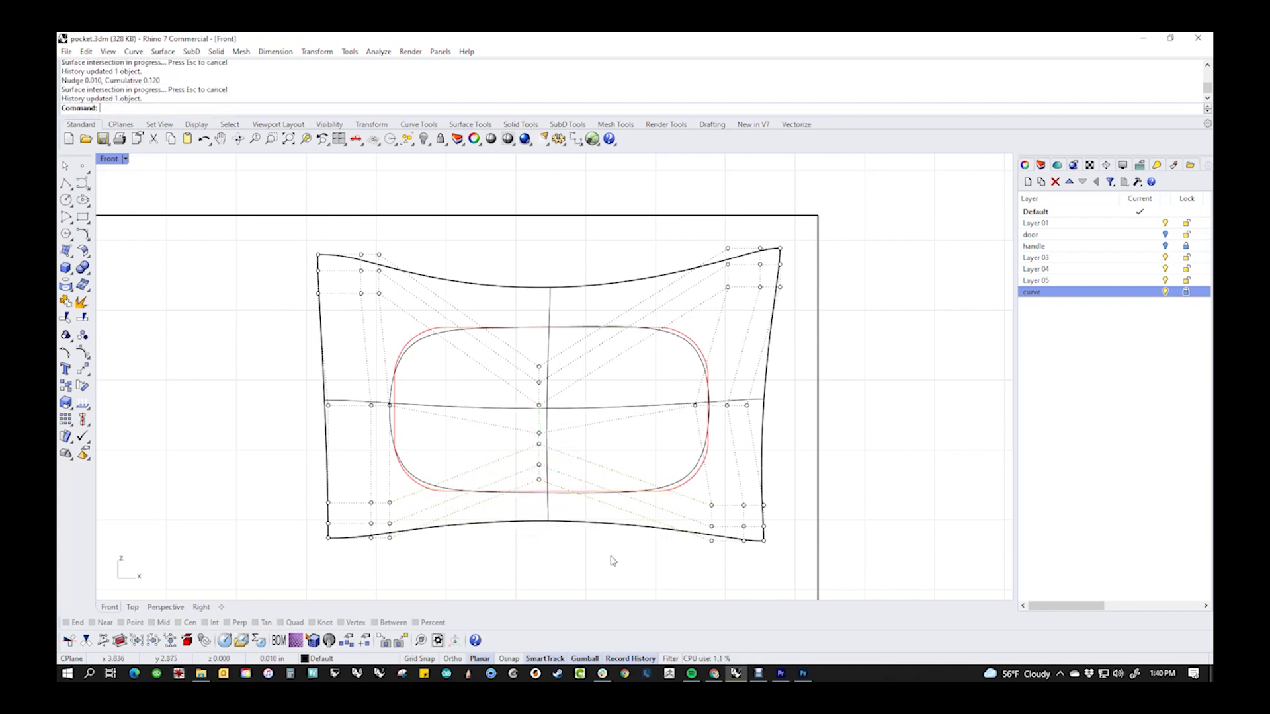
- Nudge the three control points at the middle of the surface's left side right 0.06 inches
right_click_drag(330, 345, 286, 355)
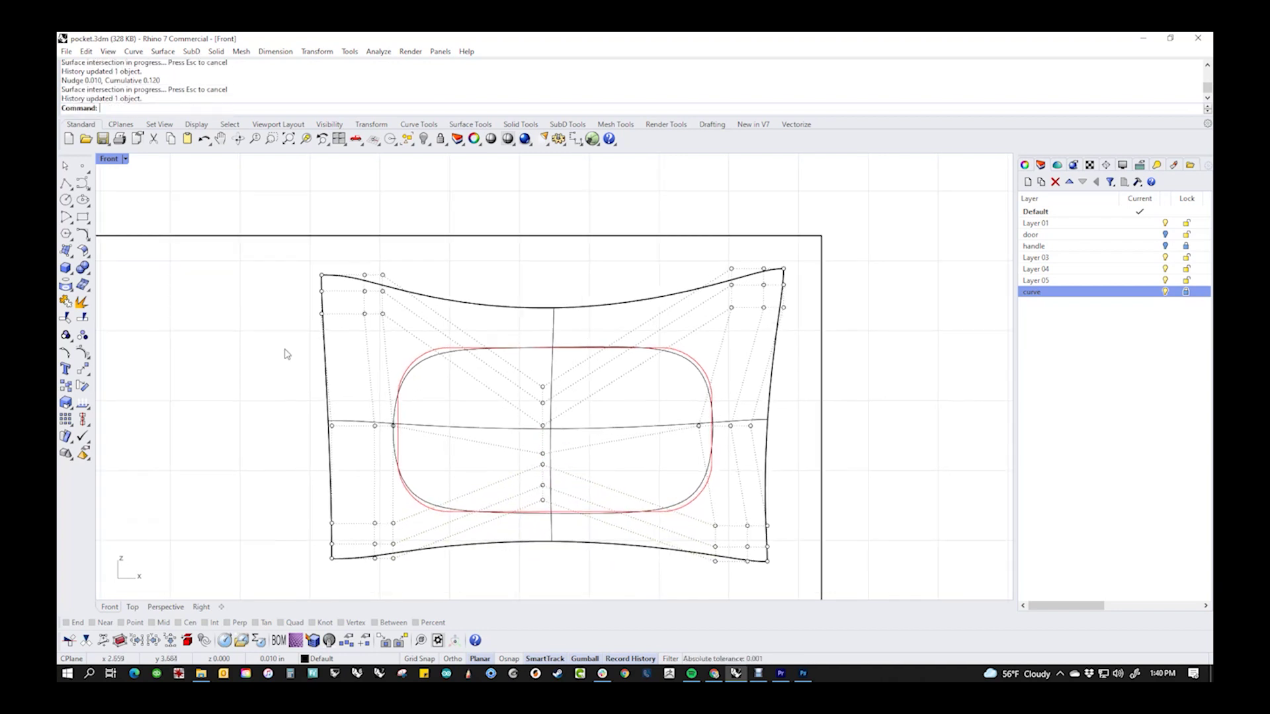
left_click_drag(280, 411, 426, 468)
key("alt+Right")
key("alt+Right")
key("alt+Right")
key("alt+Right")
key("alt+Right")
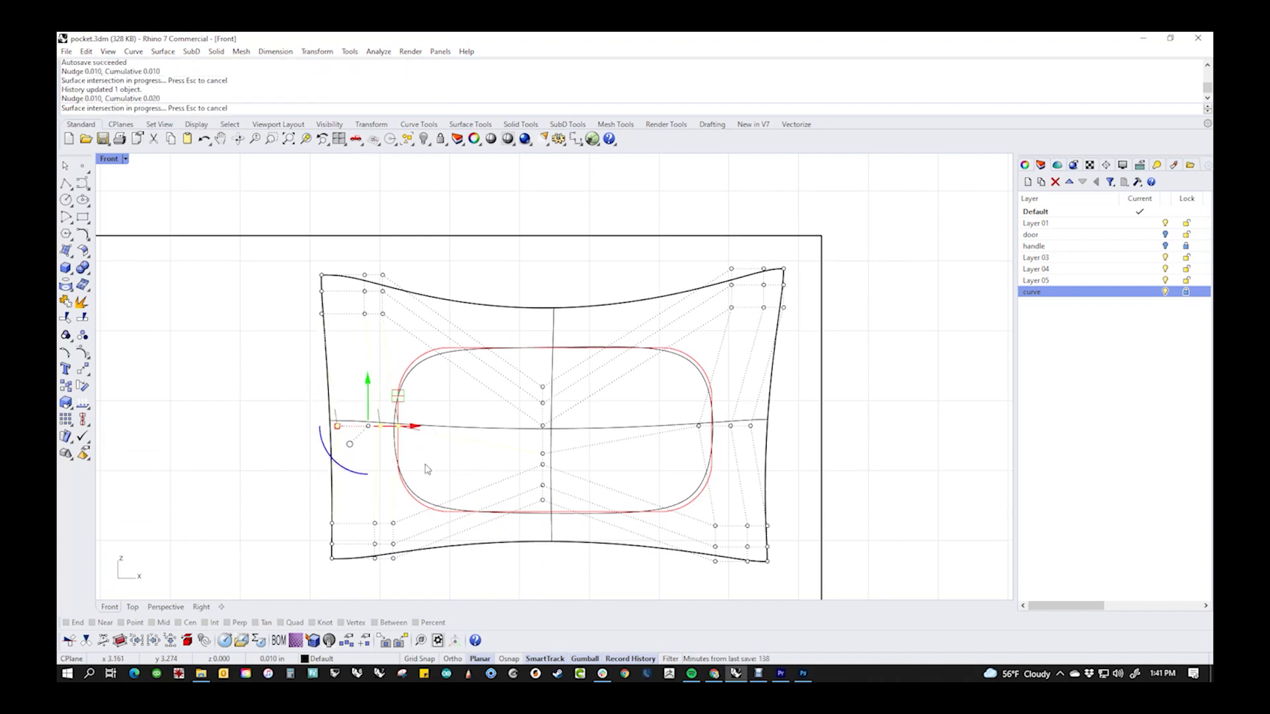
key("alt+Right")
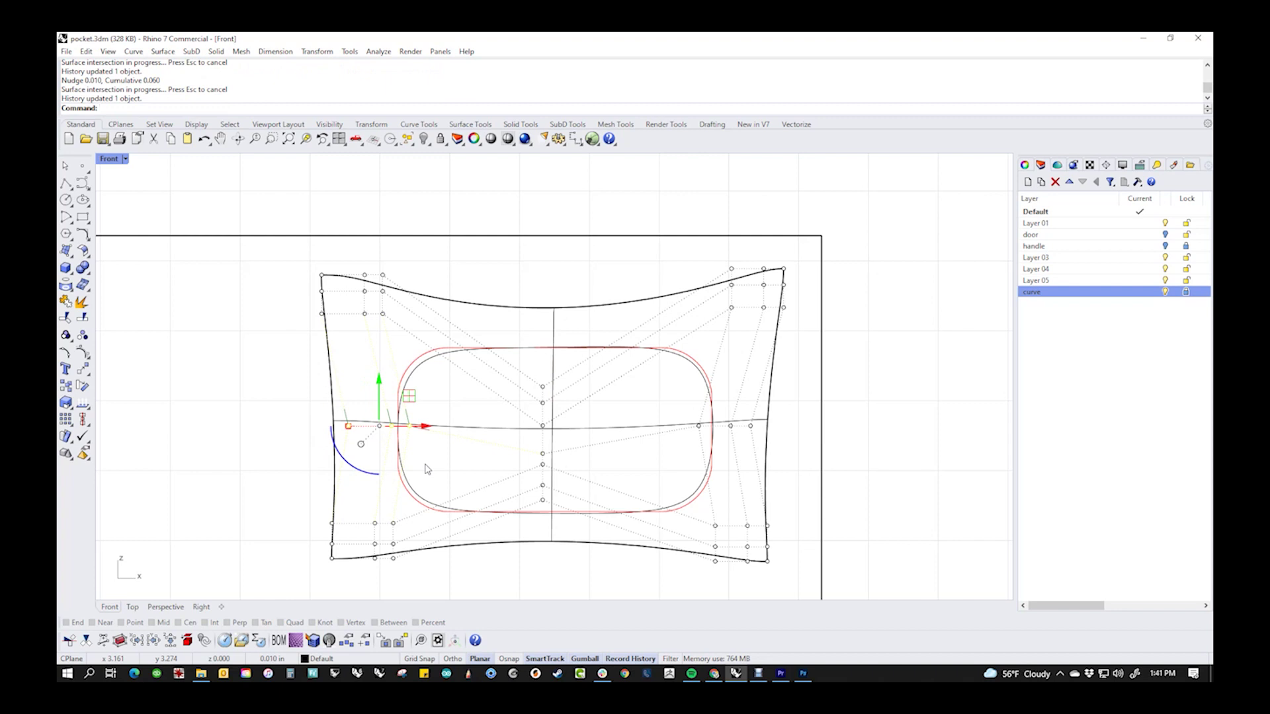
key("Escape")
- Nudge the nine control points at the lower-right corner right 0.03 inches
left_click_drag(675, 598, 884, 517)
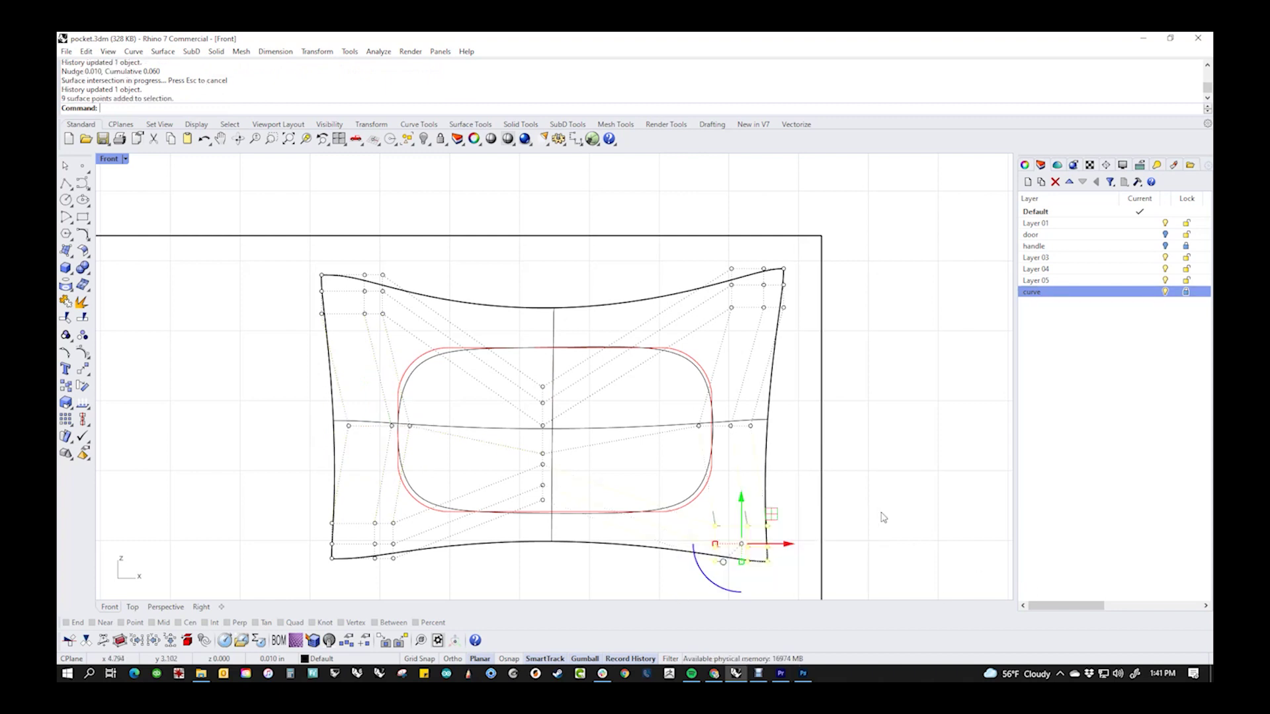
key("alt+Right")
key("alt+Right")
key("alt+Right")
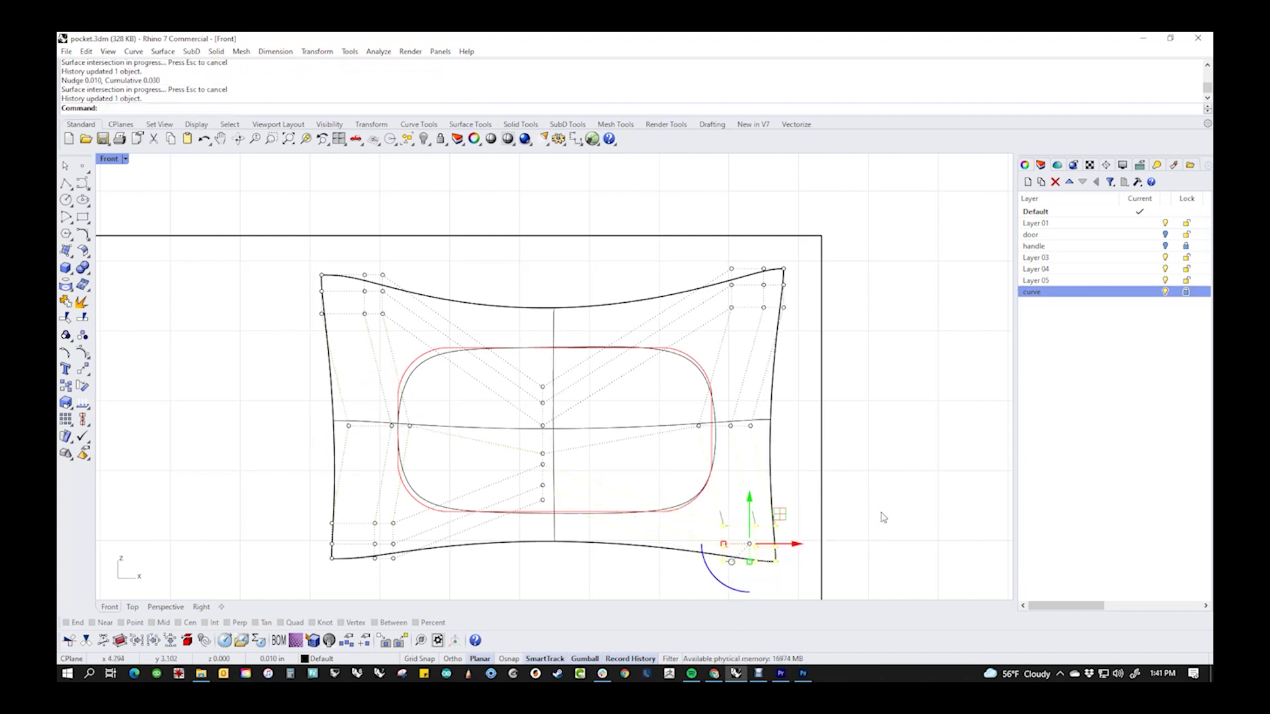
key("Escape")
- Nudge the nine control points at the lower-left corner left about 0.03 inches and down 0.01 inches
left_click_drag(261, 486, 415, 593)
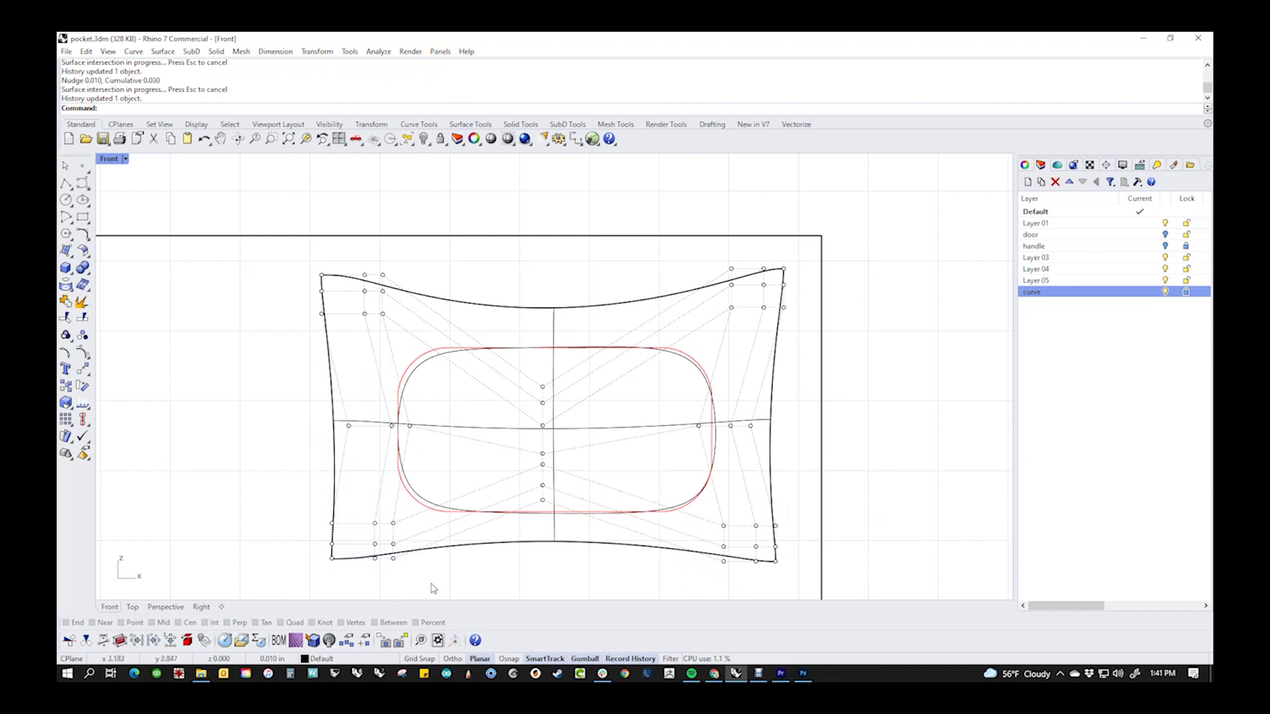
left_click_drag(296, 494, 443, 600)
key("alt+Left")
key("alt+Left")
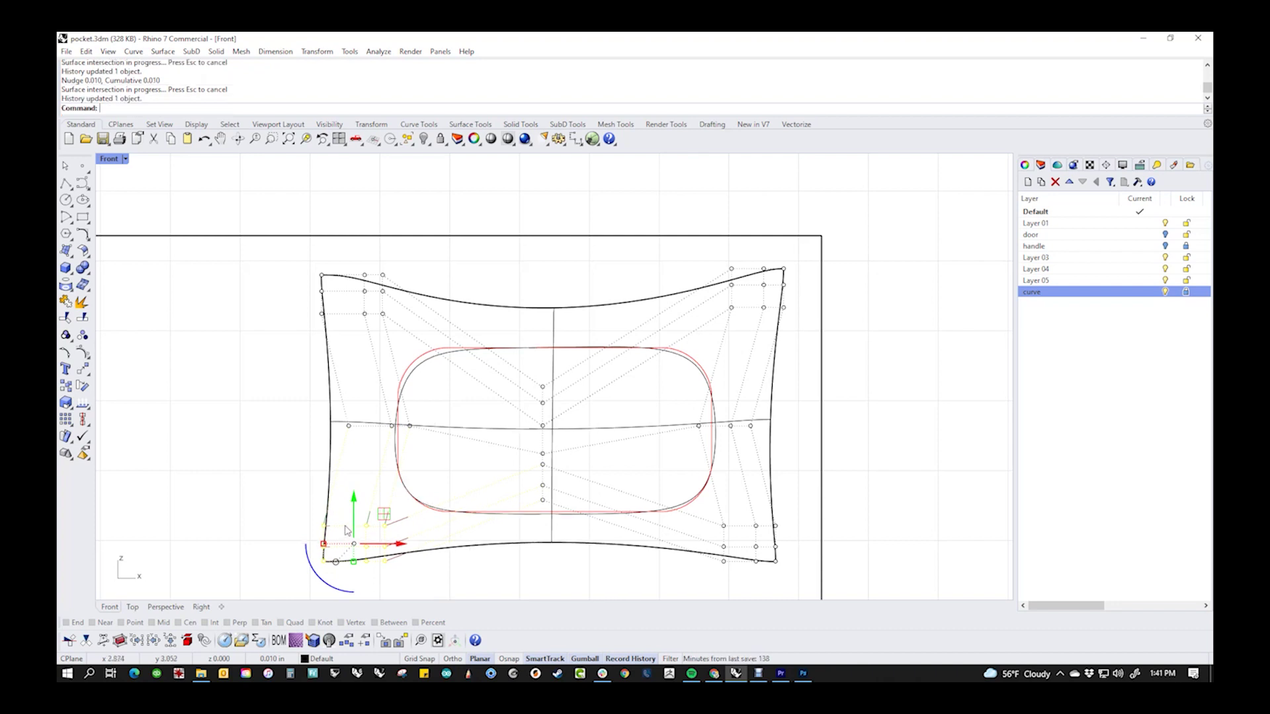
left_click(243, 424)
- Nudge the nine control points at the upper-left corner left about 0.03 inches and up about 0.02 inches
left_click_drag(274, 262, 475, 335)
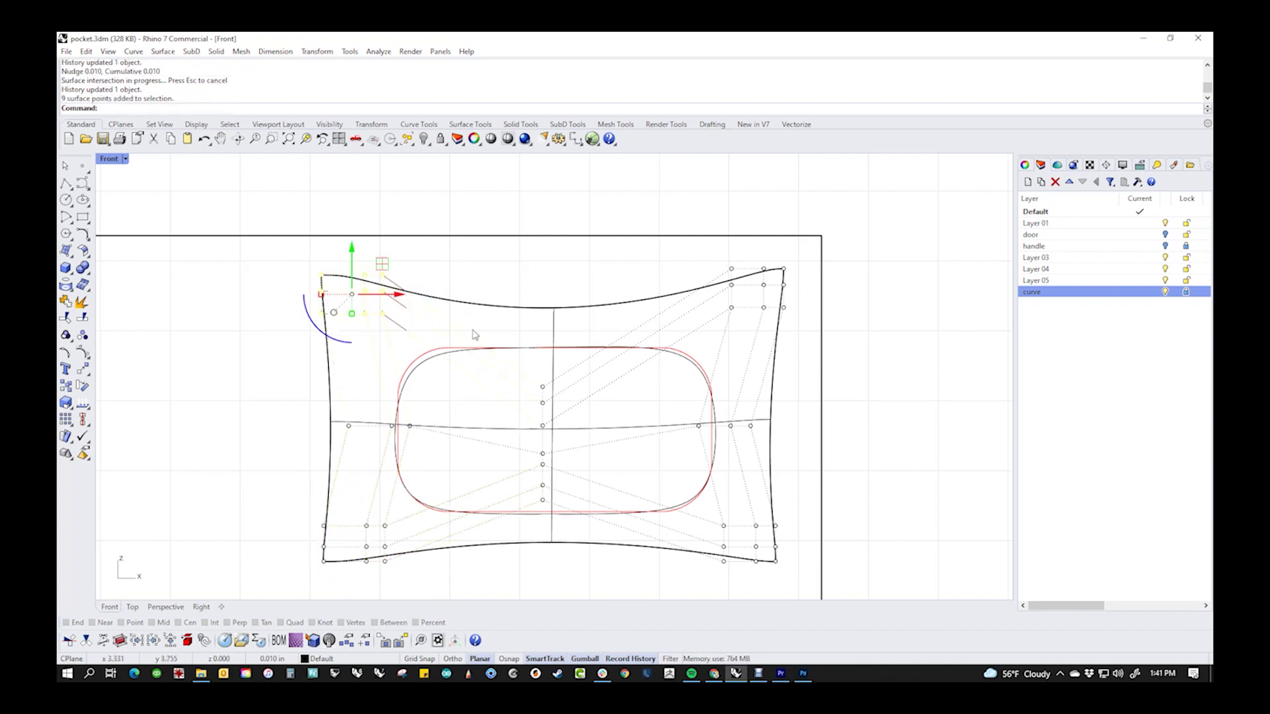
key("alt+Left")
key("alt+Up")
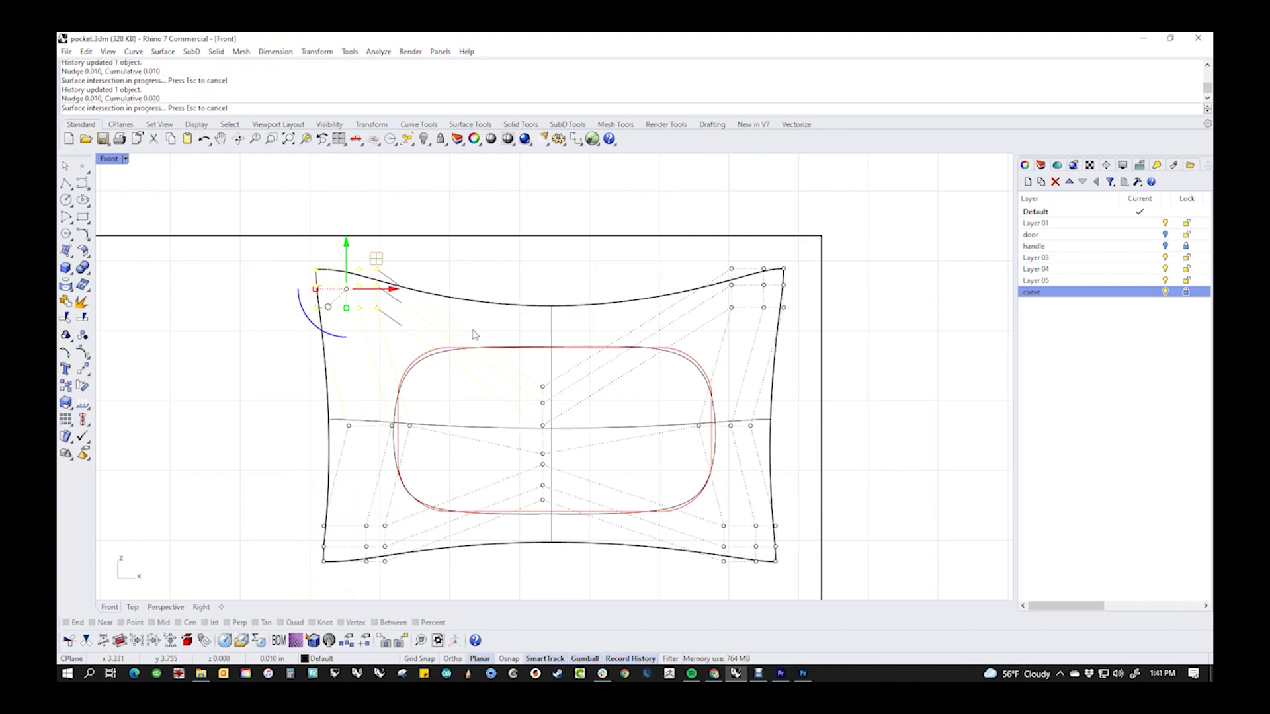
left_click(243, 406)
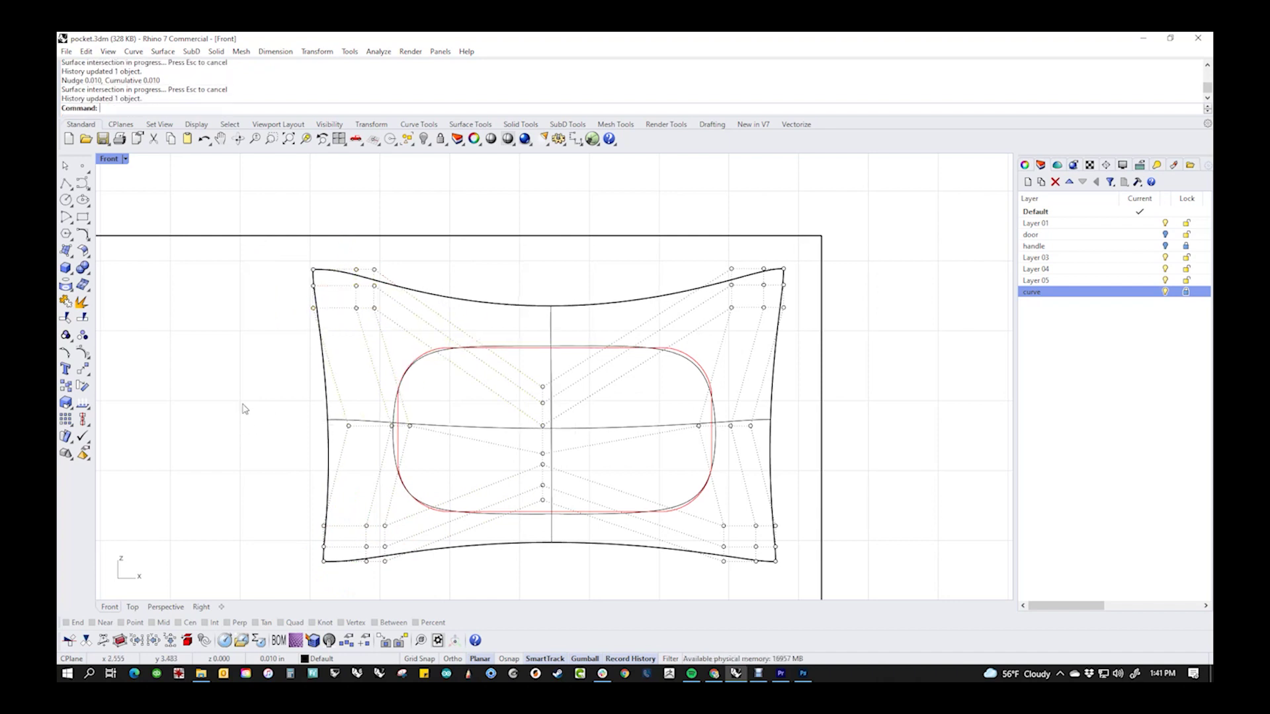
- Nudge the three control points at the middle of the surface's left side another 0.05 inches to the right
left_click_drag(290, 413, 484, 468)
key("alt+Right")
key("alt+Right")
key("alt+Right")
key("alt+Right")
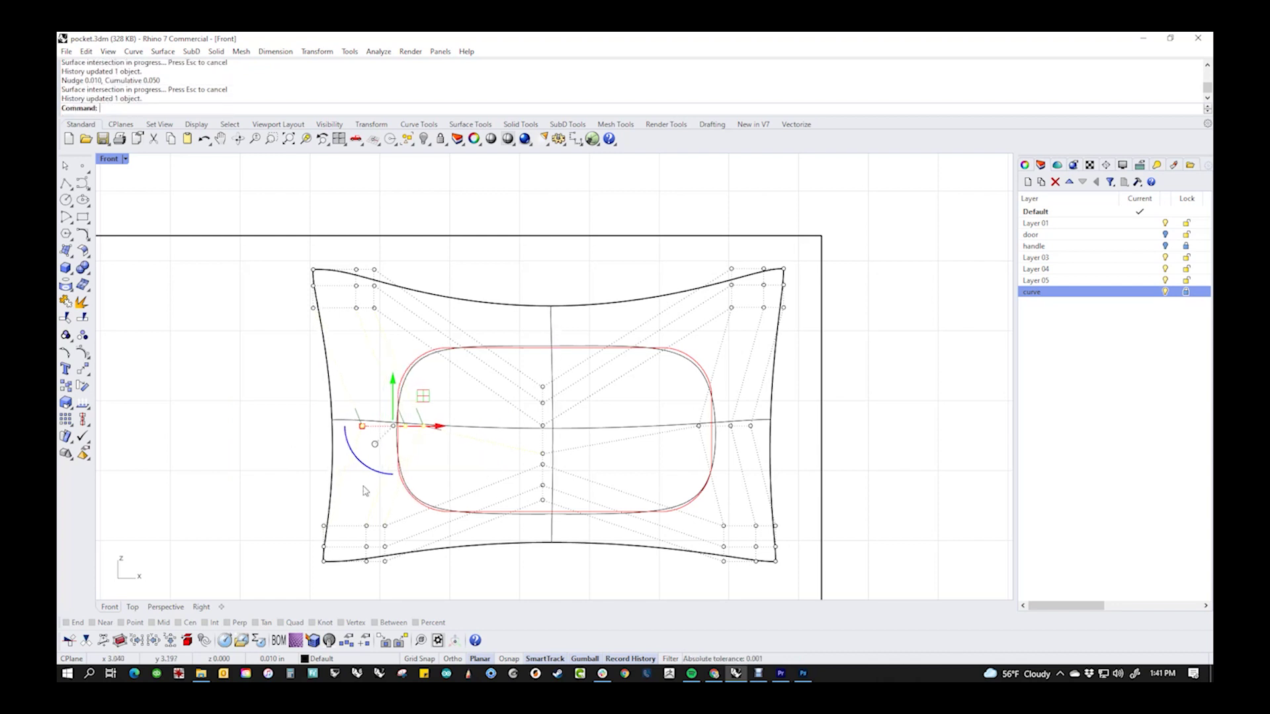
left_click(233, 460)
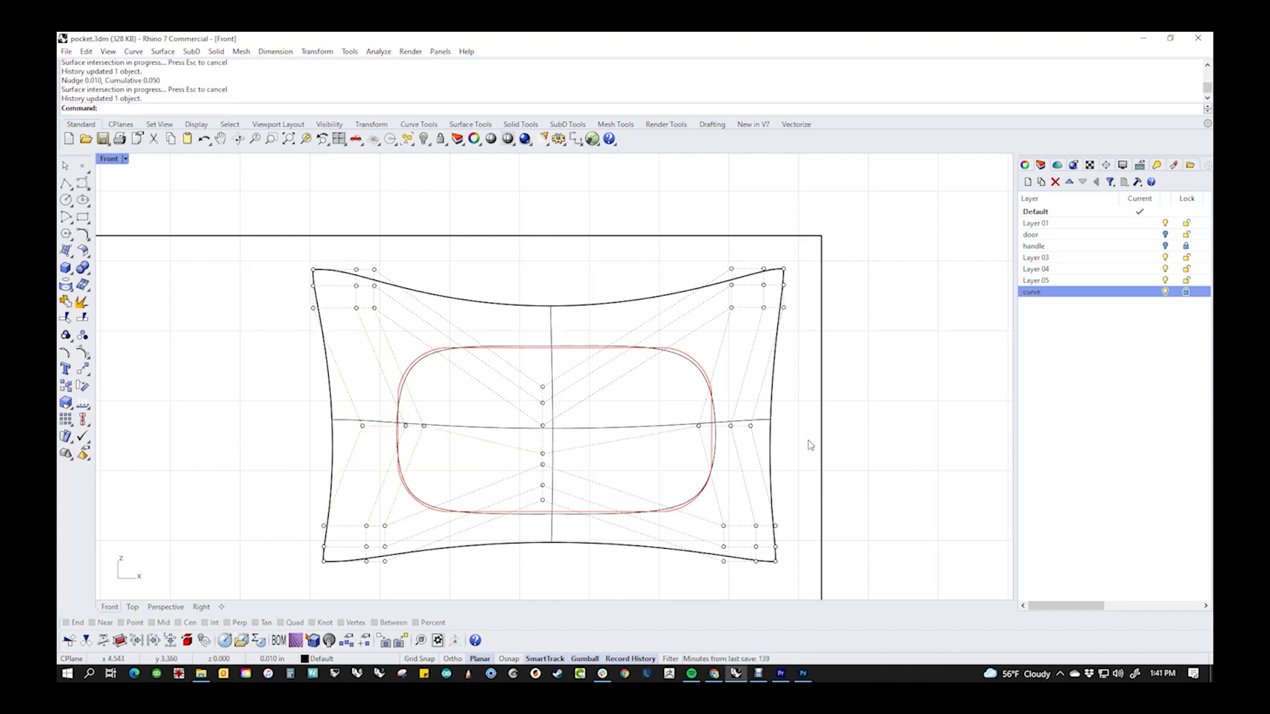
- Nudge the three control points at the middle of the surface's right side another 0.03 inches to the left
left_click_drag(672, 413, 838, 444)
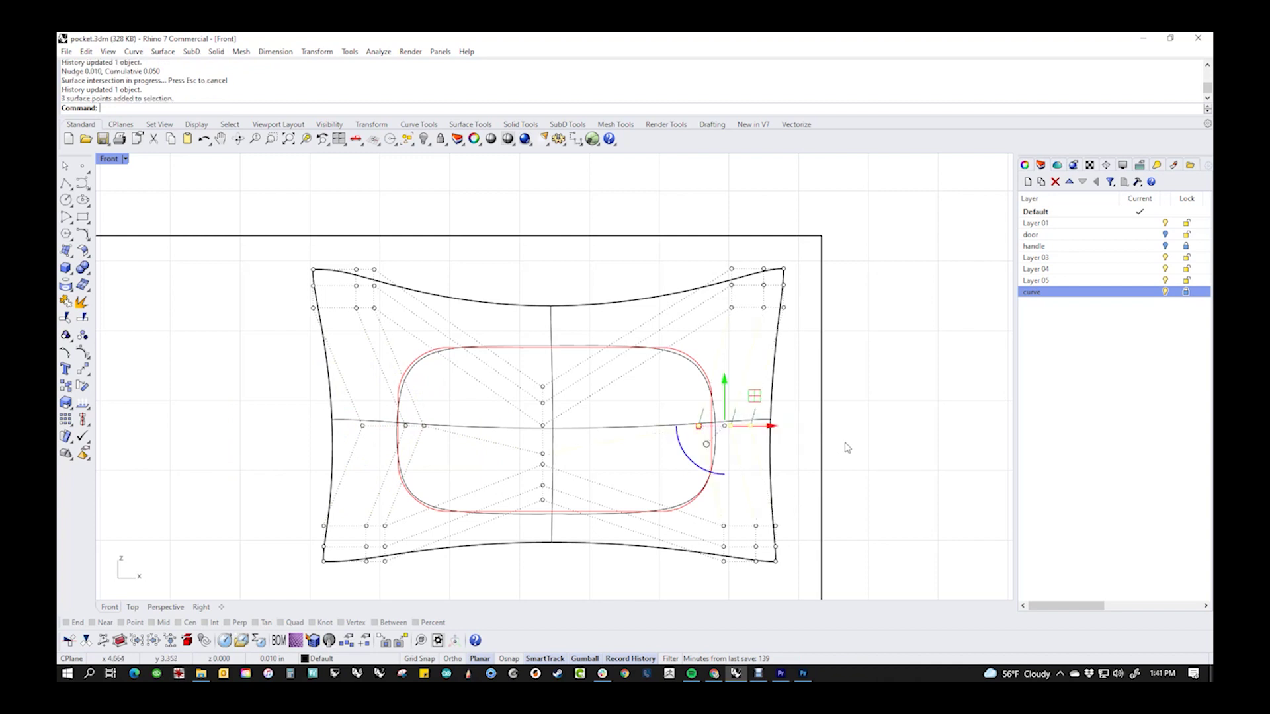
key("alt+Left")
key("alt+Left")
key("alt+Left")
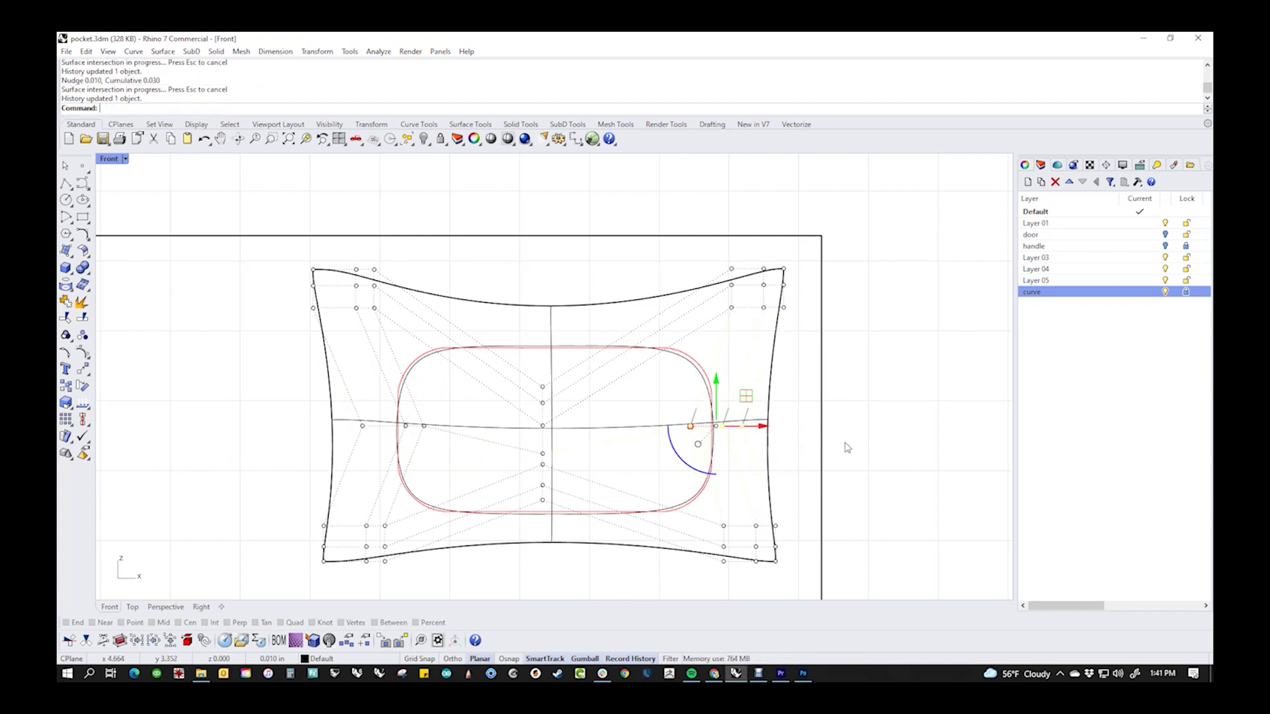
left_click(847, 448)
- Nudge the nine control points at the upper-right corner right 0.02 inches and up 0.01 inches, and turn the control points off
left_click_drag(709, 250, 832, 322)
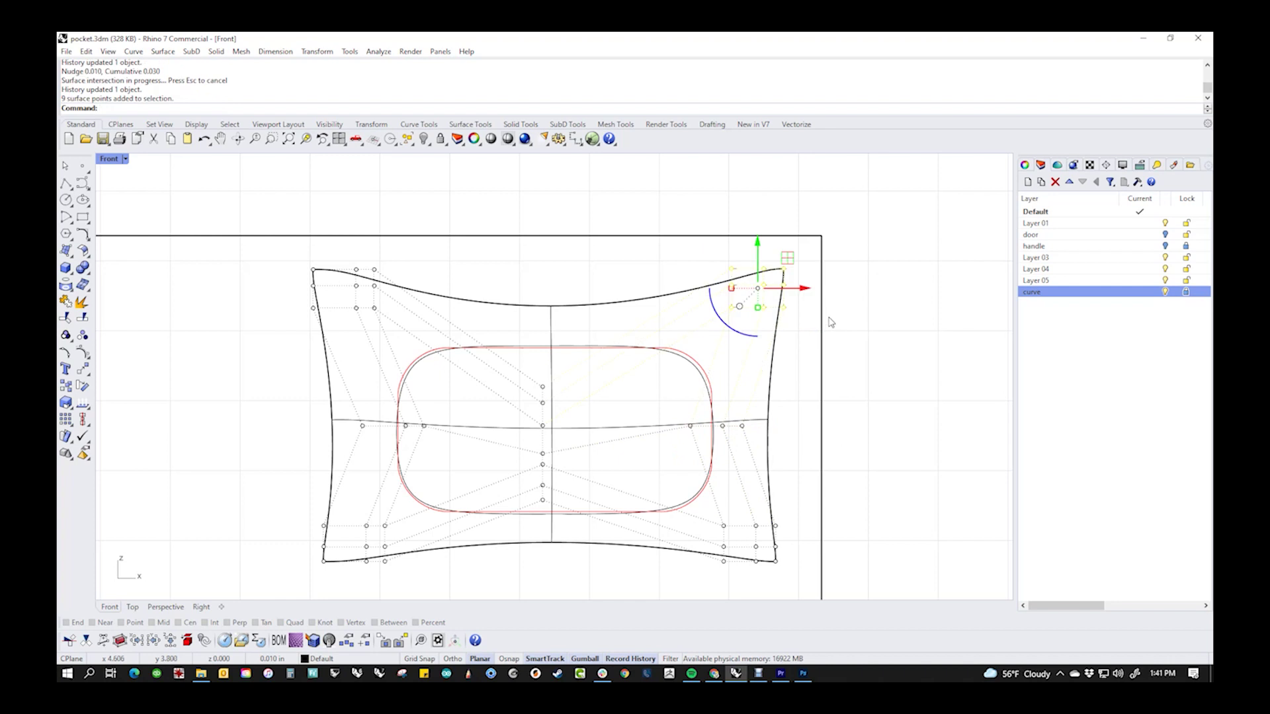
key("alt+Up")
key("alt+Right")
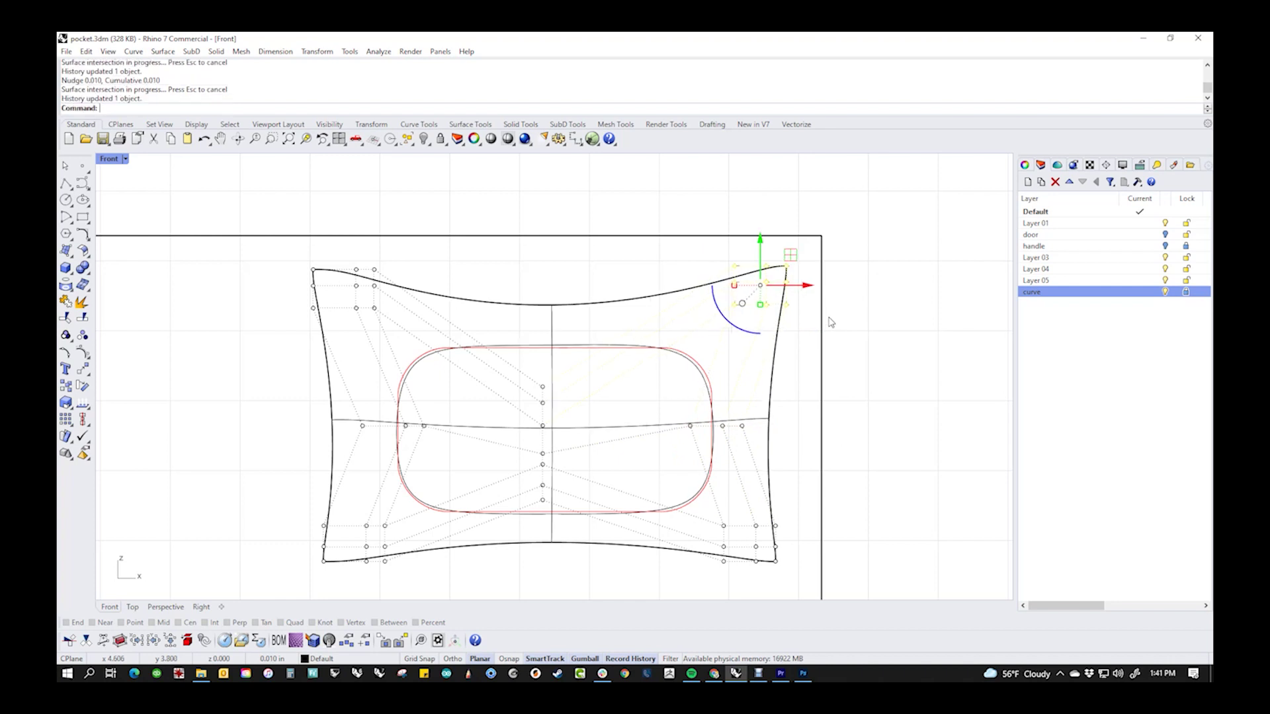
key("Escape")
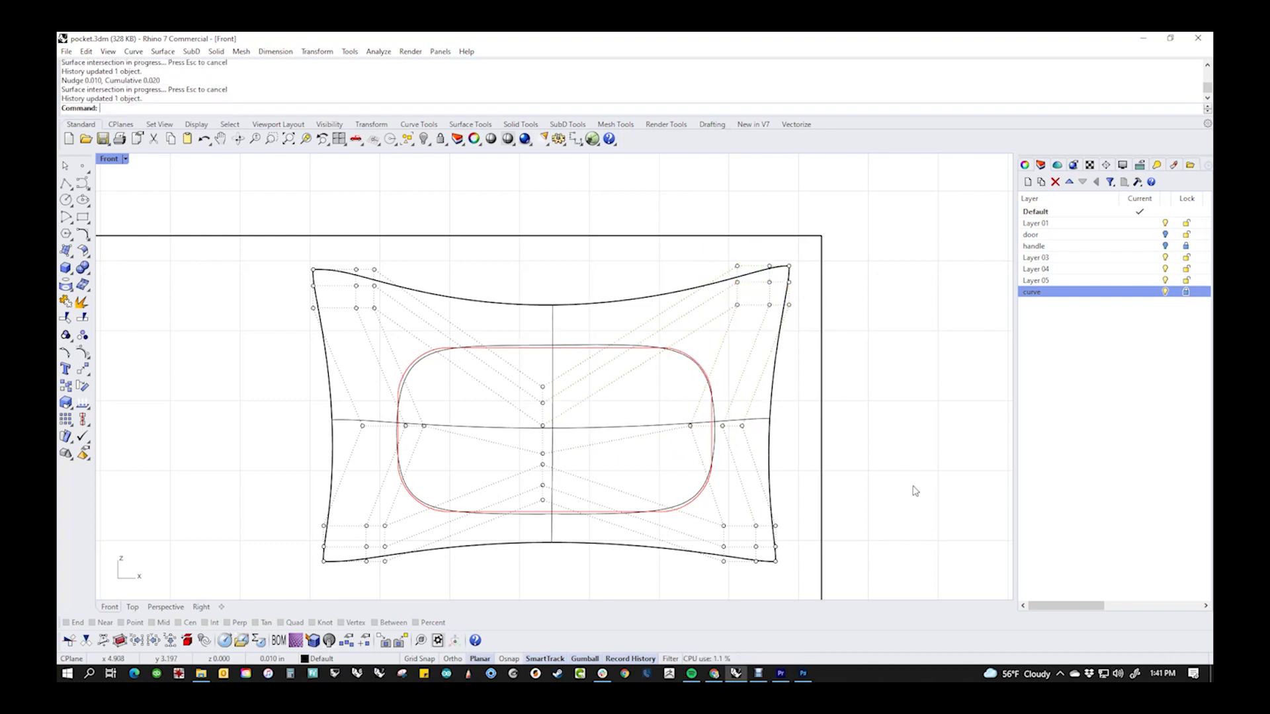
key("Escape")
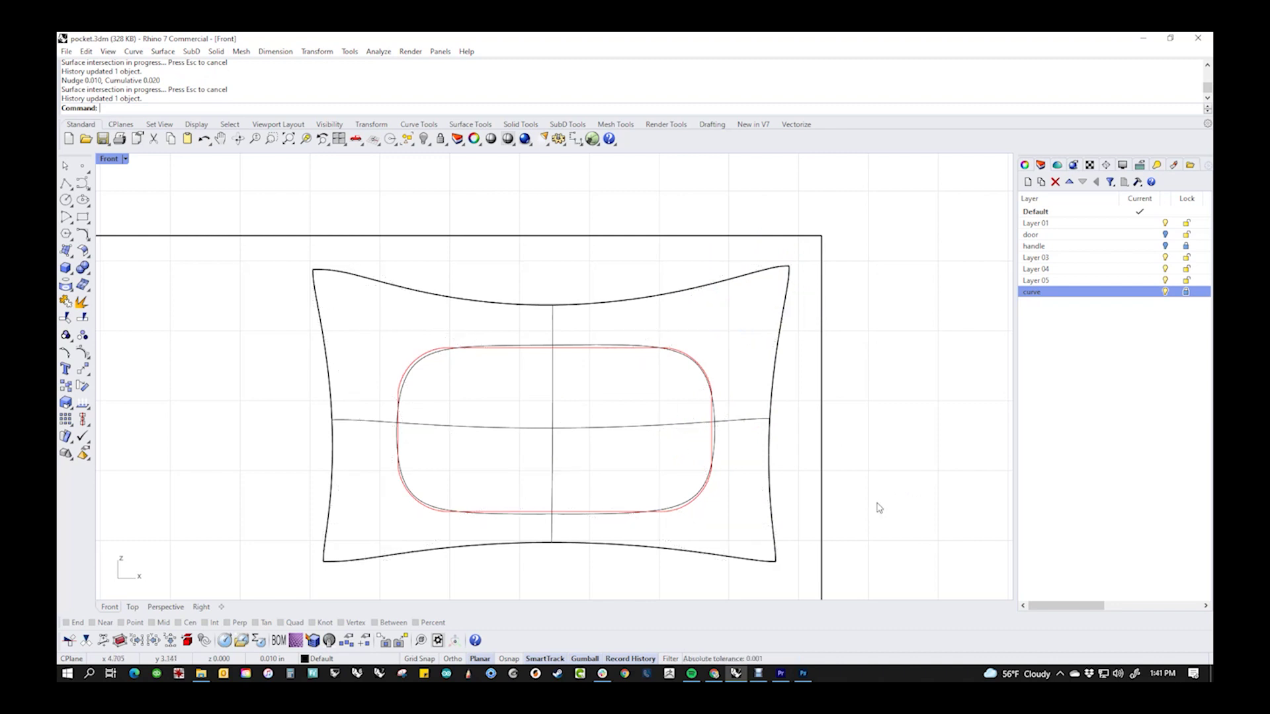
- Show the model shaded in perspective and turn on the pocket surface's control points
key("F4")
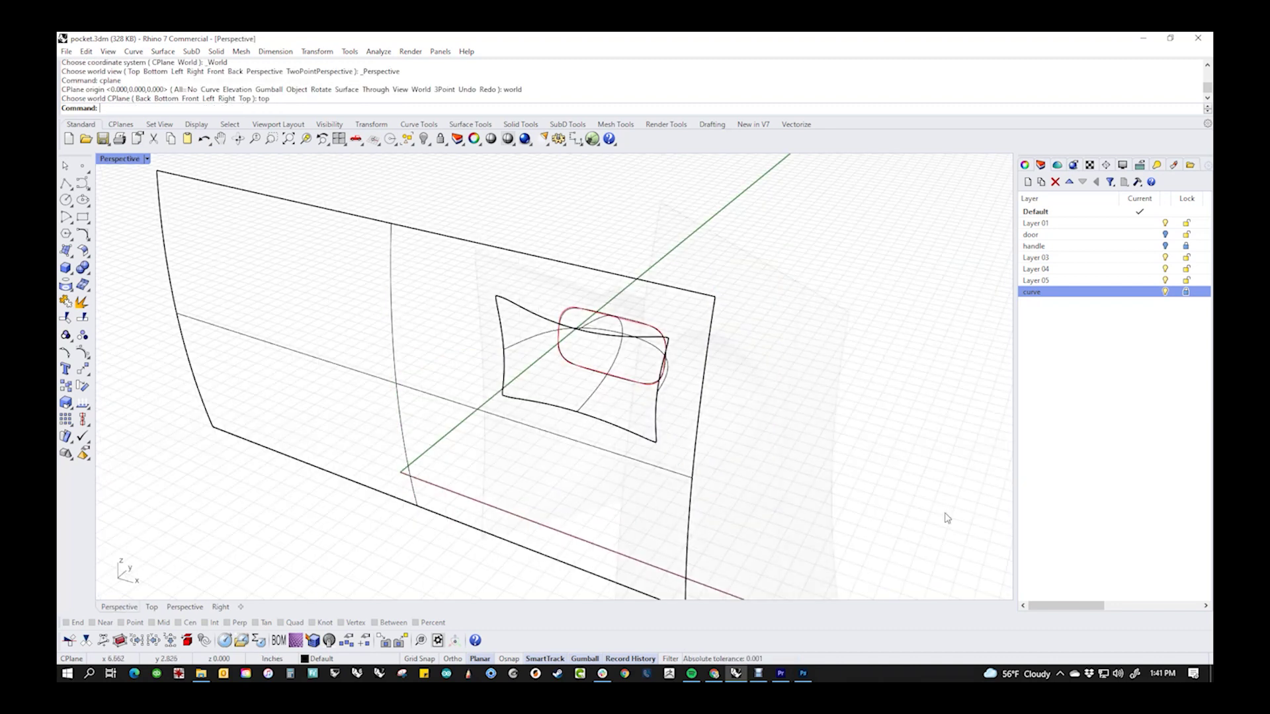
key("ctrl+alt+s")
mouse_move(913, 501)
right_mouse_down()
mouse_move(641, 397)
mouse_move(661, 510)
mouse_move(657, 454)
mouse_move(771, 469)
right_mouse_up()
left_click(657, 455)
middle_click(659, 457)
left_click(726, 455)
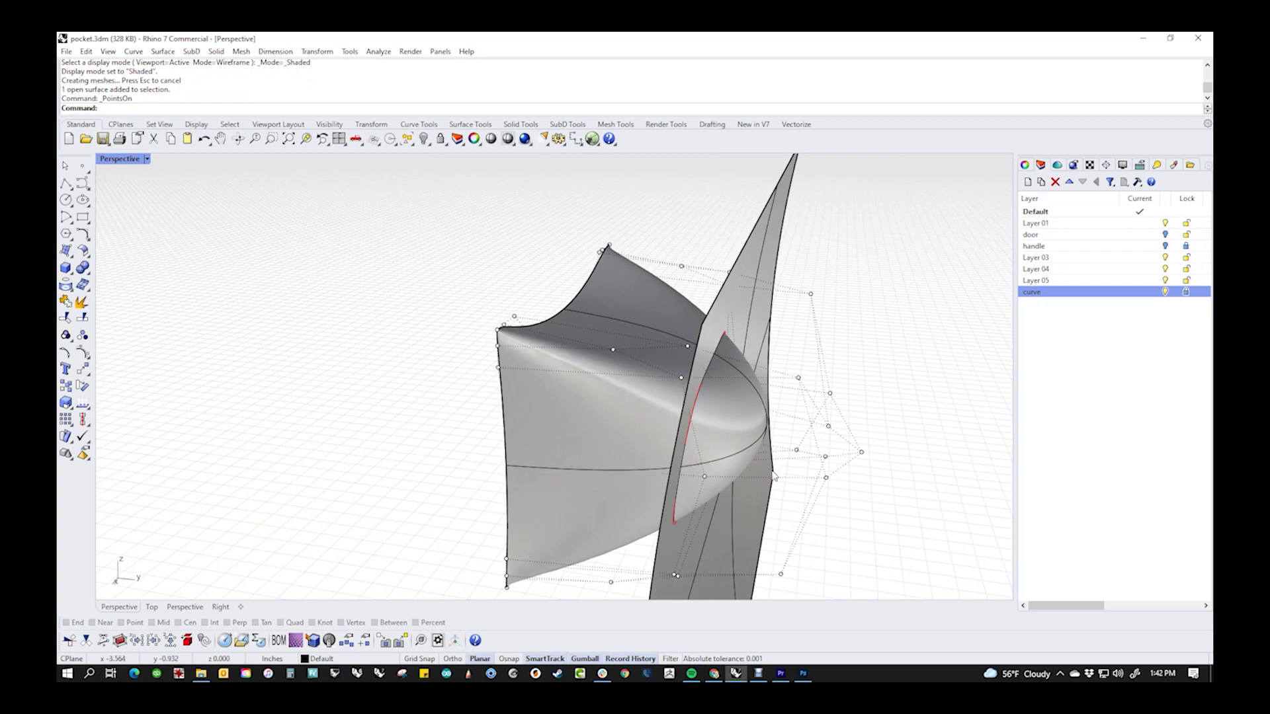
- In the right view, move the deepest group of control points toward the door panel to make the pocket shallower
type("f")
key("Return")
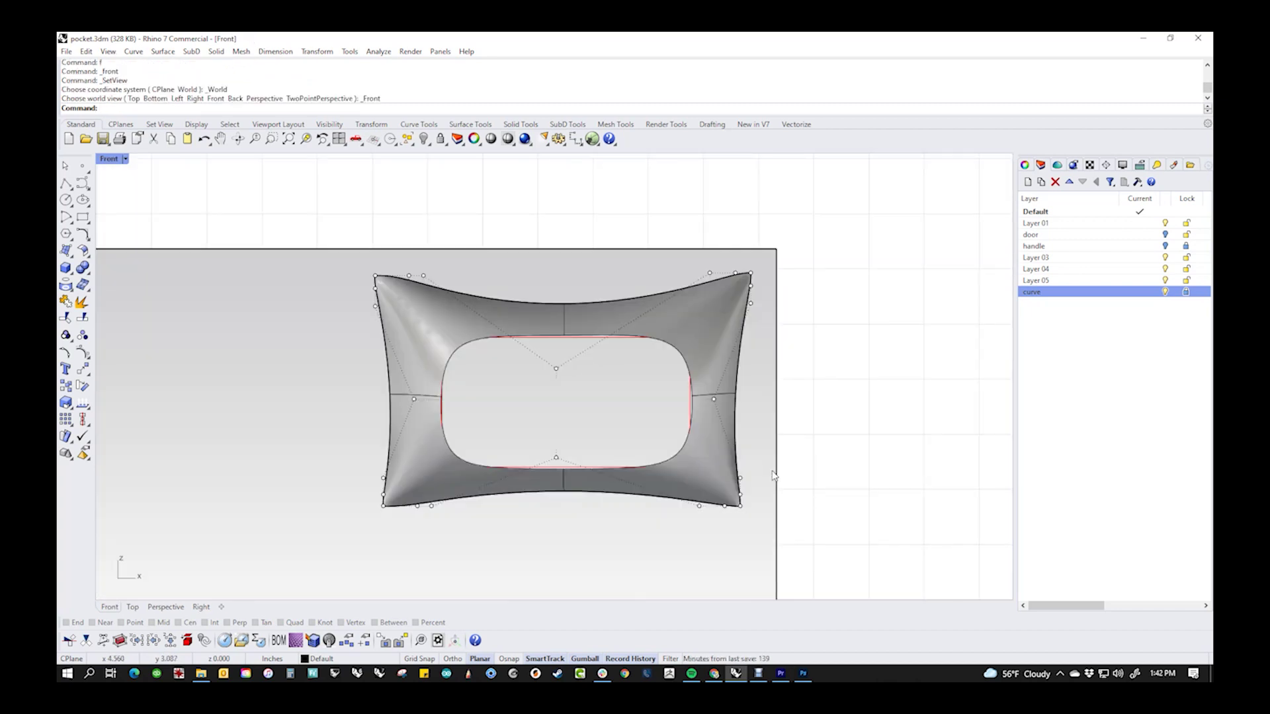
type("r")
key("Return")
left_click_drag(783, 276, 888, 543)
left_click_drag(798, 392, 811, 392)
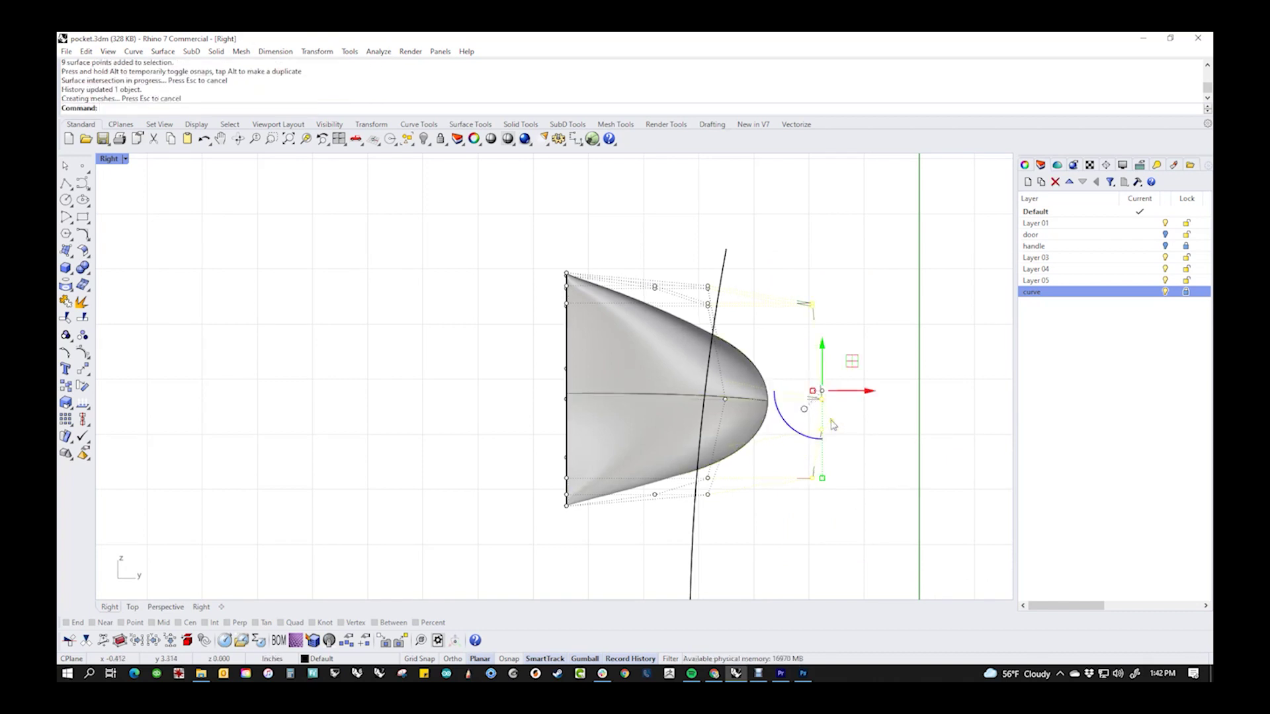
mouse_move(813, 391)
left_mouse_down()
mouse_move(860, 392)
mouse_move(825, 390)
left_mouse_up()
left_click(747, 516)
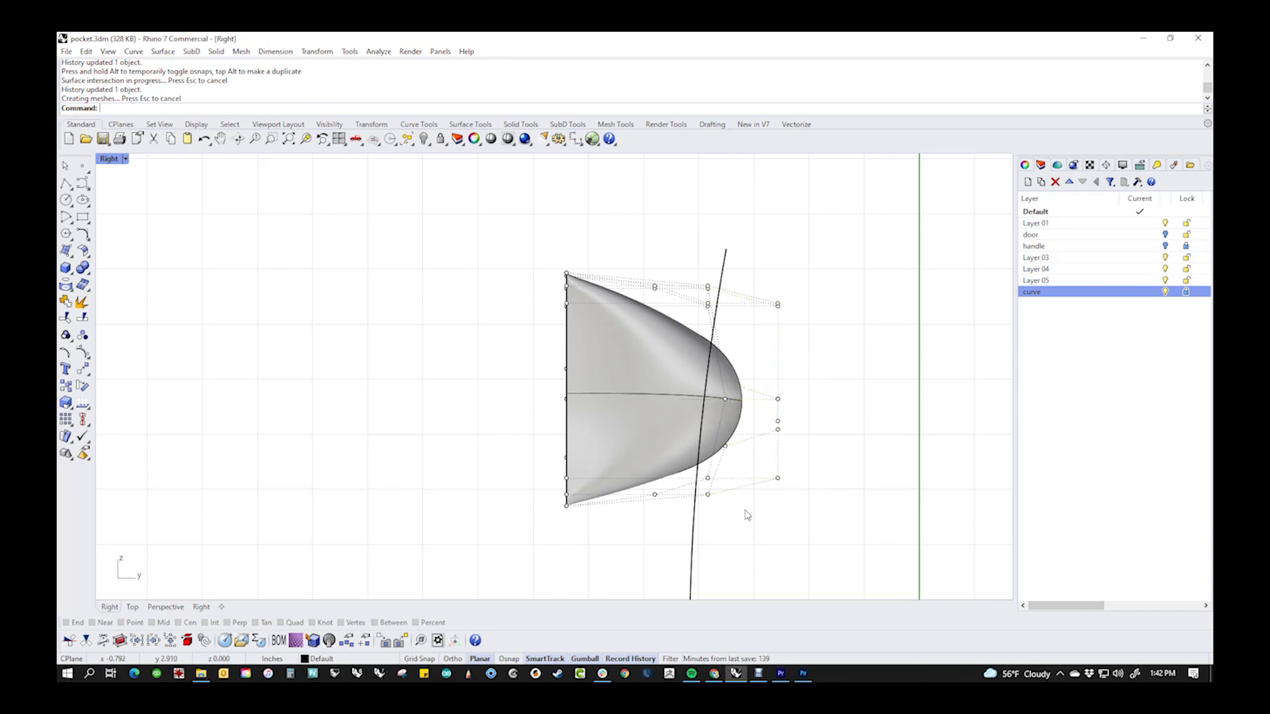
- Show the front view in wireframe to compare the intersection curve with the outline
type("f")
key("Return")
middle_click(699, 405)
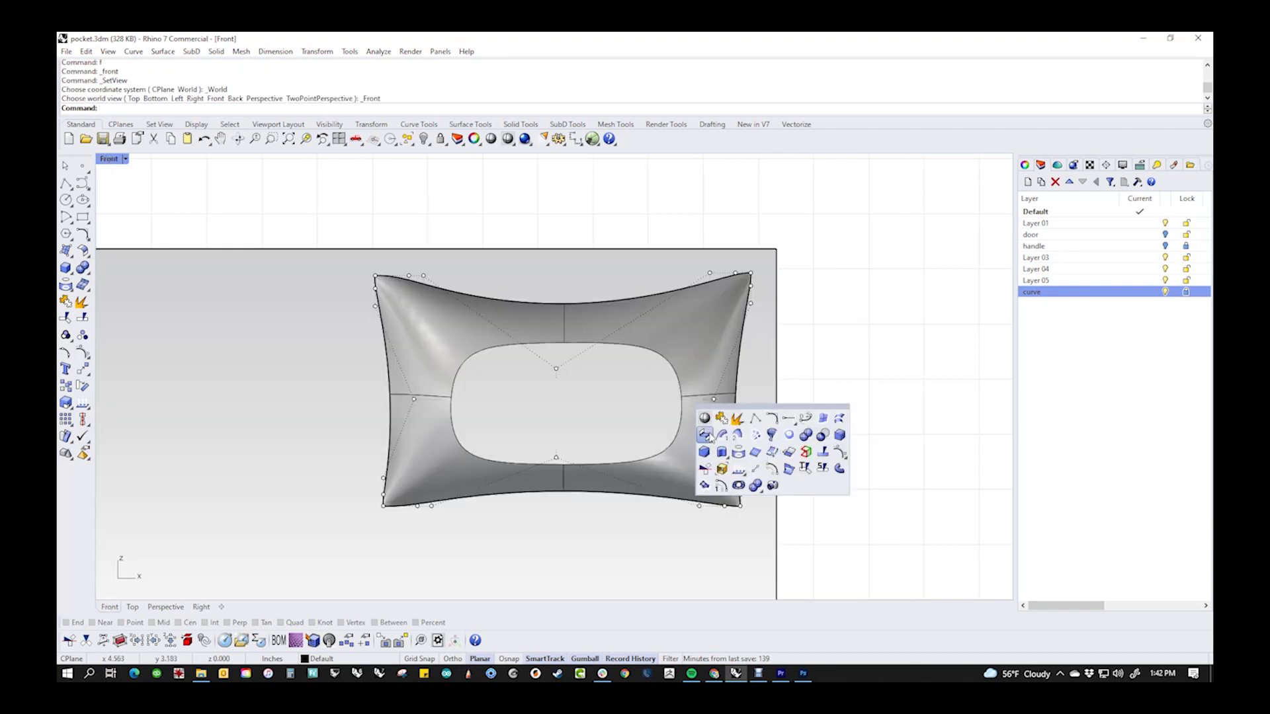
left_click(706, 424)
scroll(566, 431, "up", 2)
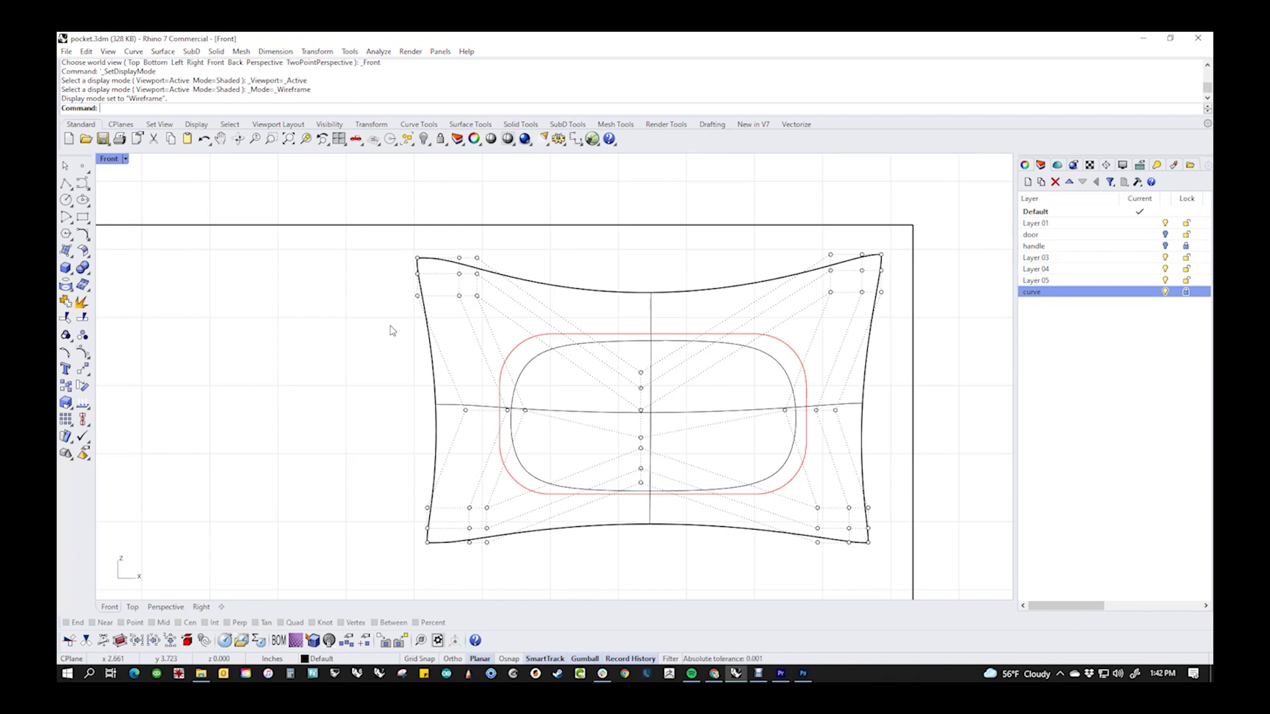
- Select the 24 open-edge control points in the right view and scale them outward in the front view until the intersection curve meets the outline's sides
type("r")
key("Return")
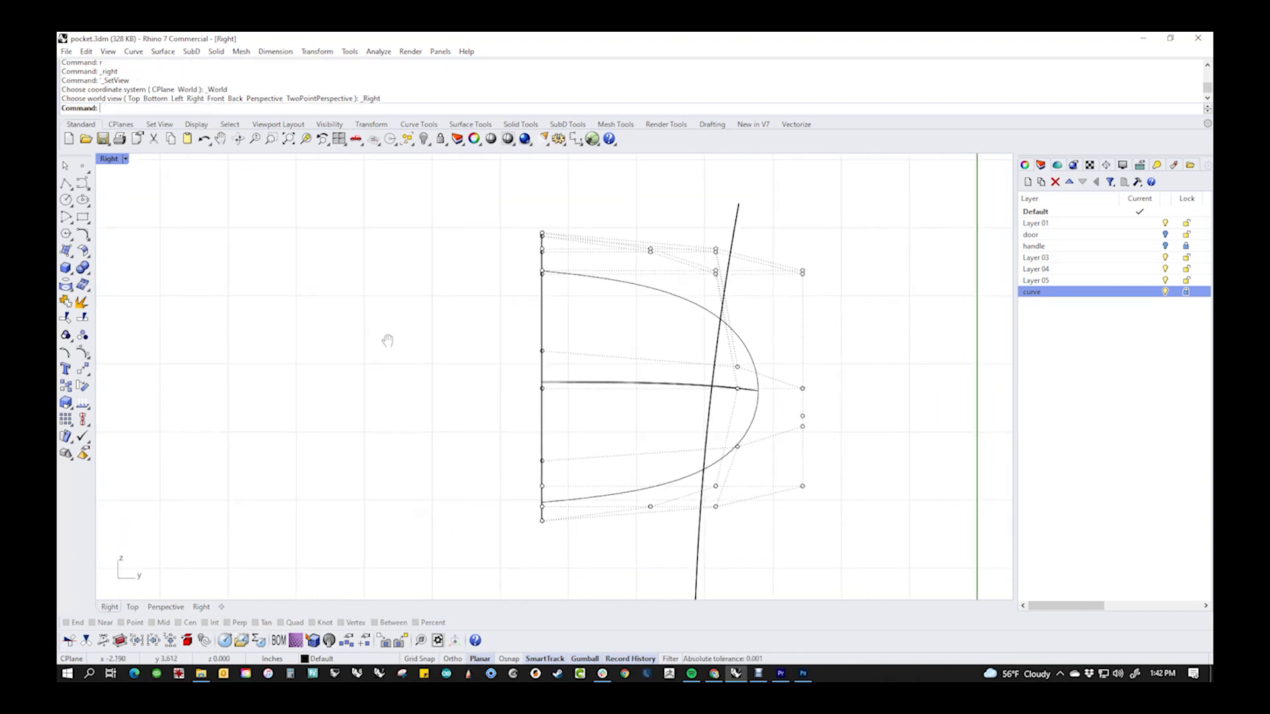
left_click_drag(465, 217, 602, 571)
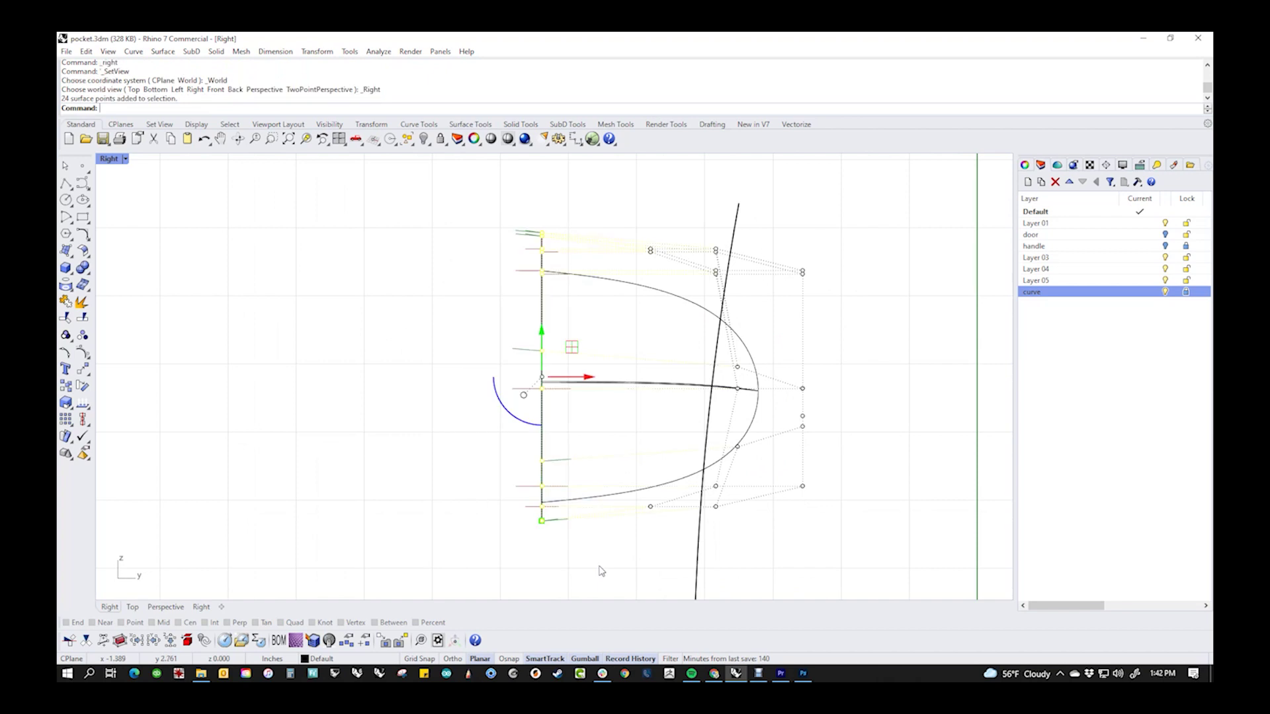
type("f")
key("Return")
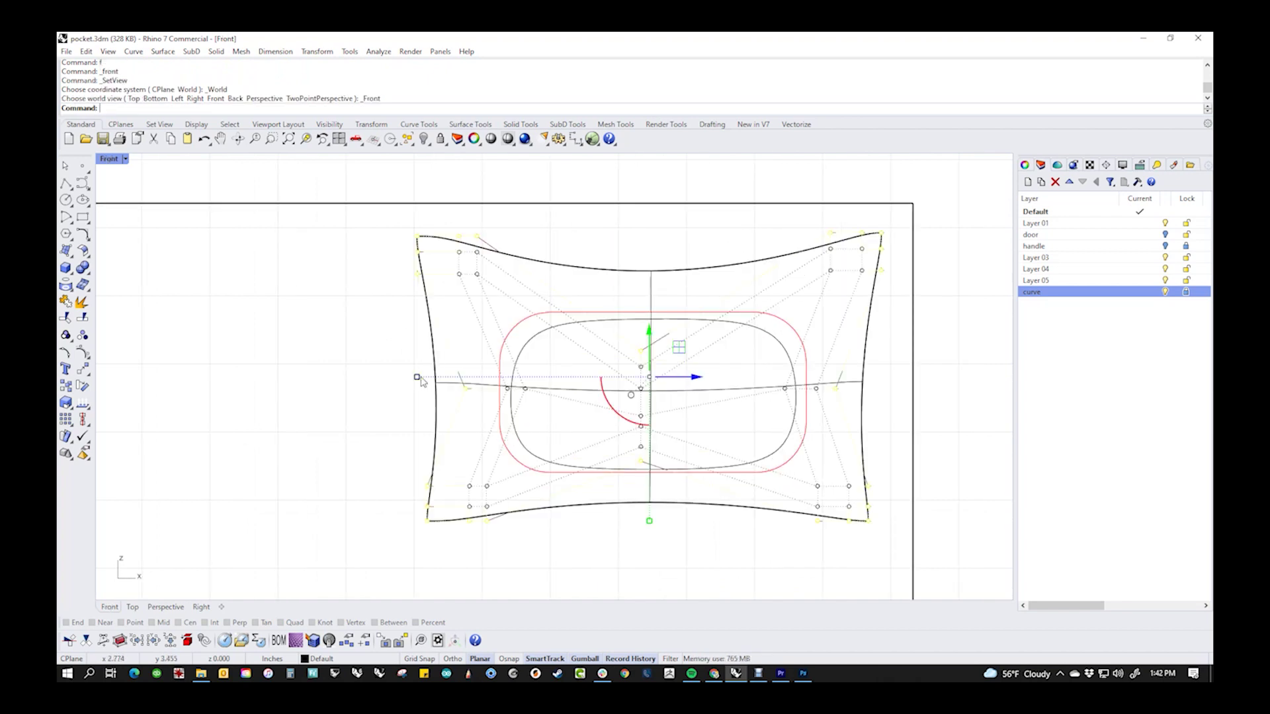
left_click_drag(421, 378, 346, 374)
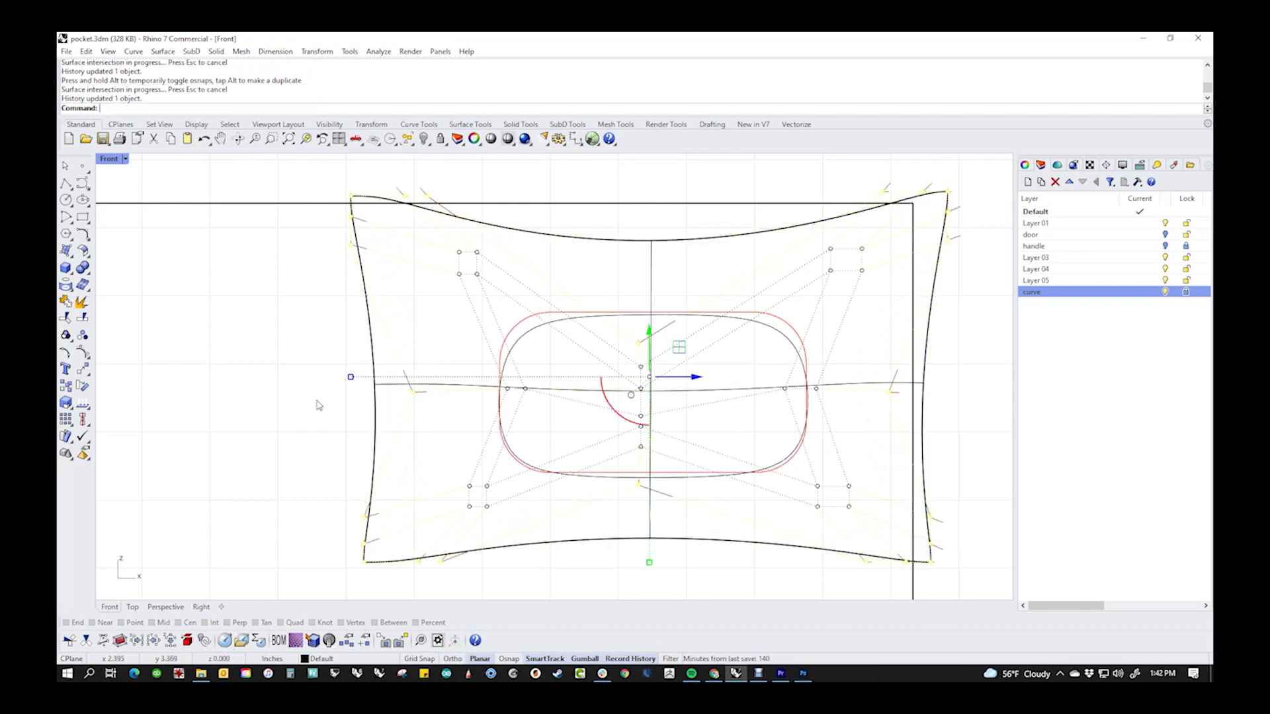
key("Escape")
- Nudge the three upper control points of the surface's centre column up 0.04 inches
right_click_drag(597, 368, 586, 406)
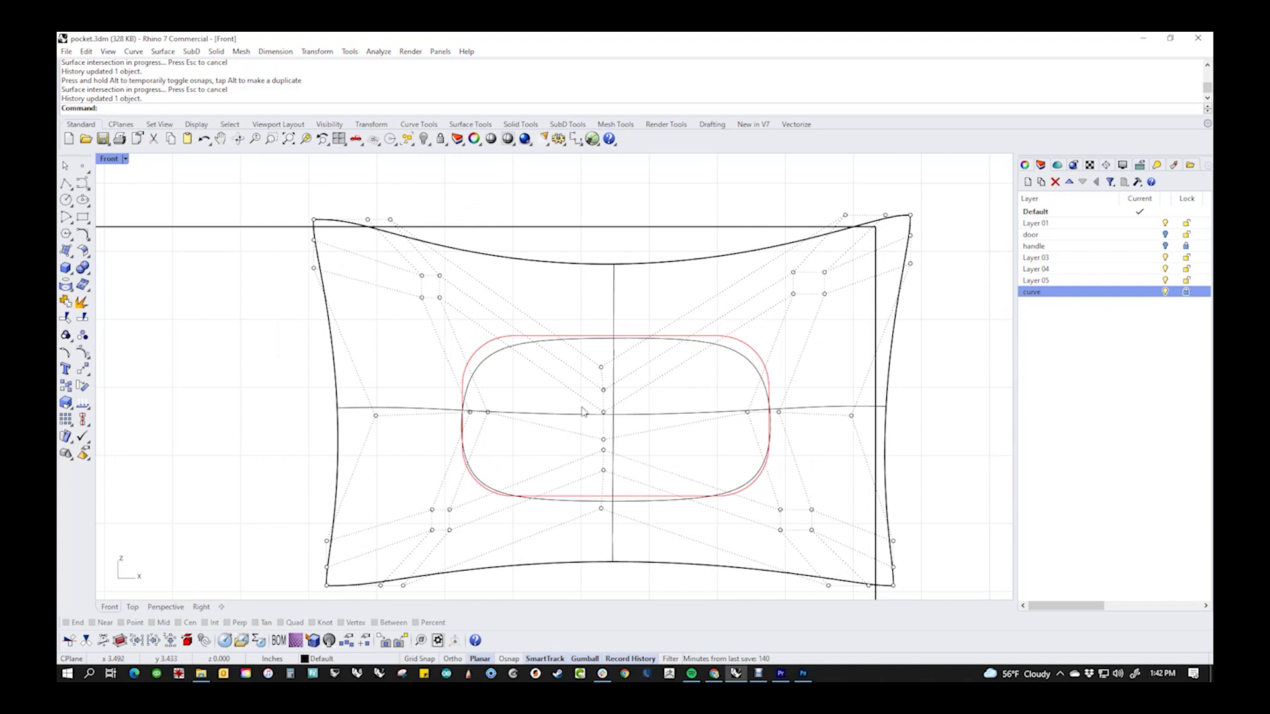
left_click_drag(579, 309, 646, 421)
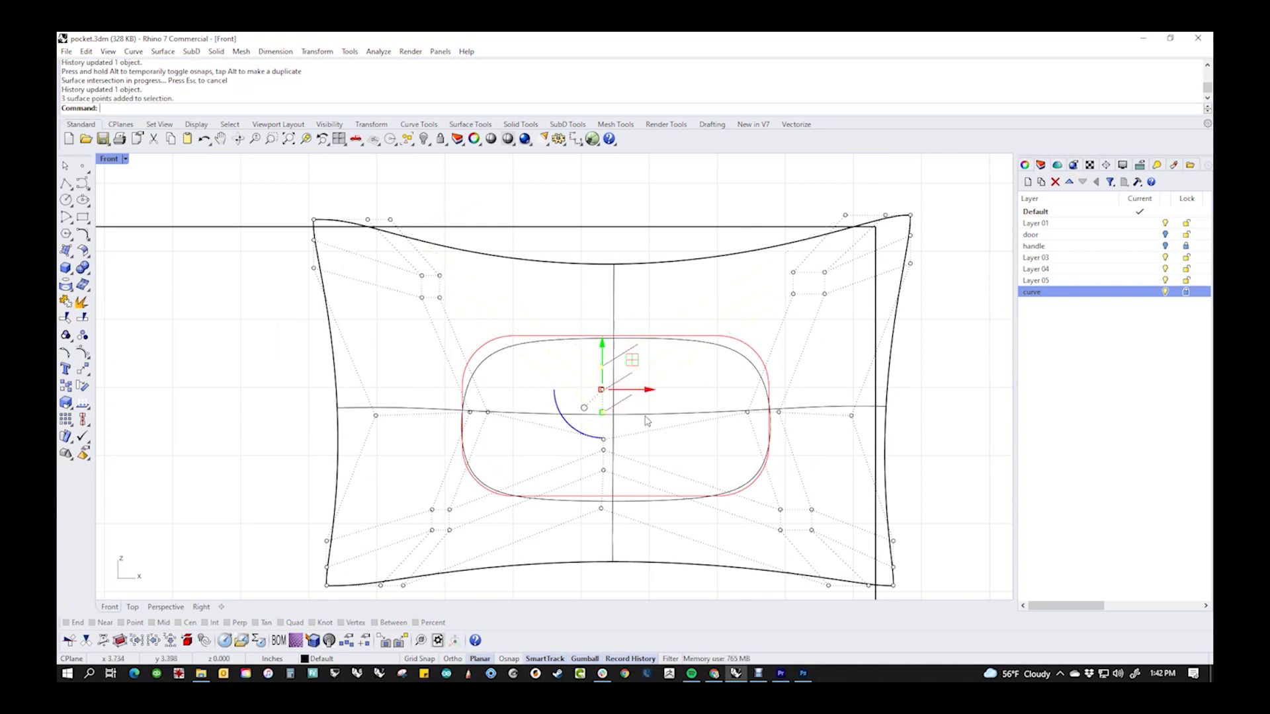
key("alt+Up")
key("alt+Up")
key("alt+Up")
key("alt+Up")
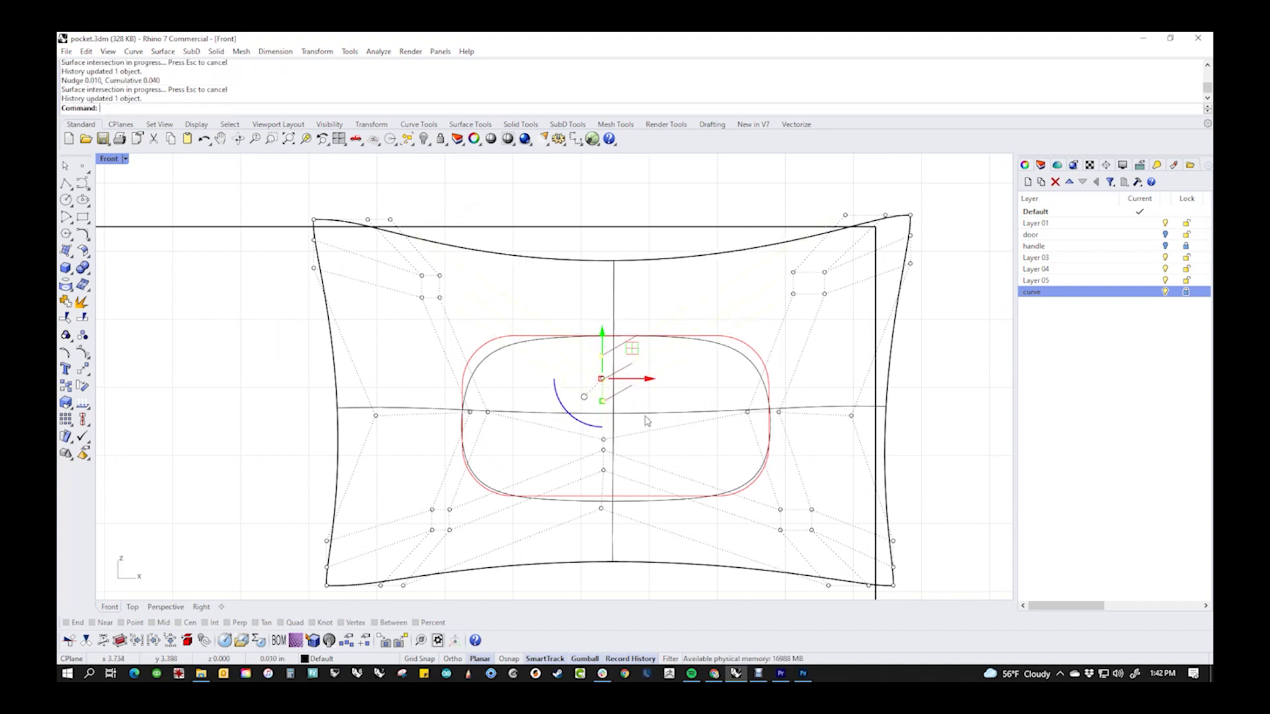
- Nudge the four lower control points of the surface's centre column up about 0.04 inches
left_click(597, 564)
left_click(586, 597)
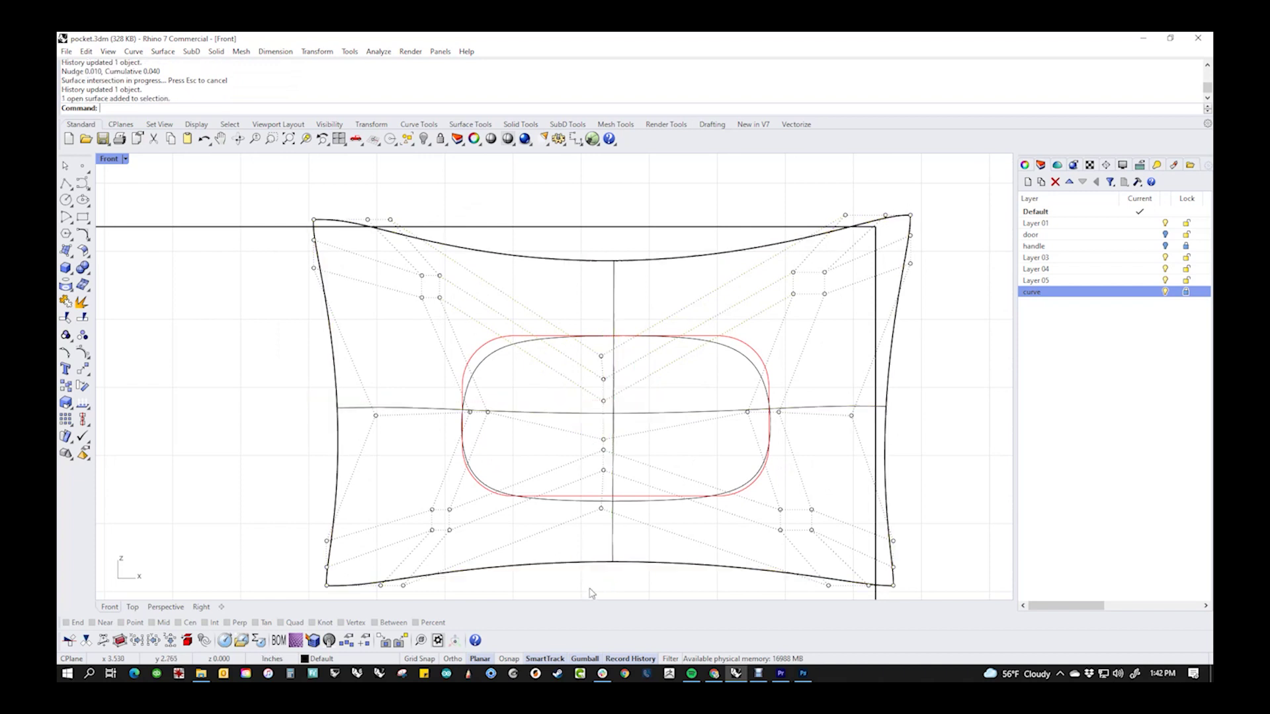
left_click_drag(580, 583, 639, 456)
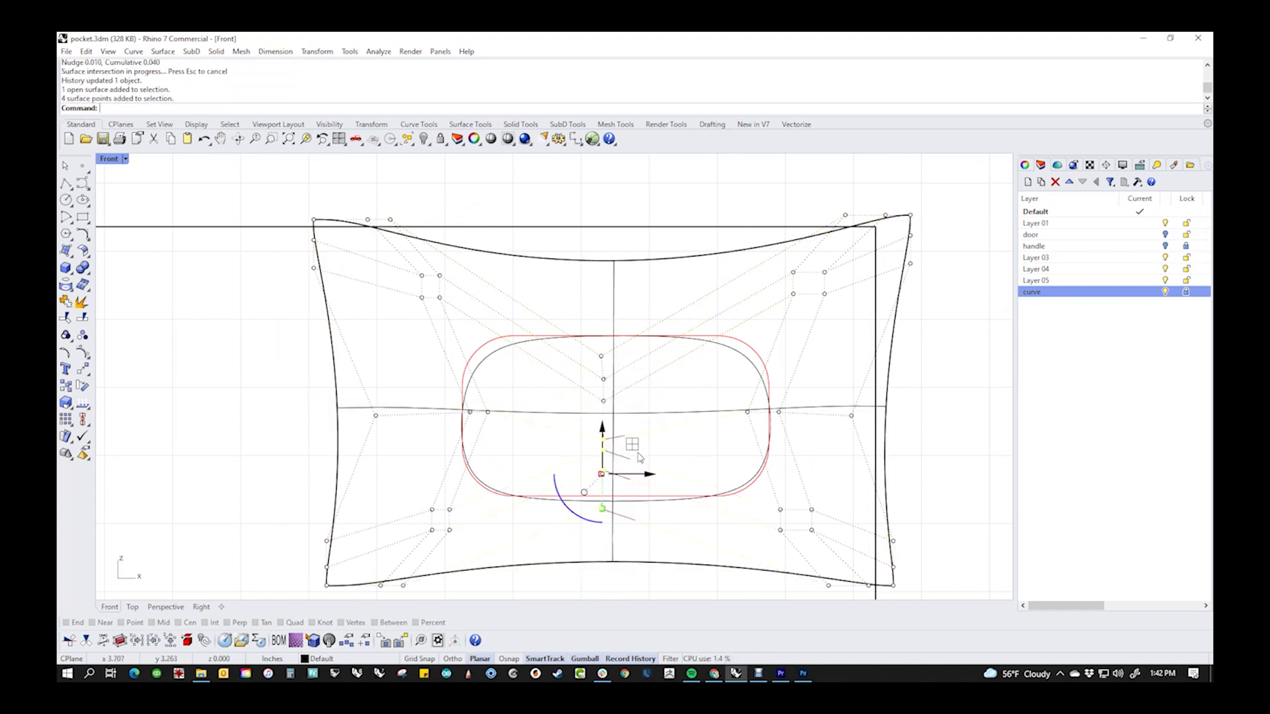
key("alt+Up")
key("alt+Up")
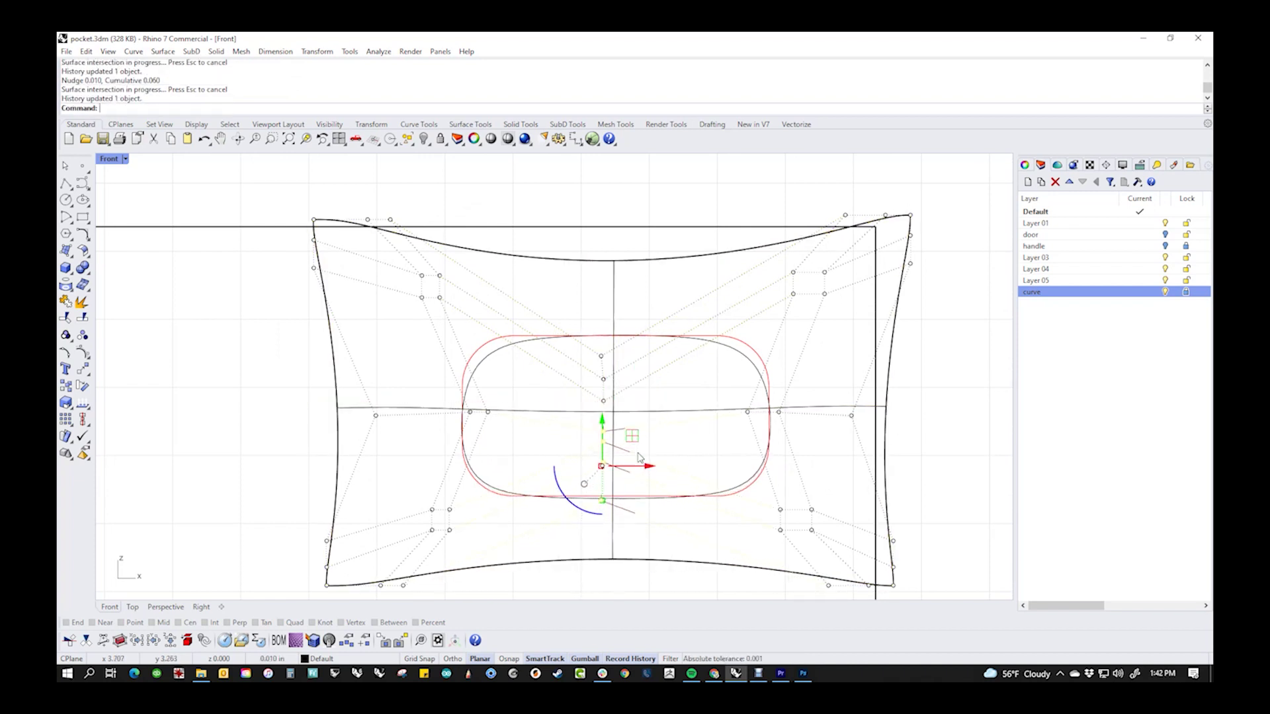
key("alt+Up")
left_click(1005, 462)
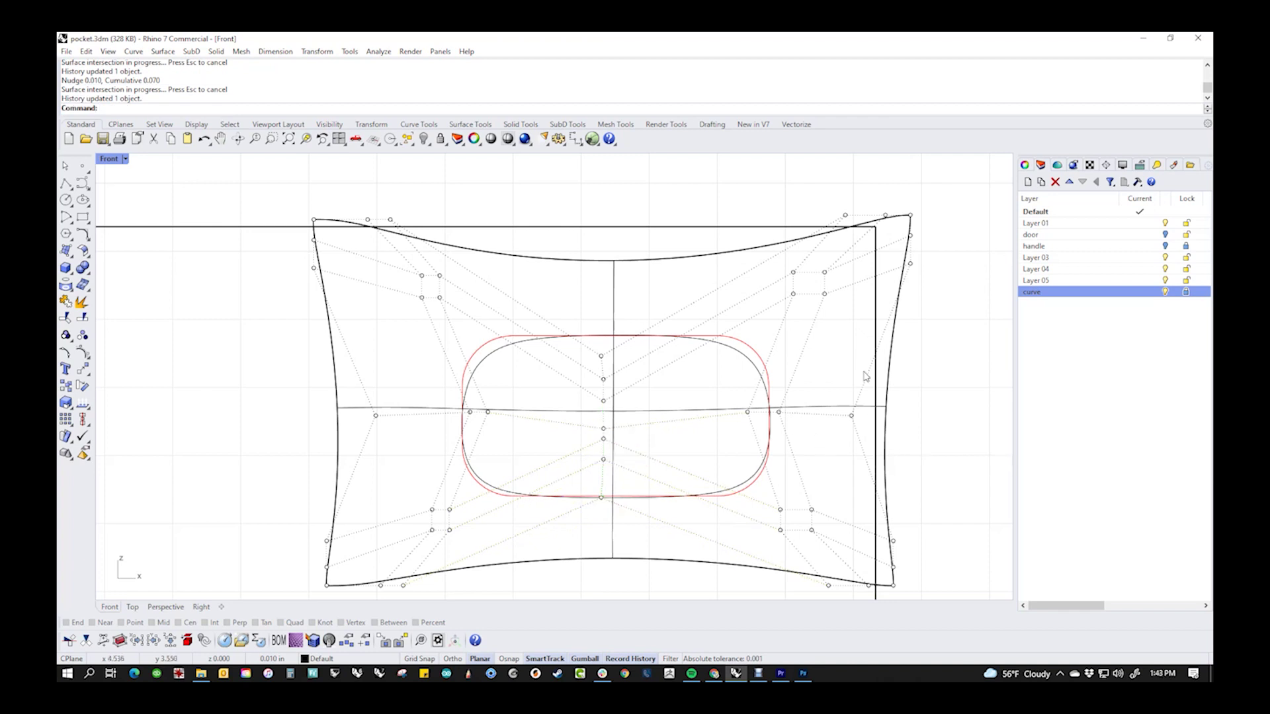
- Scale the nine control points at each upper corner outward horizontally as one group, and try nudging them up
right_click_drag(787, 203, 675, 256)
left_click_drag(668, 248, 998, 412)
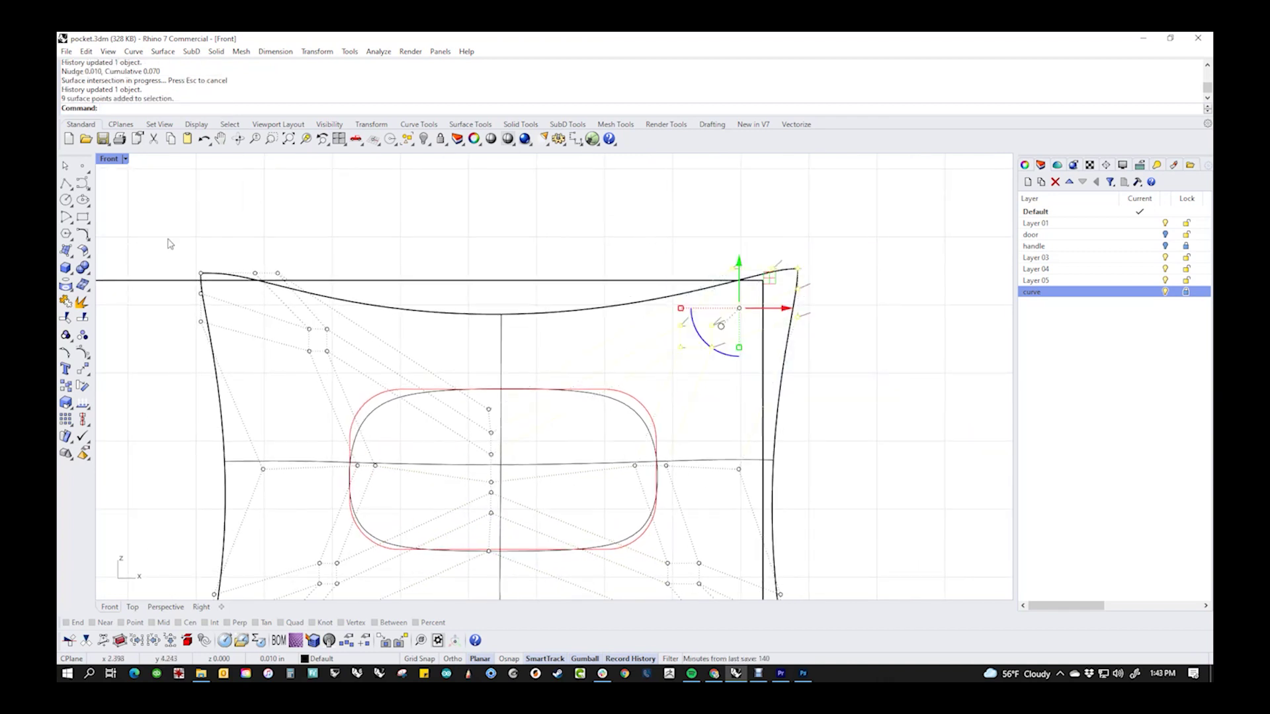
left_click_drag(170, 244, 397, 381, "shift")
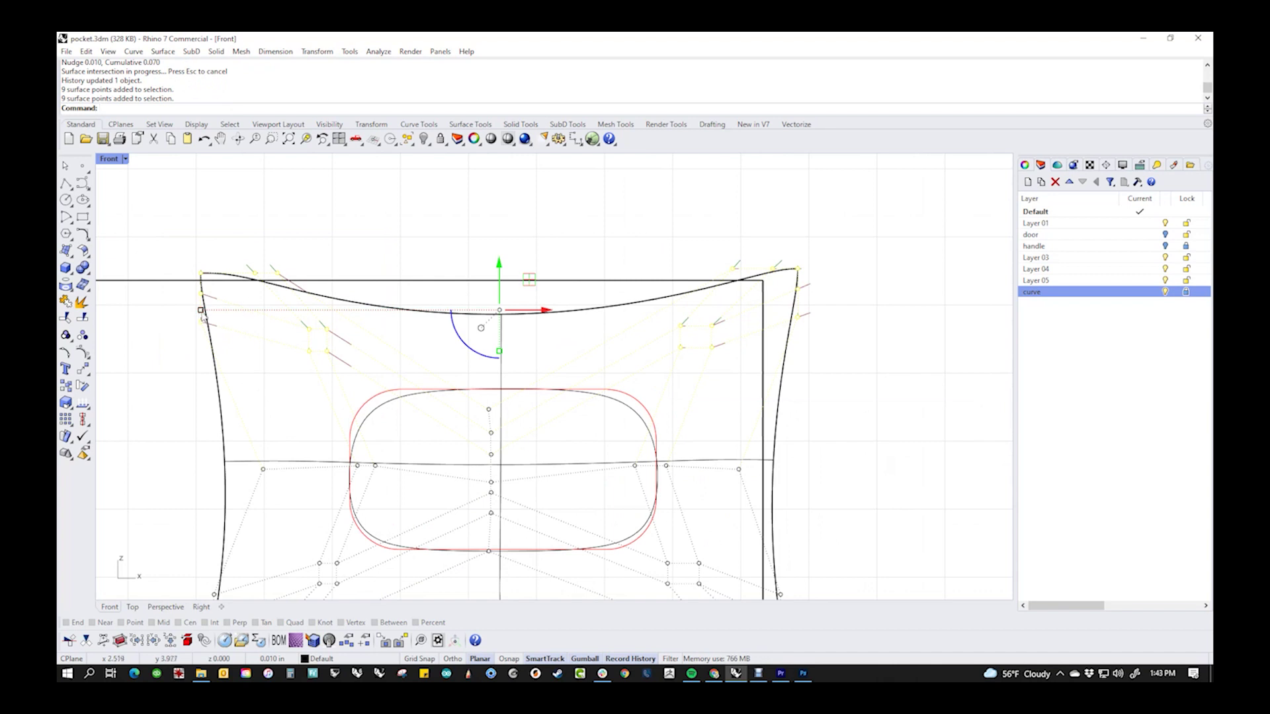
left_click_drag(201, 311, 169, 309)
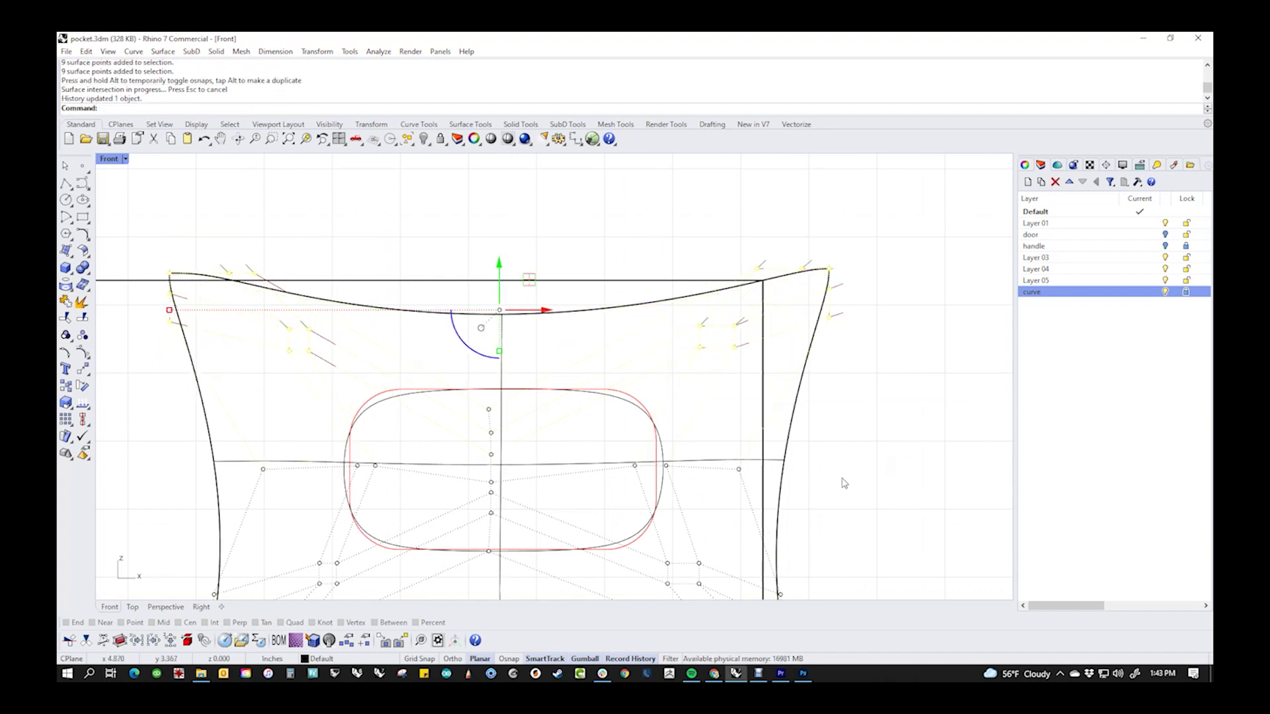
key("alt+Up")
key("alt+Up")
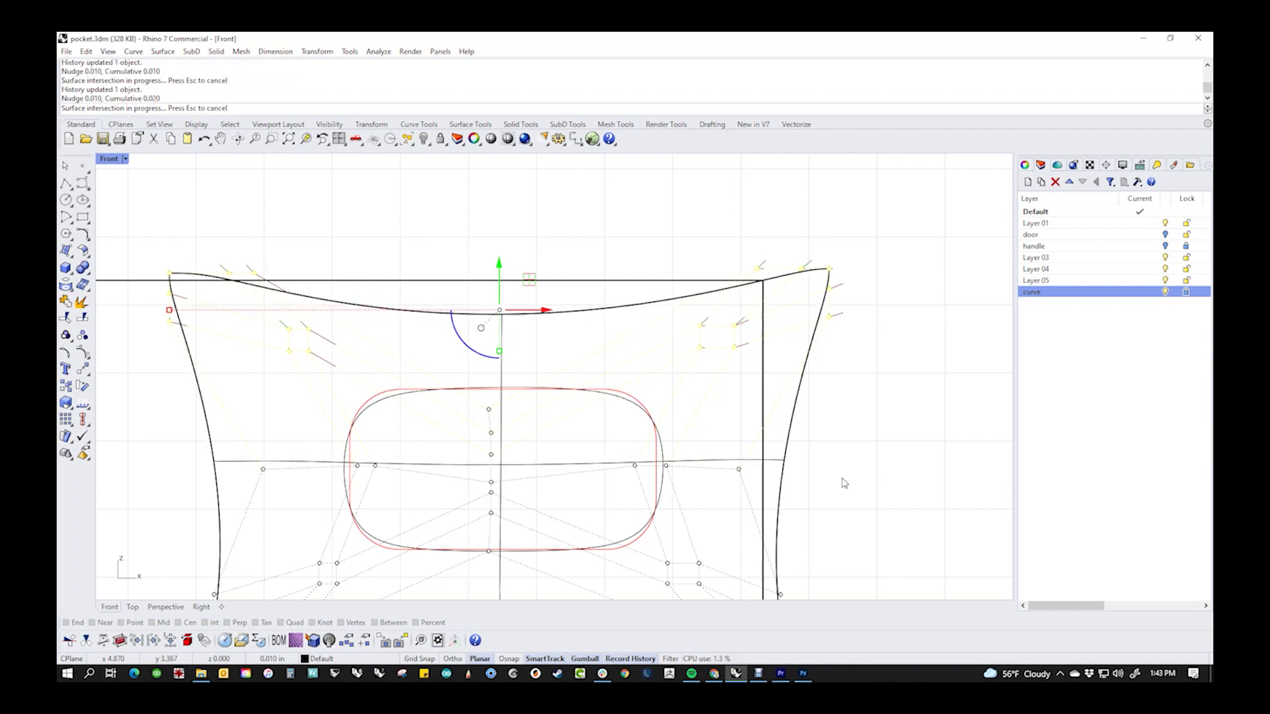
key("Escape")
- Select the middle row's control points without the extra upper centre point and scale them inward horizontally to the outline's sides
right_click_drag(570, 512, 572, 443)
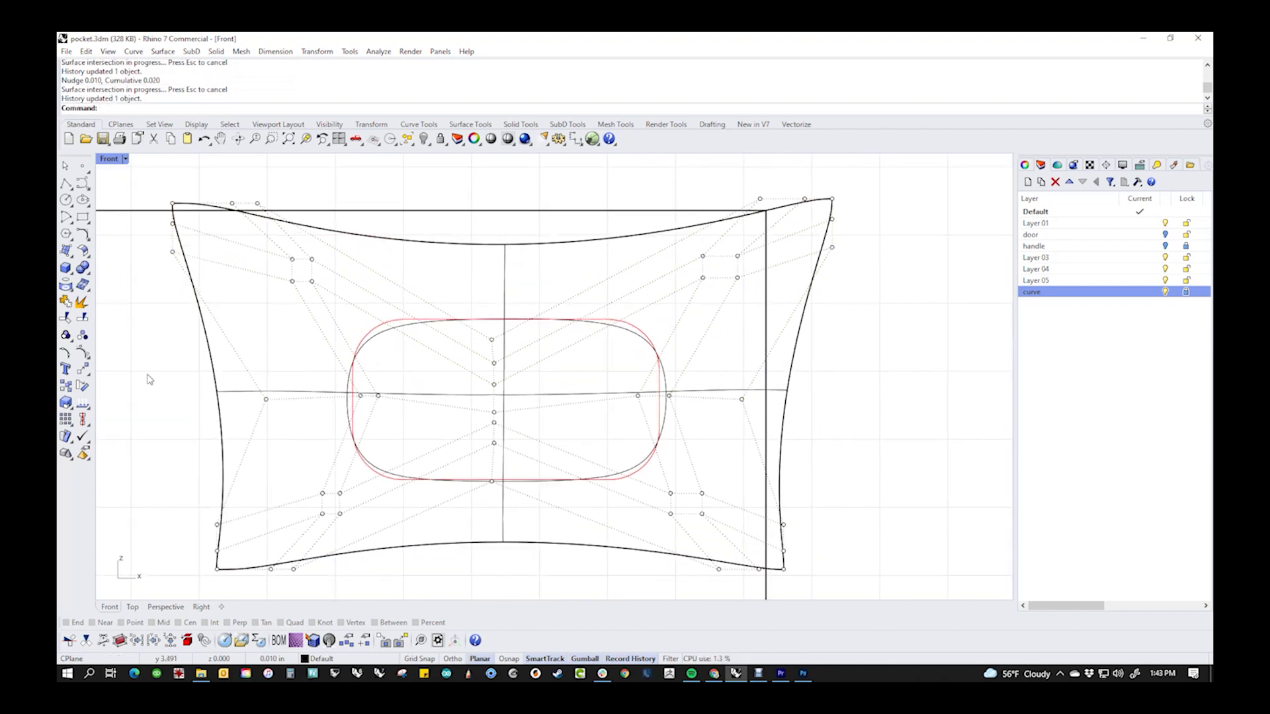
left_click_drag(162, 373, 791, 423)
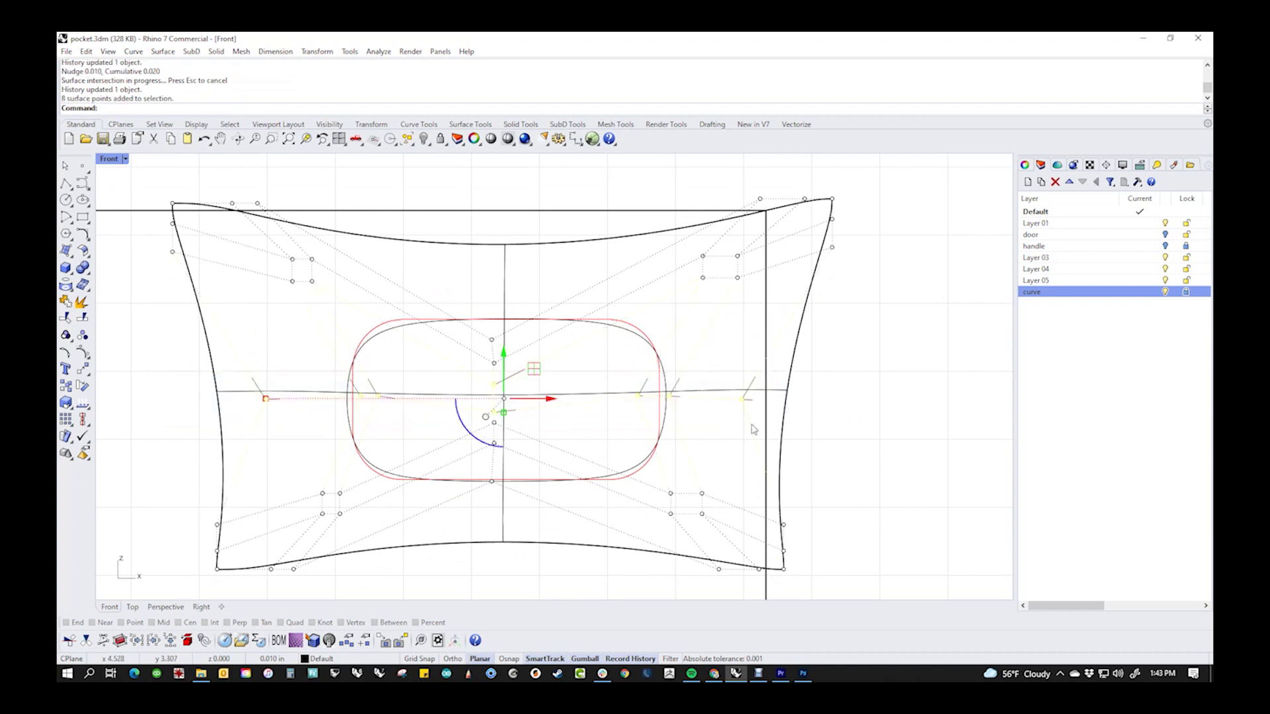
left_click(493, 385, "ctrl")
left_click_drag(265, 404, 283, 403)
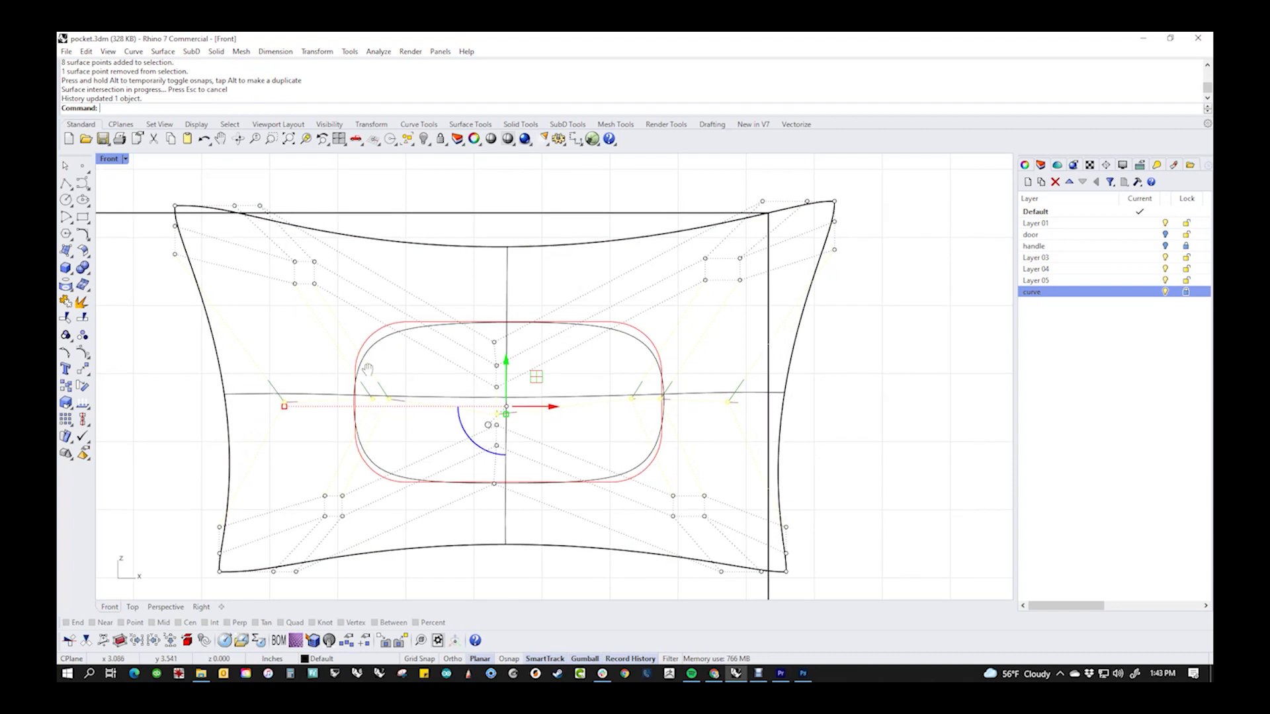
left_click(856, 488)
- Nudge the nine control points at the lower-right corner right about 0.02 inches and down 0.04 inches
right_click_drag(590, 573, 588, 533)
left_click_drag(610, 559, 879, 415)
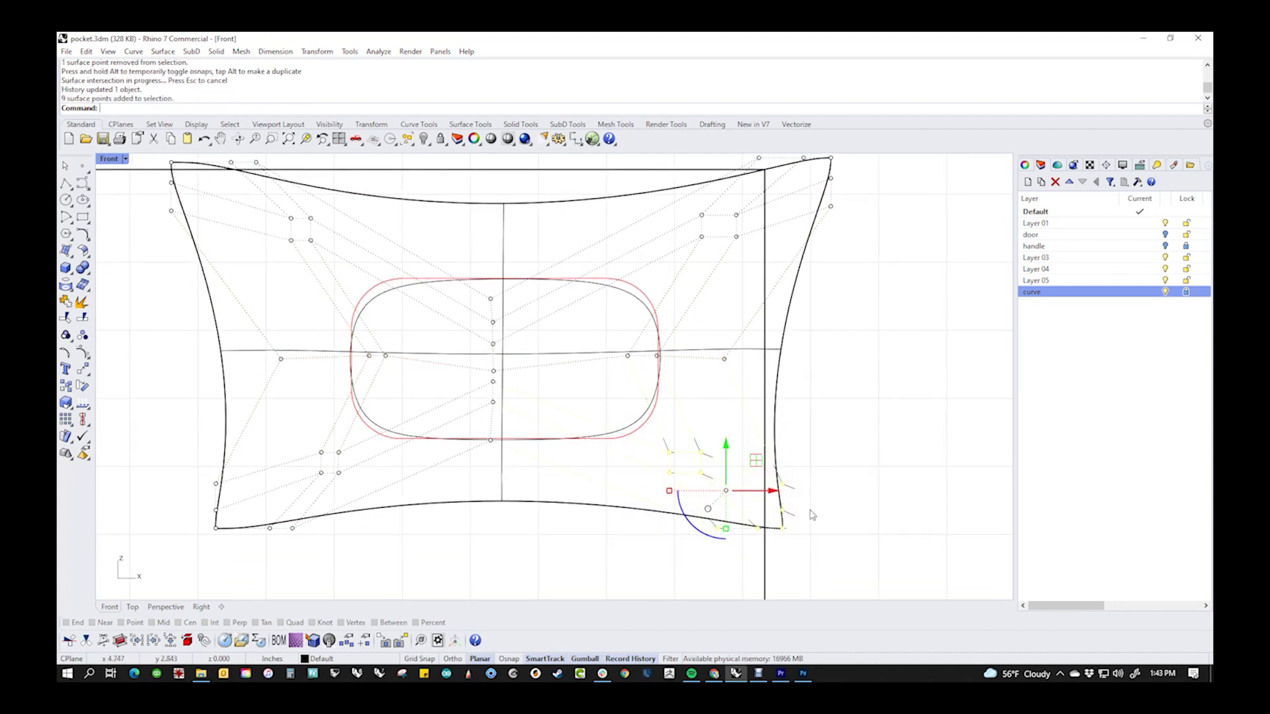
key("alt+Right")
key("alt+Down")
key("alt+Down")
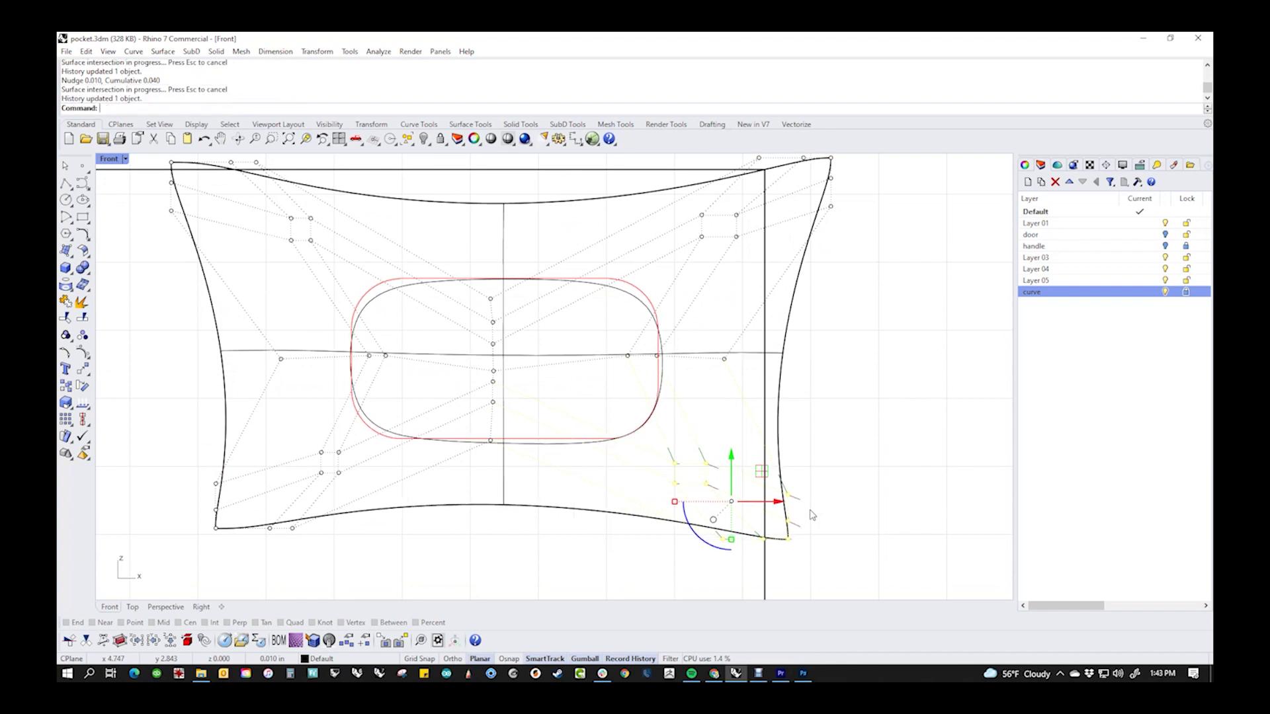
left_click(851, 474)
- Nudge the nine control points at the upper-right corner up about 0.08 inches and right about 0.02 inches
right_click_drag(850, 473, 793, 501)
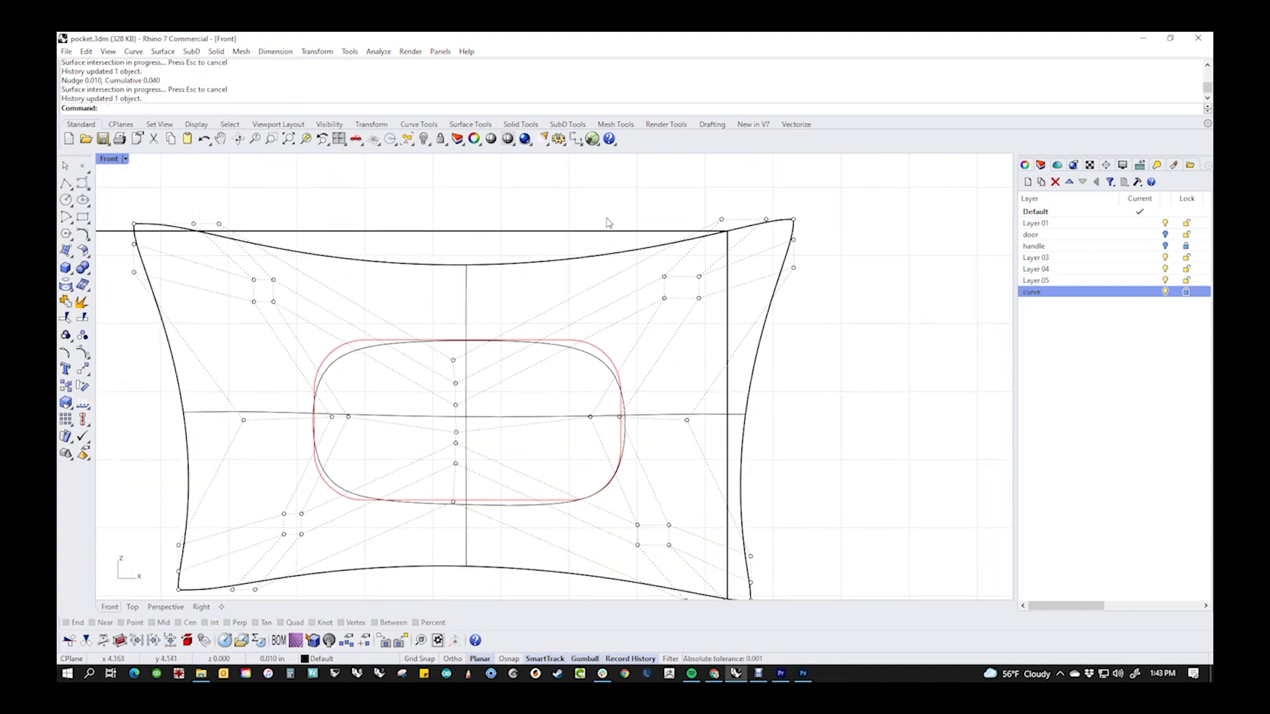
left_click_drag(588, 187, 916, 337)
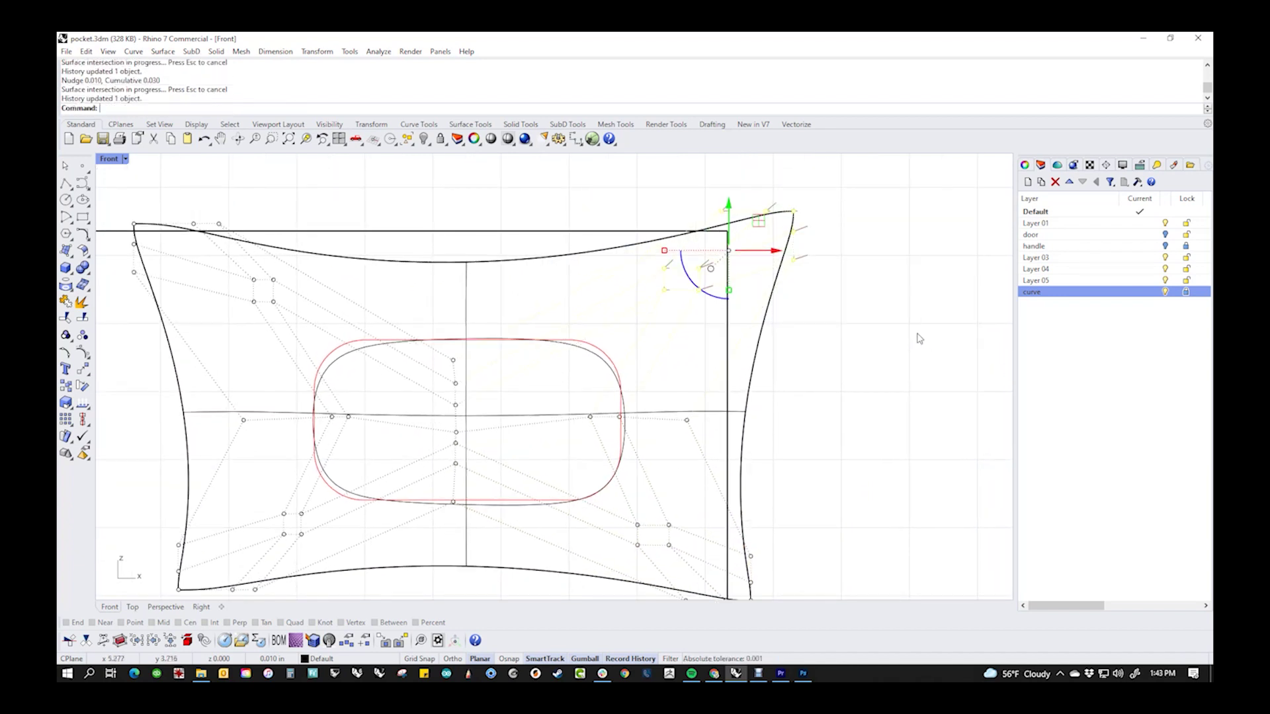
key("alt+Up")
key("alt+Up")
key("alt+Right")
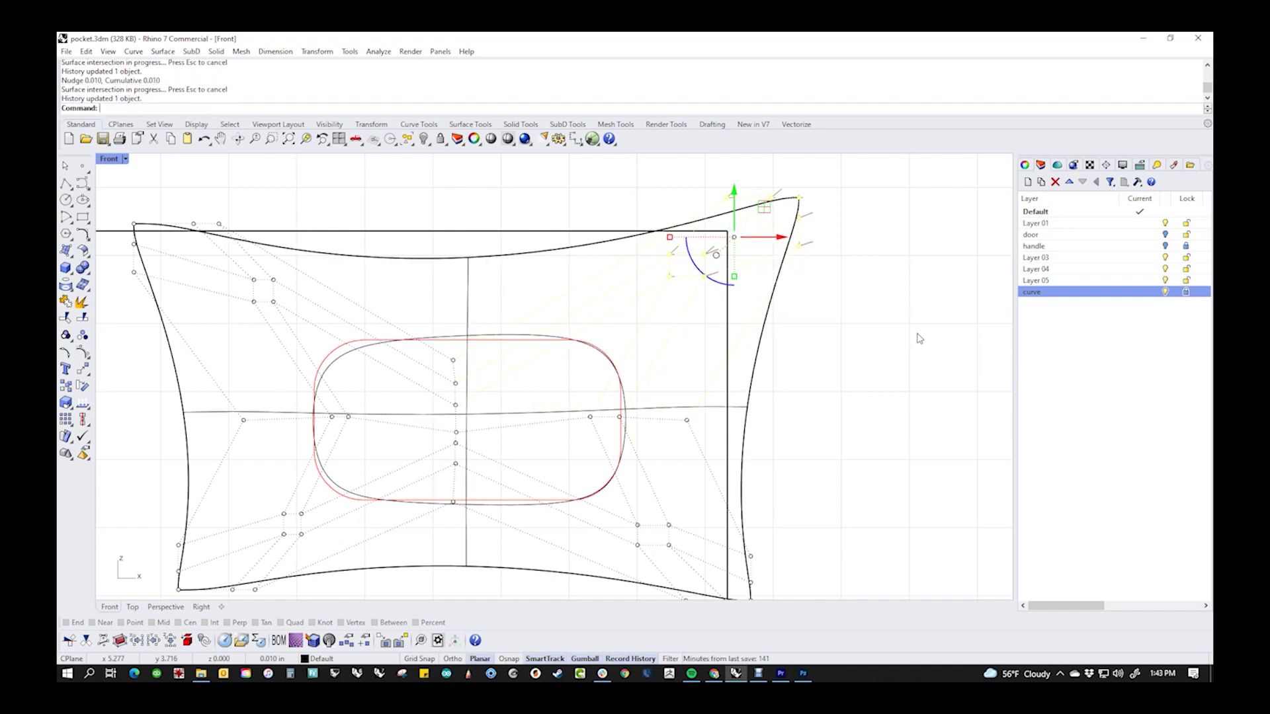
left_click(919, 338)
- Nudge the three control points at the right end of the middle row left 0.05 inches
left_click_drag(566, 400, 811, 453)
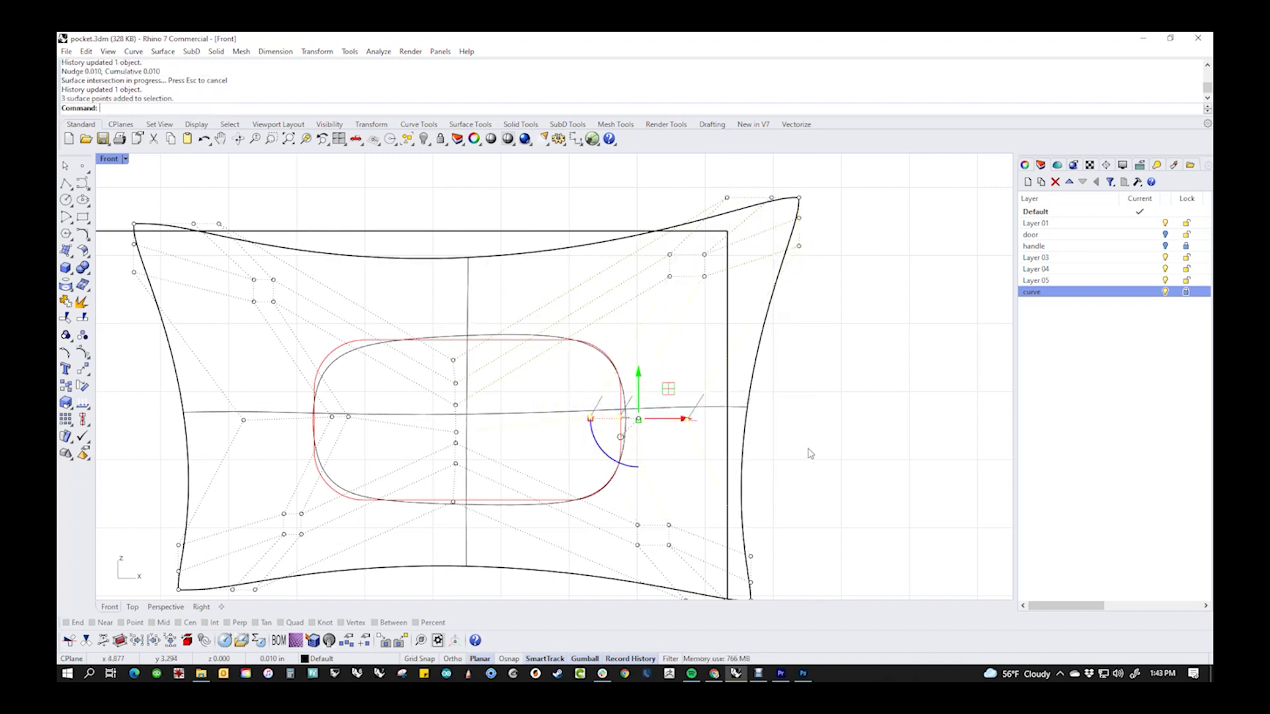
key("alt+Left")
key("alt+Left")
key("alt+Left")
key("alt+Left")
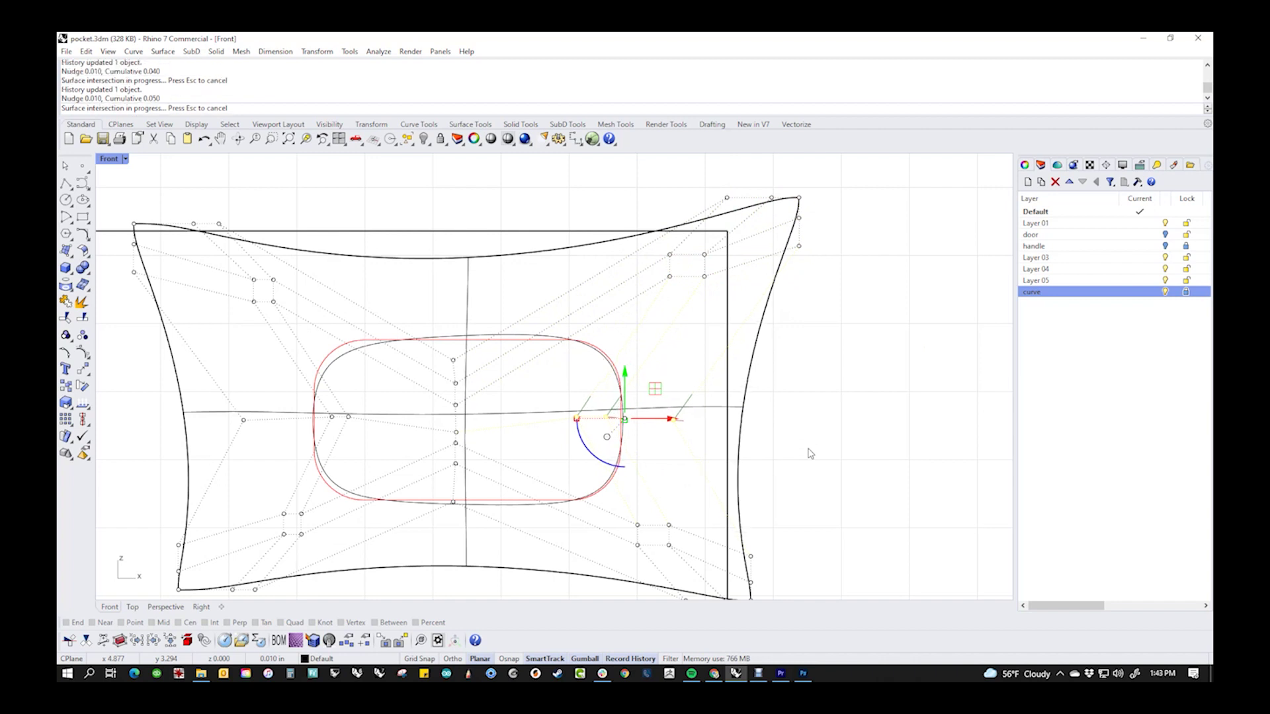
key("Escape")
- Nudge the nine control points at the upper-left corner up about 0.09 inches and left 0.03 inches
key("Left")
key("Left")
key("Left")
key("Left")
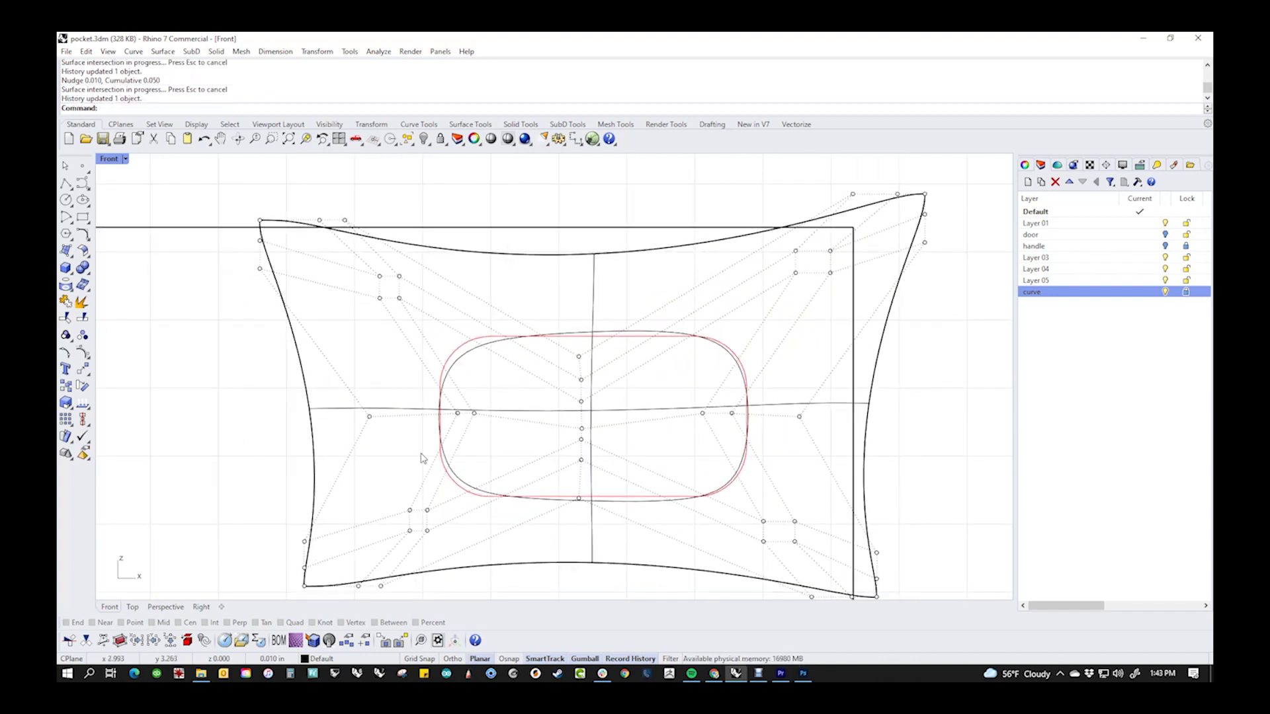
left_click_drag(221, 206, 439, 343)
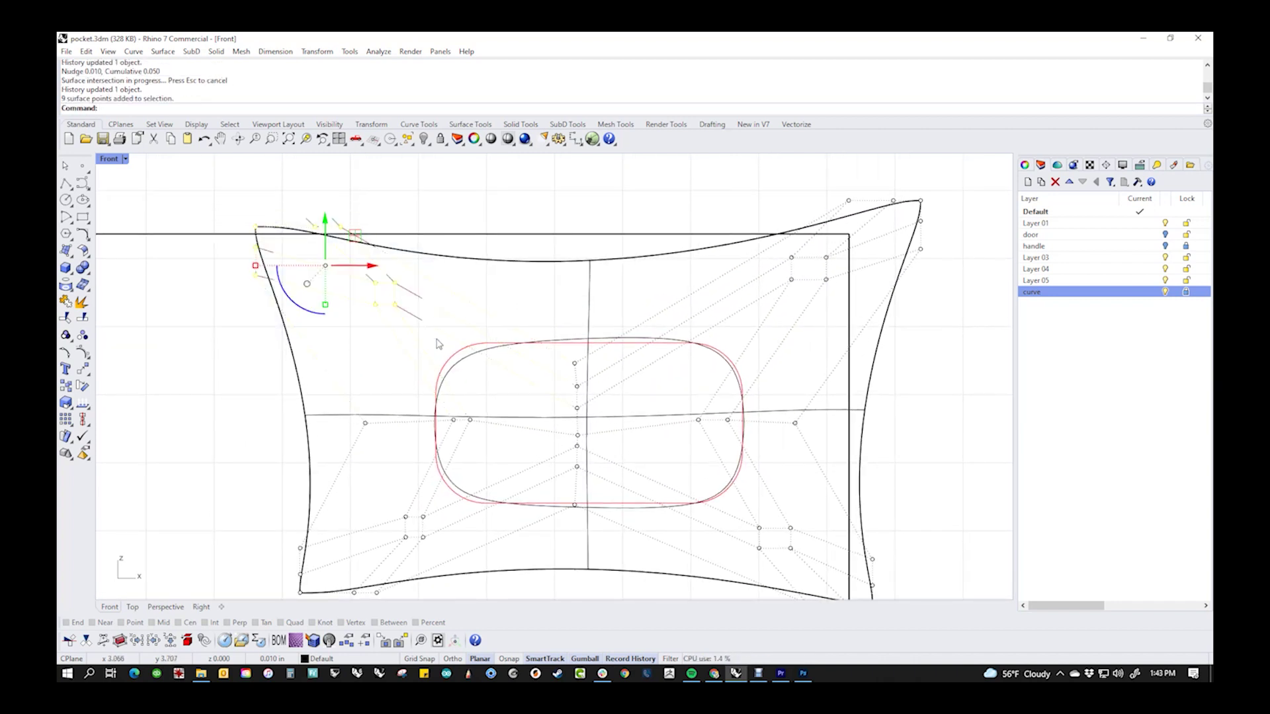
key("alt+Up")
key("alt+Up")
key("alt+Up")
key("alt+Up")
key("alt+Up")
key("alt+Up")
key("alt+Up")
key("alt+Up")
key("alt+Up")
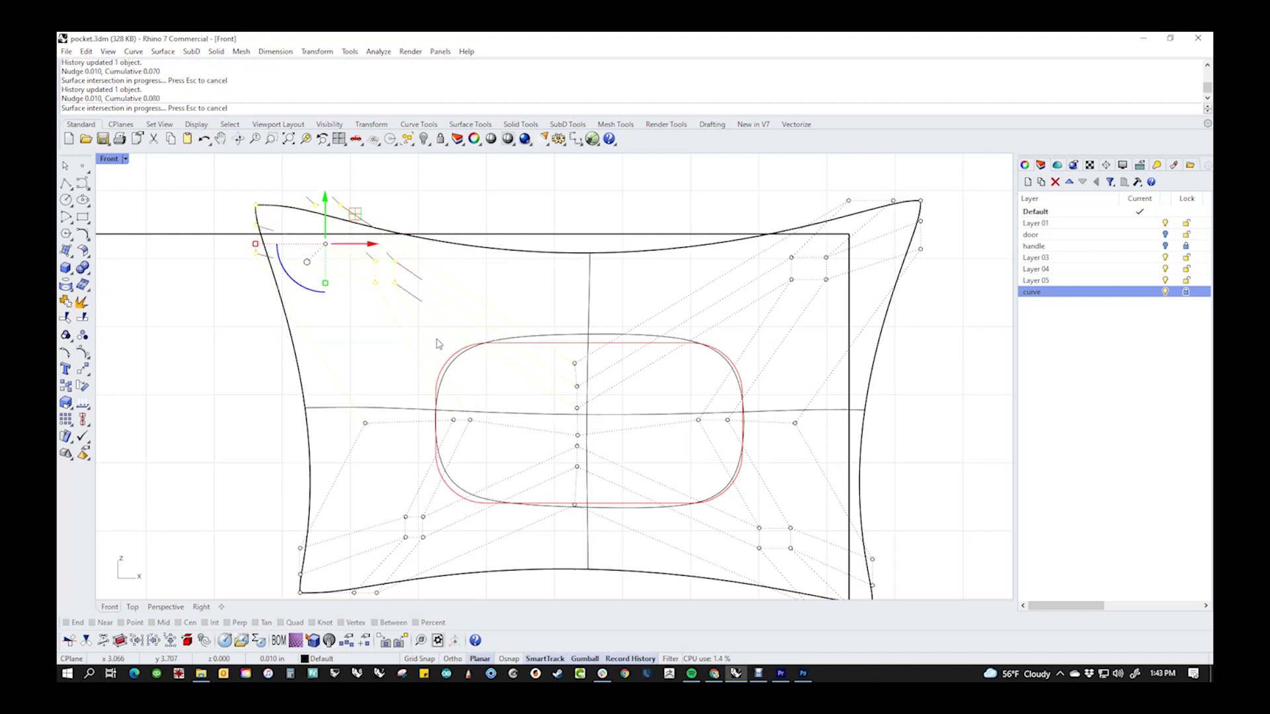
key("alt+Left")
key("alt+Left")
key("alt+Left")
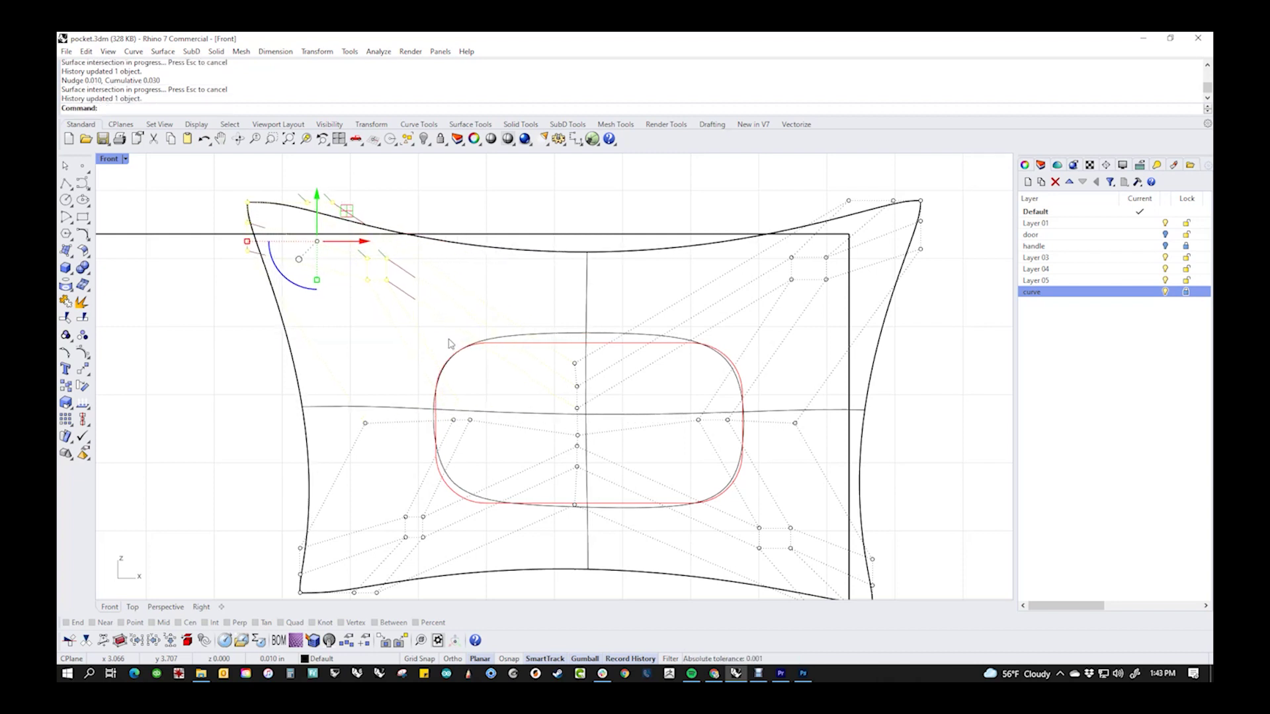
- Select the three upper control points of the centre column and scale them closer together vertically
left_click(630, 221)
left_click_drag(541, 212, 612, 381)
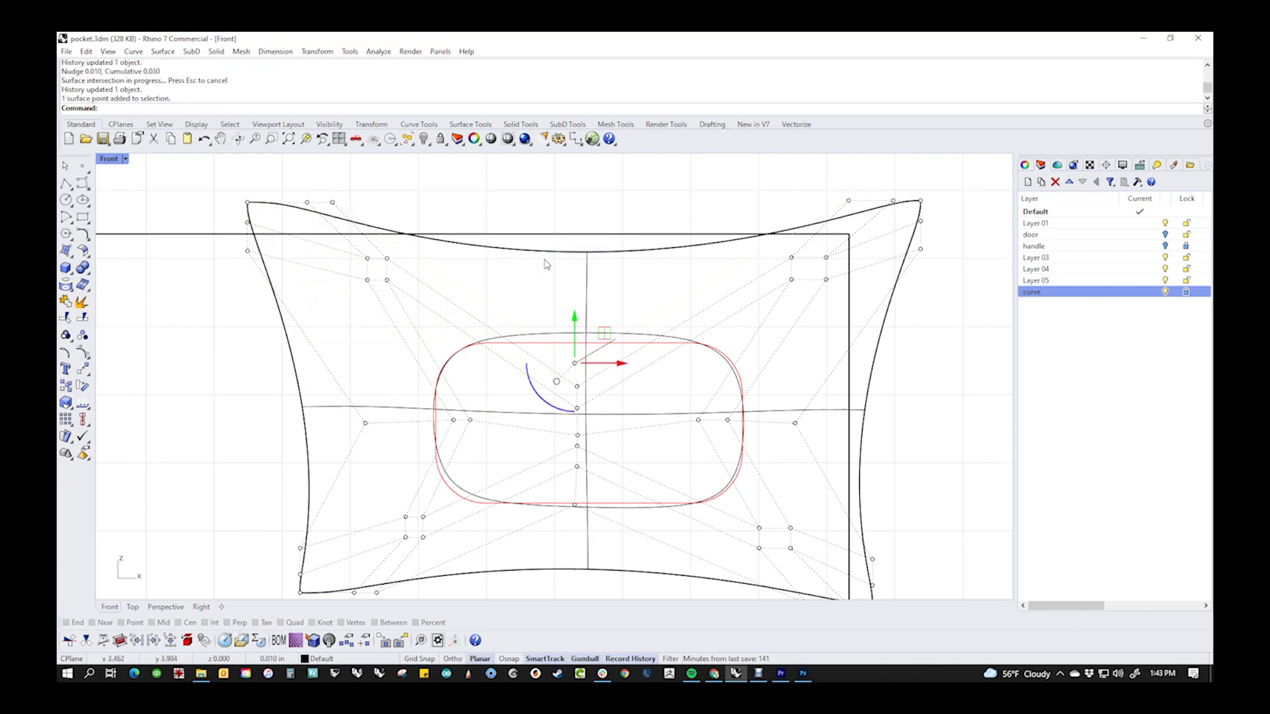
left_click_drag(558, 200, 675, 441)
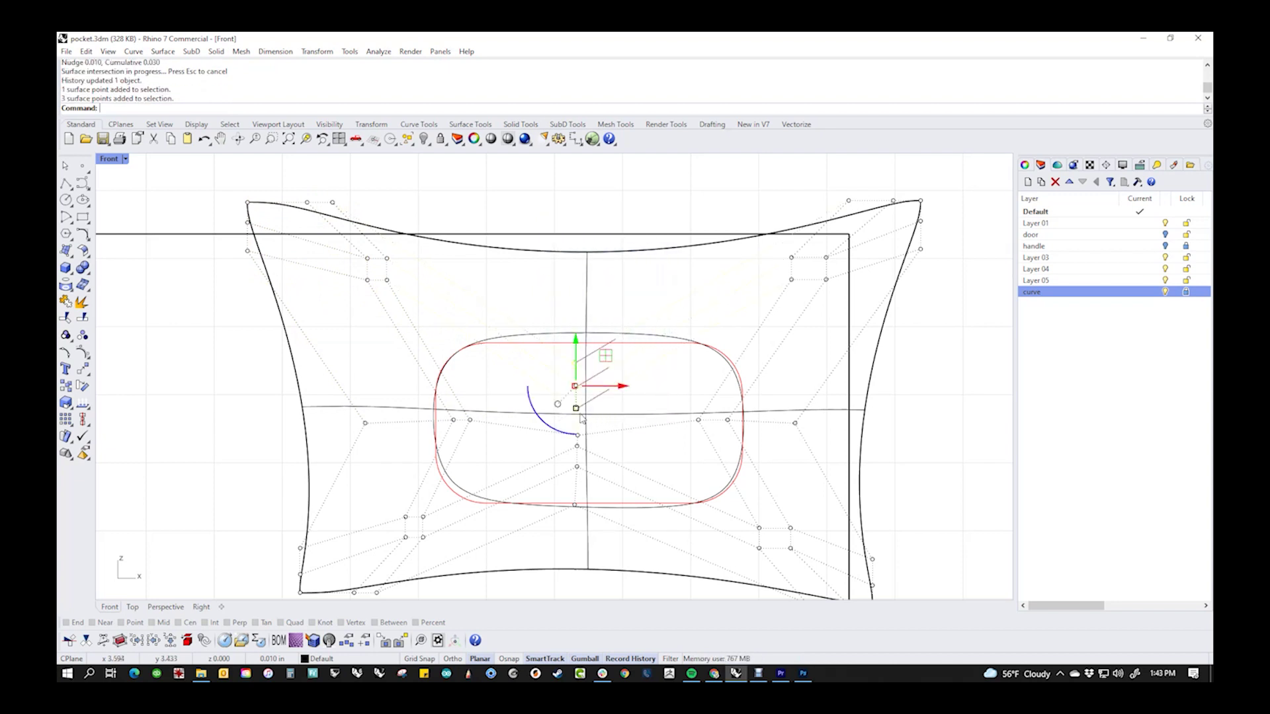
left_click_drag(576, 408, 576, 393)
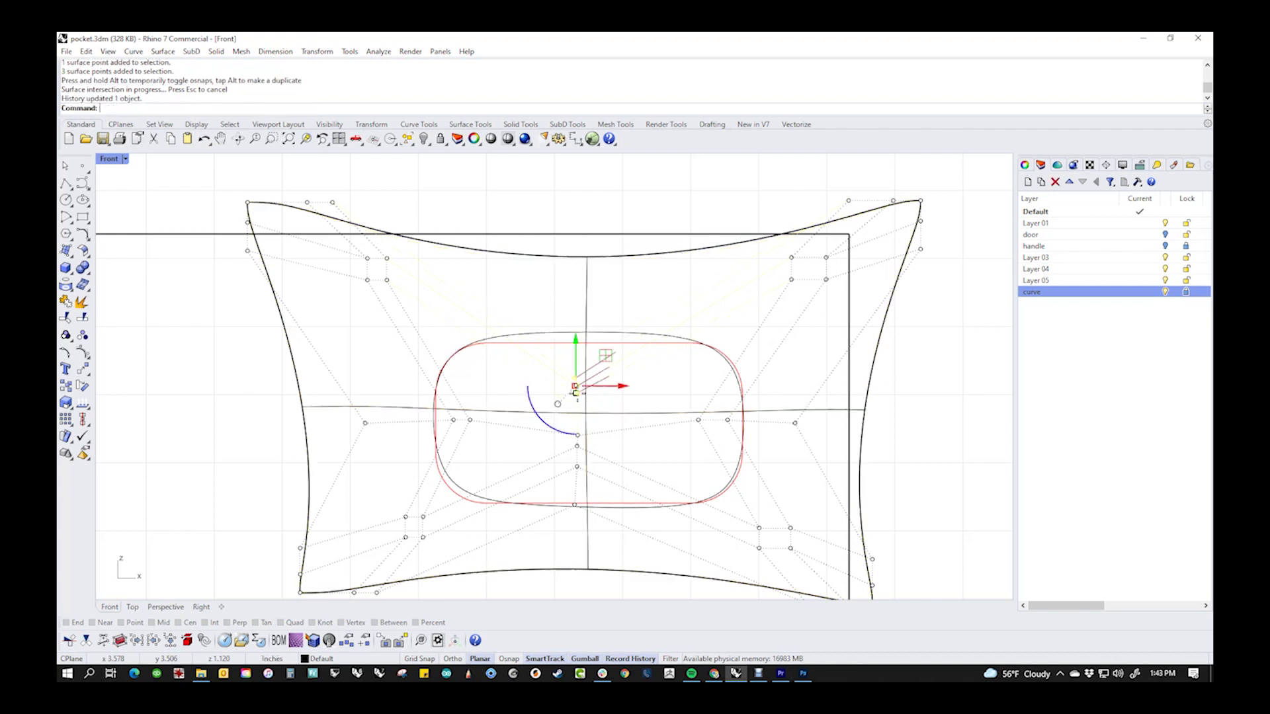
- Nudge the three upper centre-column control points down 0.16 inches to bring the intersection curve's upper edge towards the outline
key("alt+Down")
key("alt+Down")
key("alt+Down")
key("alt+Down")
key("alt+Down")
key("alt+Down")
key("alt+Down")
key("alt+Down")
key("alt+Down")
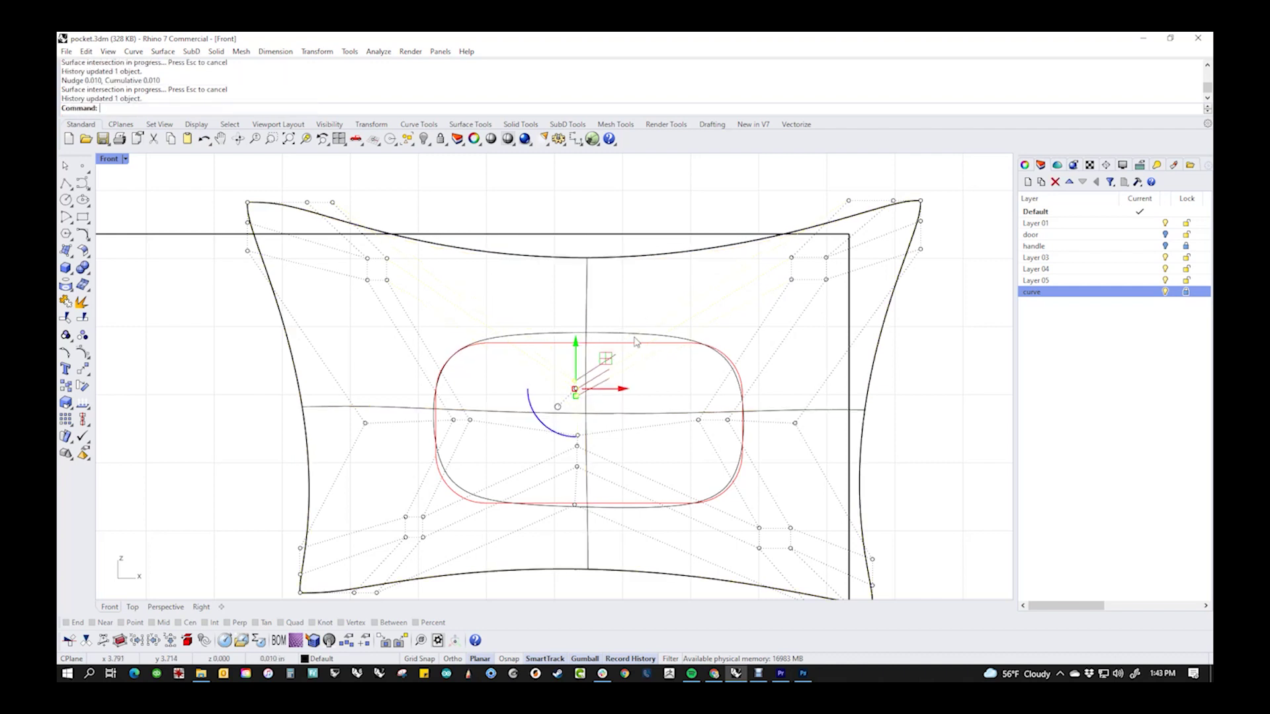
key("alt+Down")
key("alt+Down")
key("alt+Down")
key("alt+Down")
key("alt+Down")
key("alt+Down")
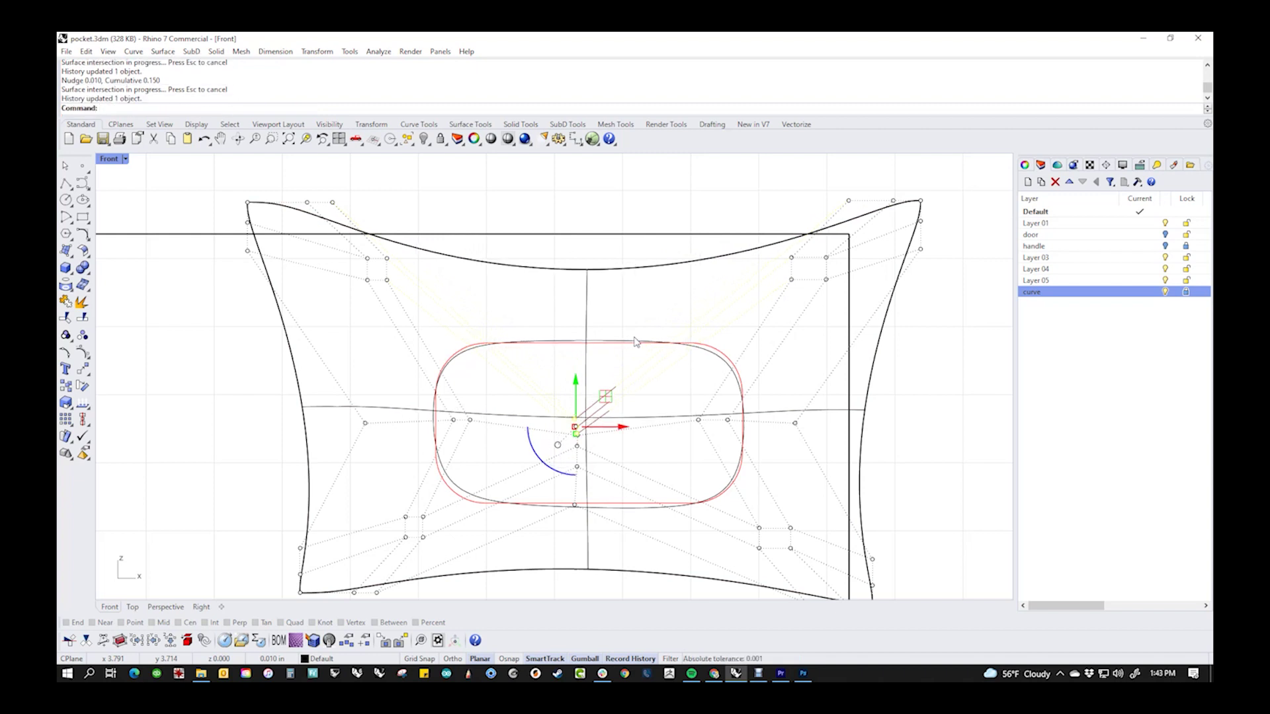
key("alt+Down")
- Nudge the nine control points at the upper-right corner right about 0.03 inches and up about 0.02 inches
right_click_drag(703, 199, 591, 222)
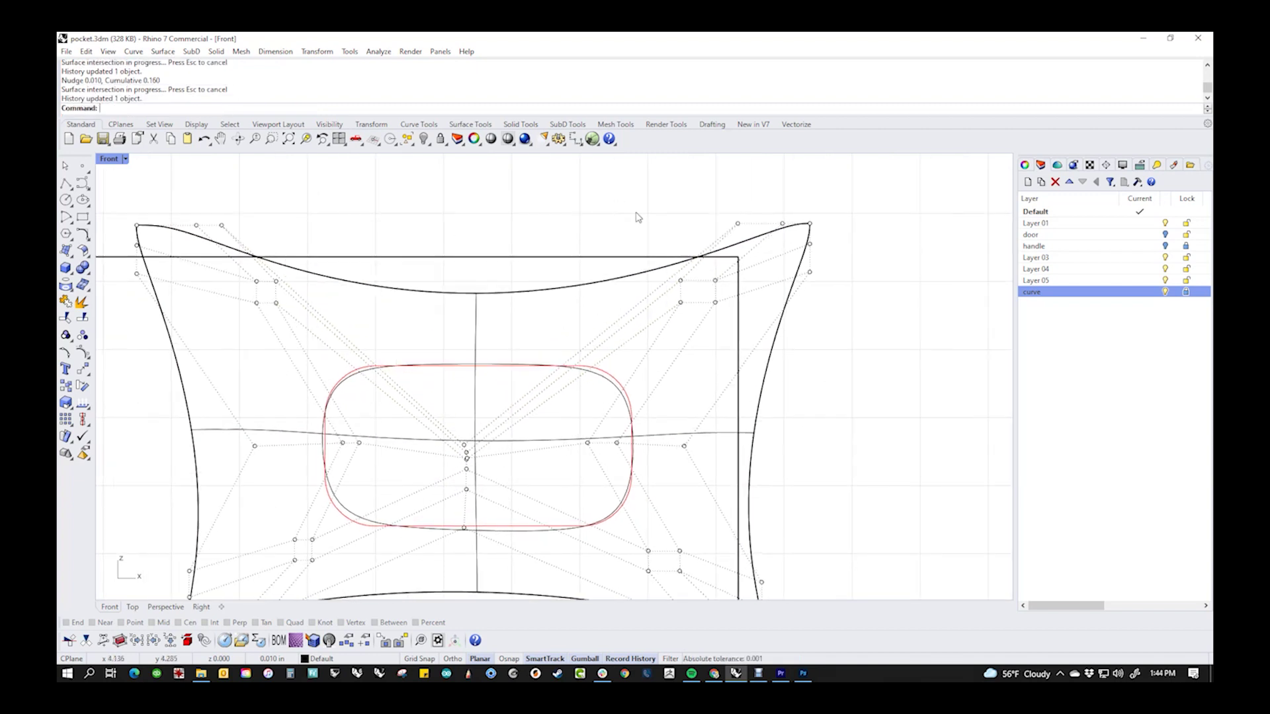
left_click_drag(615, 203, 926, 341)
key("alt+Right")
key("alt+Right")
key("alt+Right")
key("alt+Right")
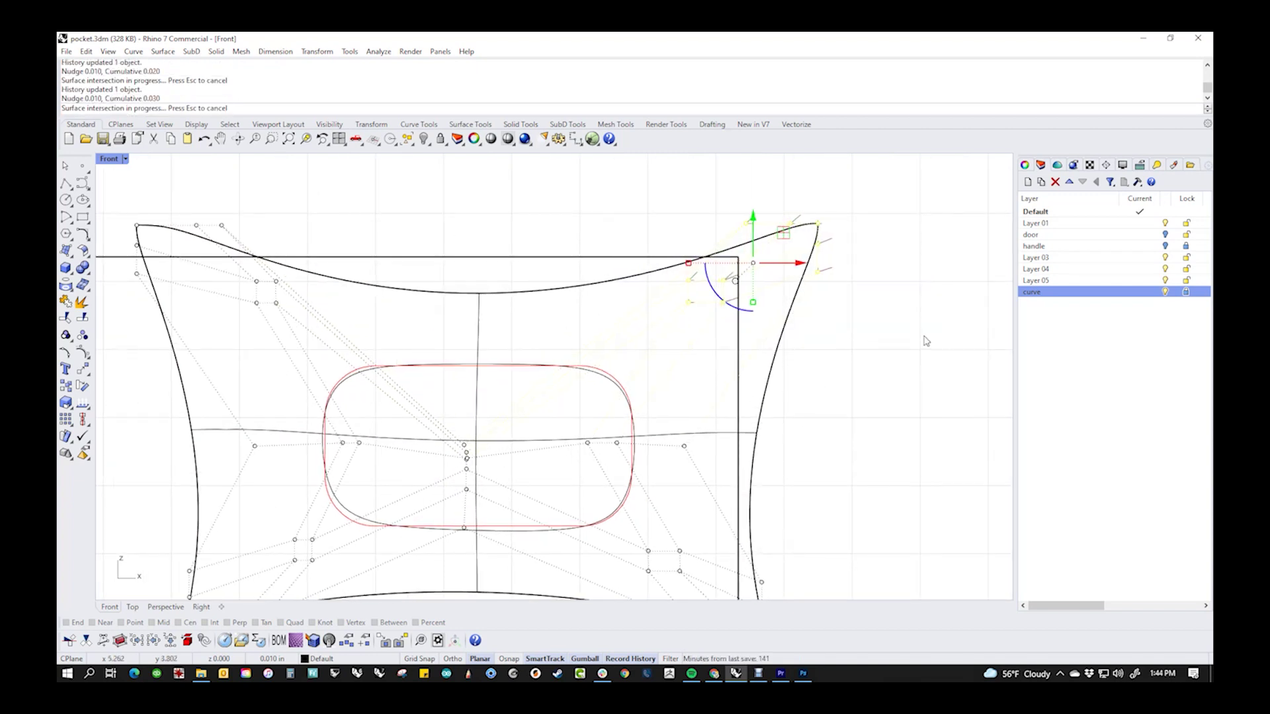
key("alt+Up")
key("alt+Up")
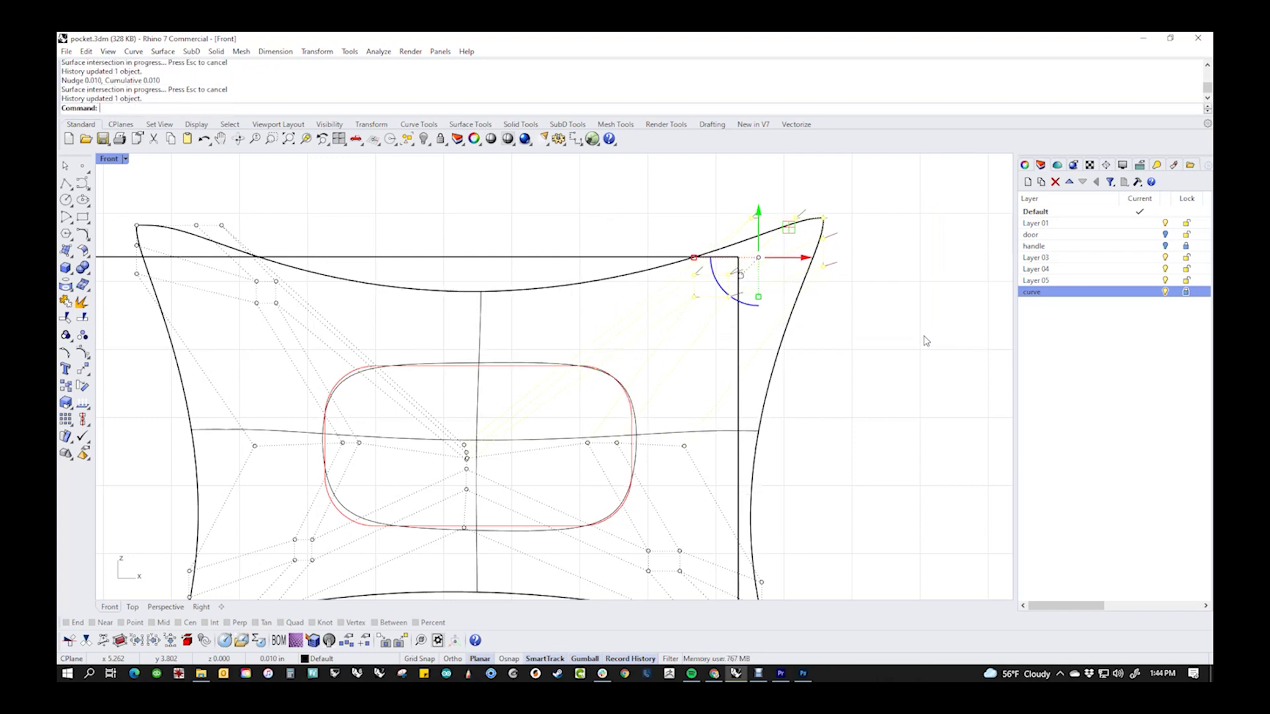
key("alt+Left")
key("Escape")
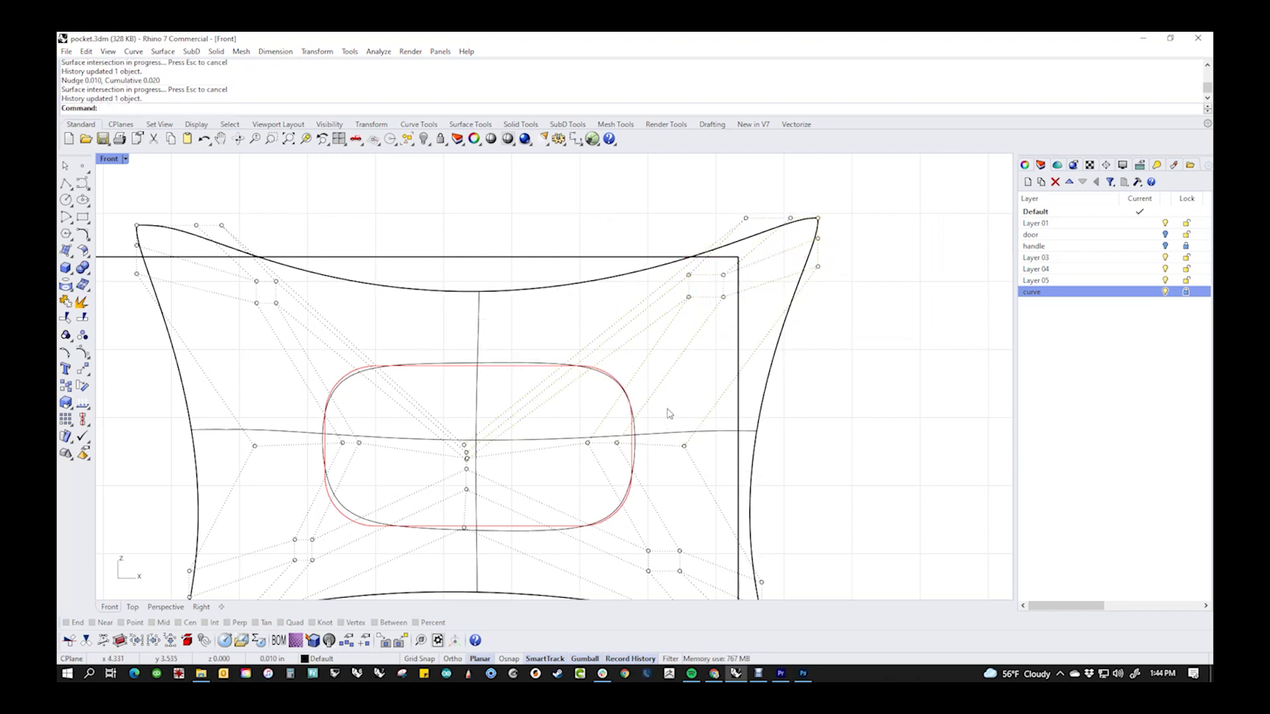
- Nudge only the outermost control point on the middle row's right side left 0.12 inches
left_click(684, 446)
key("alt+Left")
key("alt+Left")
key("alt+Left")
key("alt+Left")
key("alt+Left")
key("alt+Left")
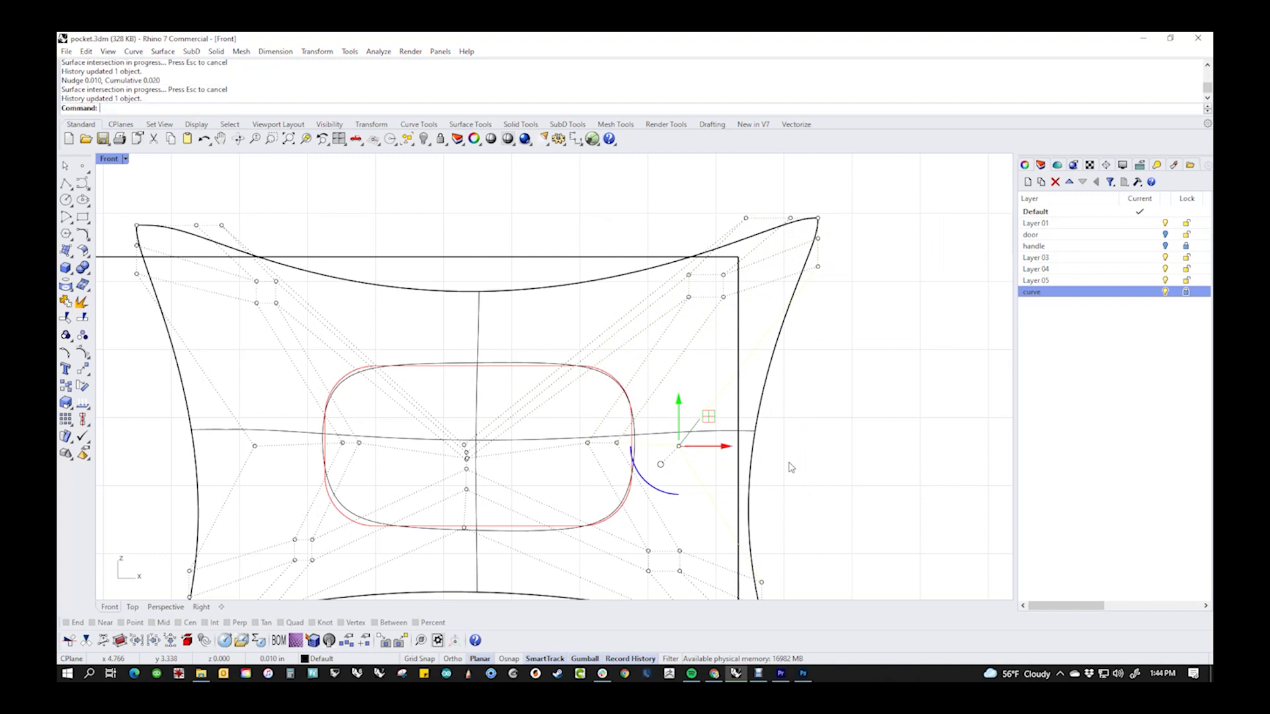
key("alt+Left")
key("alt+Left")
key("alt+Left")
key("alt+Left")
key("alt+Left")
key("alt+Left")
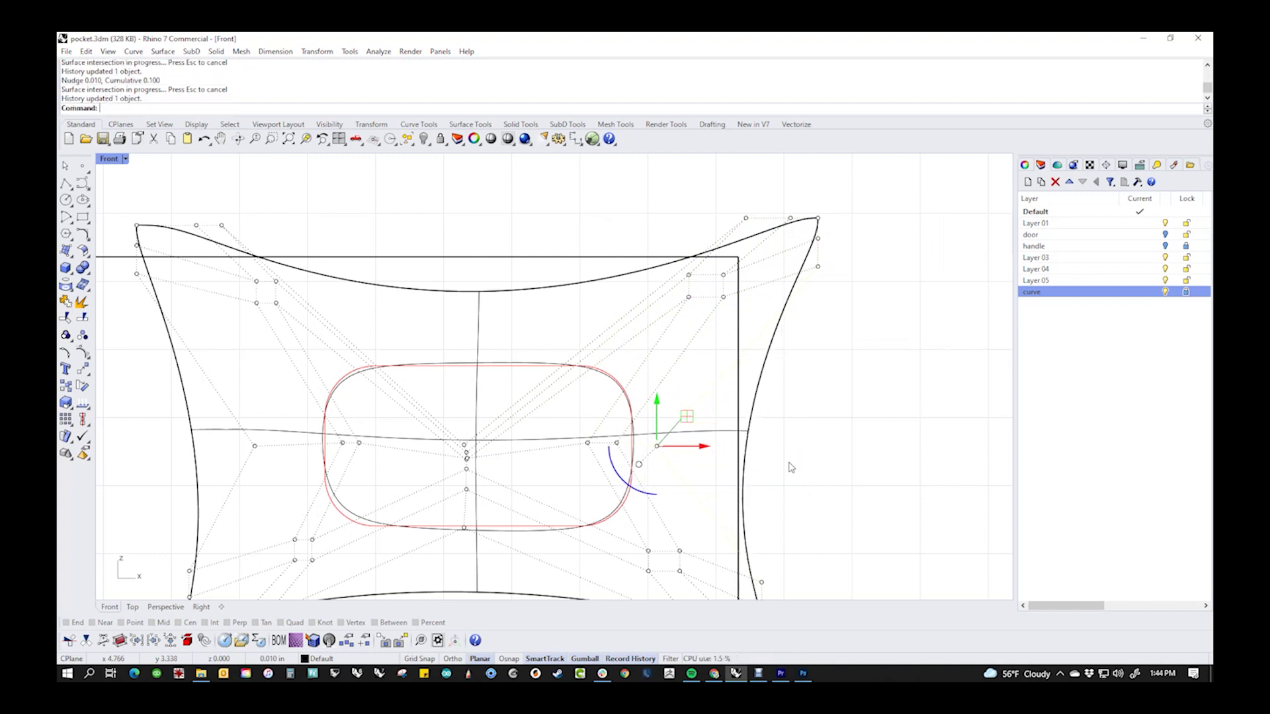
key("Escape")
- Nudge only the outermost control point on the middle row's left side right 0.07 inches
right_click_drag(791, 467, 813, 486)
right_click_drag(699, 486, 690, 507)
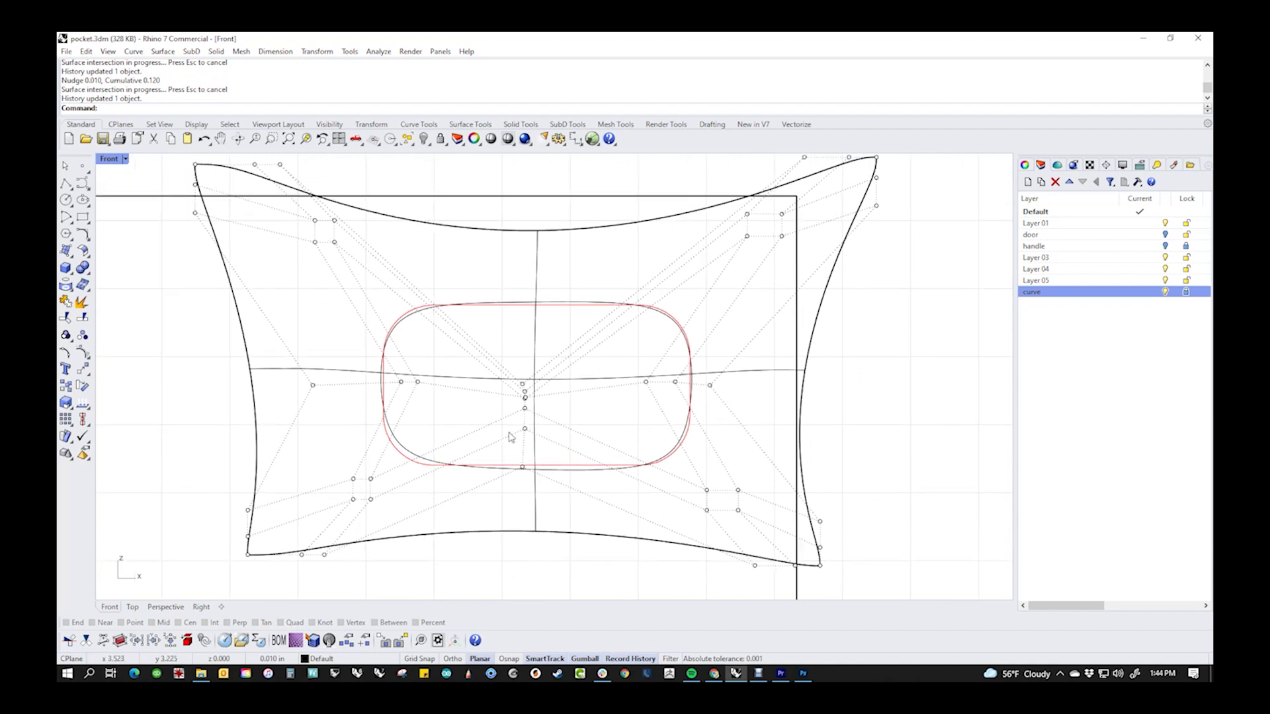
left_click_drag(227, 371, 342, 417)
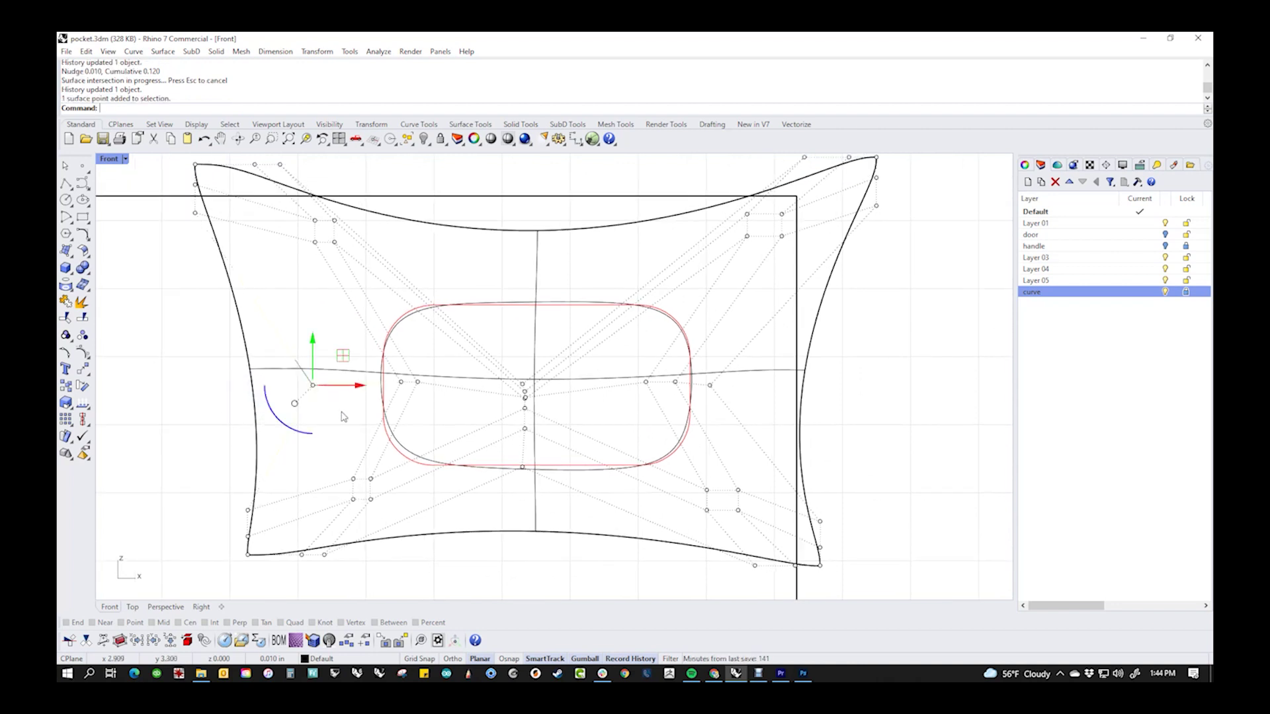
key("alt+Right")
key("alt+Right")
key("alt+Right")
key("alt+Right")
key("alt+Right")
key("alt+Right")
key("alt+Right")
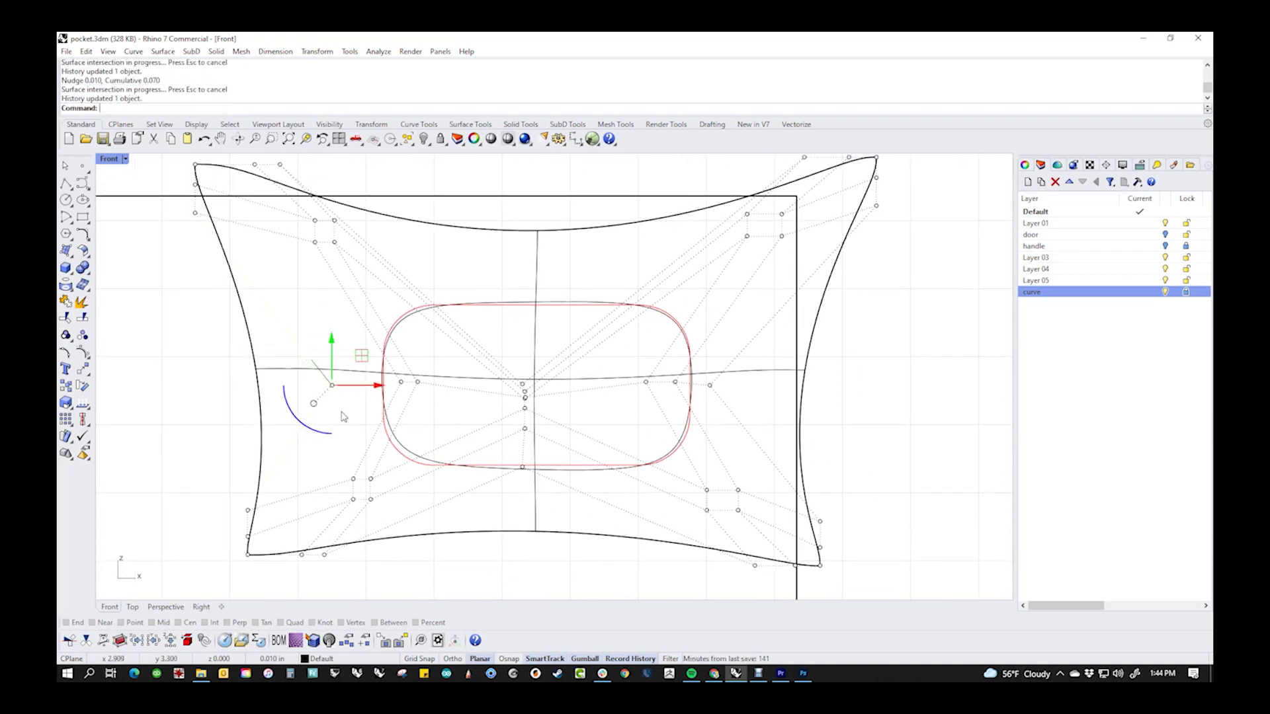
key("Escape")
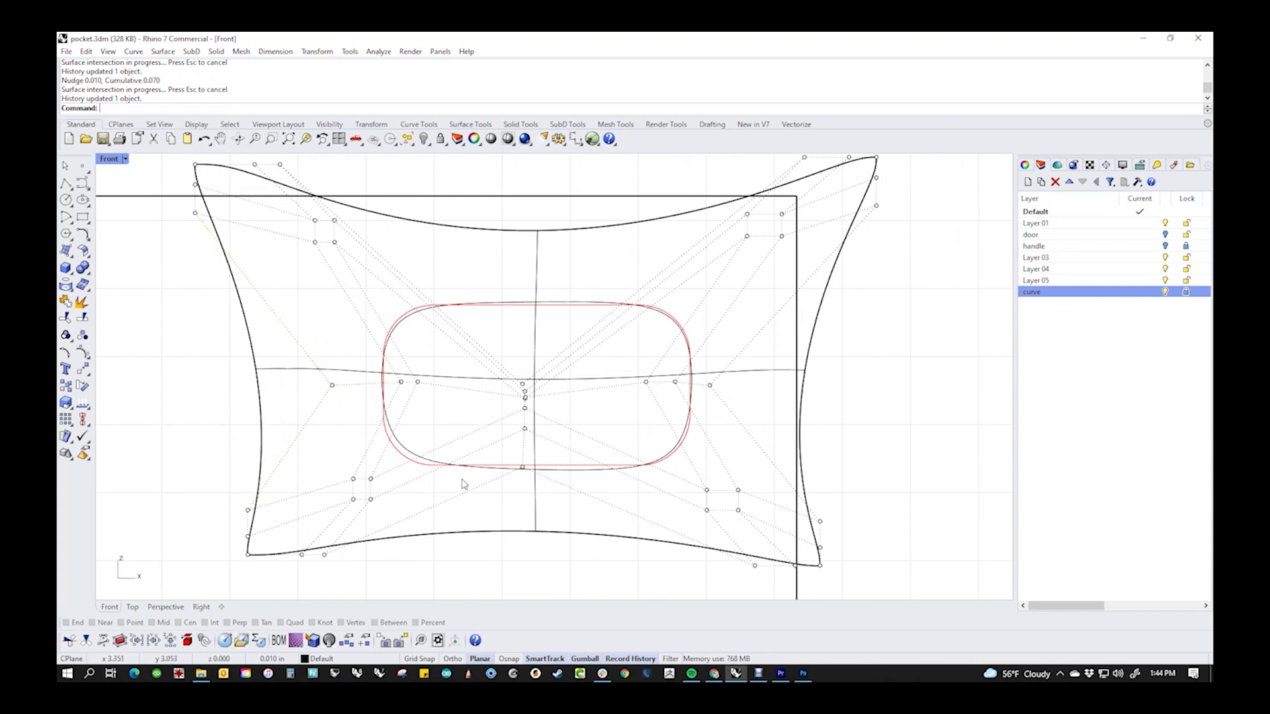
- Nudge the nine control points at the lower-left corner left about 0.04 inches and down 0.03 inches
left_click_drag(195, 468, 417, 589)
key("alt+Down")
key("alt+Left")
key("alt+Left")
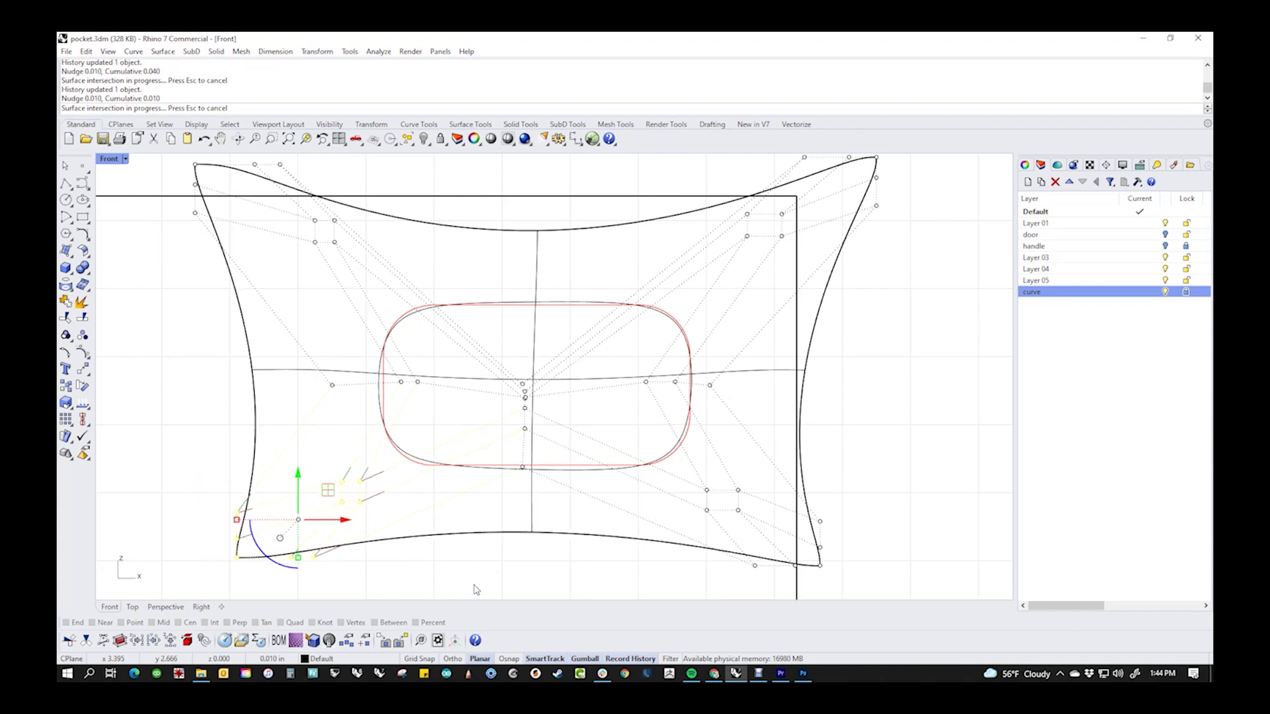
key("alt+Down")
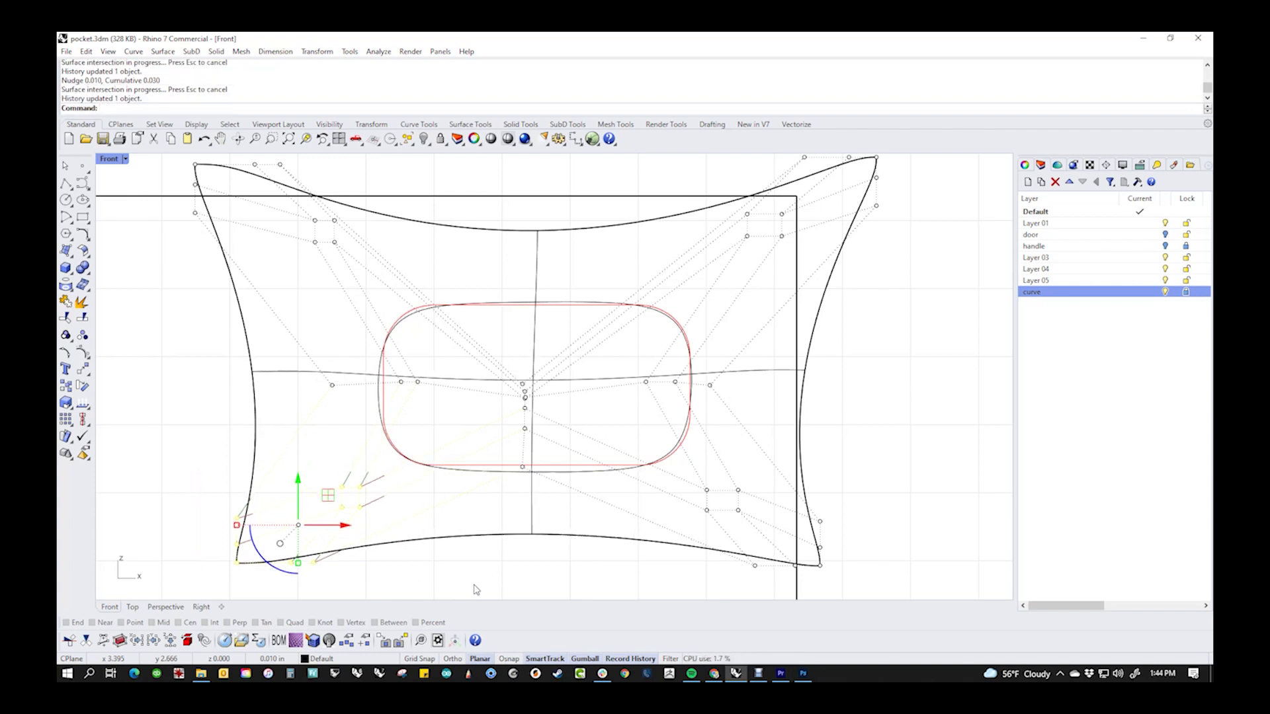
key("Escape")
- Nudge the three control points at the left end of the middle row right 0.07 inches
left_click_drag(170, 363, 442, 398)
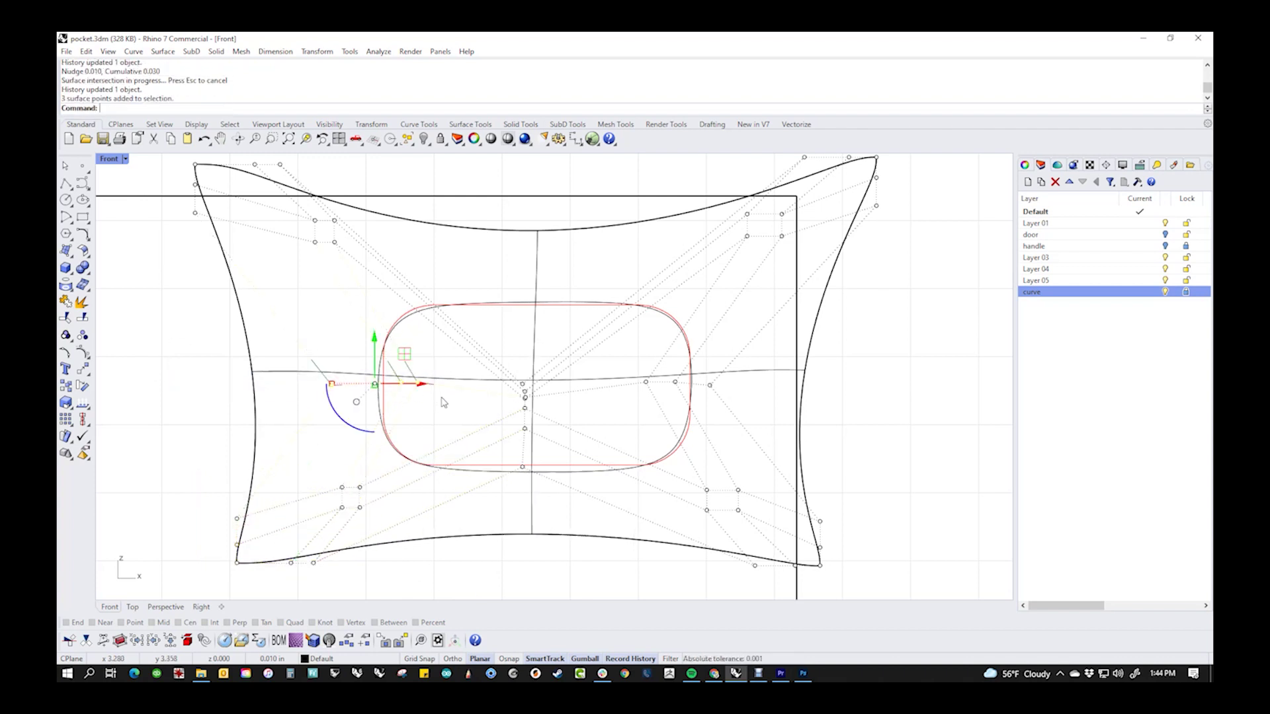
key("alt+Right")
key("alt+Right")
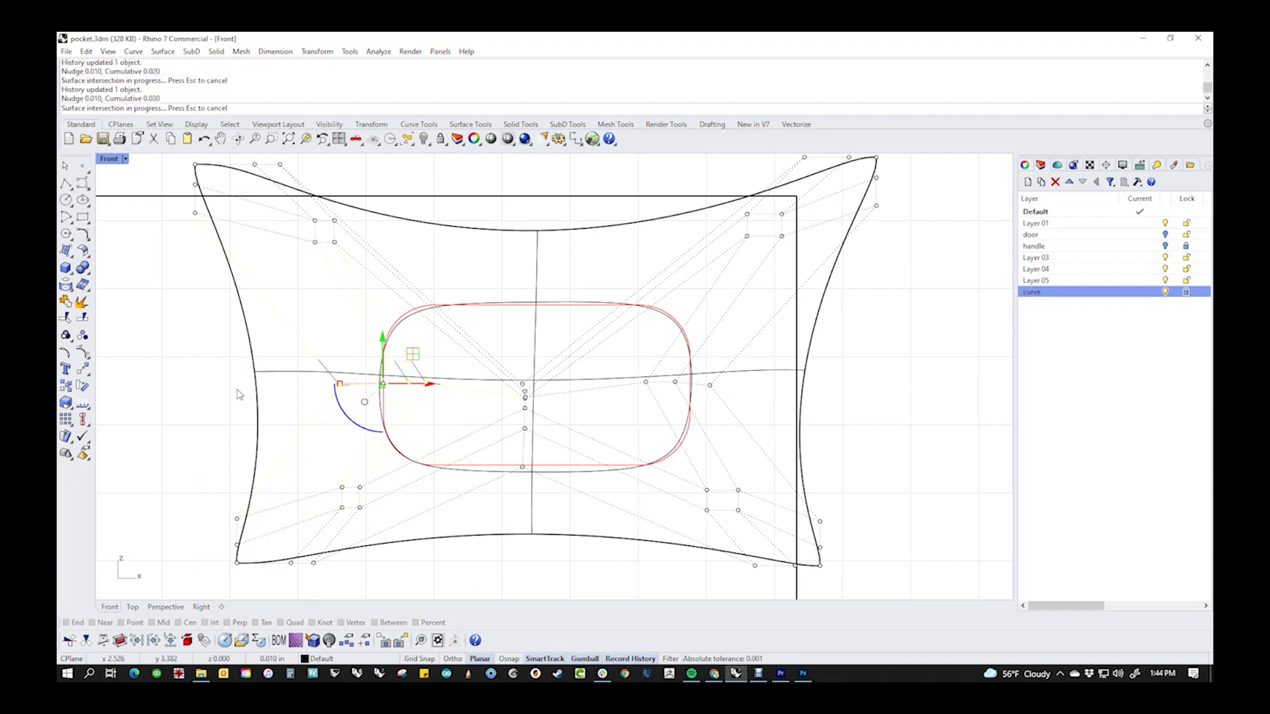
key("alt+Right")
key("alt+Right")
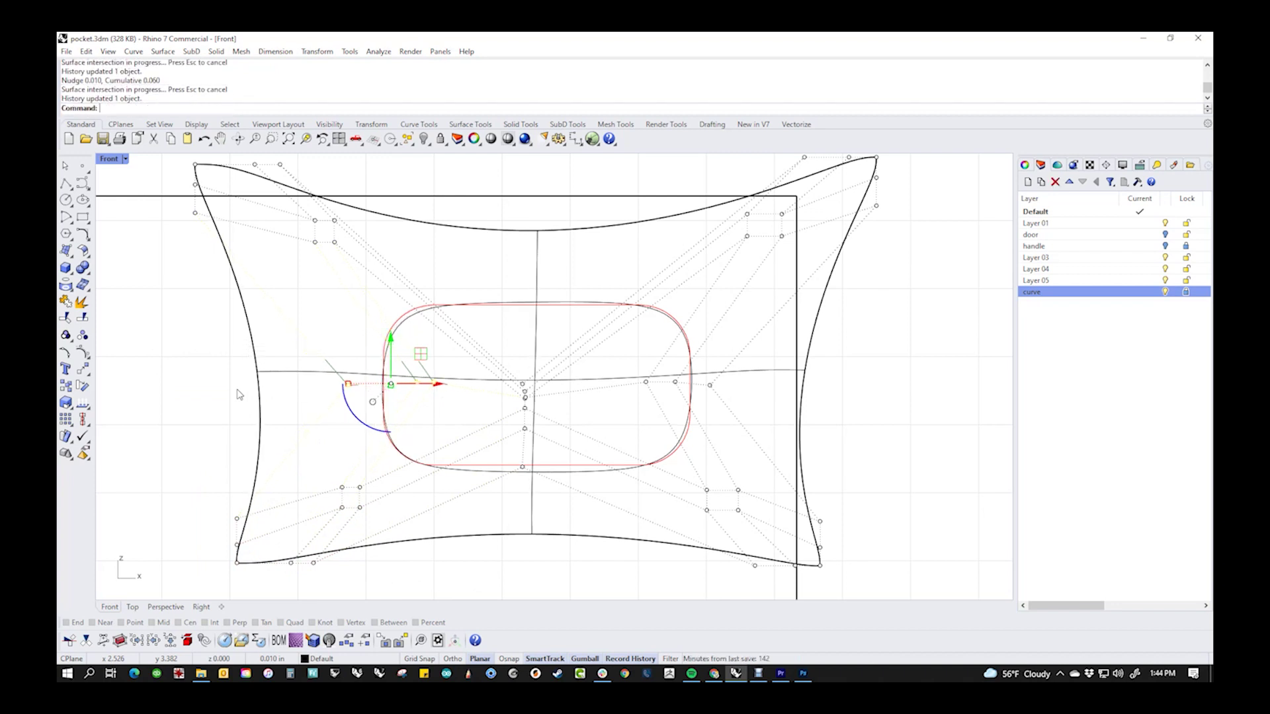
key("Escape")
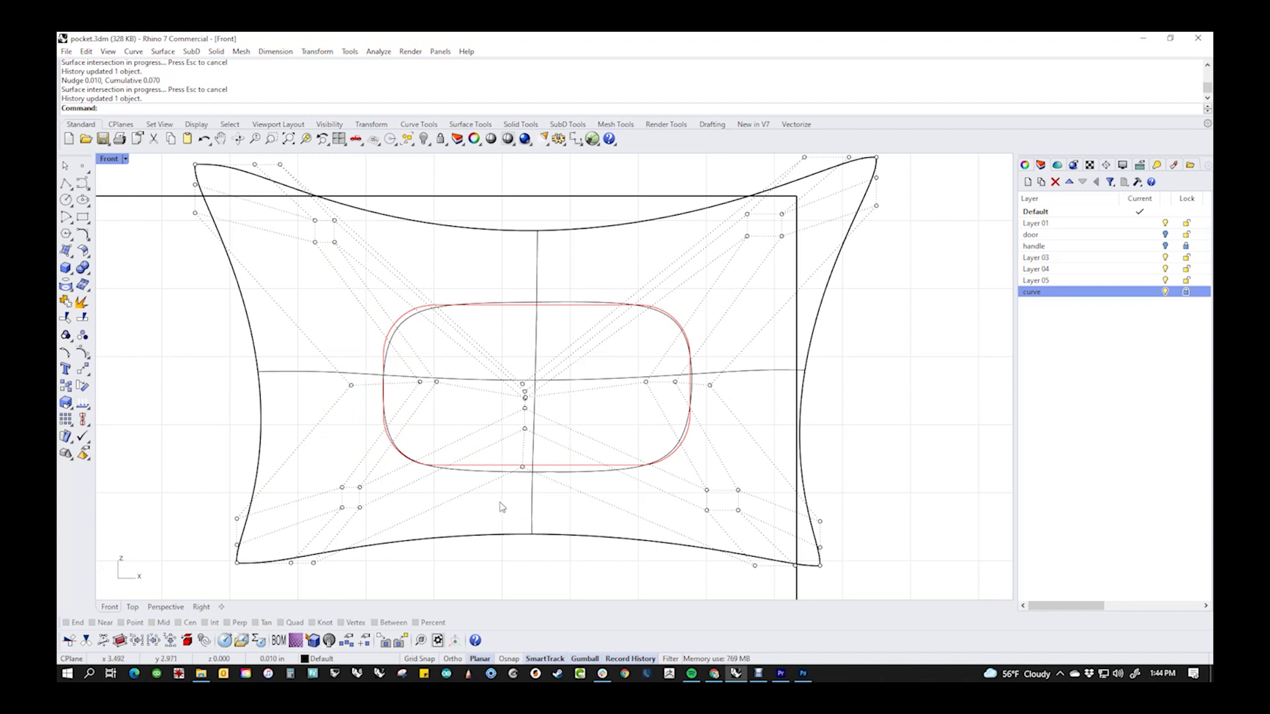
- Nudge the two lowest control points of the centre column up 0.09 inches
left_click_drag(500, 508, 556, 426)
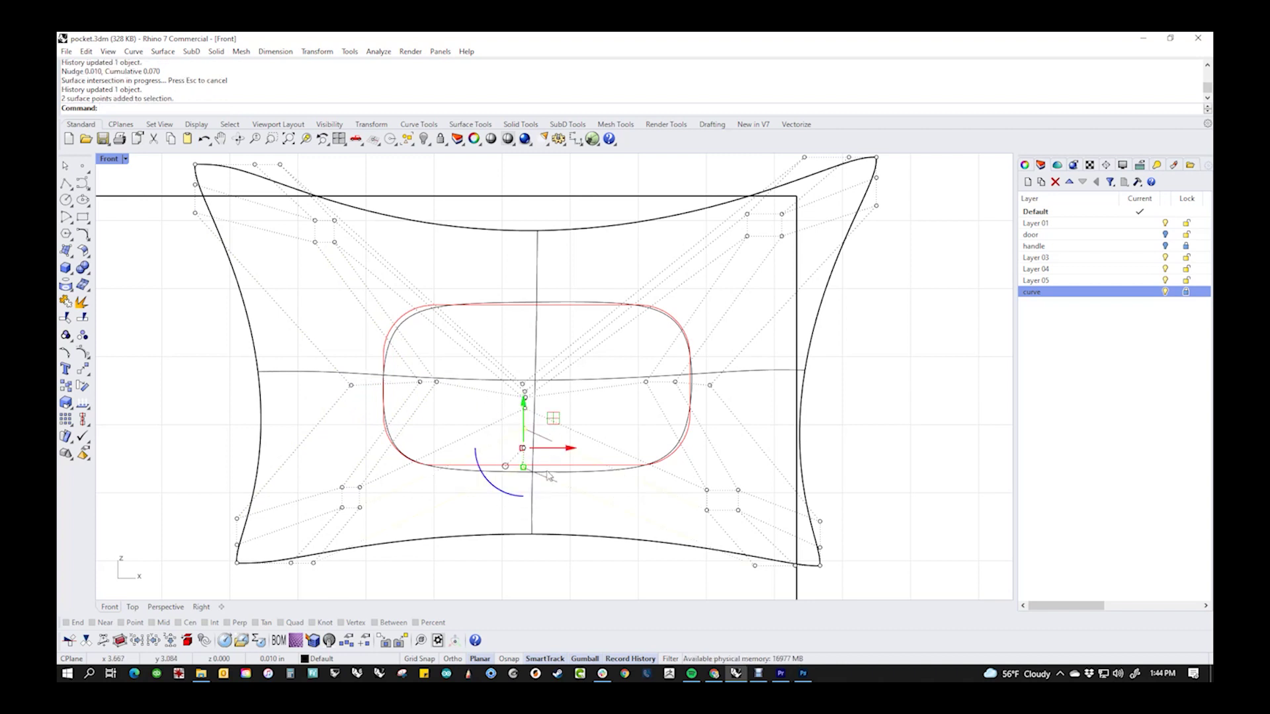
key("alt+Up")
key("alt+Up")
key("alt+Up")
key("alt+Up")
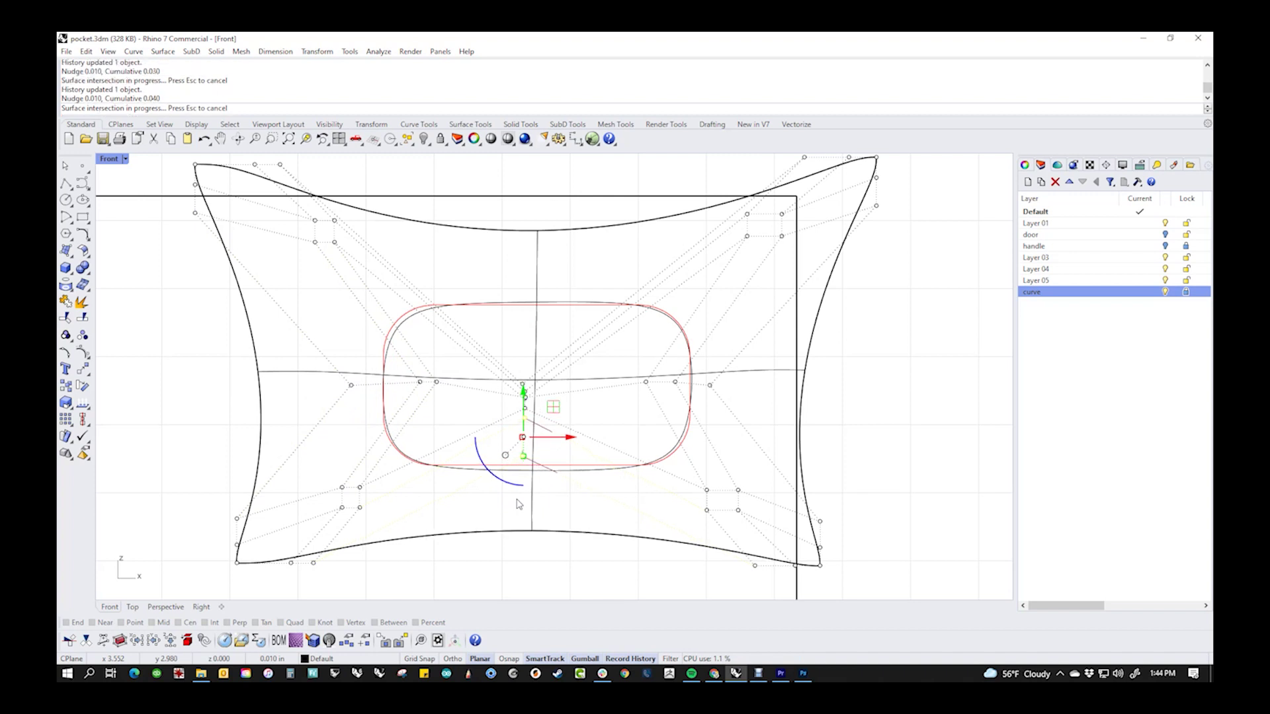
key("alt+Up")
key("alt+Up")
key("alt+Up")
key("alt+Up")
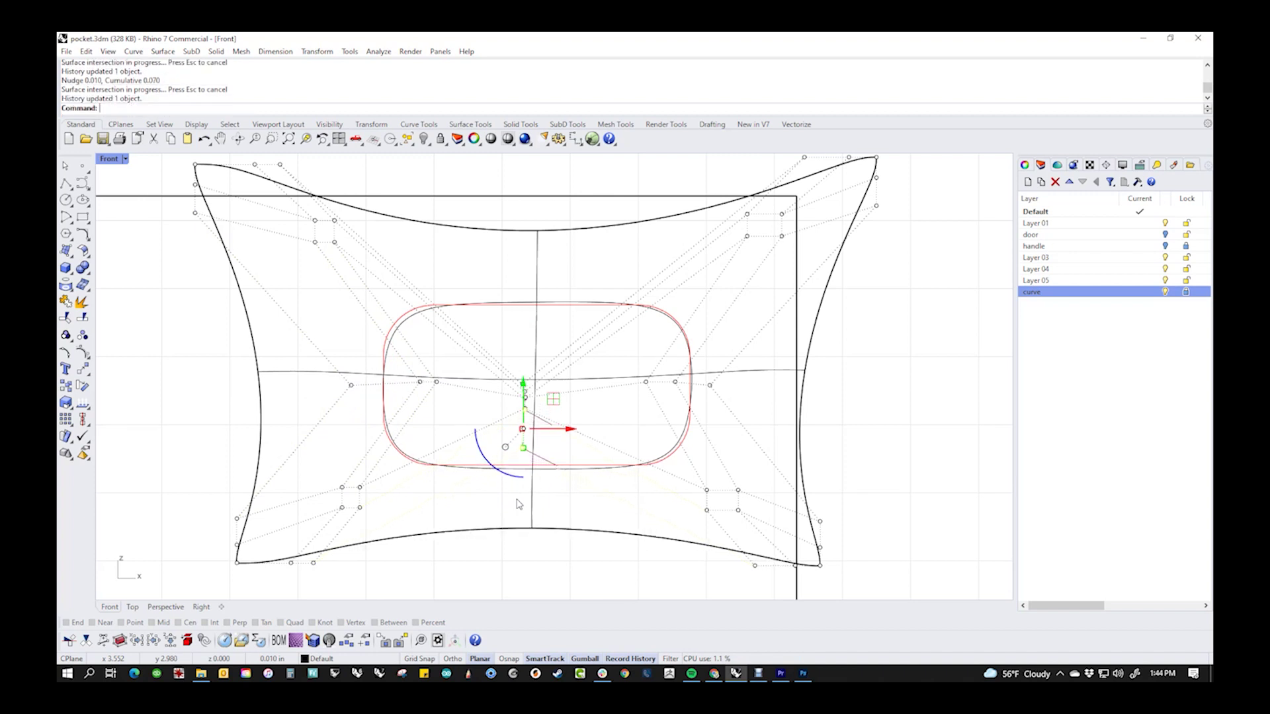
key("alt+Up")
key("Escape")
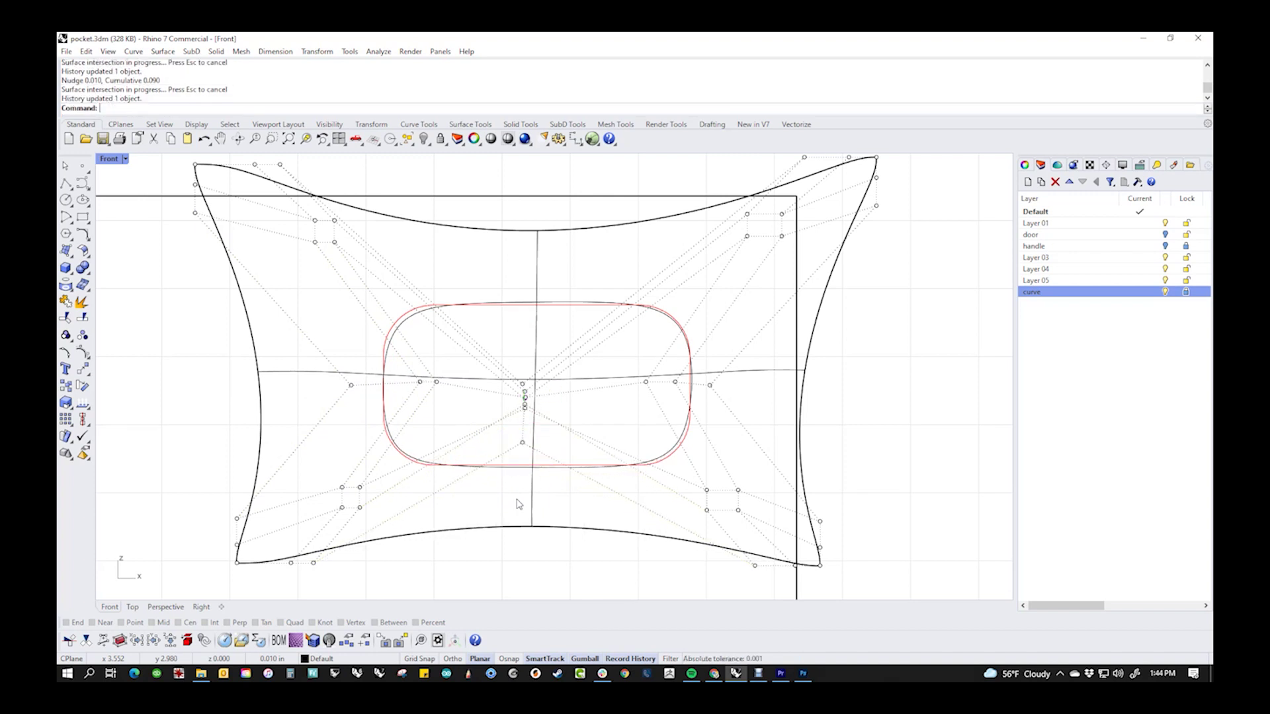
- Turn off the surface's control points and view the pocket and door in Perspective with Shaded display
scroll(842, 446, "down", 3)
key("Escape")
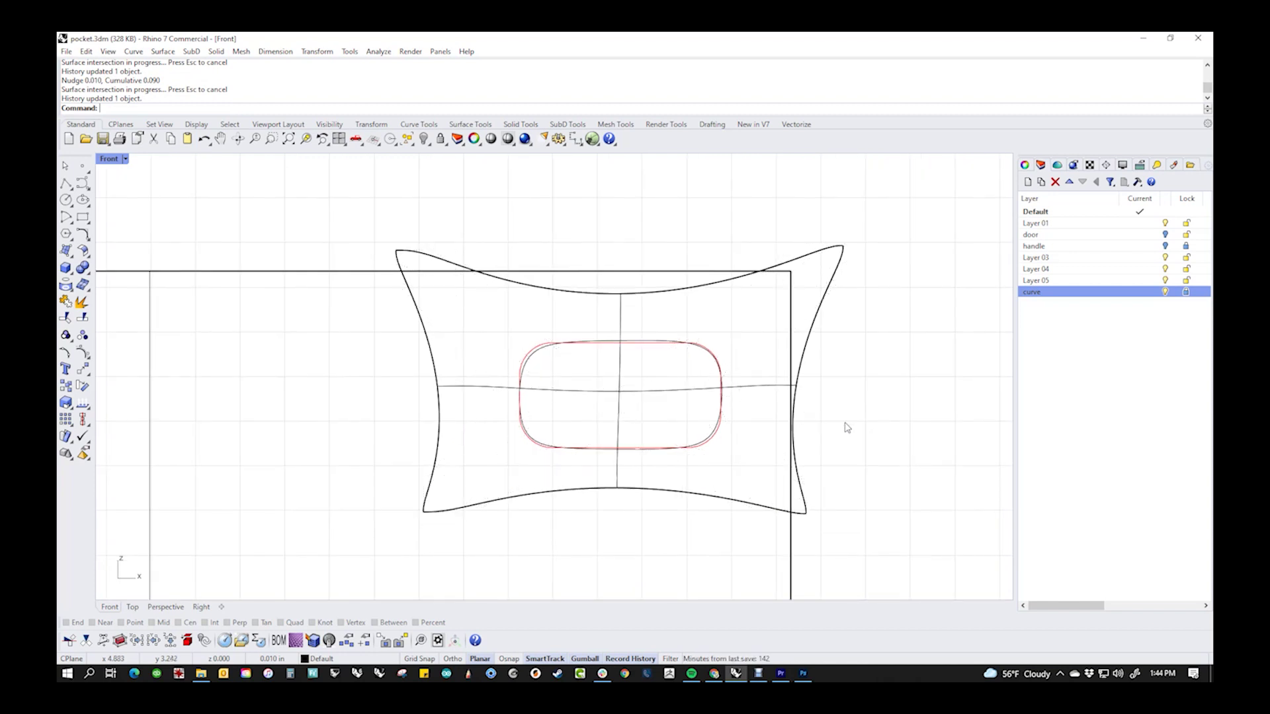
key("ctrl+F4")
middle_click(762, 379)
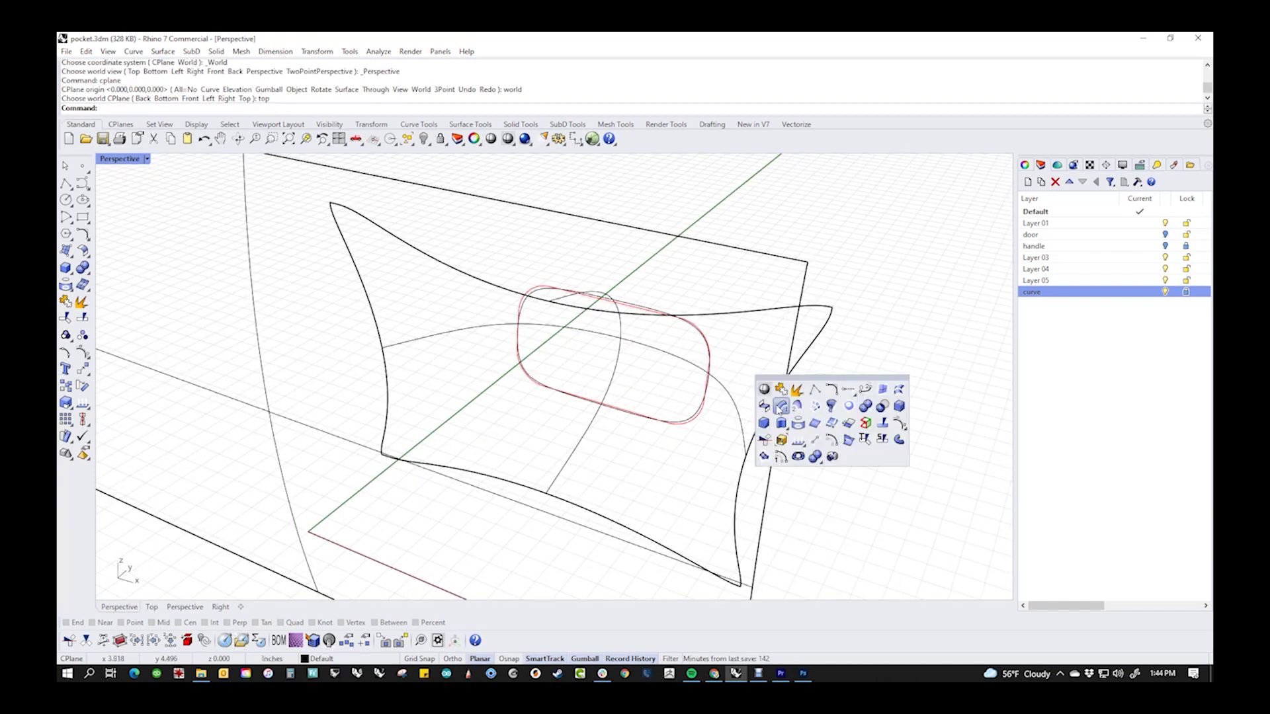
left_click(767, 390)
right_click_drag(755, 494, 680, 431)
scroll(710, 460, "down", 3)
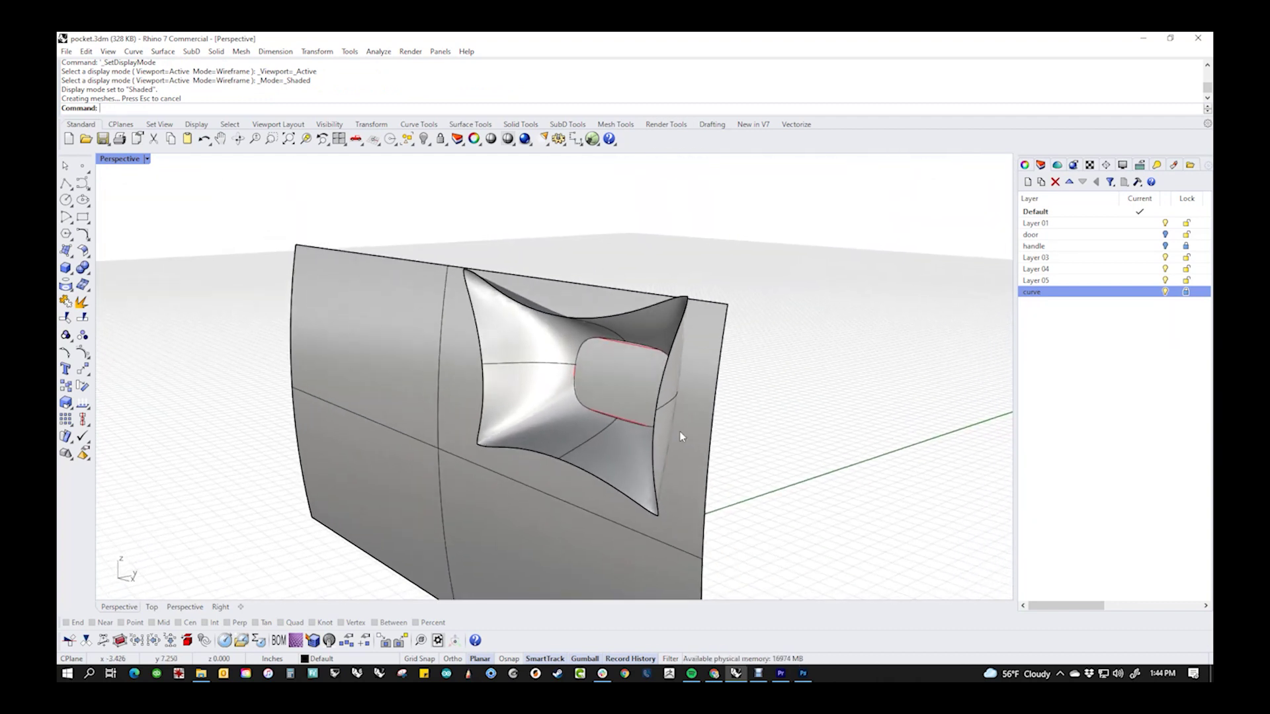
- Trim the door and pocket surfaces against each other, removing the outer pocket flange and the door skin over the recess
left_click(670, 458)
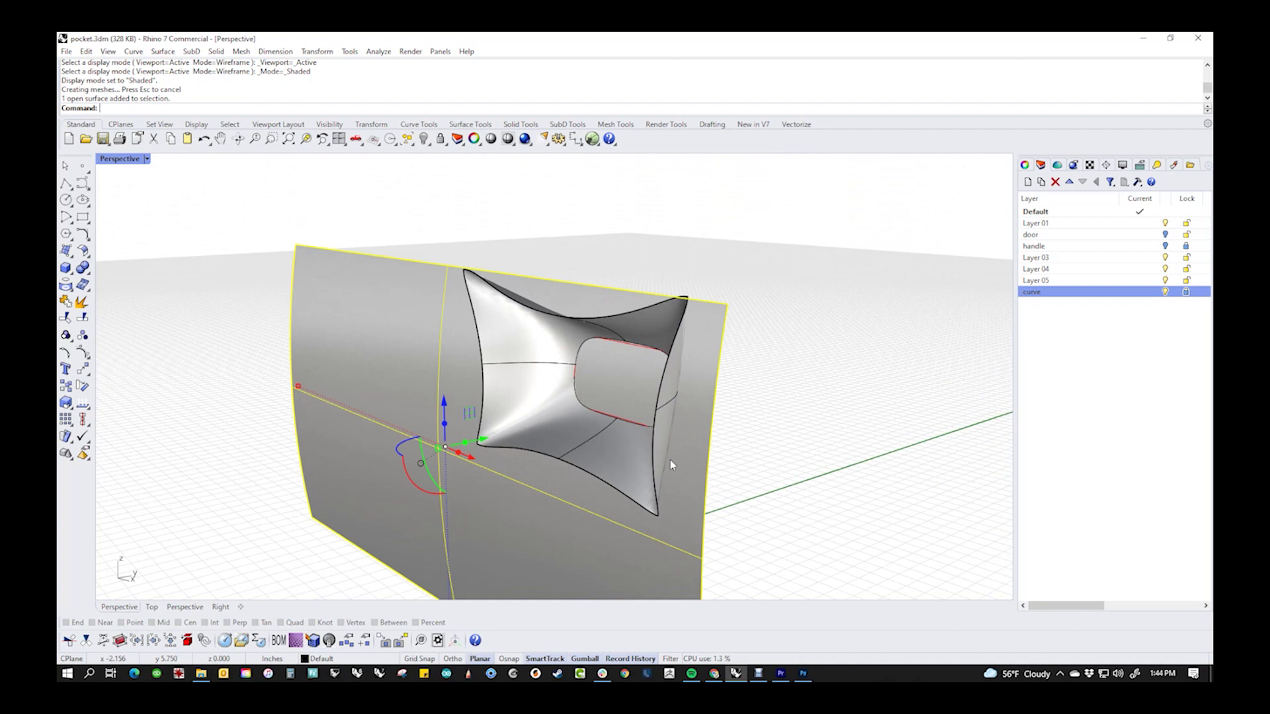
left_click(607, 444, "shift")
key("ctrl+t")
left_click(613, 446)
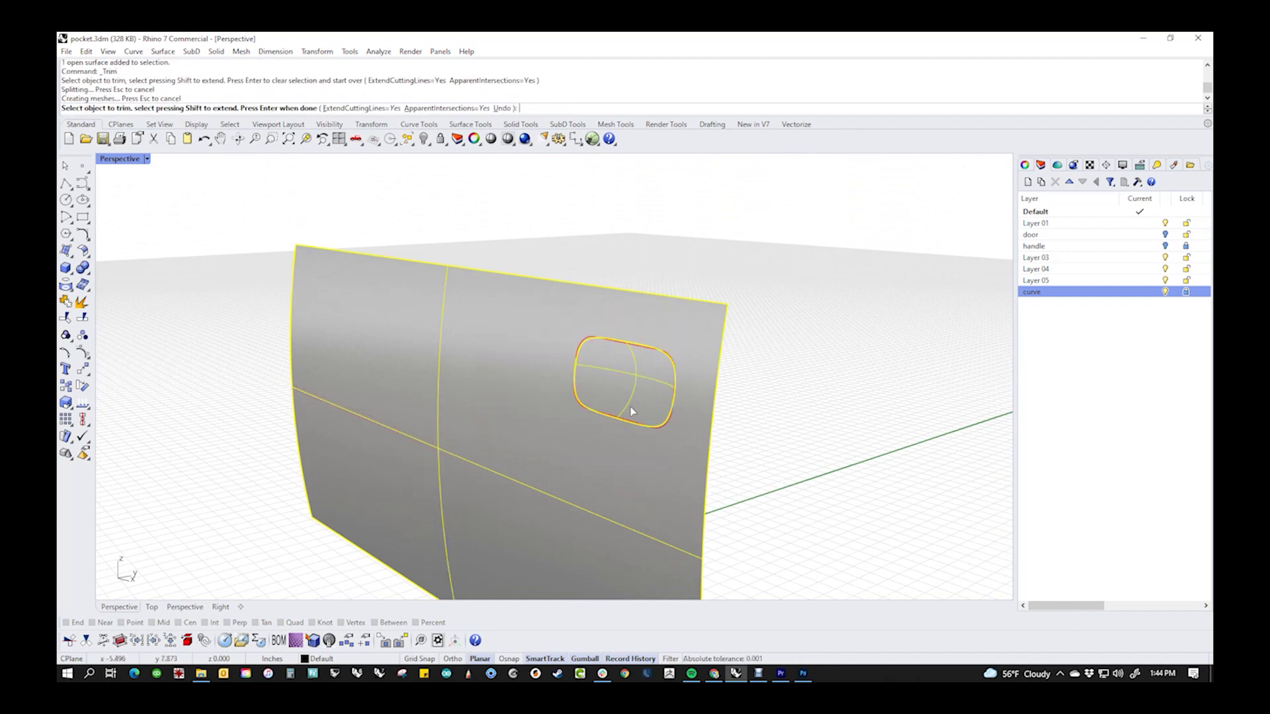
left_click(629, 406)
key("Return")
right_click_drag(745, 441, 791, 430)
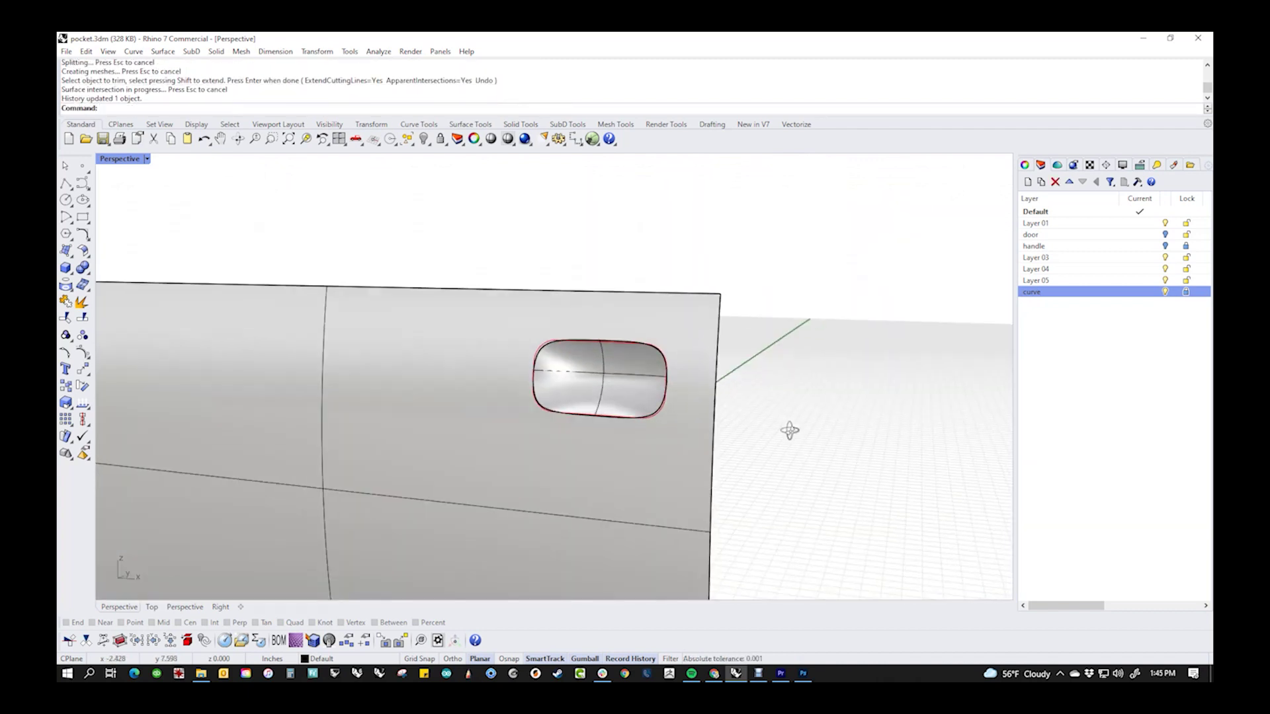
- Turn off the curve layer, select all remaining curves and hide them
left_click(1164, 292)
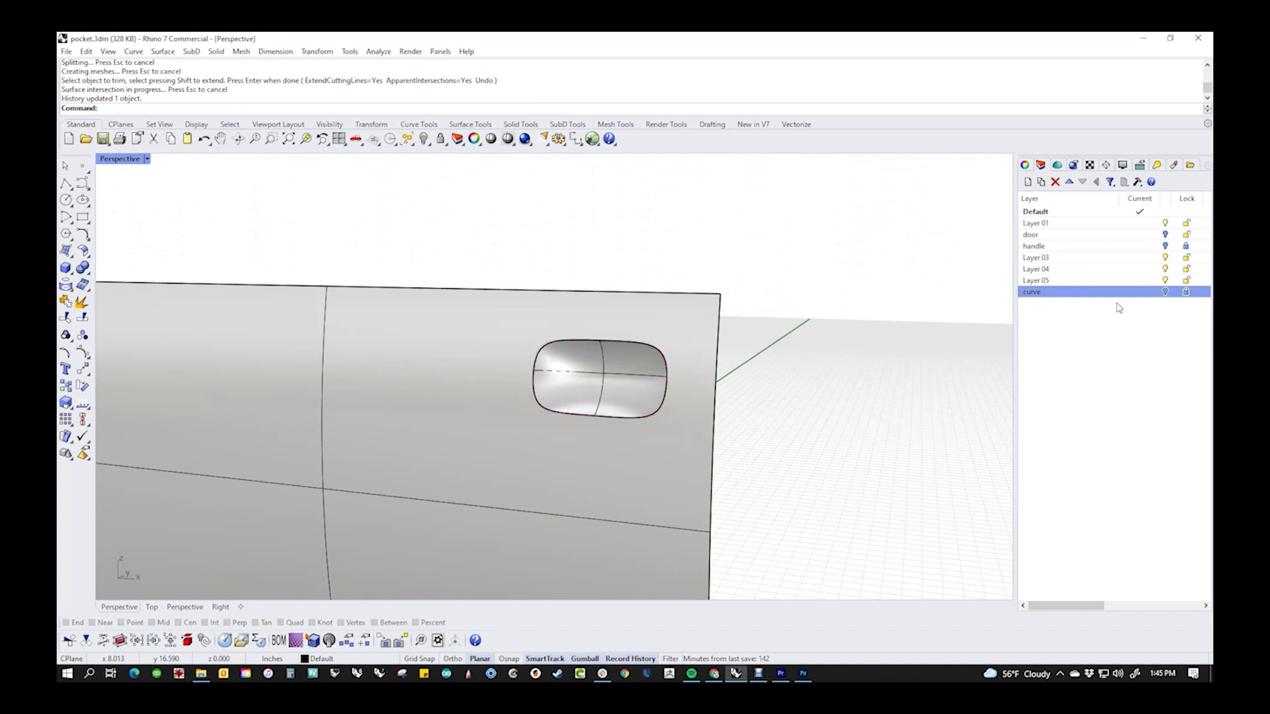
right_click_drag(848, 374, 773, 411)
key("Return")
type("h")
key("Return")
type("h")
- Join the trimmed door and pocket surfaces into one polysurface
left_click_drag(774, 411, 548, 398)
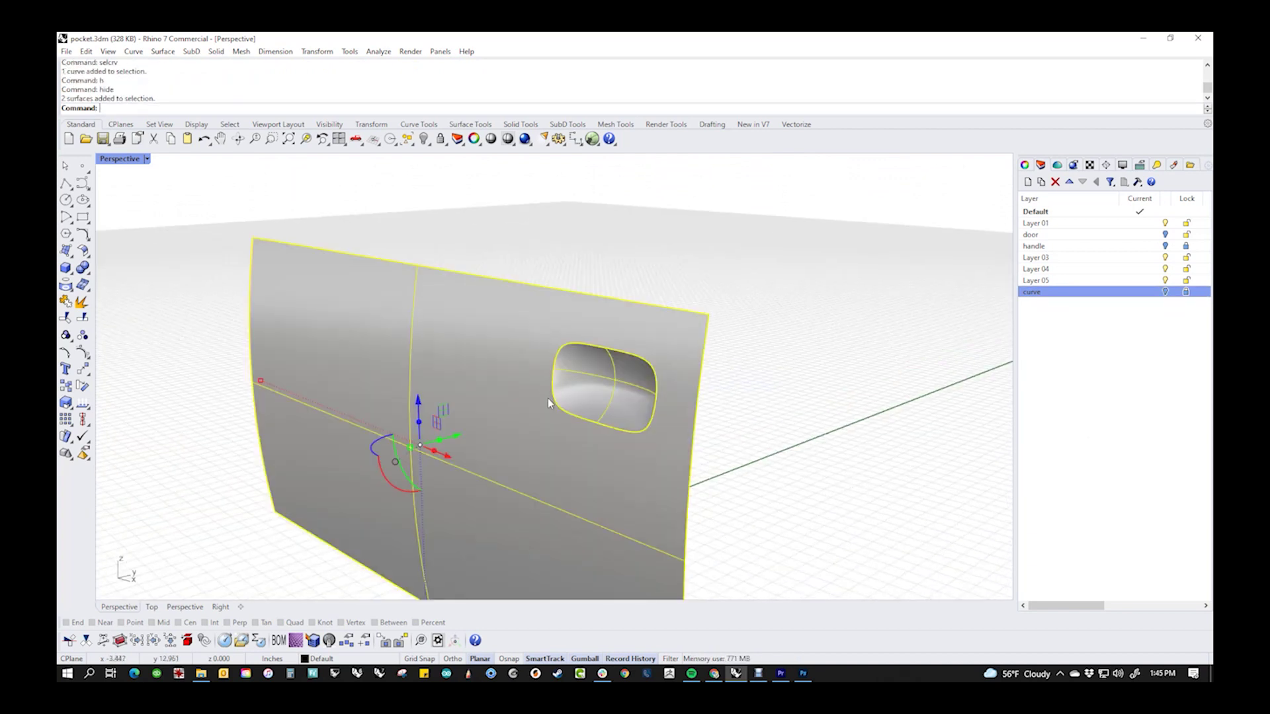
type("j")
key("Return")
right_click_drag(547, 399, 505, 405)
- Show the naked edges of the joined door and check the seam around the pocket
middle_click(505, 405)
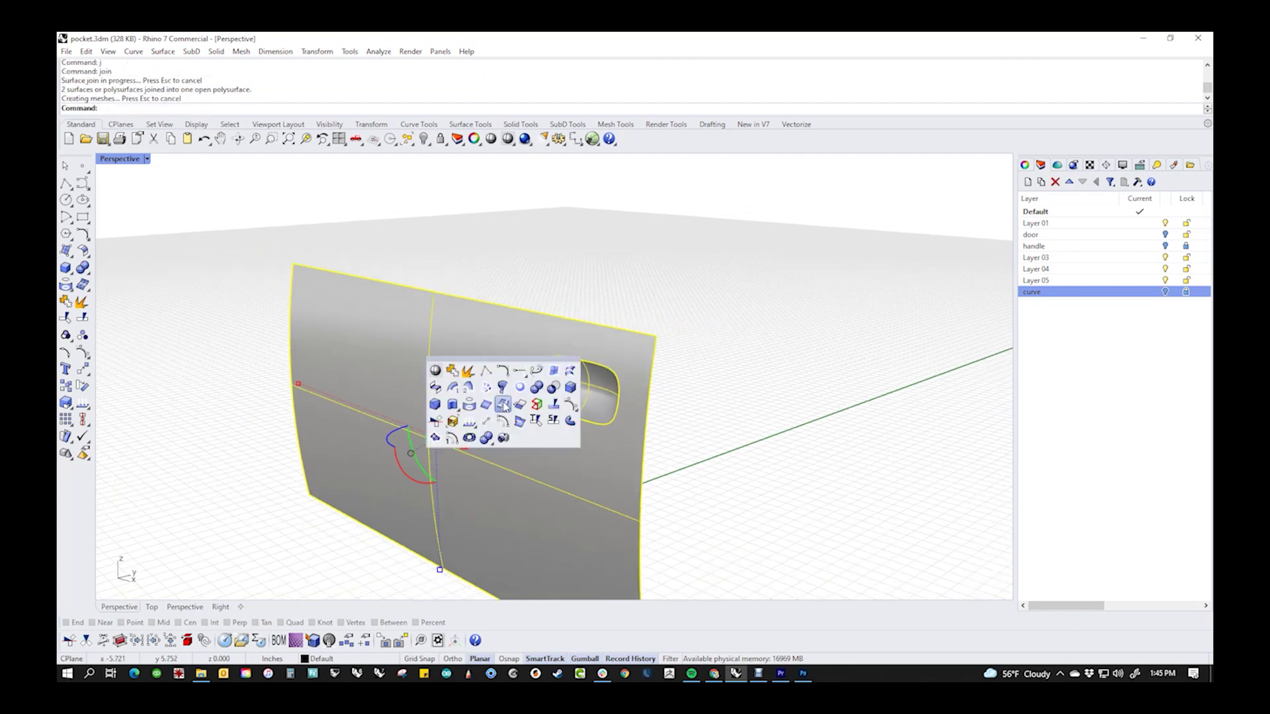
left_click(532, 405)
scroll(713, 431, "up", 5)
scroll(652, 414, "down", 5)
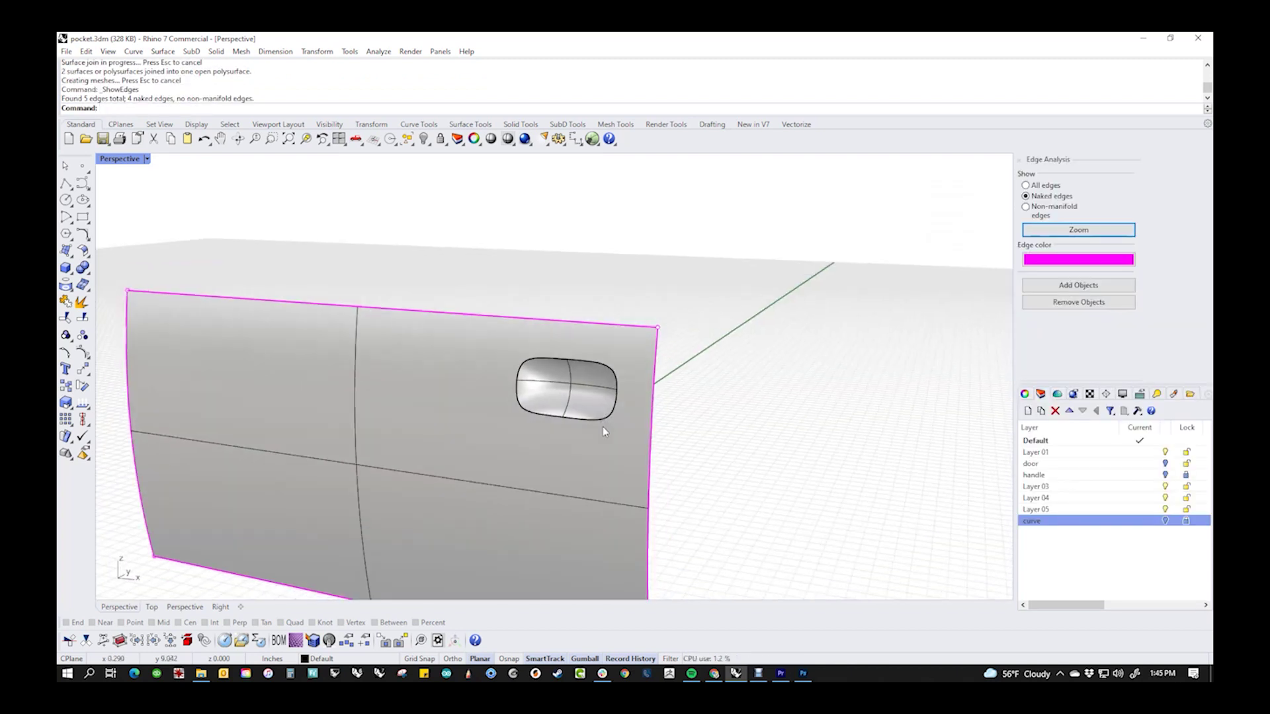
scroll(604, 431, "up", 6)
scroll(604, 425, "down", 3)
right_click_drag(516, 418, 681, 423)
scroll(618, 459, "down", 3)
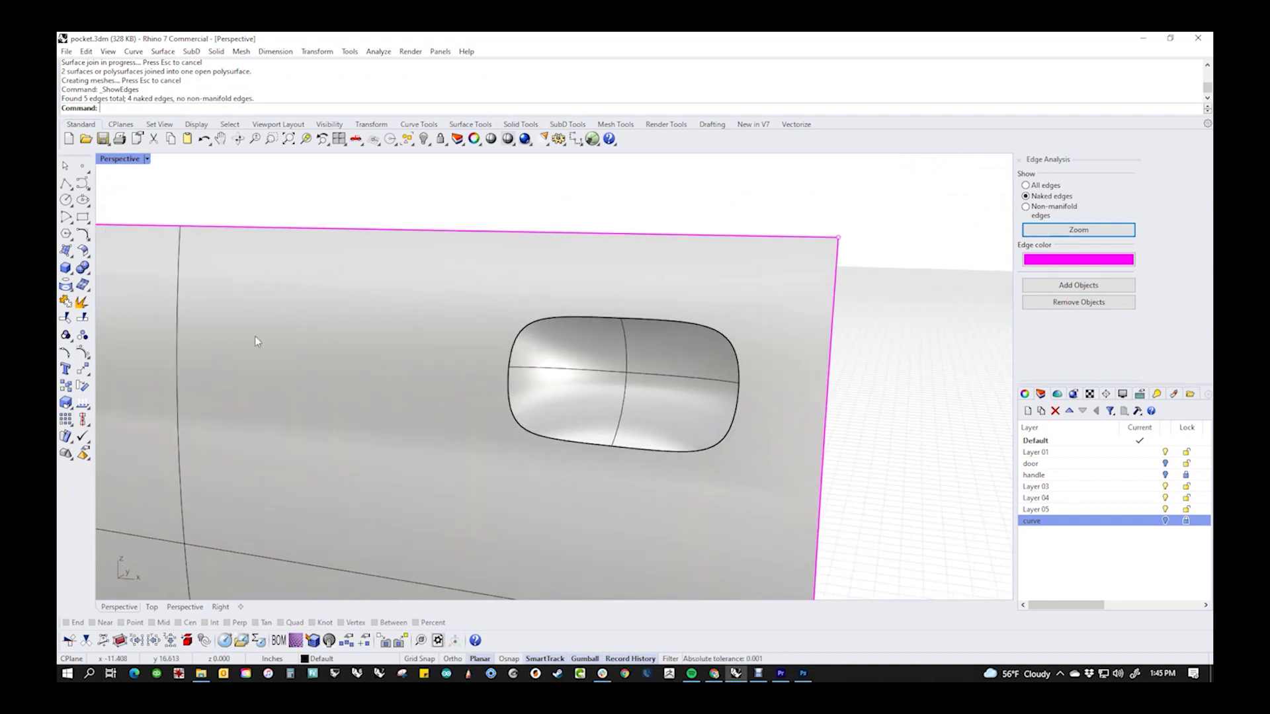
- Blend the pocket's rim edge with a rolling-ball blend of about 0.081 inches radius, trimmed and joined
left_click(86, 272)
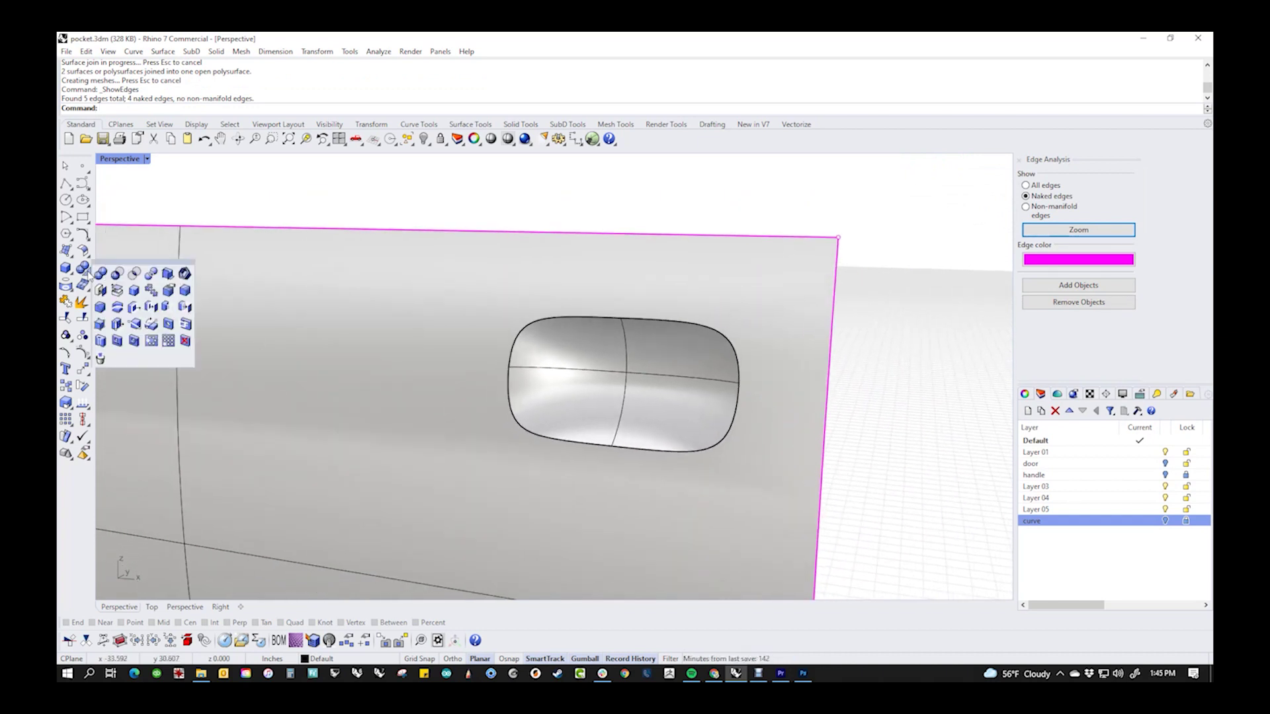
right_click(186, 296)
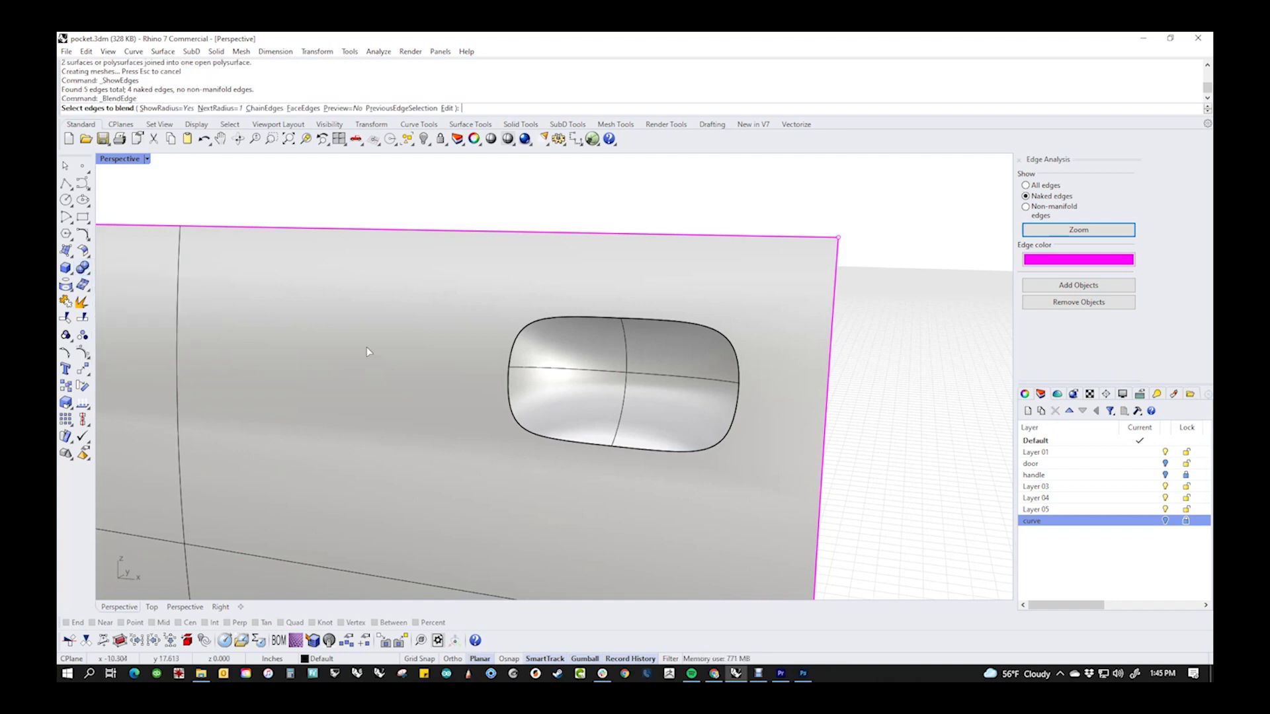
left_click(559, 442)
right_click(558, 439)
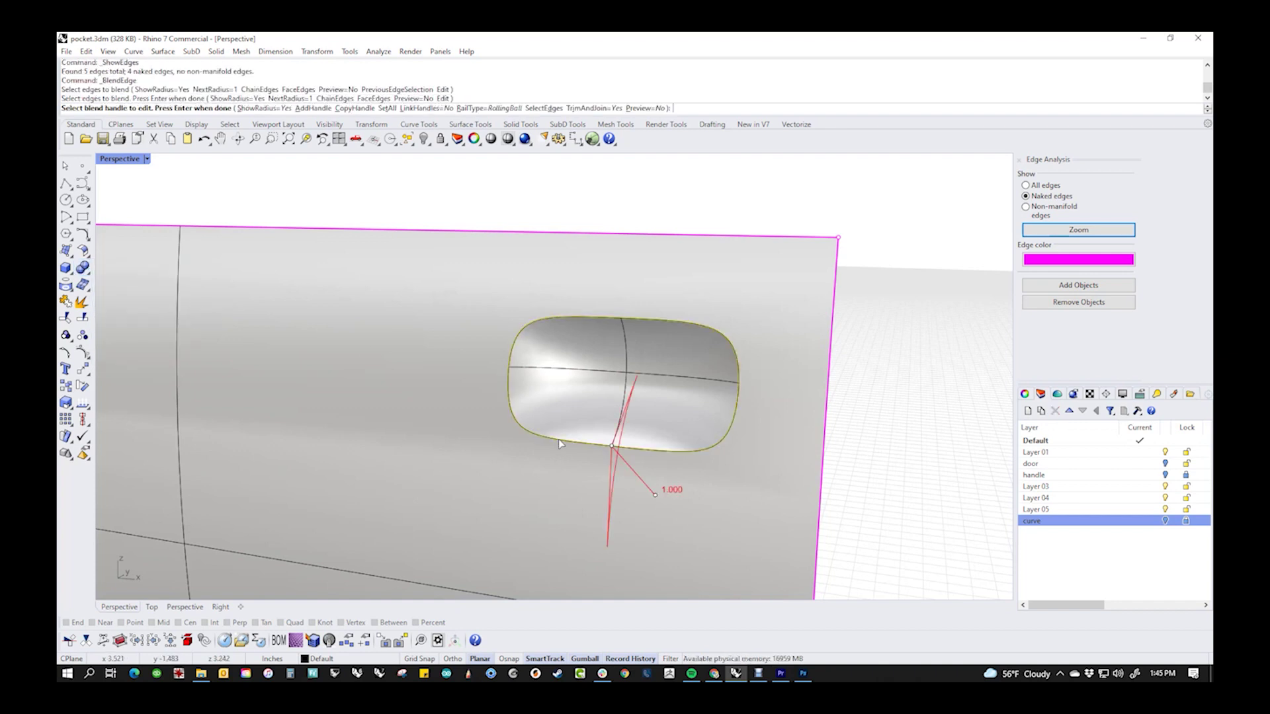
left_click(656, 495)
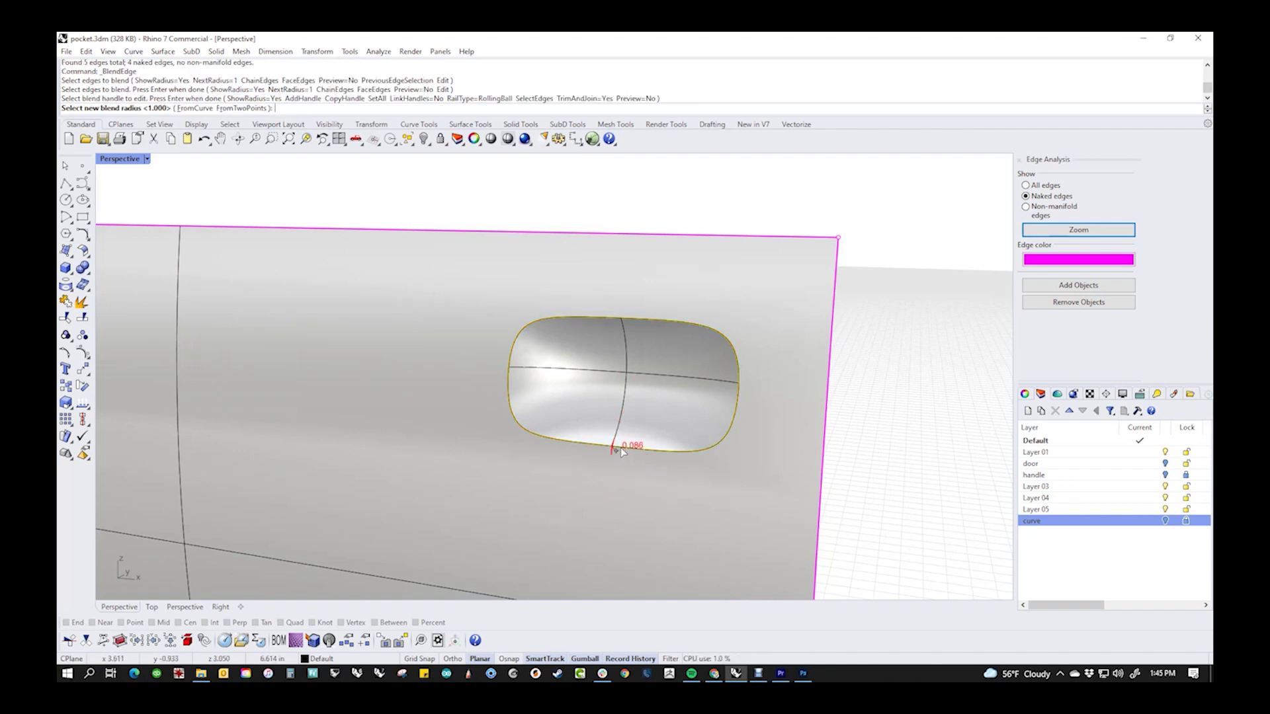
left_click(621, 451)
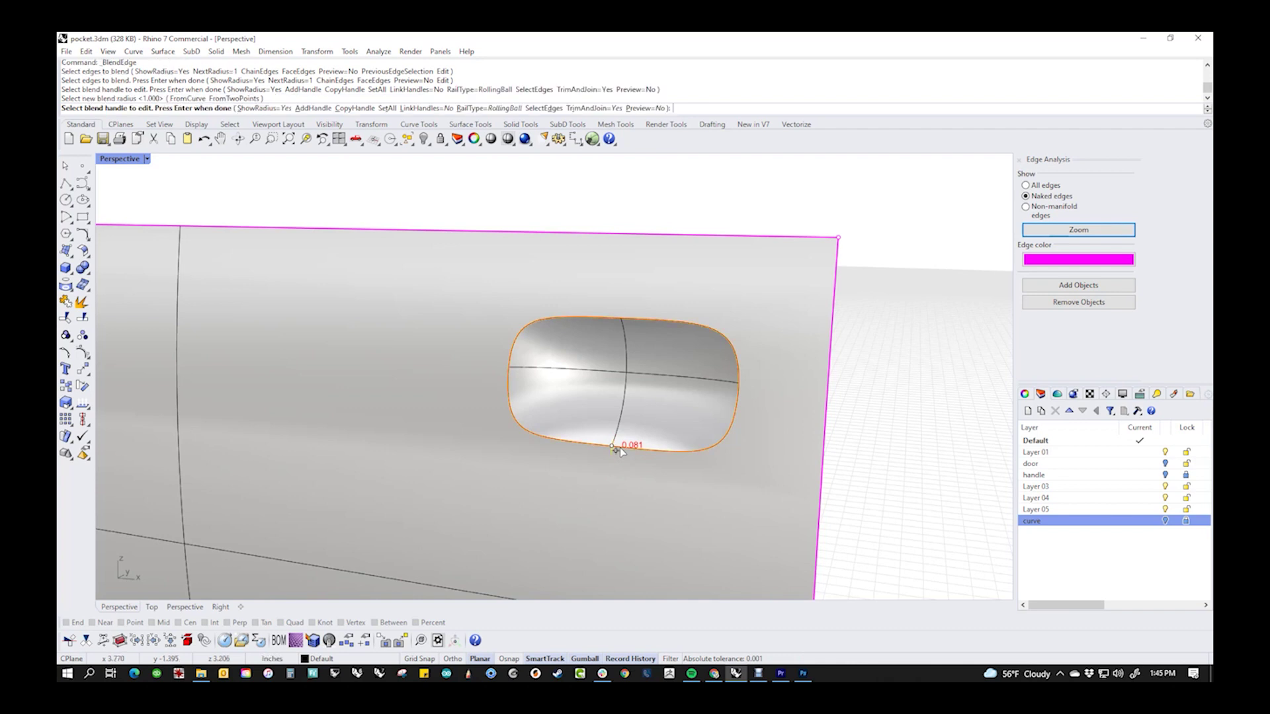
key("Return")
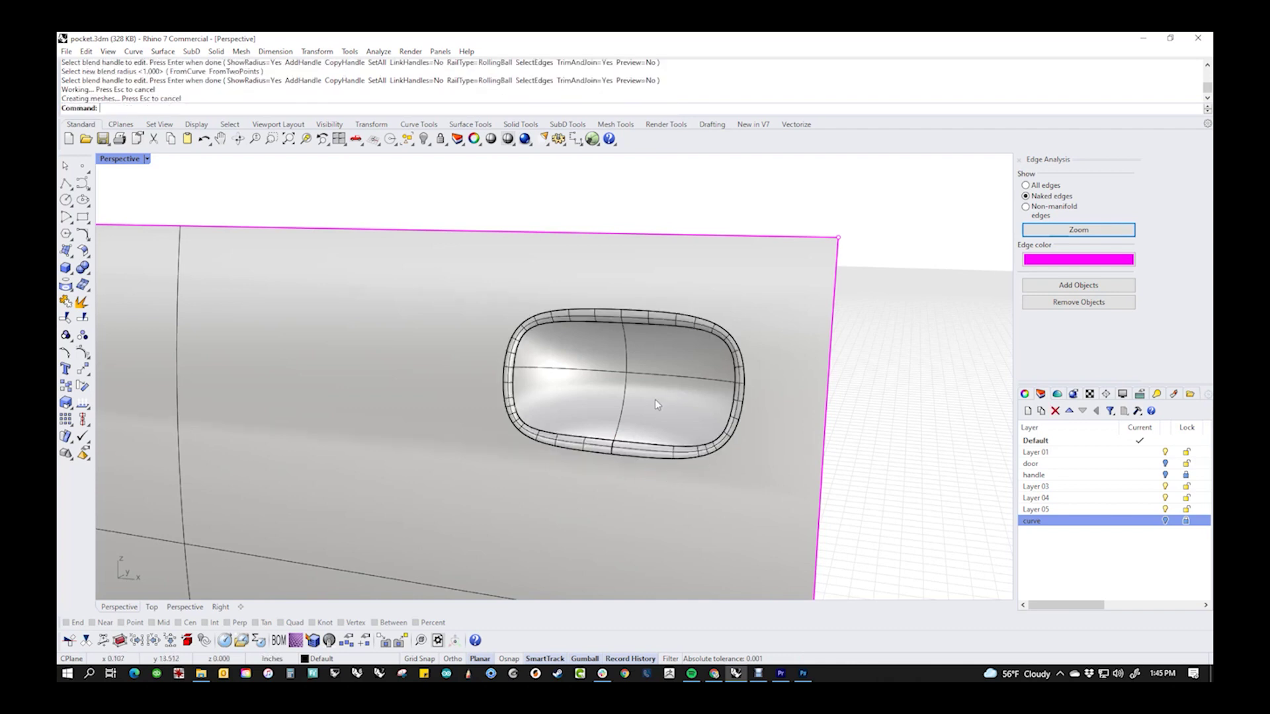
right_click_drag(656, 405, 648, 429)
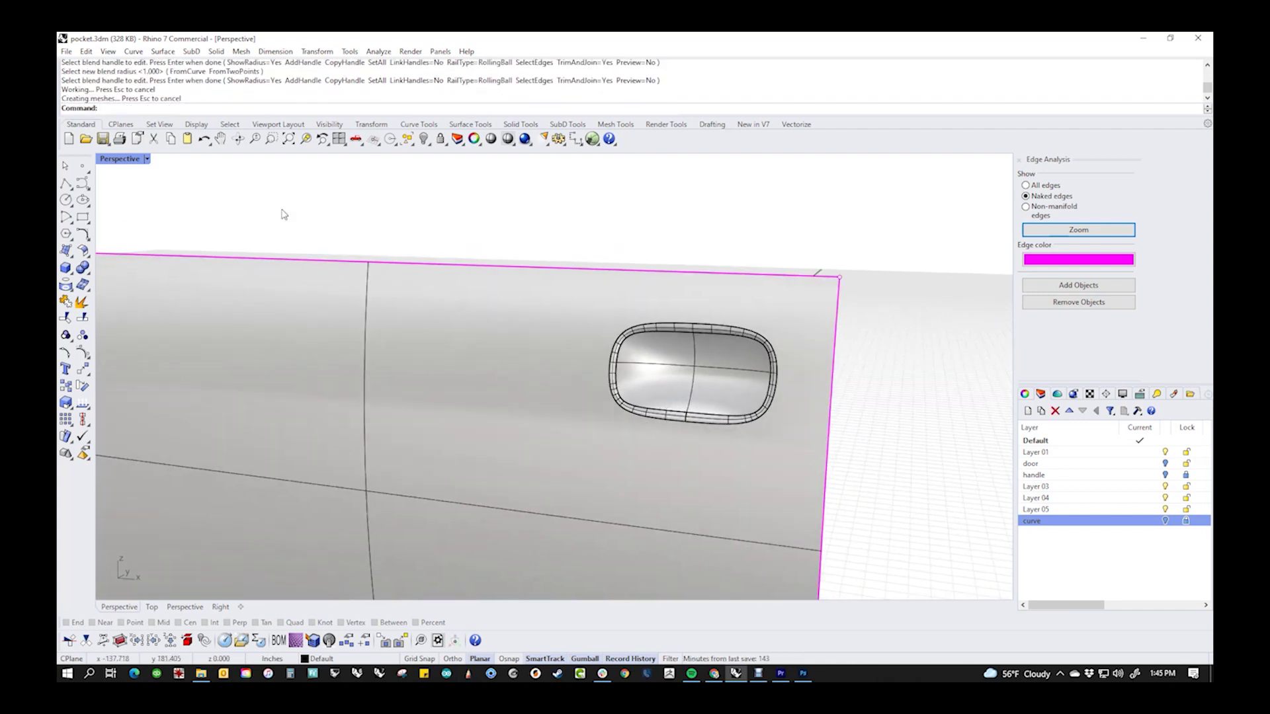
- Switch the Perspective view to Rendered display and assign the red Paint material to the door
left_click(119, 159)
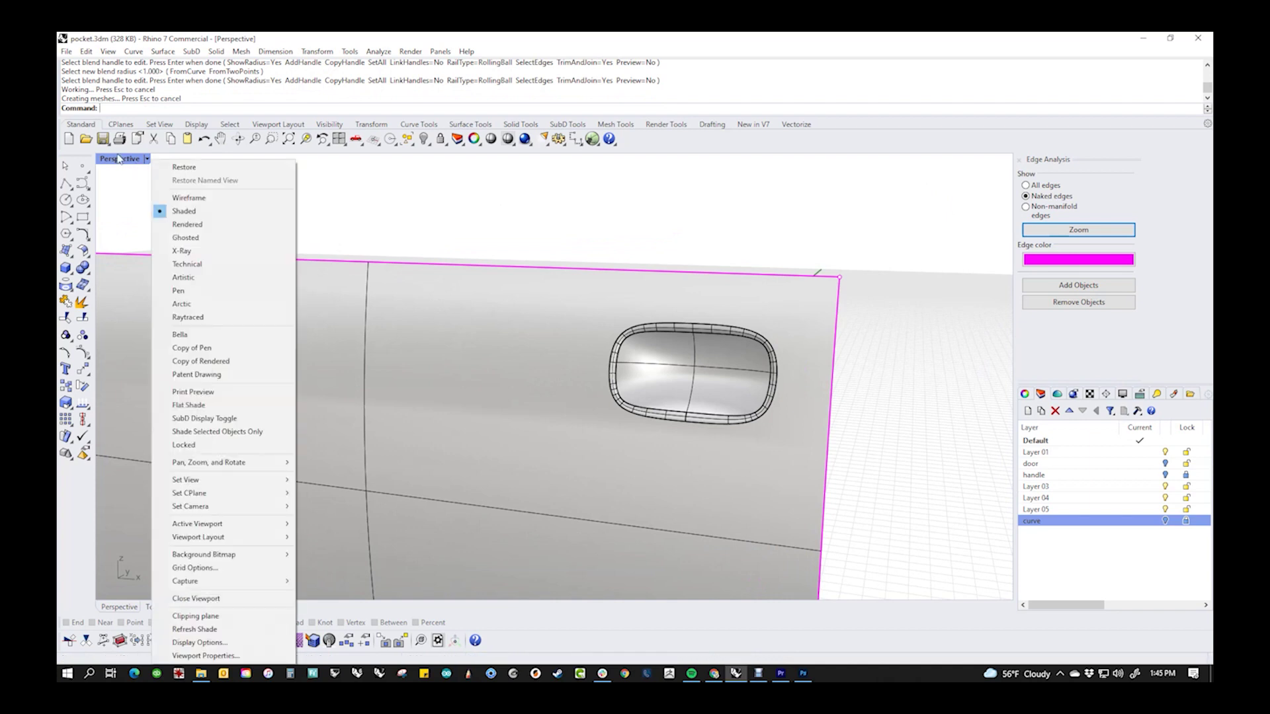
left_click(192, 249)
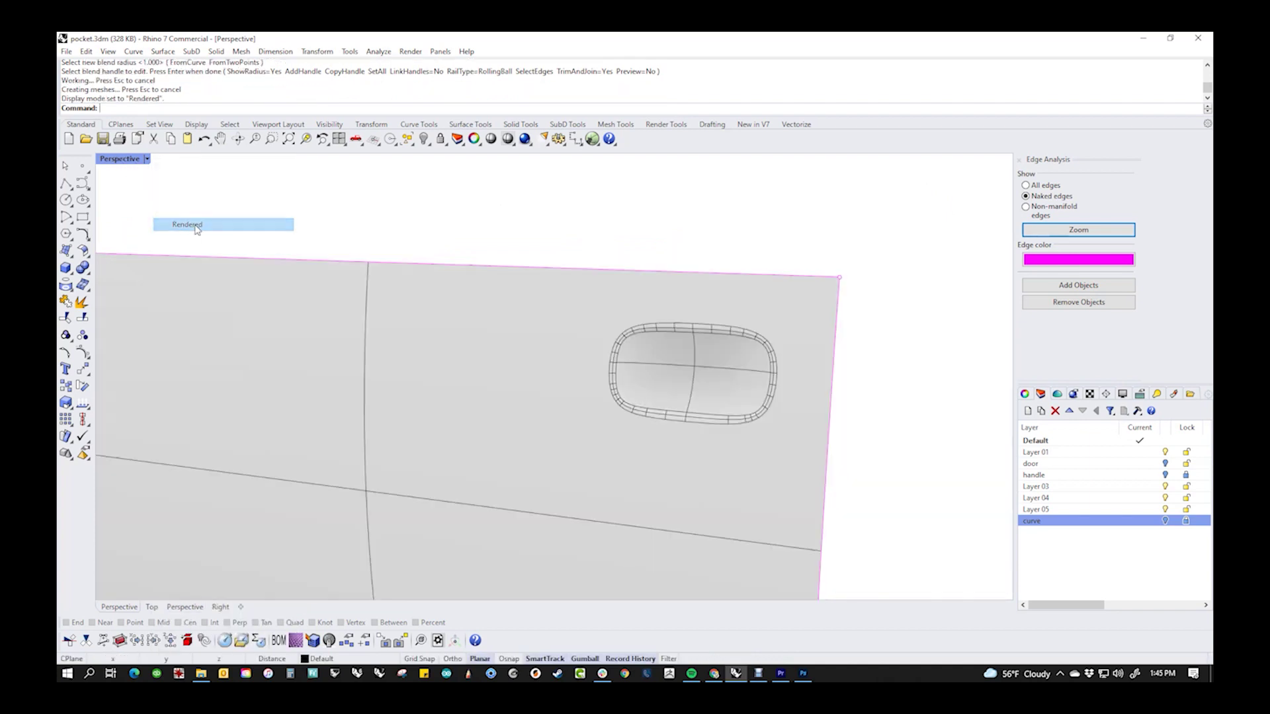
left_click(1019, 160)
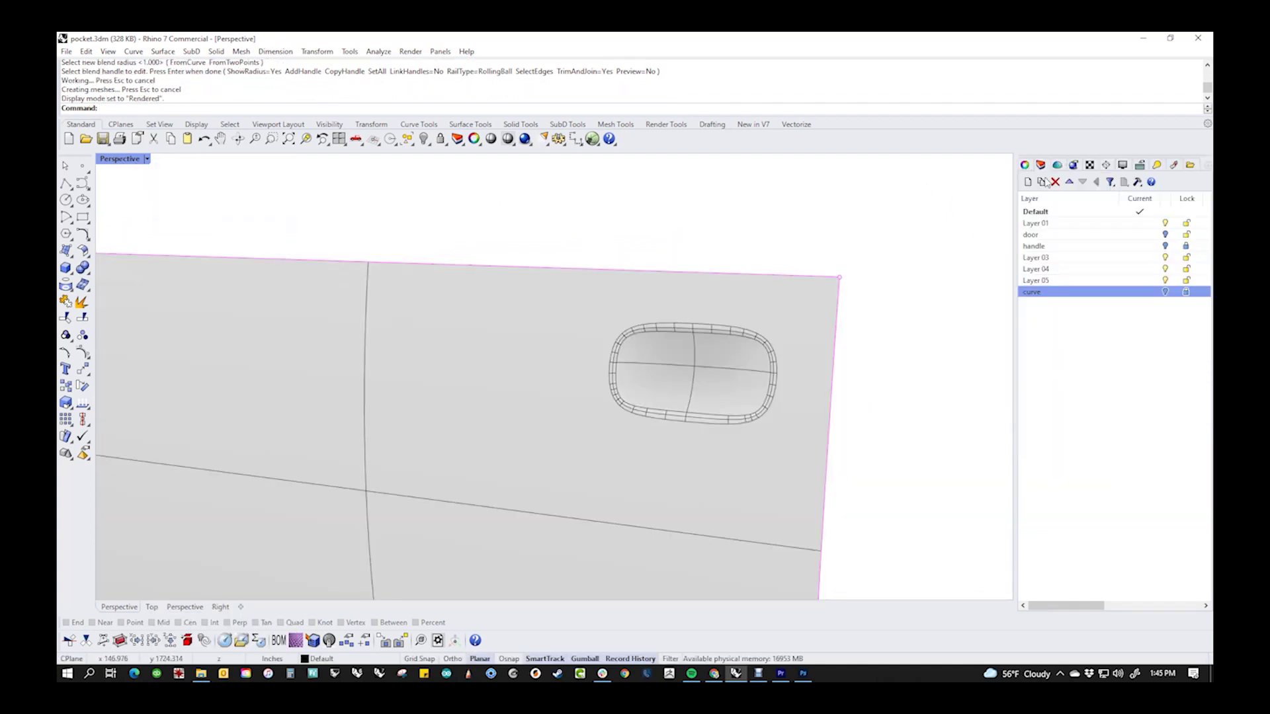
left_click(1172, 166)
left_click_drag(1045, 246, 835, 381)
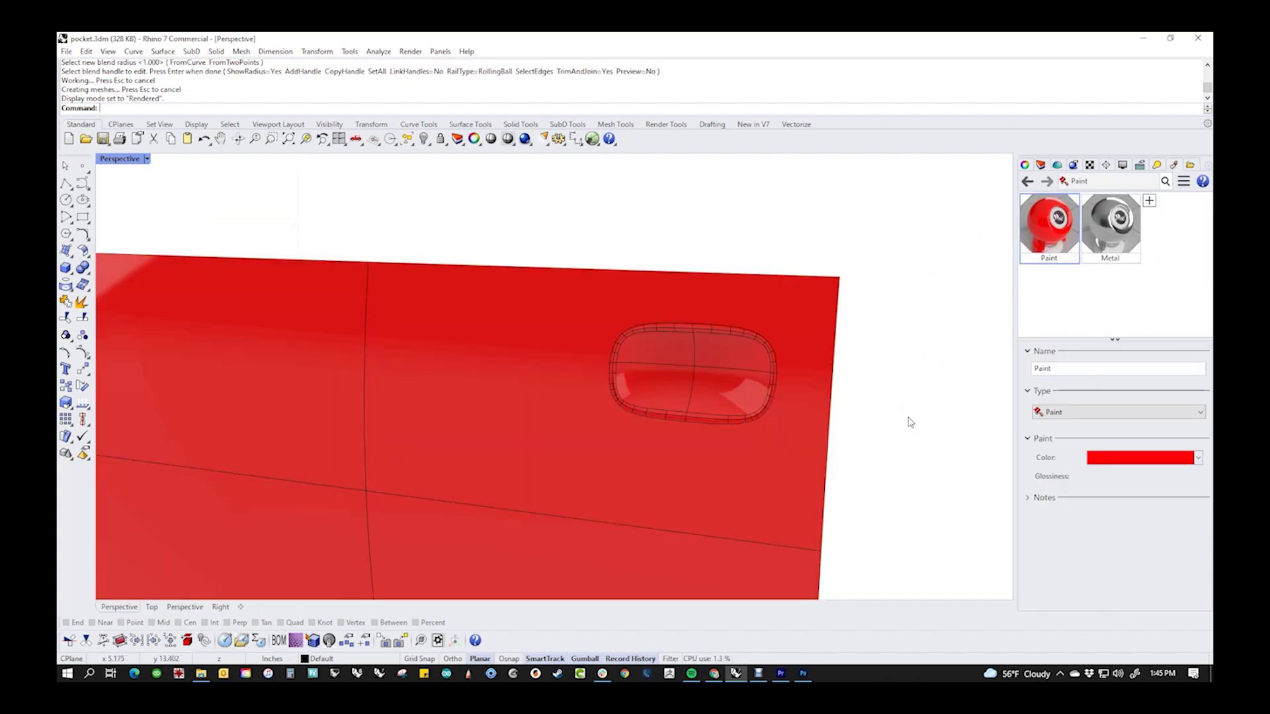
mouse_move(910, 420)
right_mouse_down()
mouse_move(813, 462)
mouse_move(885, 461)
mouse_move(783, 428)
right_mouse_up()
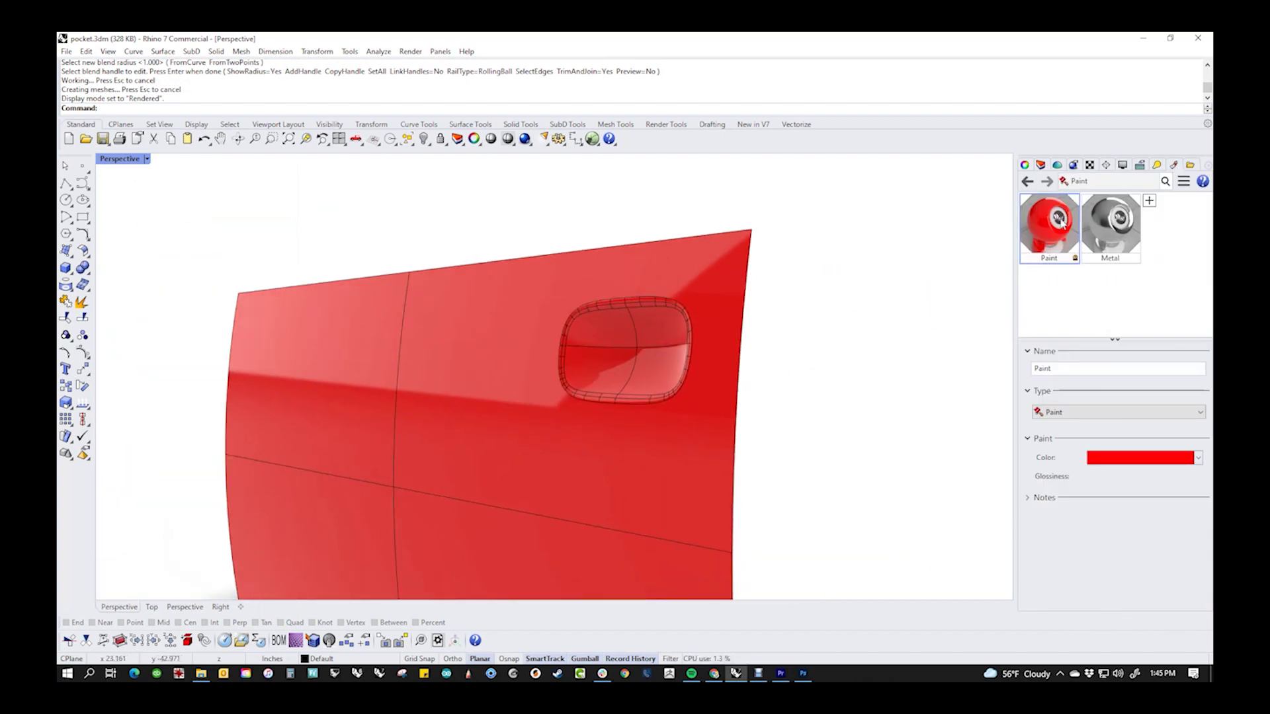
- Turn off surface isocurves and surface edges for the Rendered display mode
left_click(1125, 167)
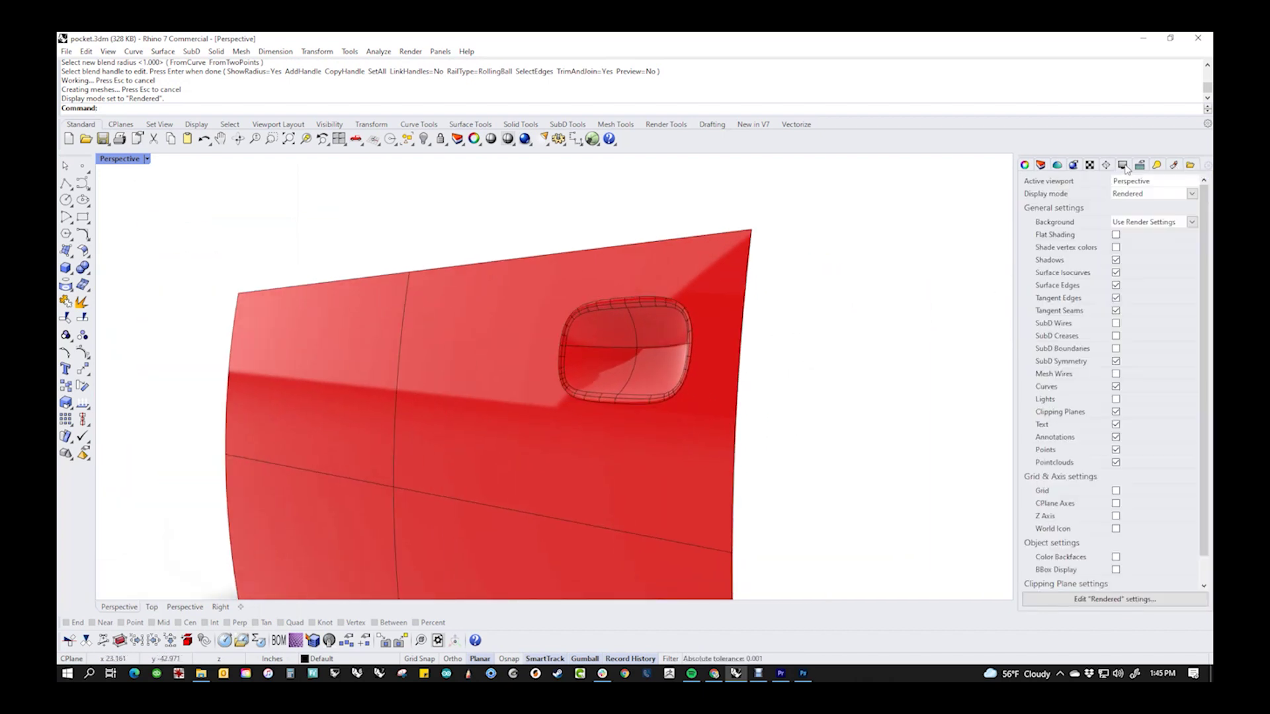
left_click(1116, 273)
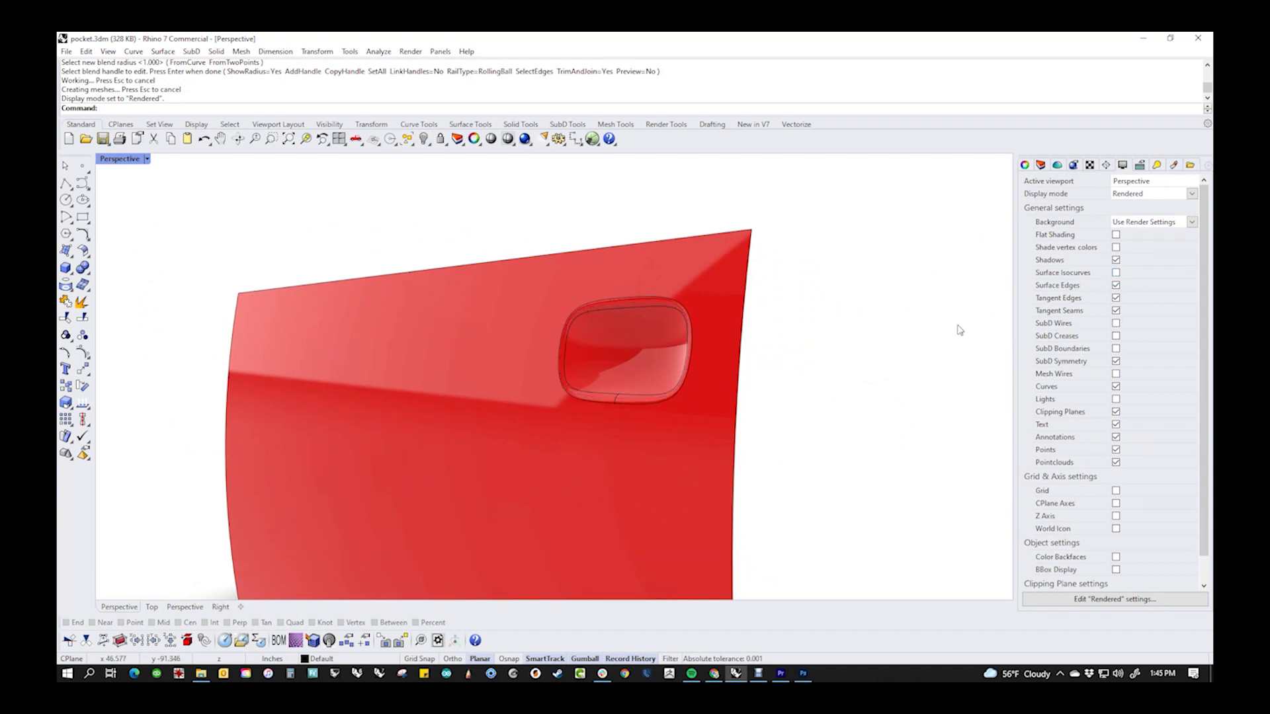
left_click(1116, 286)
- Examine the reflections across the door and the blended pocket rim from several angles, up close and from farther away
right_click_drag(822, 354, 727, 393)
scroll(680, 389, "up", 8)
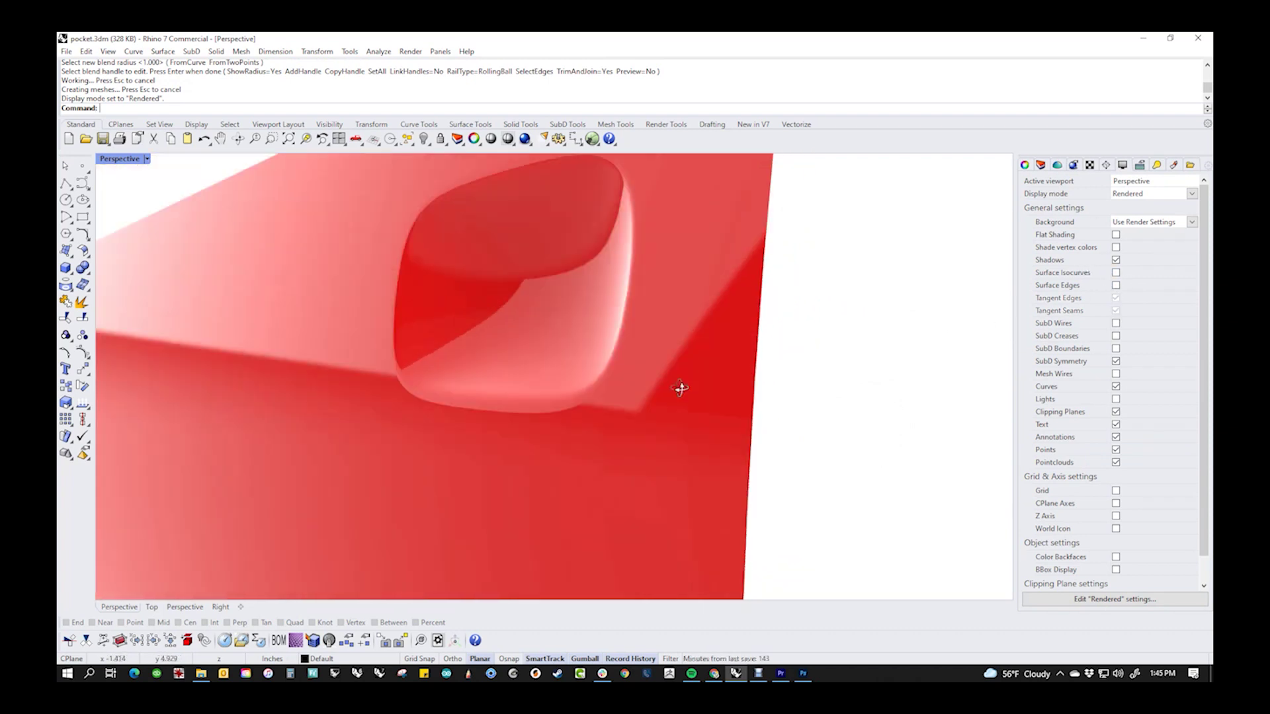
right_click_drag(793, 346, 723, 406)
scroll(549, 392, "down", 6)
scroll(540, 366, "up", 2)
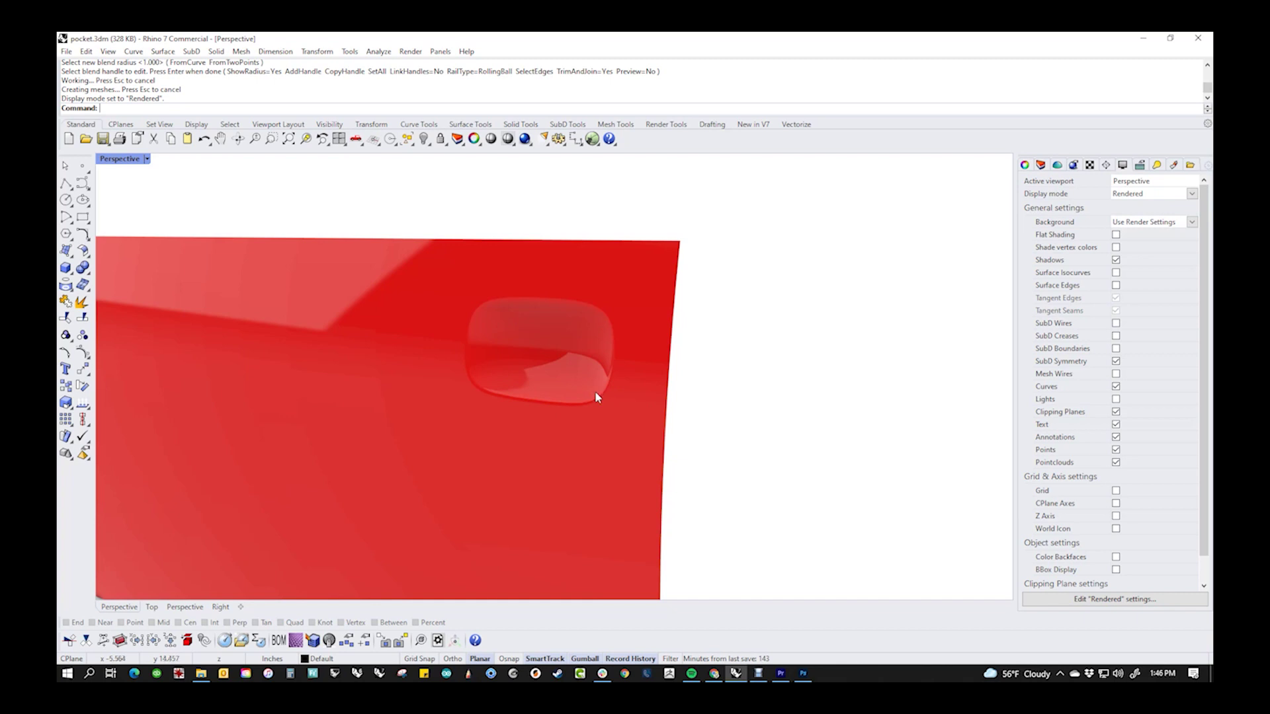
scroll(595, 396, "down", 3)
mouse_move(646, 425)
right_mouse_down()
mouse_move(597, 451)
mouse_move(553, 442)
mouse_move(634, 457)
mouse_move(522, 440)
mouse_move(637, 456)
mouse_move(629, 439)
mouse_move(658, 433)
right_mouse_up()
scroll(629, 437, "up", 6)
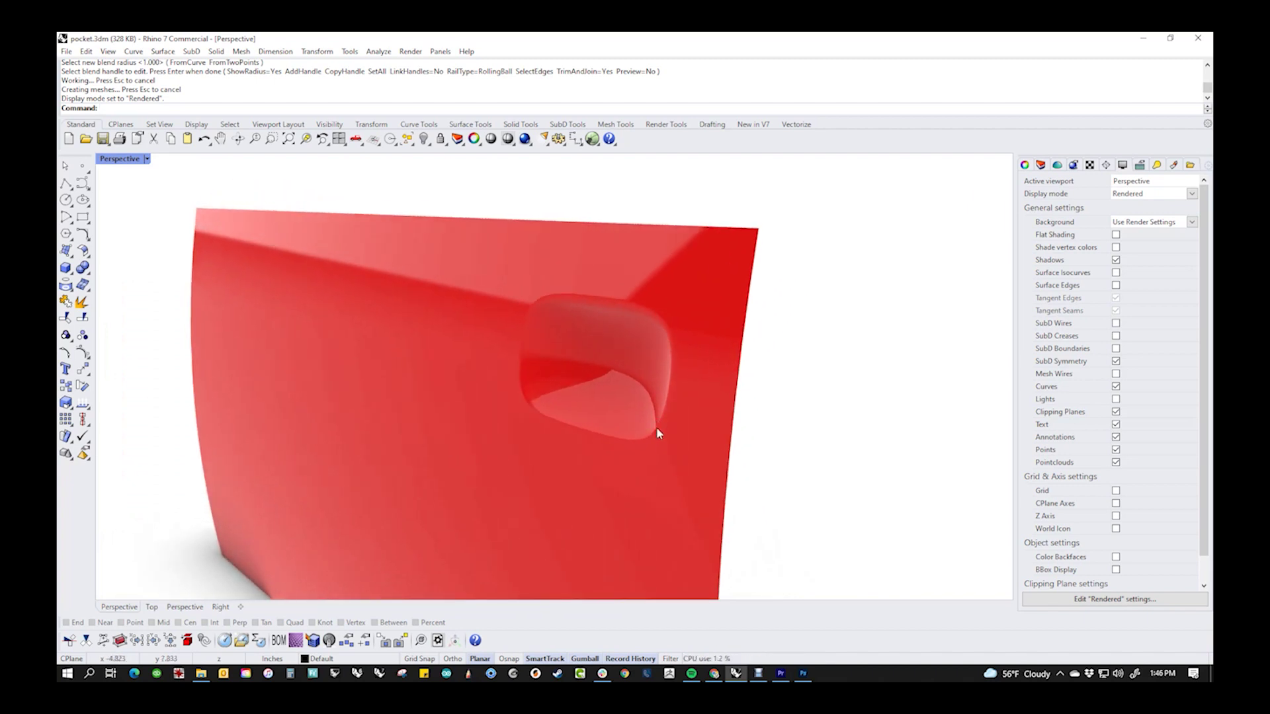
- Show the handle layer, examine the handle over the pocket from several angles, and hide the layer again
left_click(1040, 166)
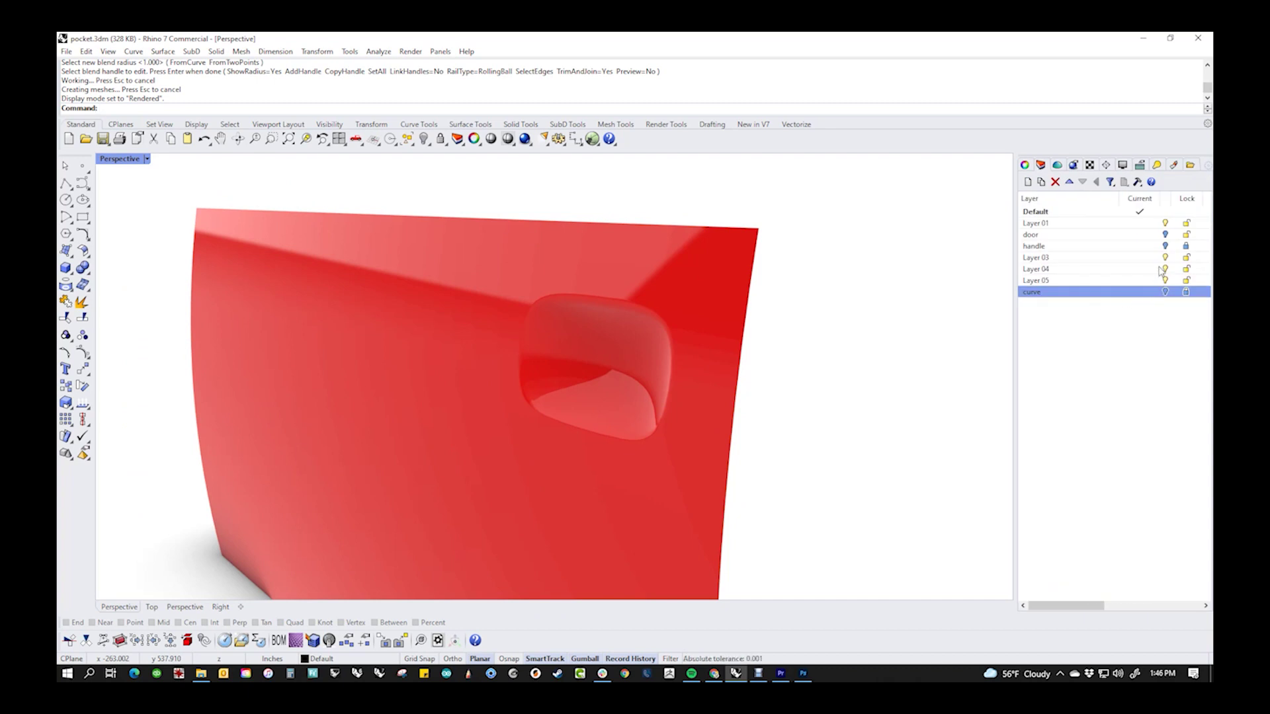
left_click(1165, 246)
right_click_drag(887, 391, 711, 475)
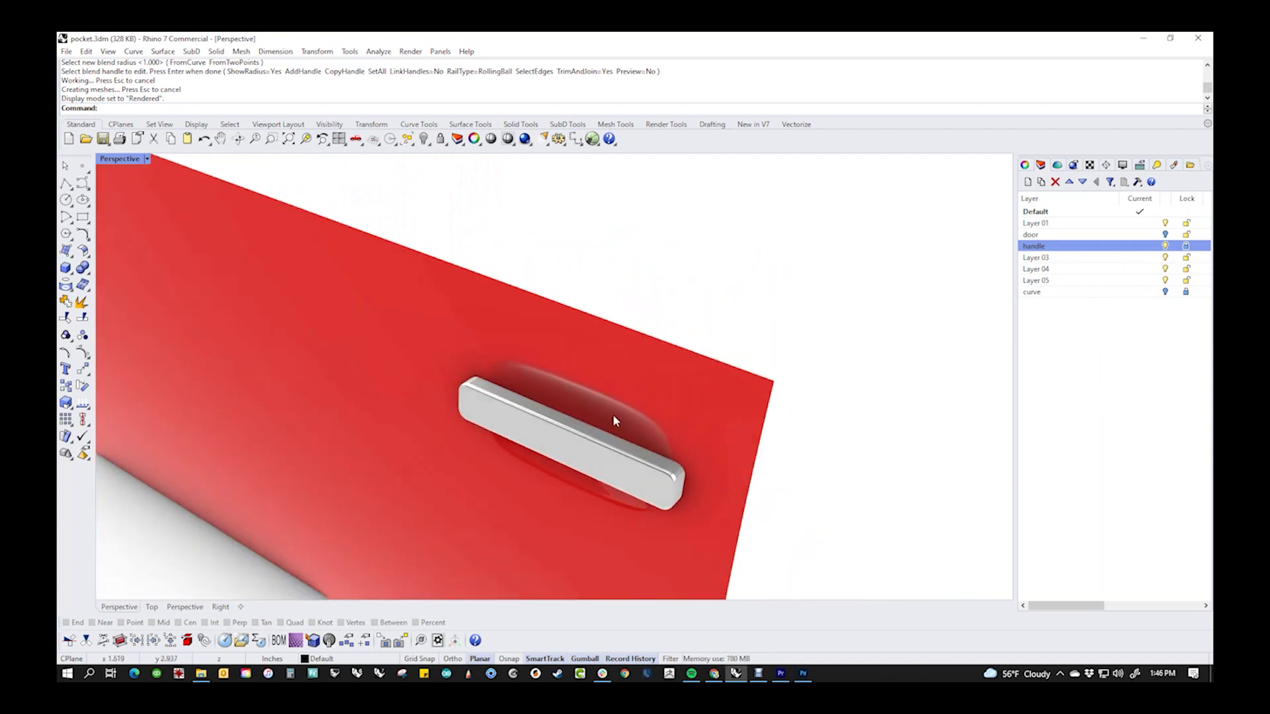
right_click_drag(628, 498, 730, 441)
right_click_drag(832, 387, 938, 368)
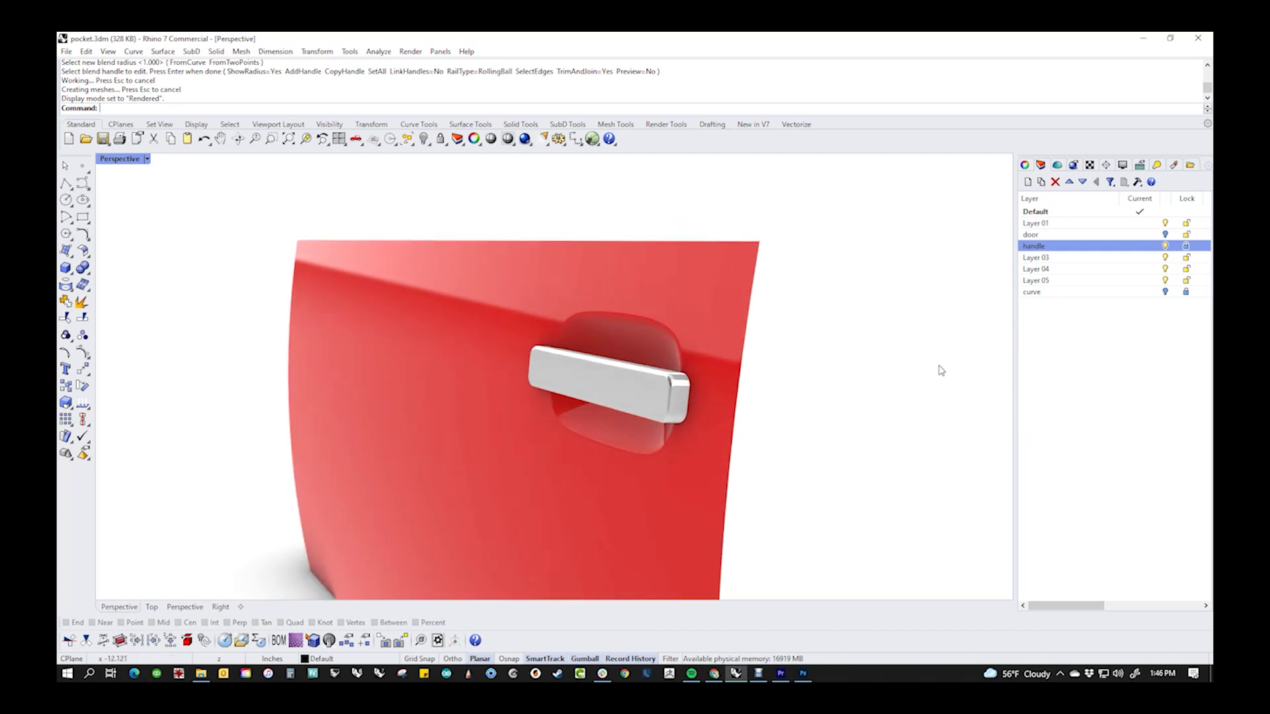
left_click(1165, 245)
- Switch to Wireframe display, extract the blend surface around the pocket rim from the door polysurface and delete it
middle_click(628, 372)
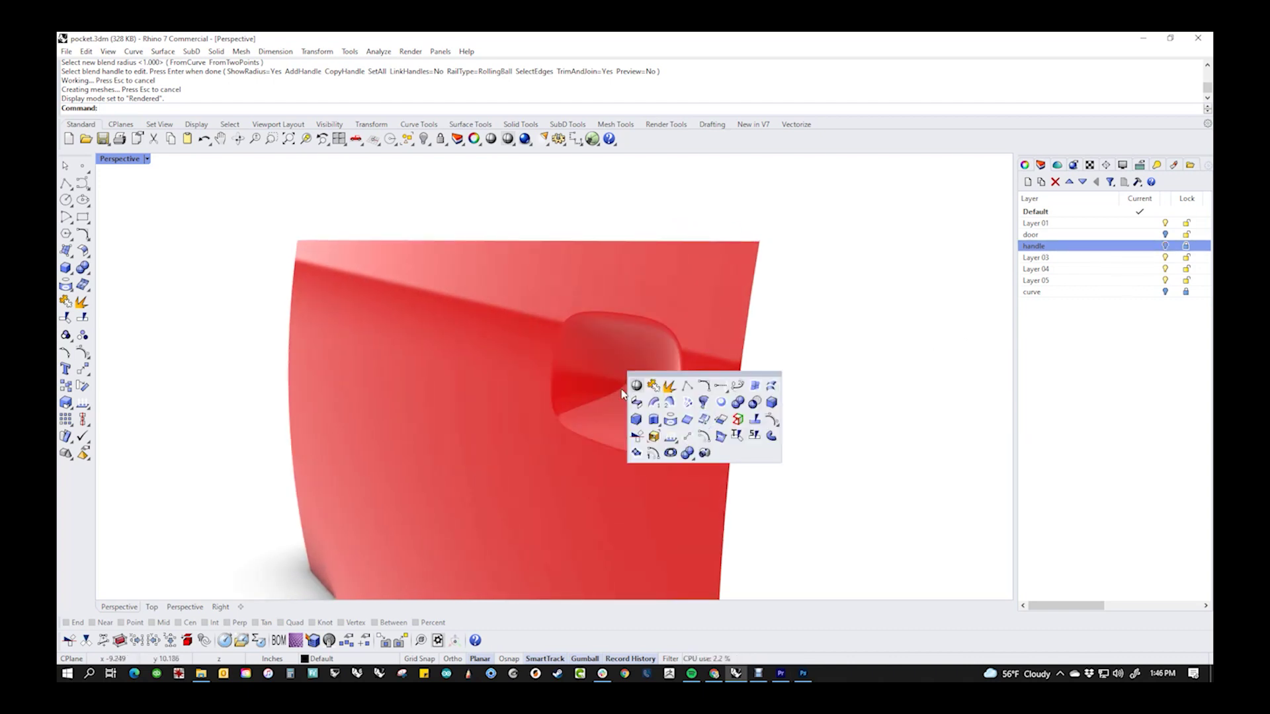
left_click(634, 376)
left_click(631, 448)
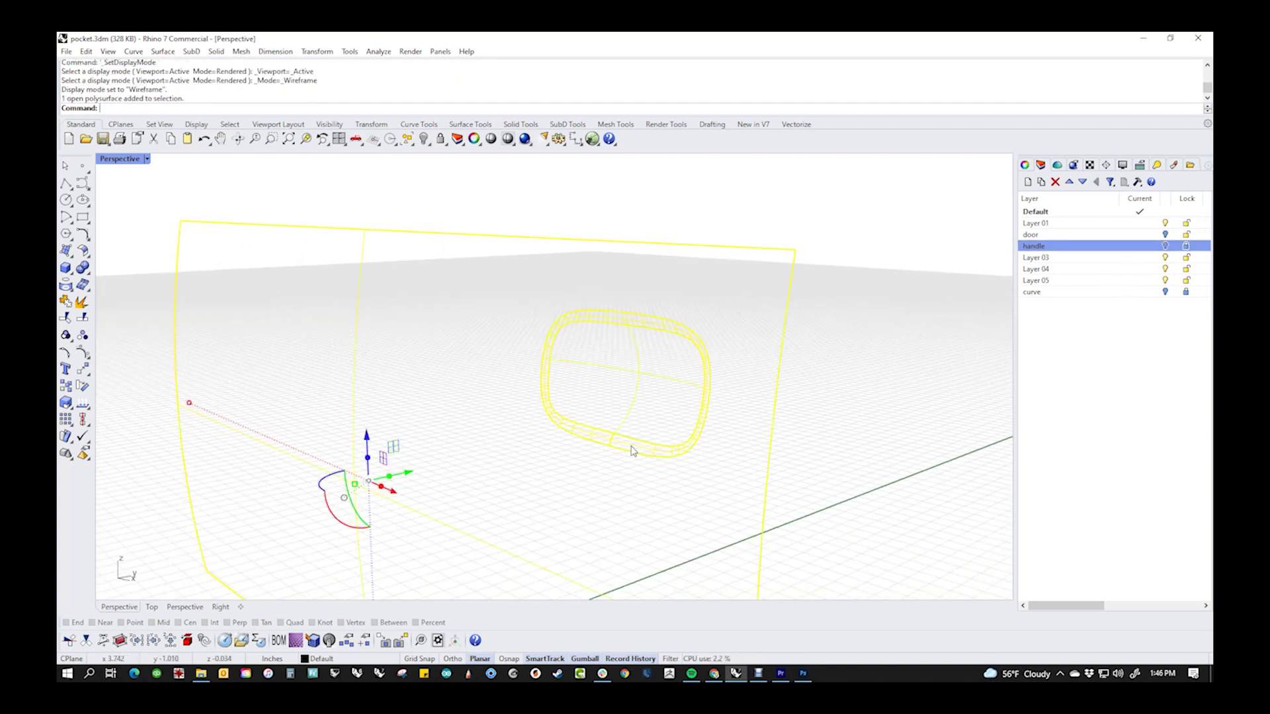
middle_click(629, 450)
left_click(595, 415)
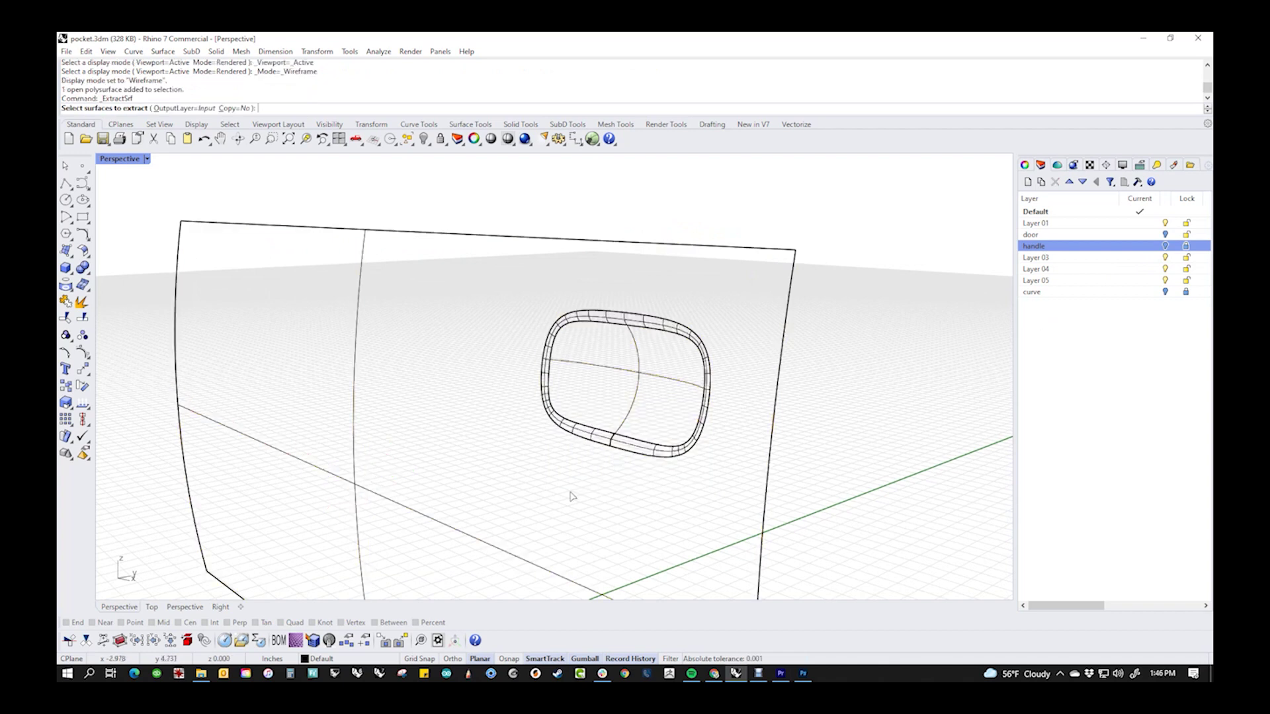
left_click(621, 450)
key("Return")
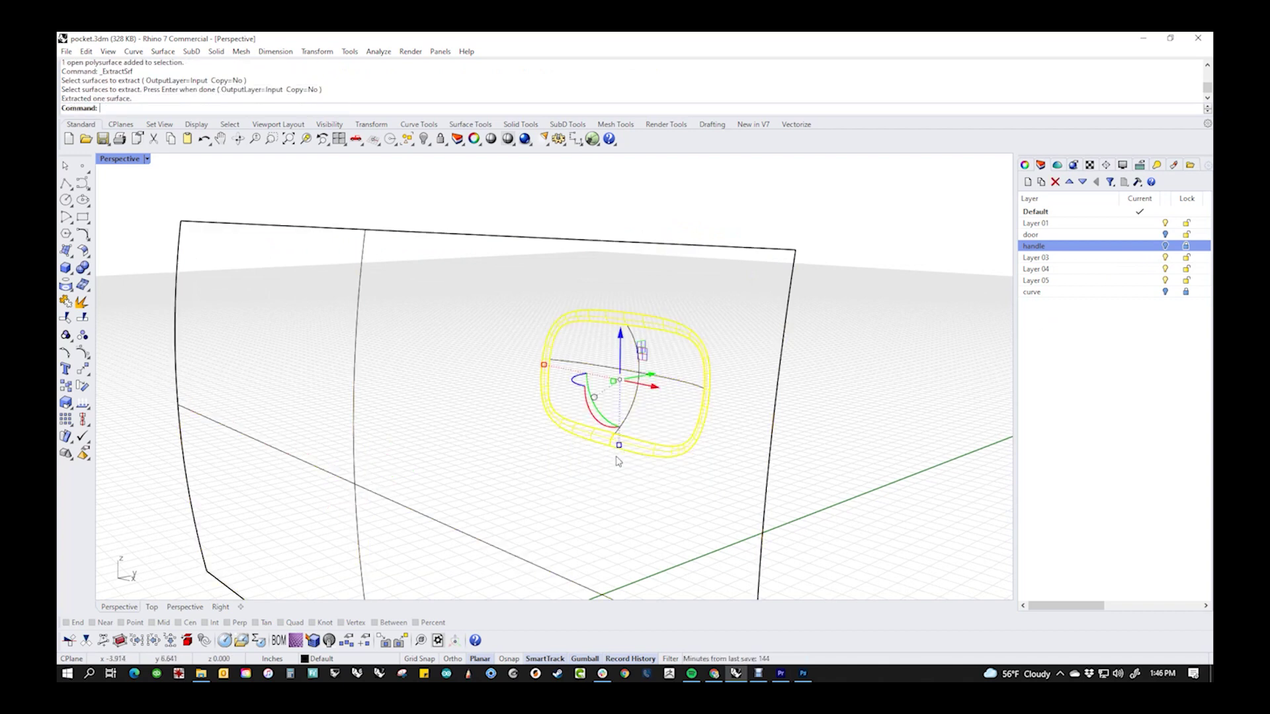
key("Delete")
- Untrim the pocket surface's outer edge and the door's pocket opening without keeping the trim objects
middle_click(617, 461)
left_click(633, 461)
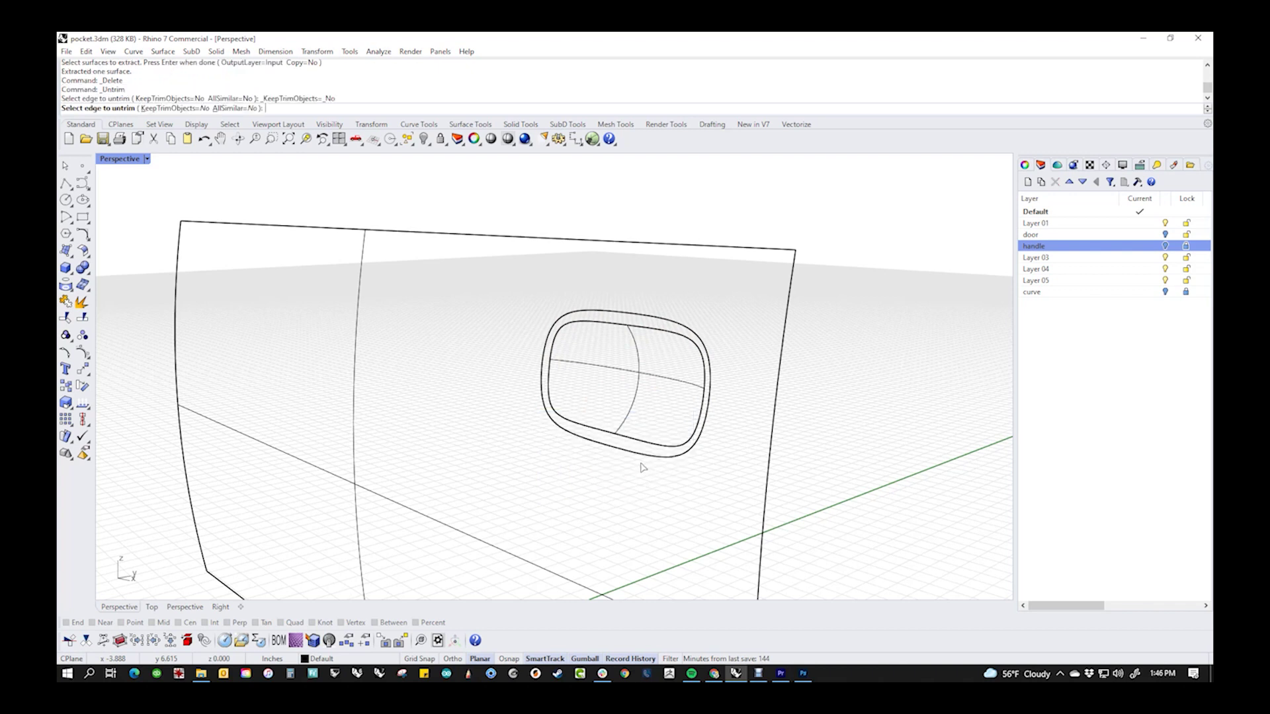
left_click(645, 451)
left_click(645, 456)
right_click(636, 473)
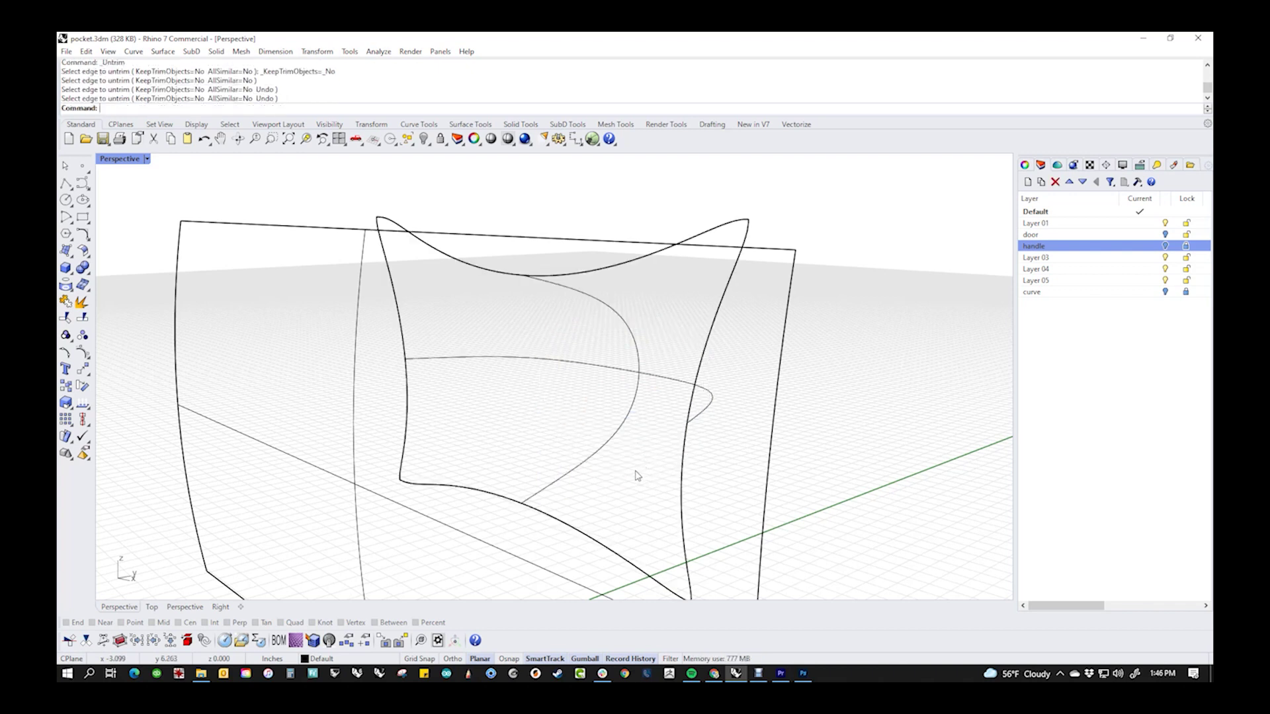
middle_click(613, 469)
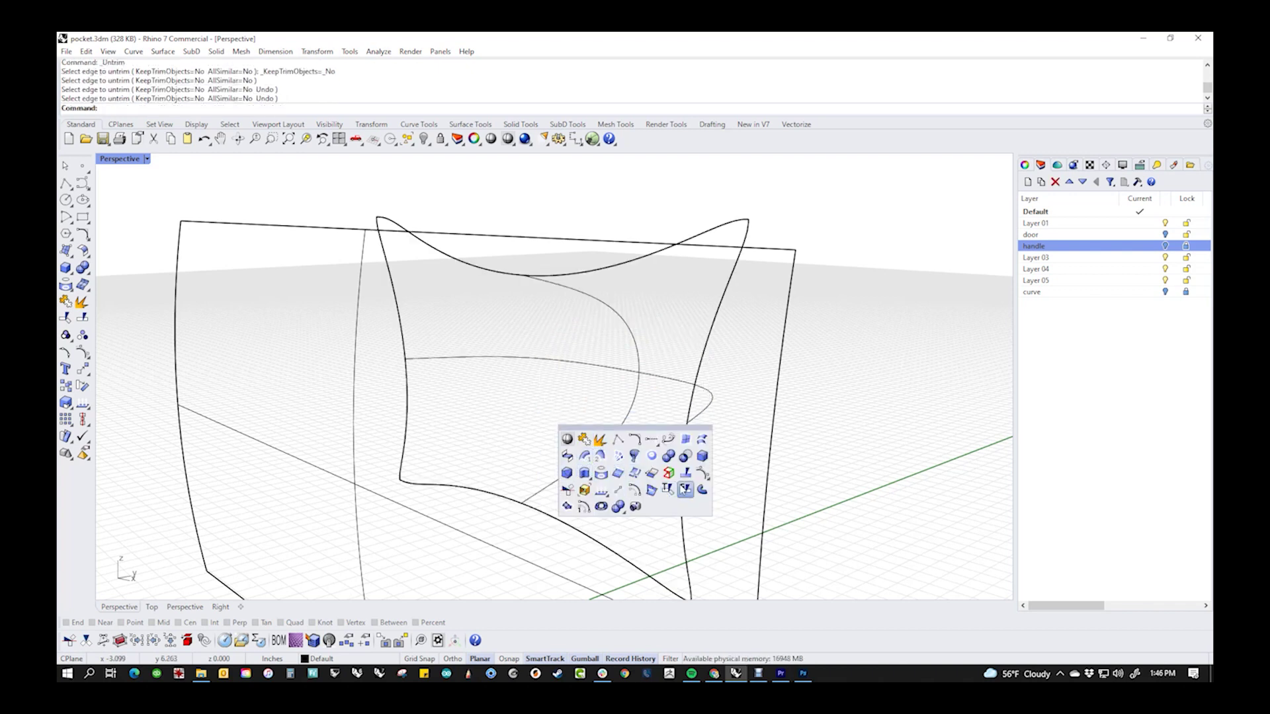
- Turn on the pocket surface's control points and move its deepest points farther inward in the Top view to deepen the pocket
key("F10")
left_click(682, 478)
right_click(648, 493)
right_click_drag(648, 493, 663, 526)
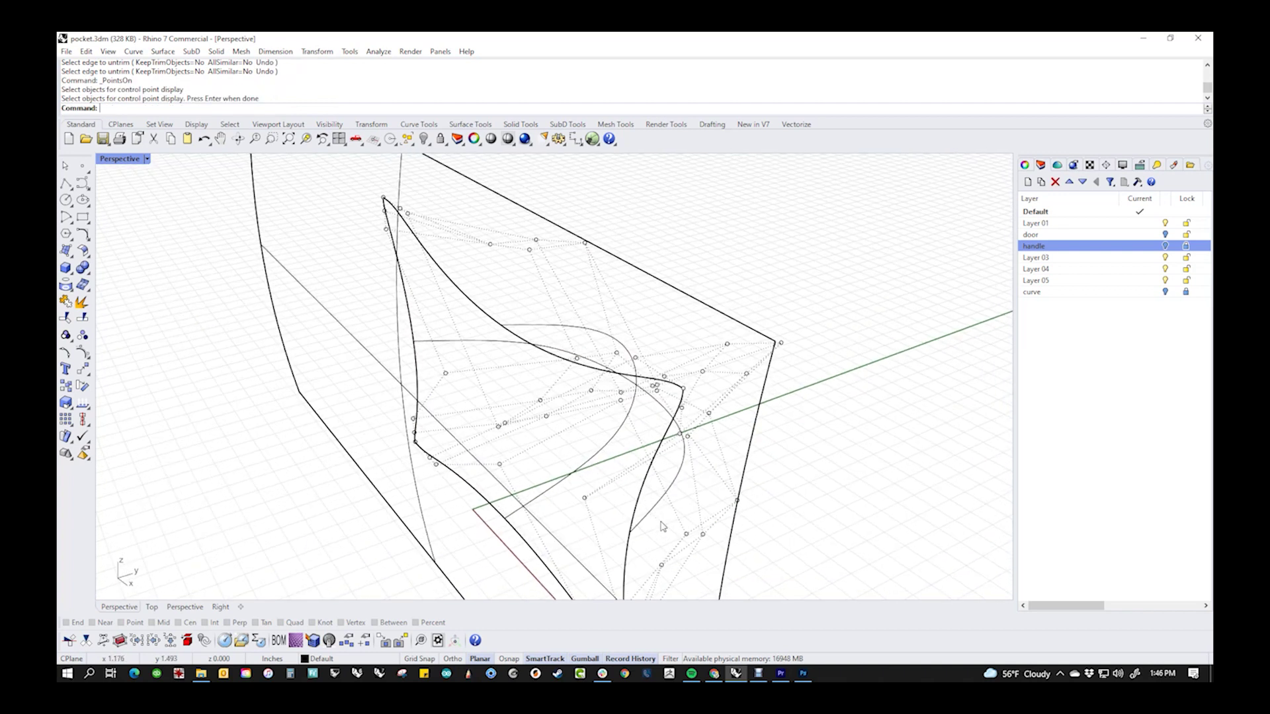
key("Return")
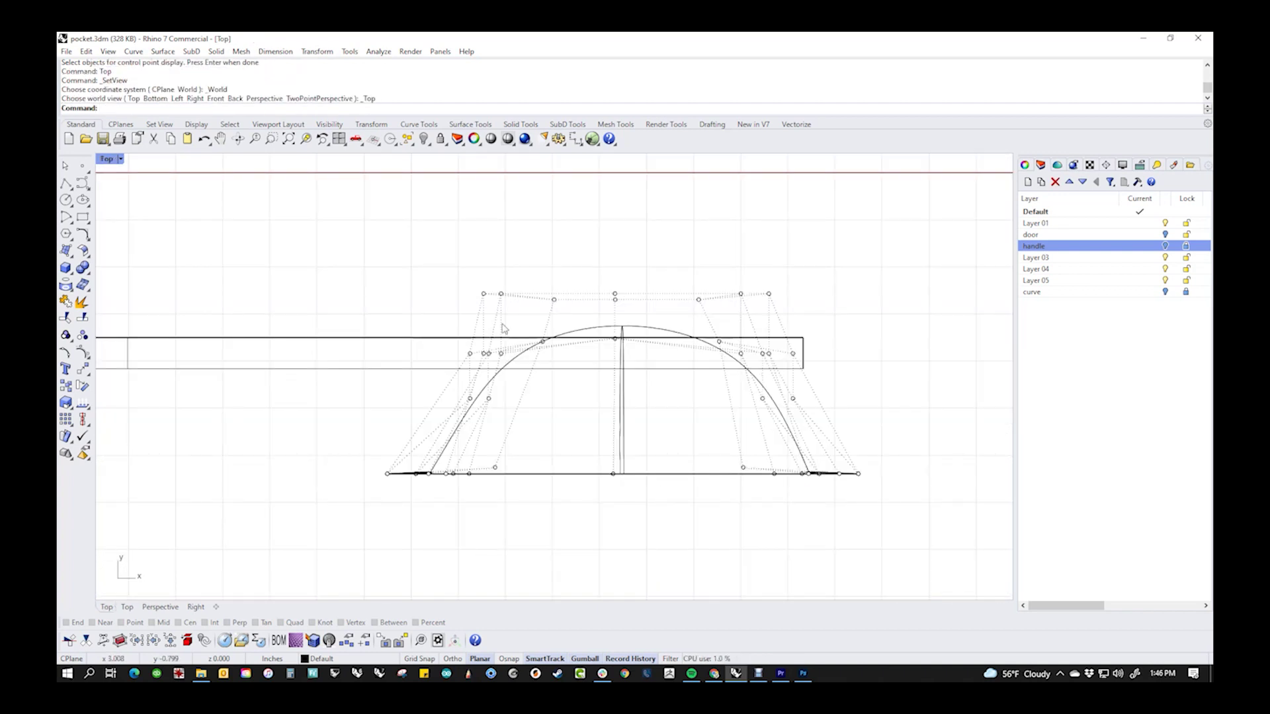
left_click_drag(445, 267, 870, 321)
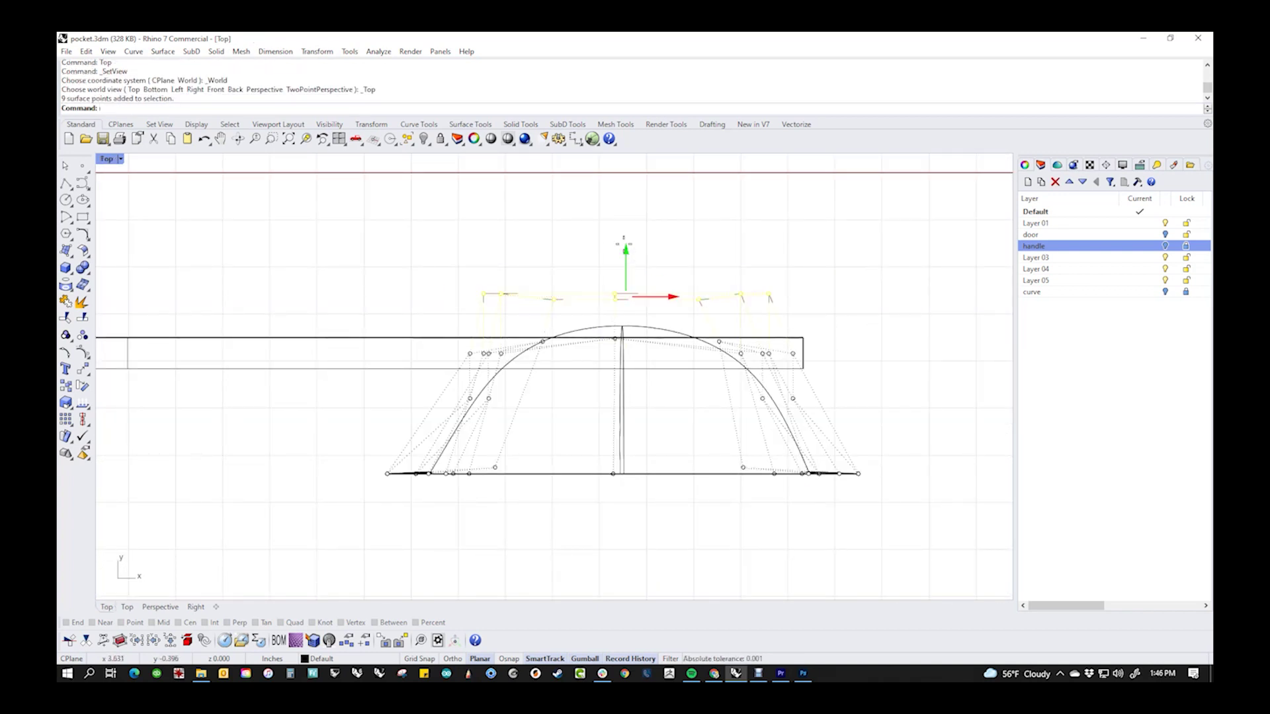
left_click_drag(623, 245, 625, 181)
left_click(888, 312)
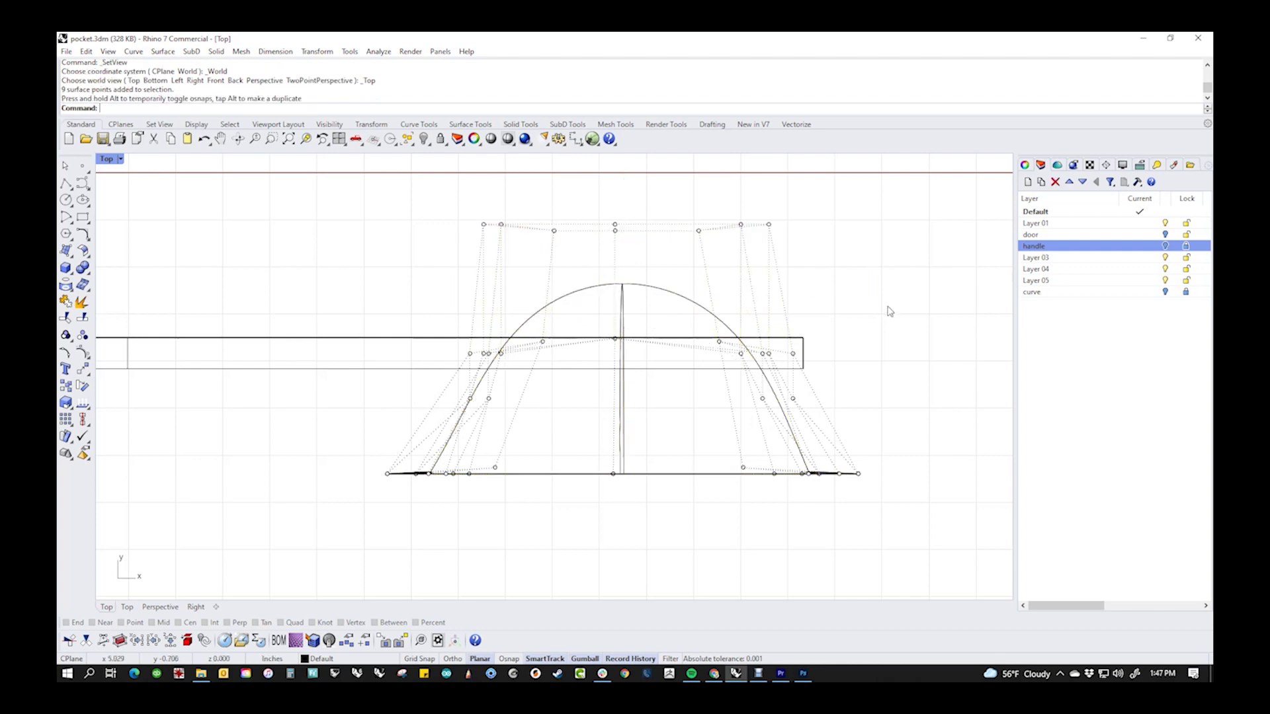
- Show the curve layer and create the intersection curve between the pocket surface and the door surface in the Perspective view
right_click_drag(863, 347, 896, 360)
key("ctrl+F4")
left_click(1165, 292)
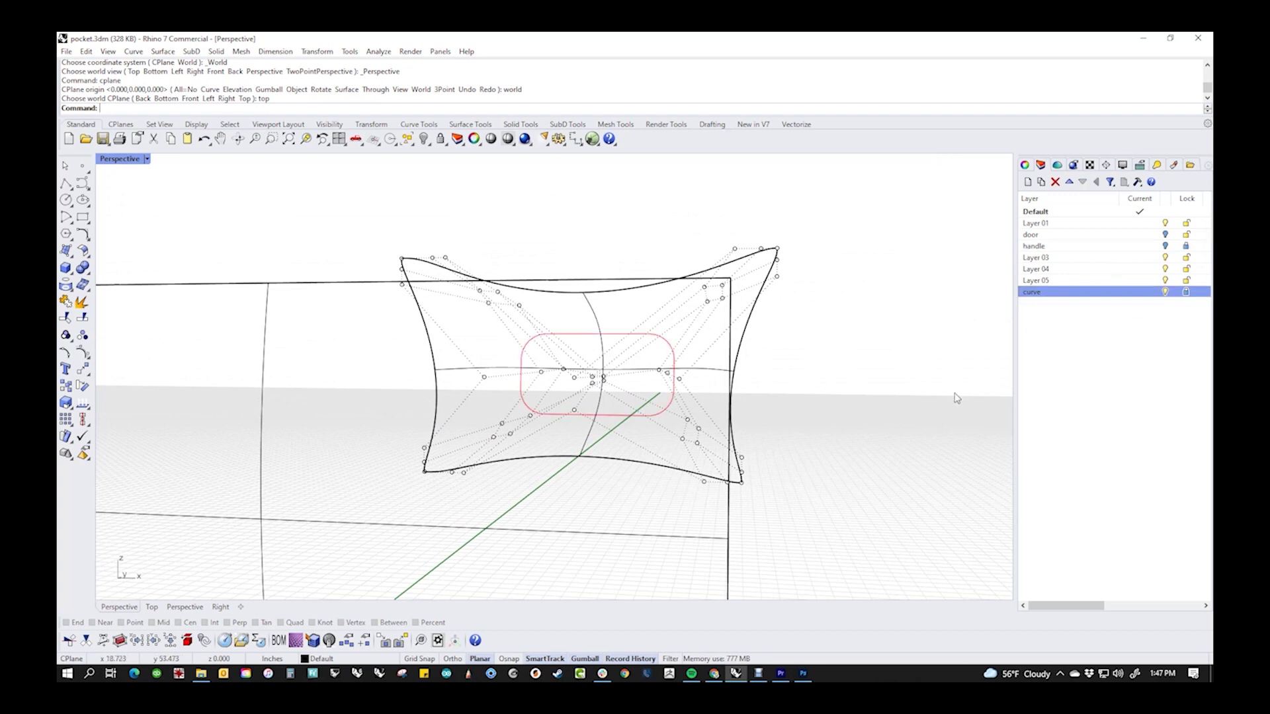
right_click_drag(955, 394, 736, 495)
left_click(577, 480)
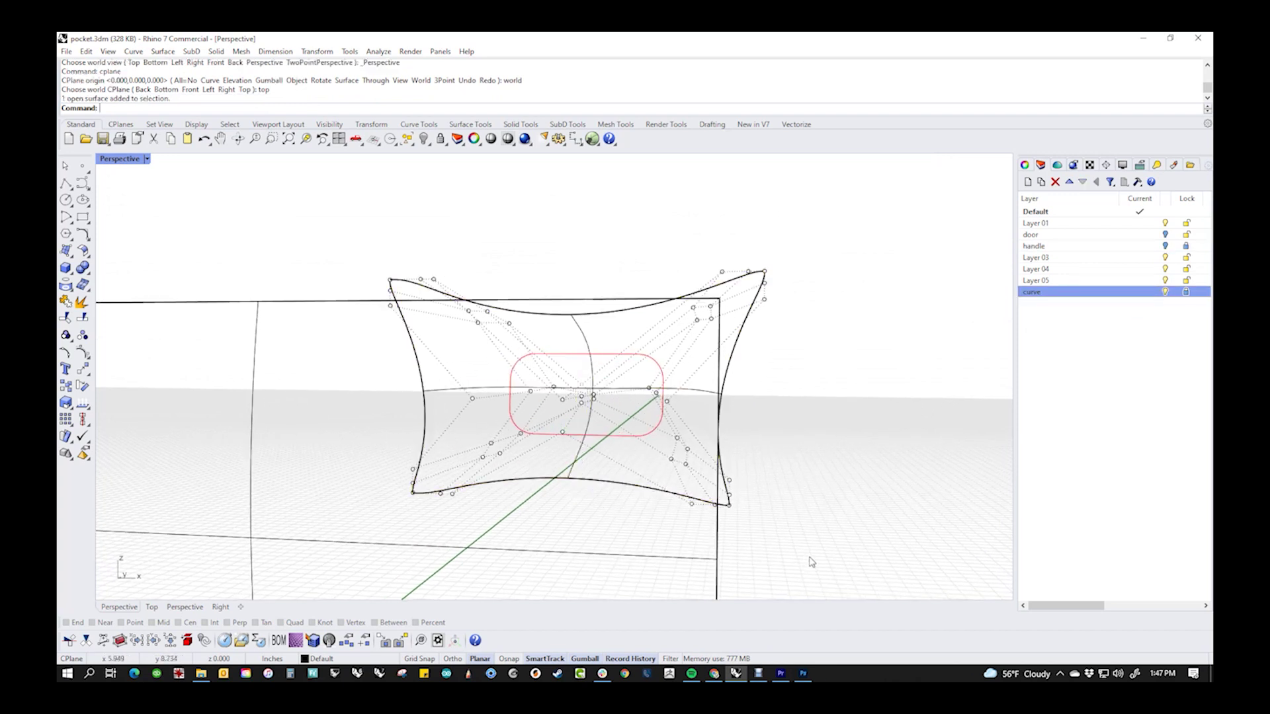
left_click_drag(811, 556, 706, 533)
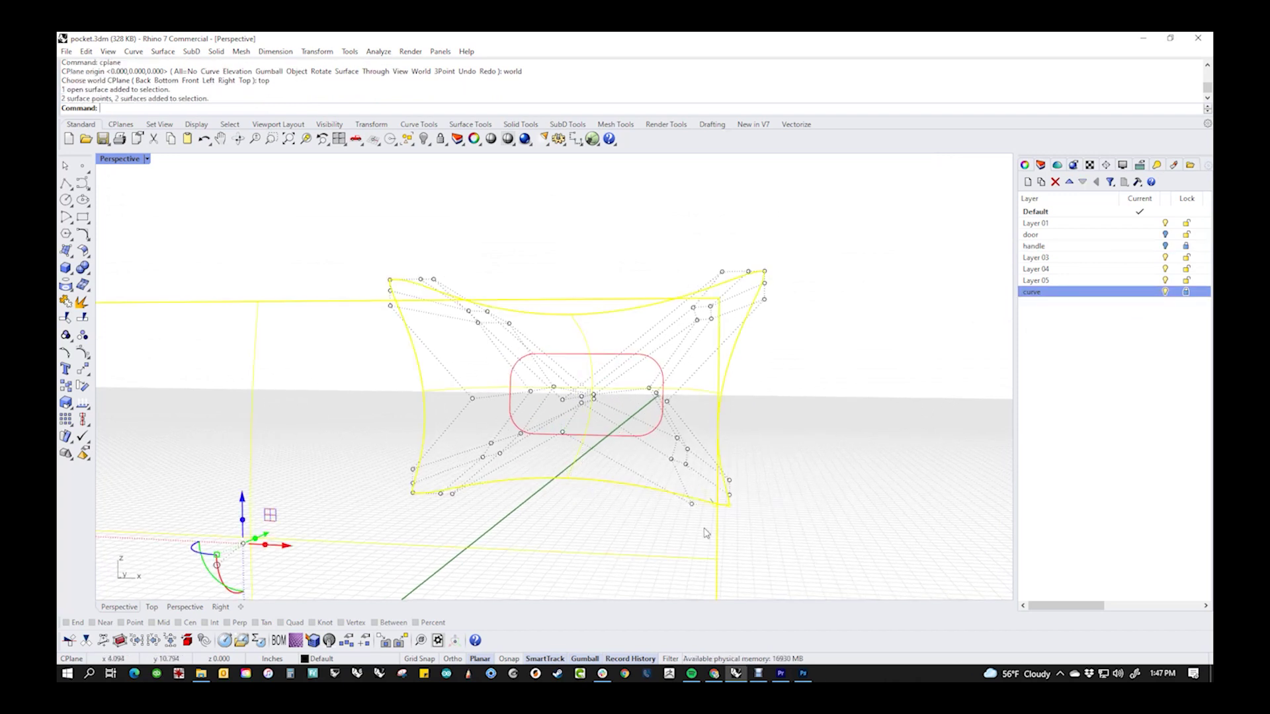
left_click(78, 293)
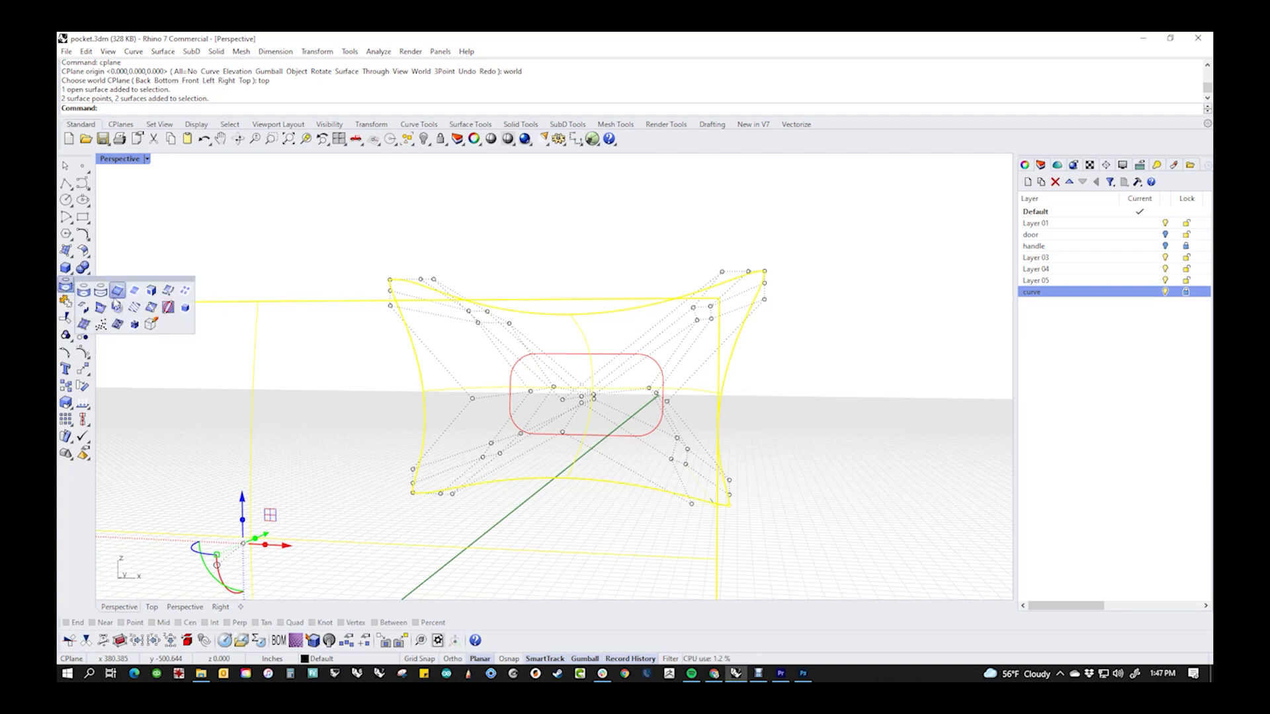
left_click(100, 307)
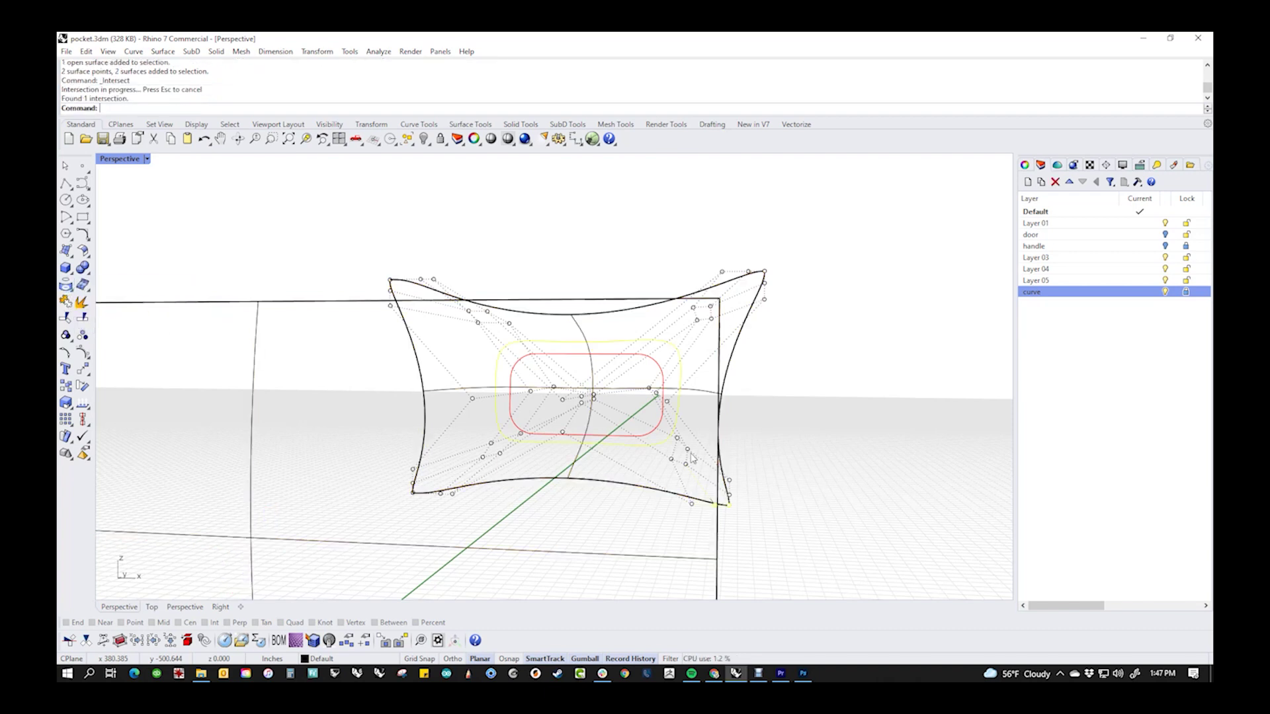
- Select the pocket's outer control points in the Right view and scale them inward in the Front view to bring the intersection near the red reference curve
right_click_drag(811, 474, 766, 475)
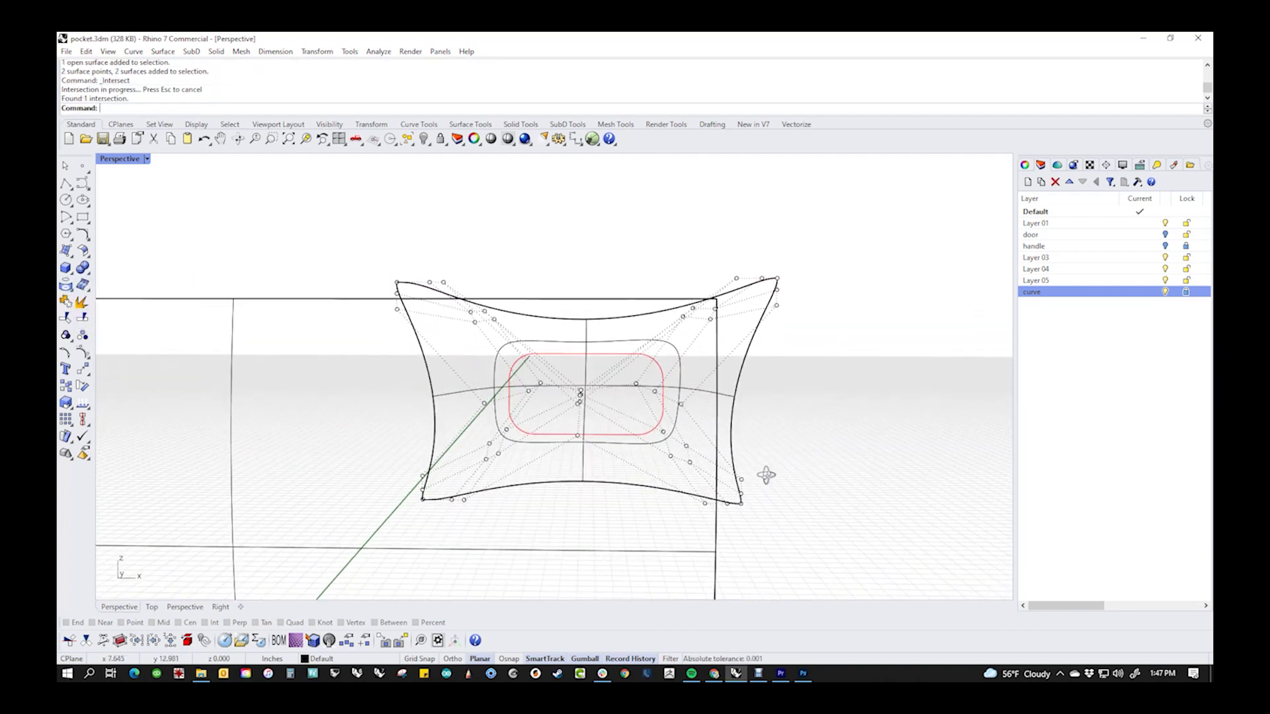
type("f")
key("Return")
right_click_drag(527, 456, 517, 475)
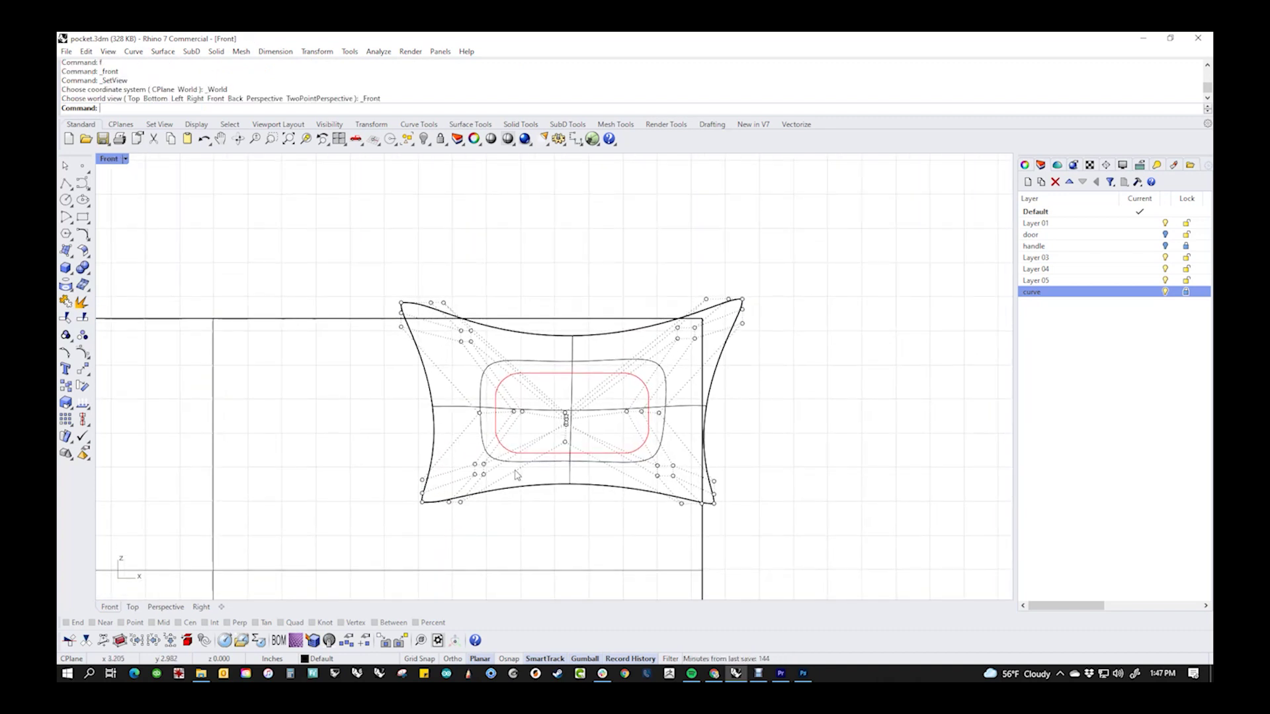
type("r")
key("Return")
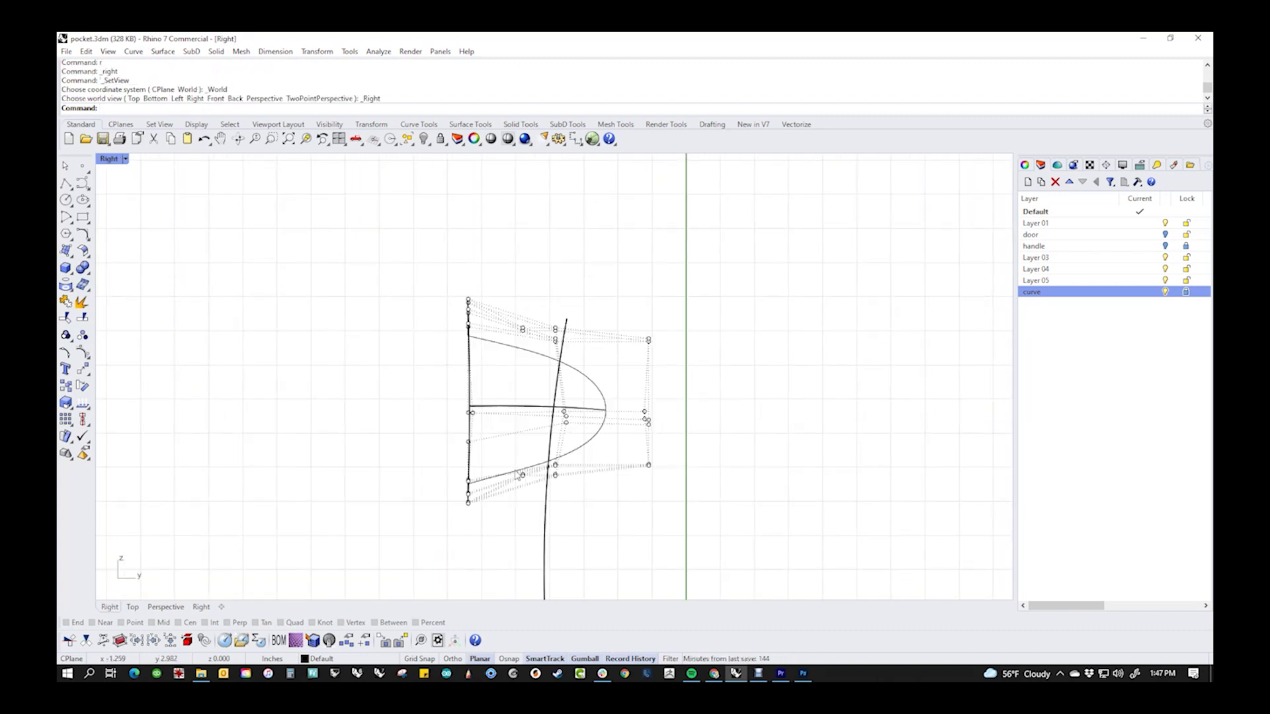
left_click_drag(426, 288, 539, 535)
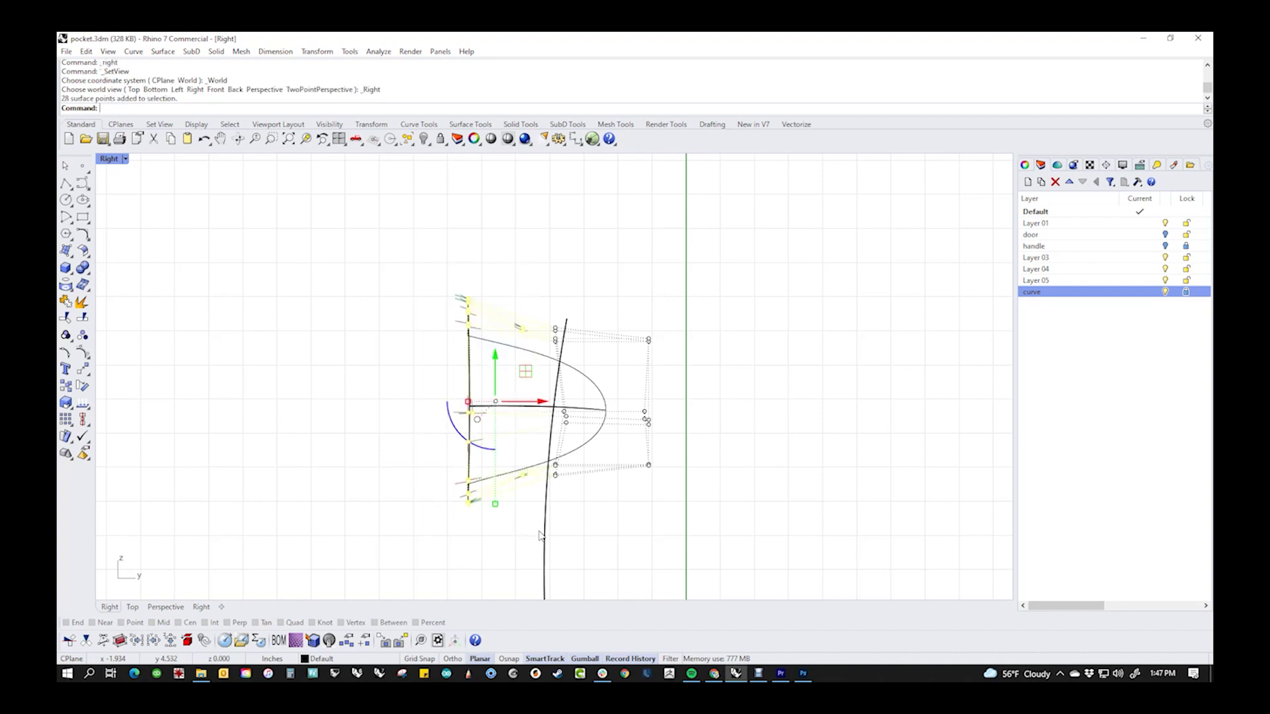
type("f")
key("Return")
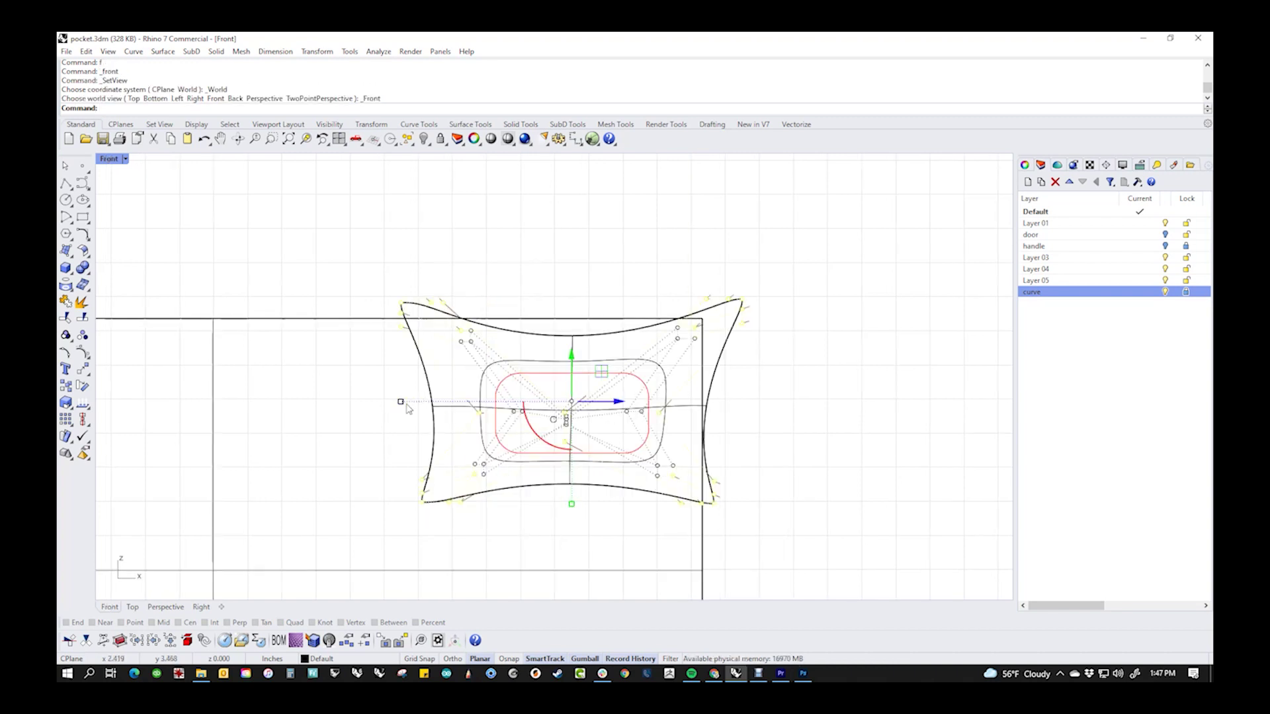
left_click_drag(401, 402, 450, 401)
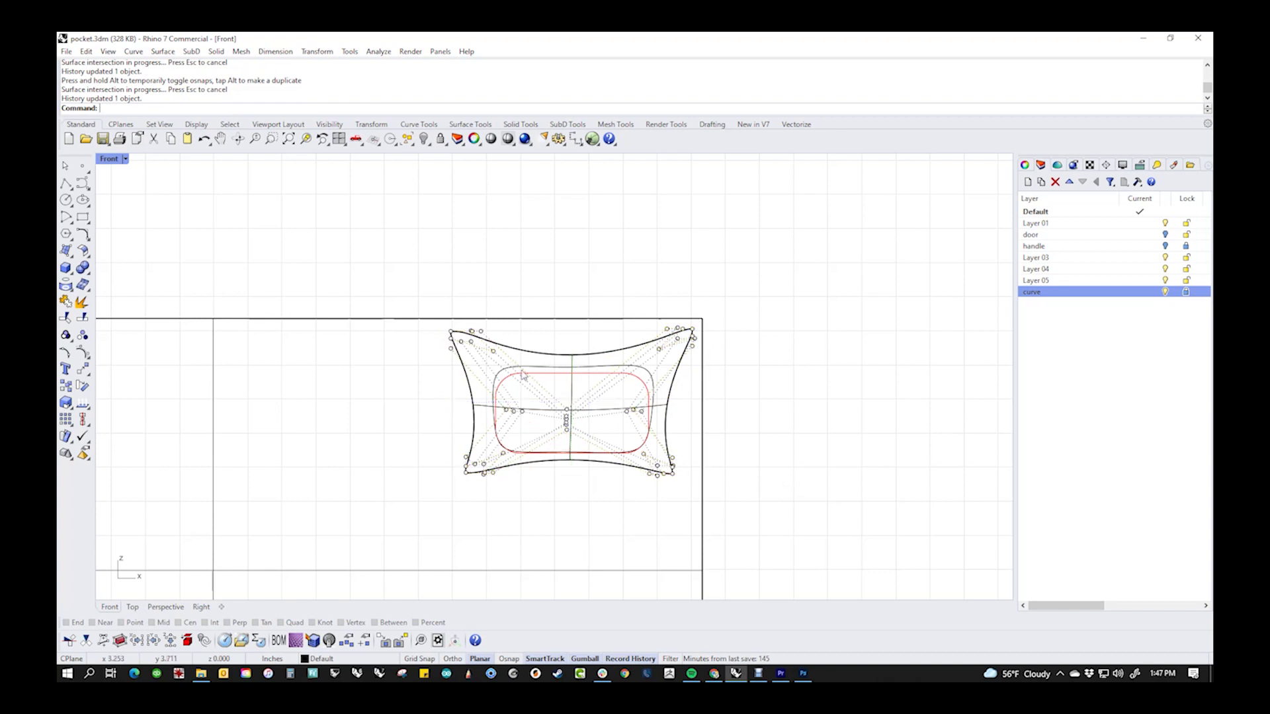
- Scale the pocket surface's upper control points slightly narrower and nudge them down 0.09 inches toward the red curve's upper edge
left_click_drag(369, 264, 839, 388)
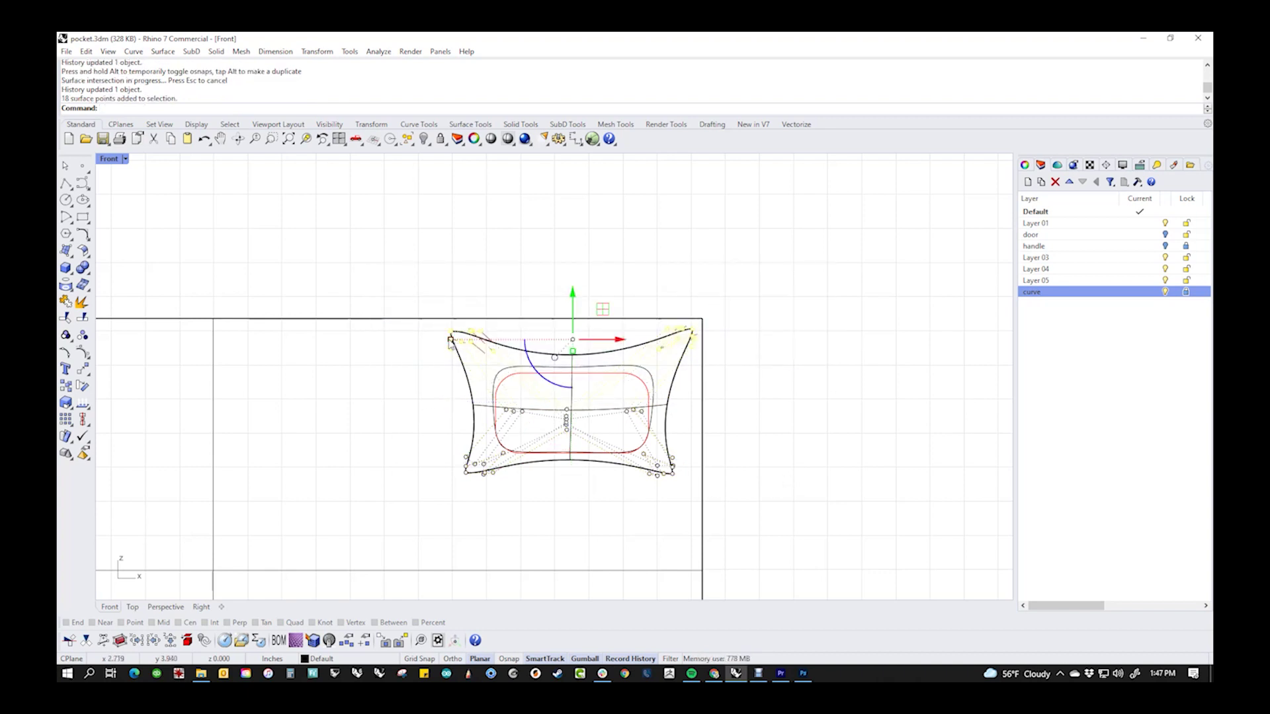
left_click_drag(450, 341, 458, 340)
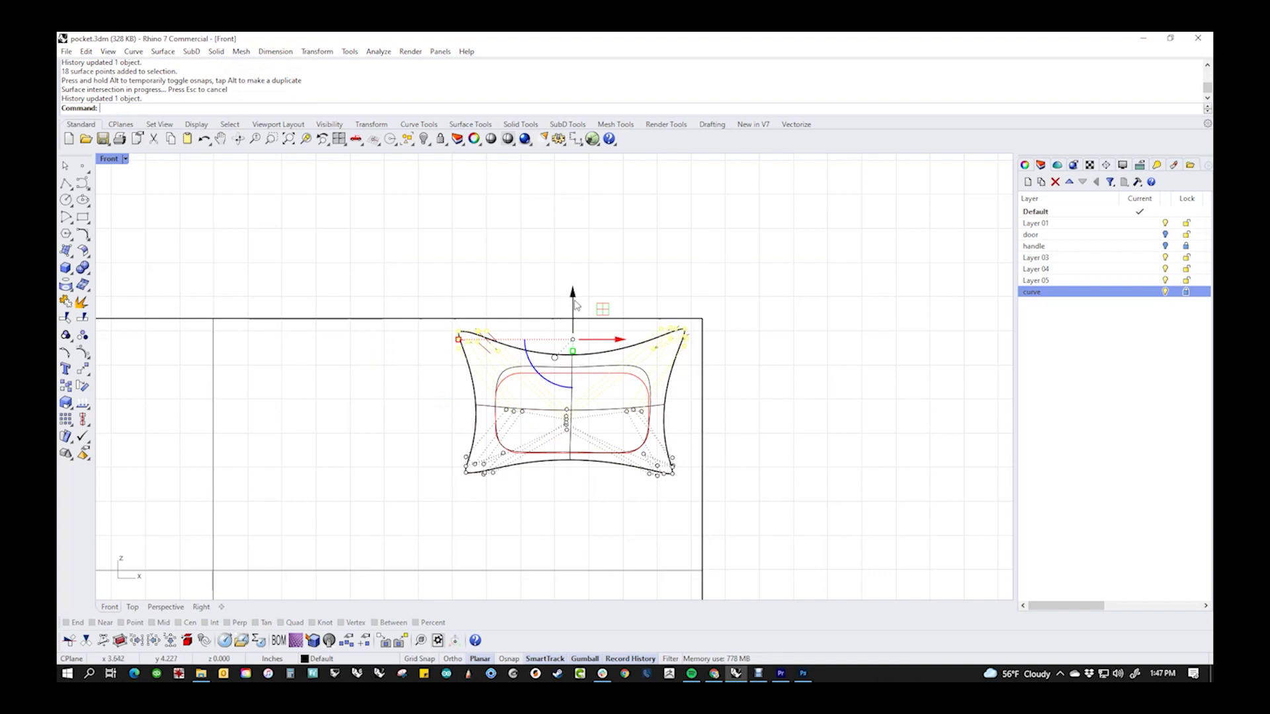
key("alt+Down")
key("alt+Down")
key("alt+Down")
key("alt+Down")
key("alt+Down")
key("alt+Down")
key("alt+Down")
key("alt+Down")
key("alt+Down")
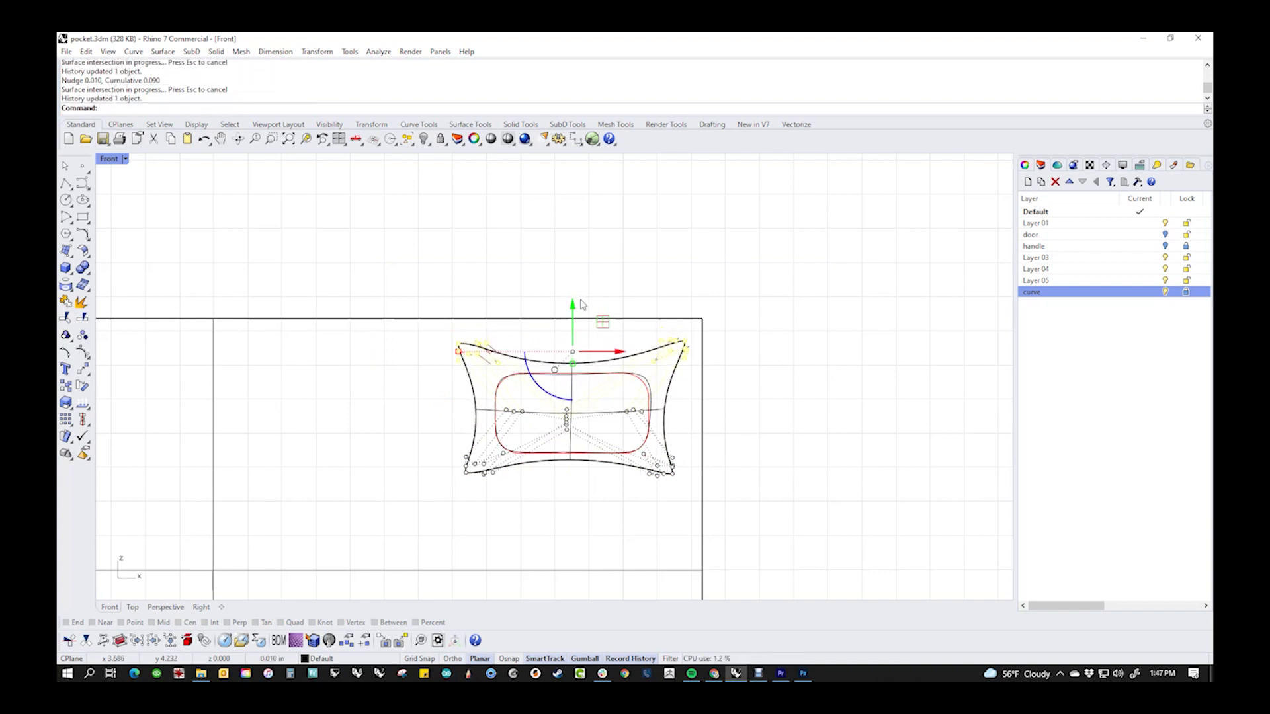
- Nudge the upper-right corner's control points left and 0.01 inches down to match the red curve, and hide the control points
left_click(694, 267)
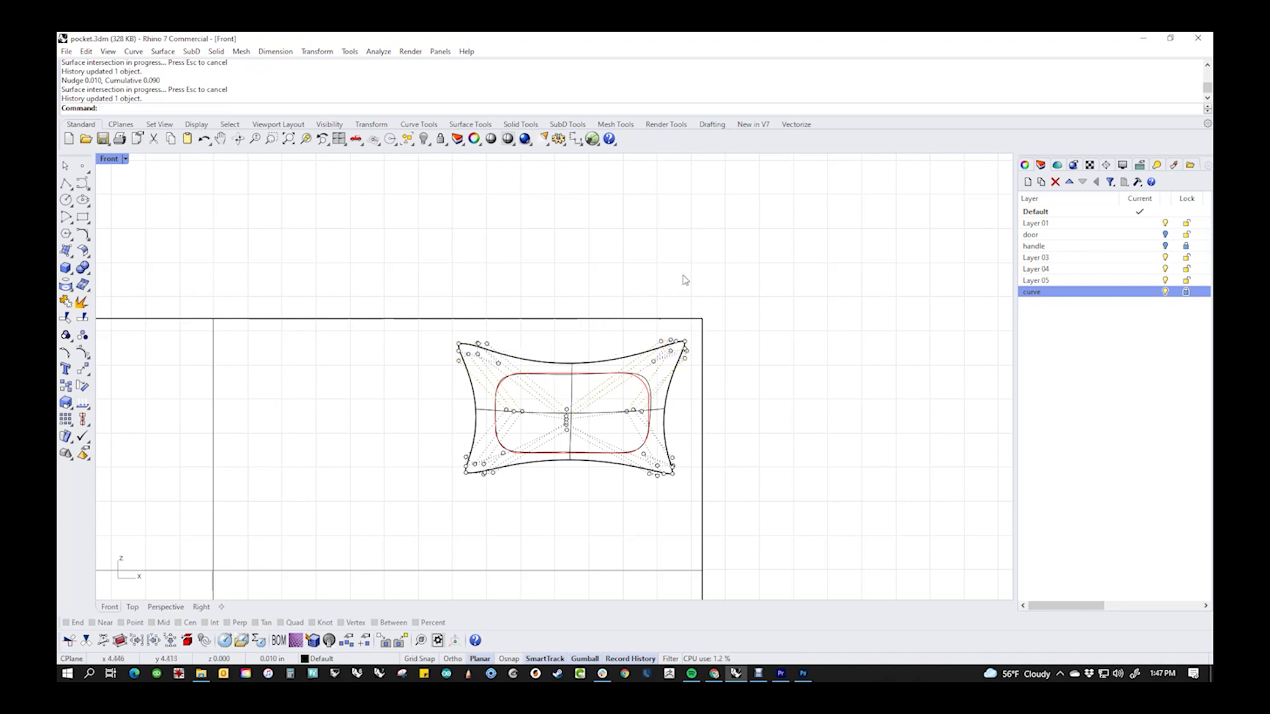
left_click_drag(632, 281, 751, 379)
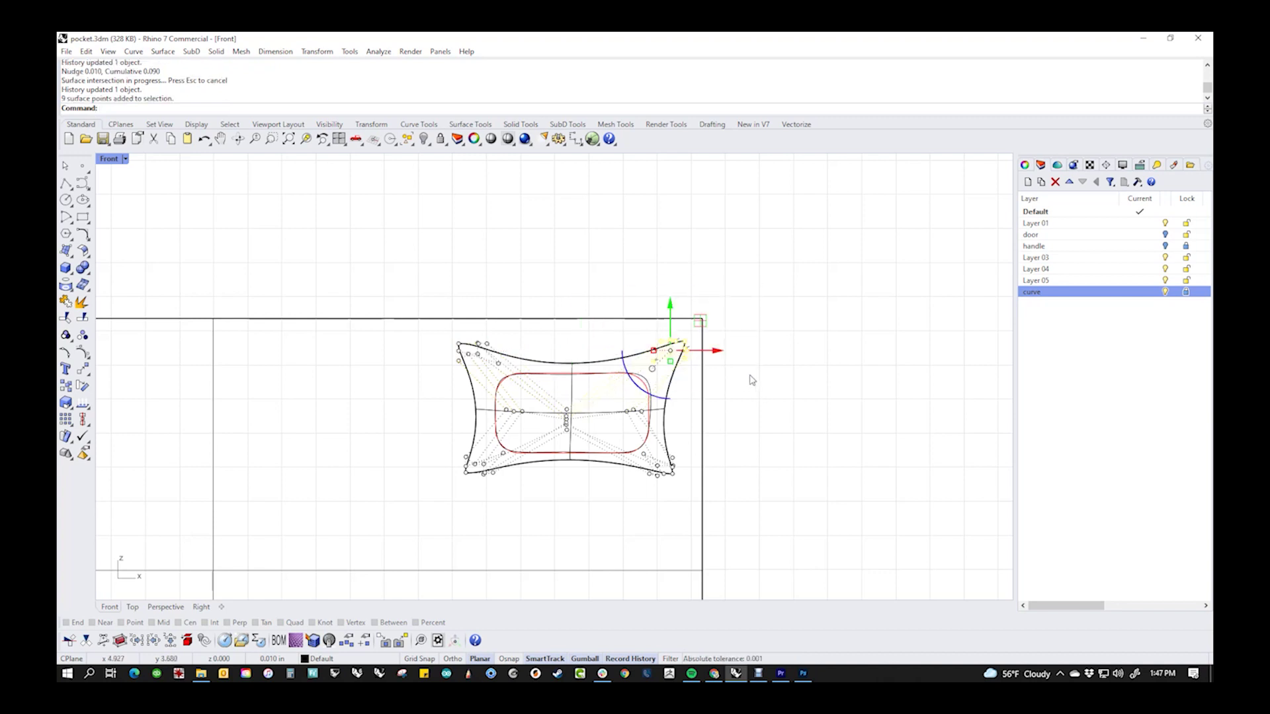
key("alt+Left")
key("alt+Down")
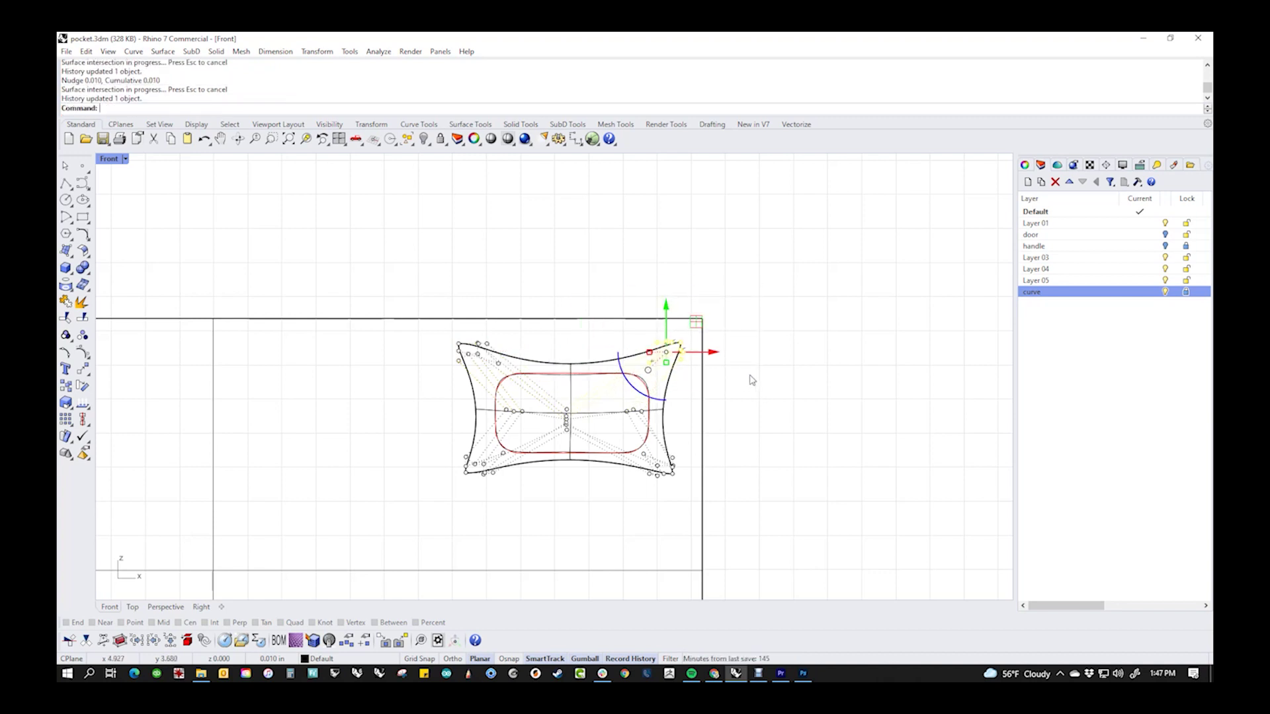
key("Escape")
key("Escape")
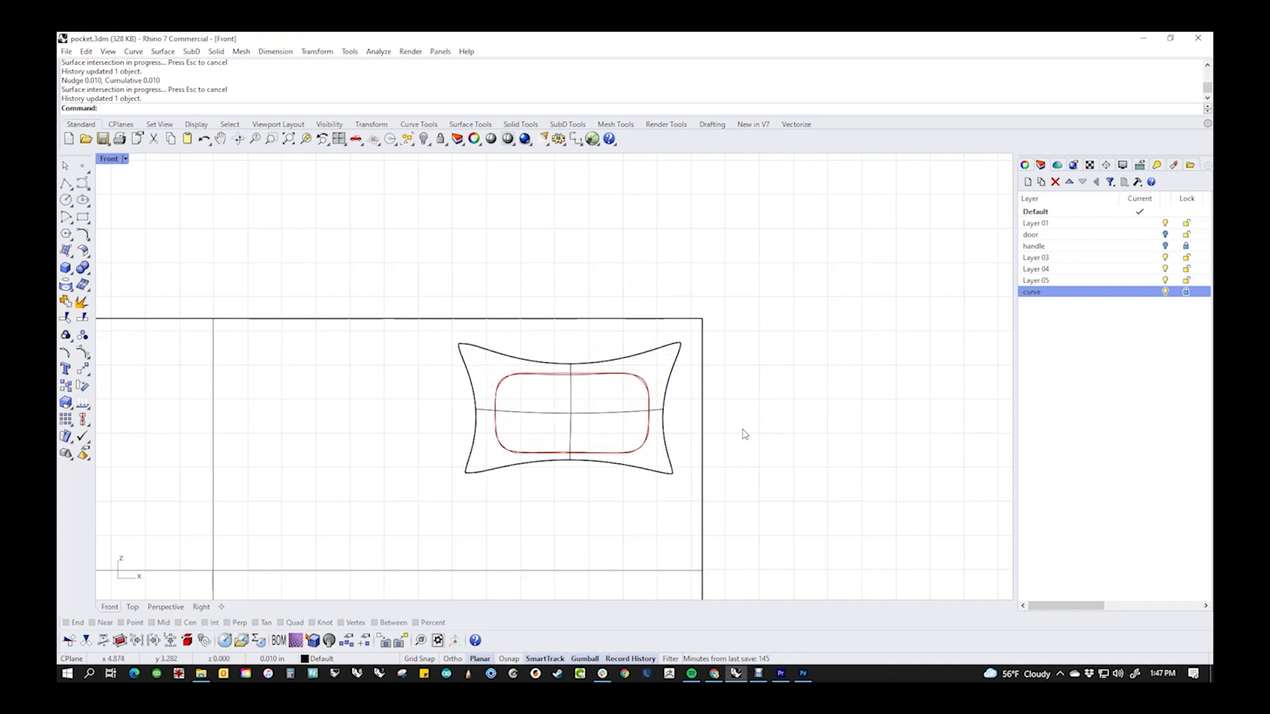
- Trim the door and pocket surfaces against each other, removing the pocket's protruding outer part and the door area over the recess
key("ctrl+F4")
key("ctrl+a")
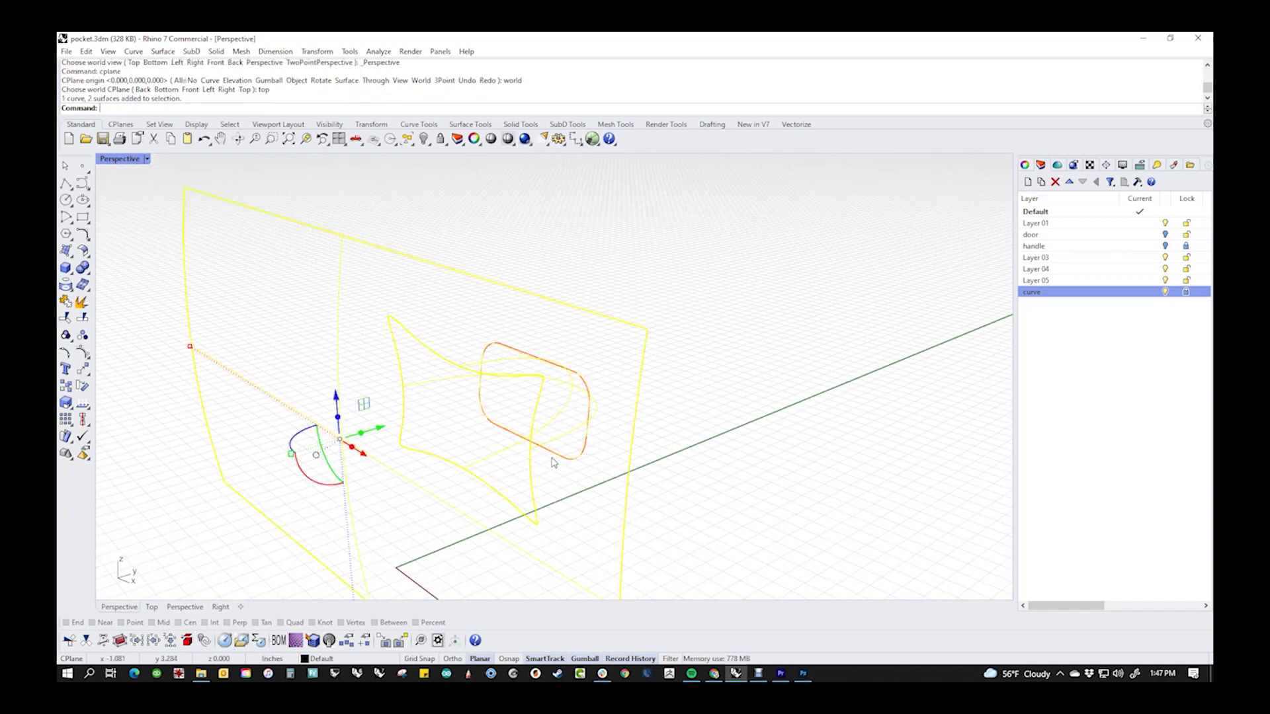
middle_click(554, 462)
left_click(586, 475)
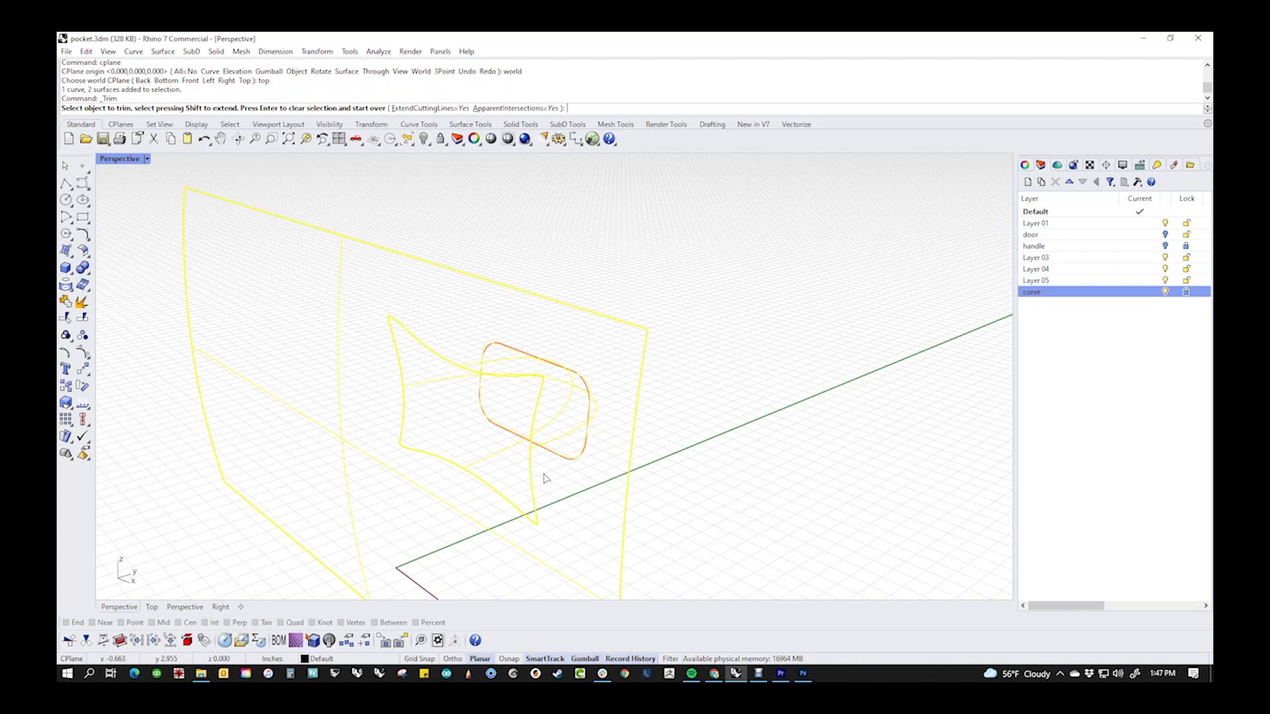
left_click(501, 494)
middle_click(451, 461)
left_click(449, 461)
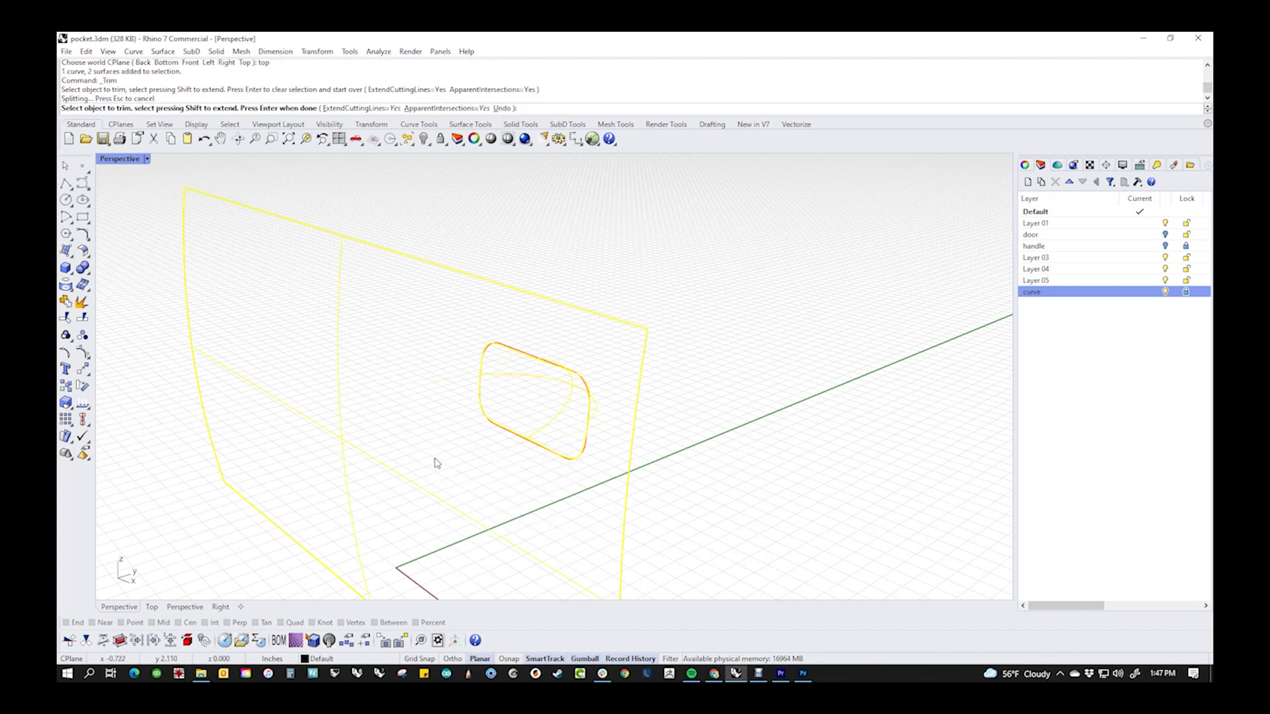
mouse_move(433, 462)
right_mouse_down()
mouse_move(496, 491)
mouse_move(505, 396)
right_mouse_up()
key("Return")
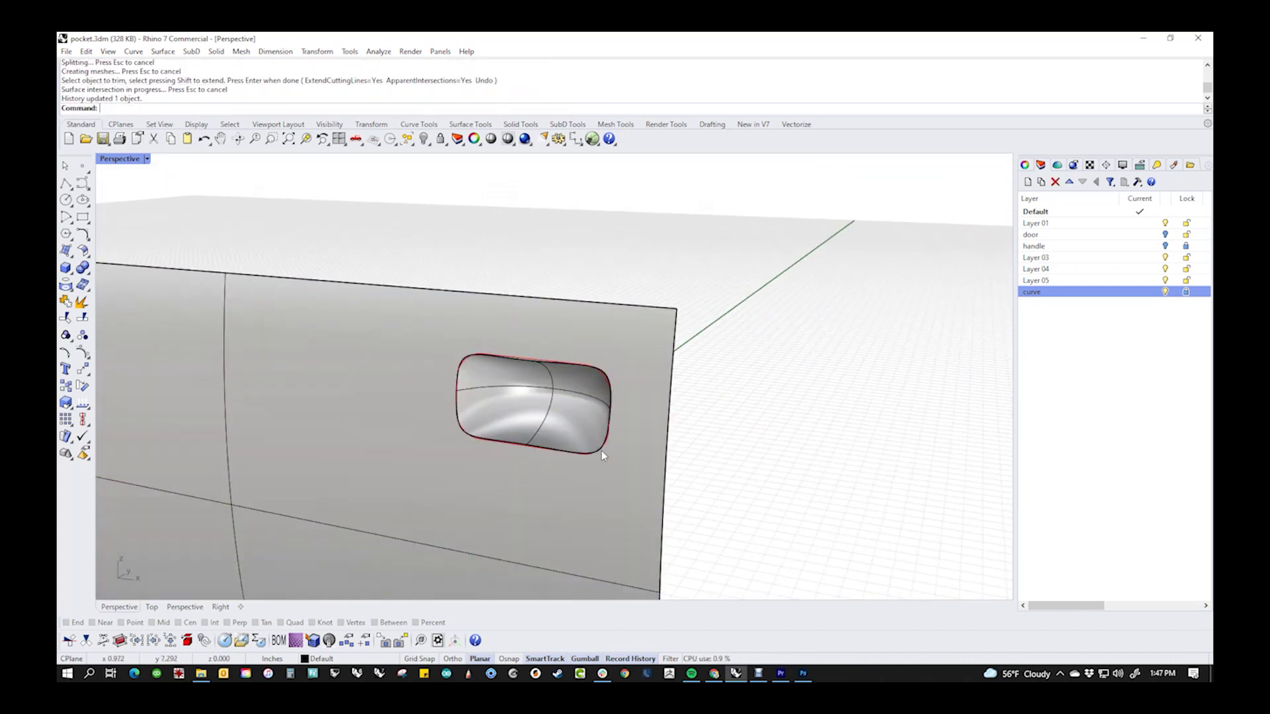
- Join the trimmed door and pocket surfaces into one polysurface
right_click_drag(601, 450, 799, 420)
left_click_drag(799, 420, 564, 425)
type("j")
key("Return")
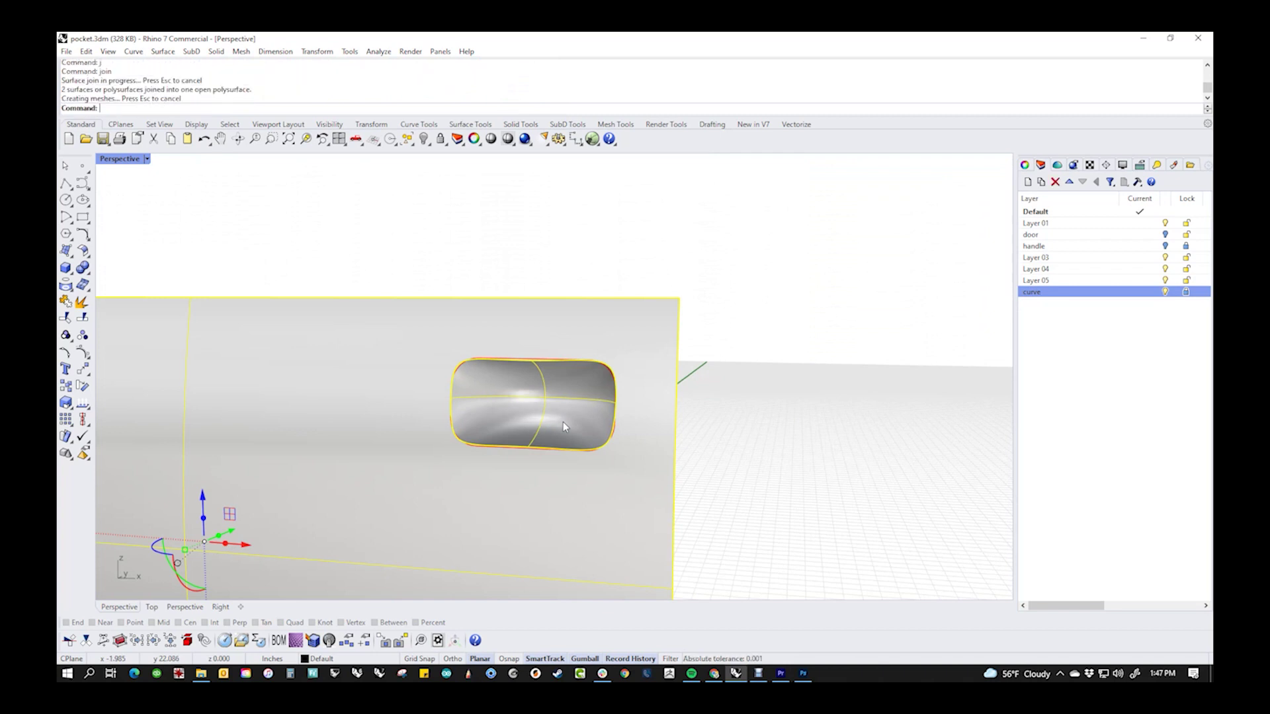
- Apply BlendEdge around the pocket's rim with a reduced blend radius, using the RollingBall rail type with trimming and joining on
left_click(87, 274)
left_click(186, 291)
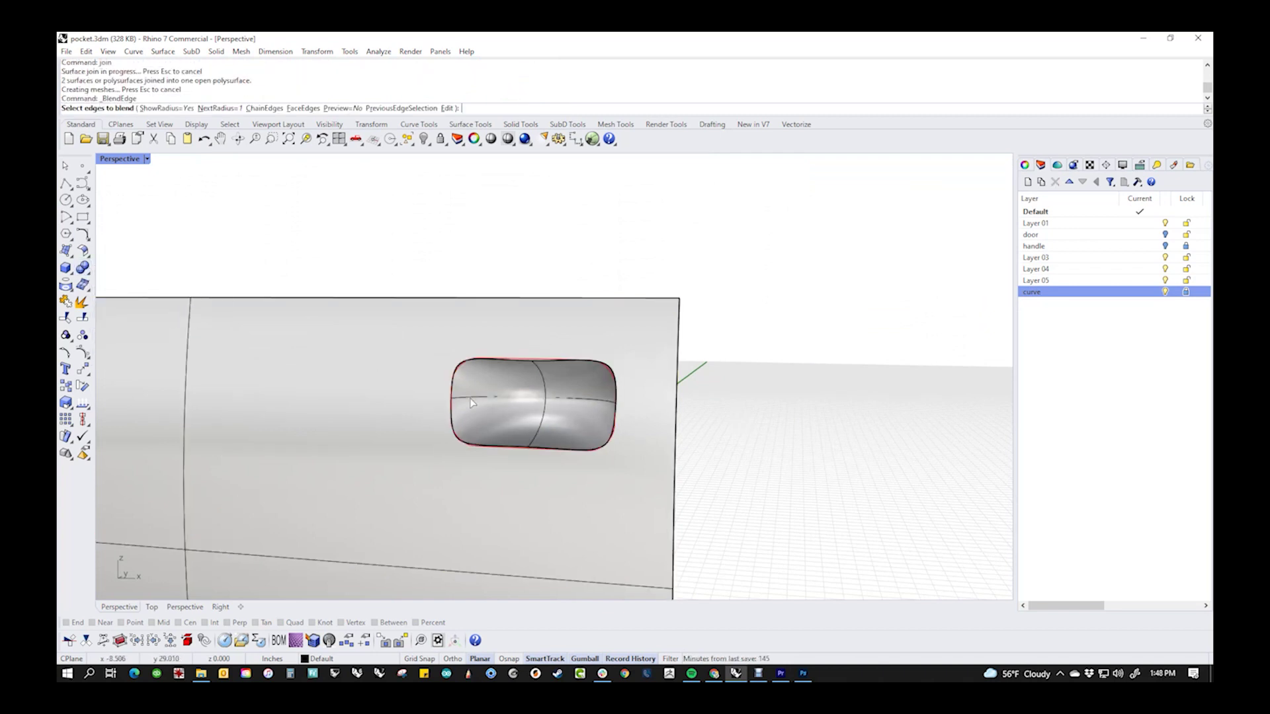
left_click(485, 449)
key("Return")
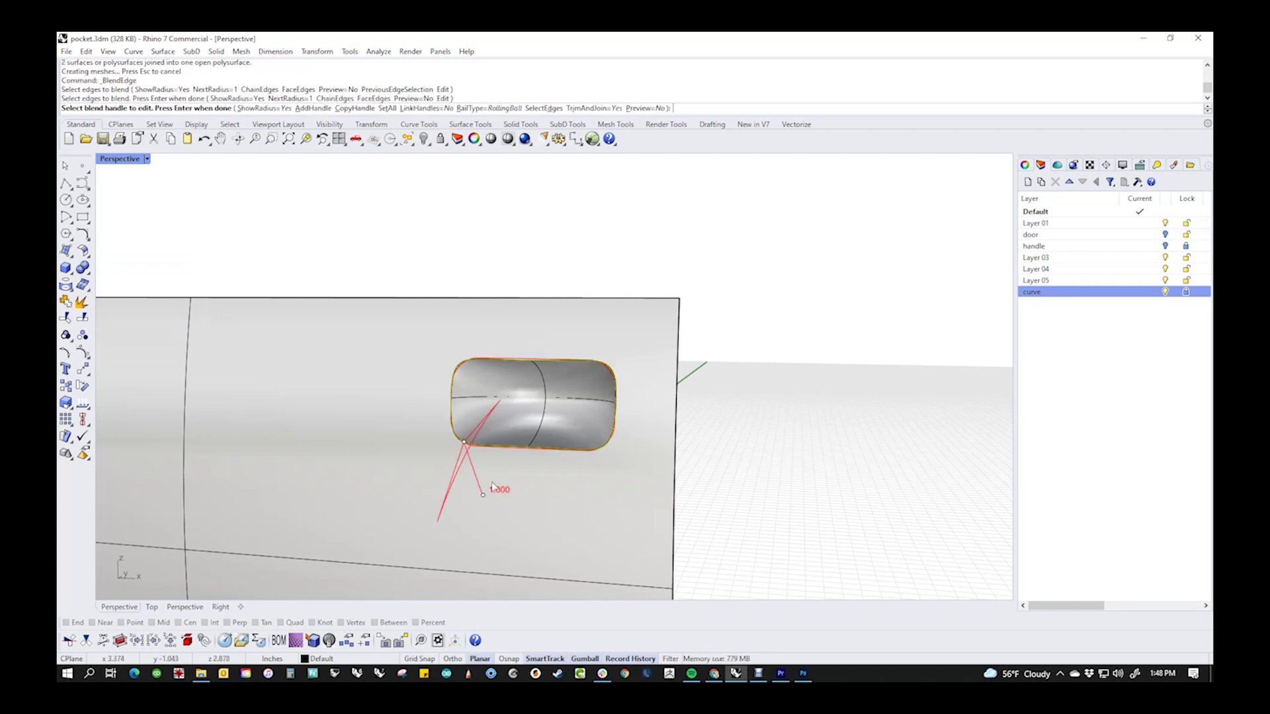
left_click(483, 495)
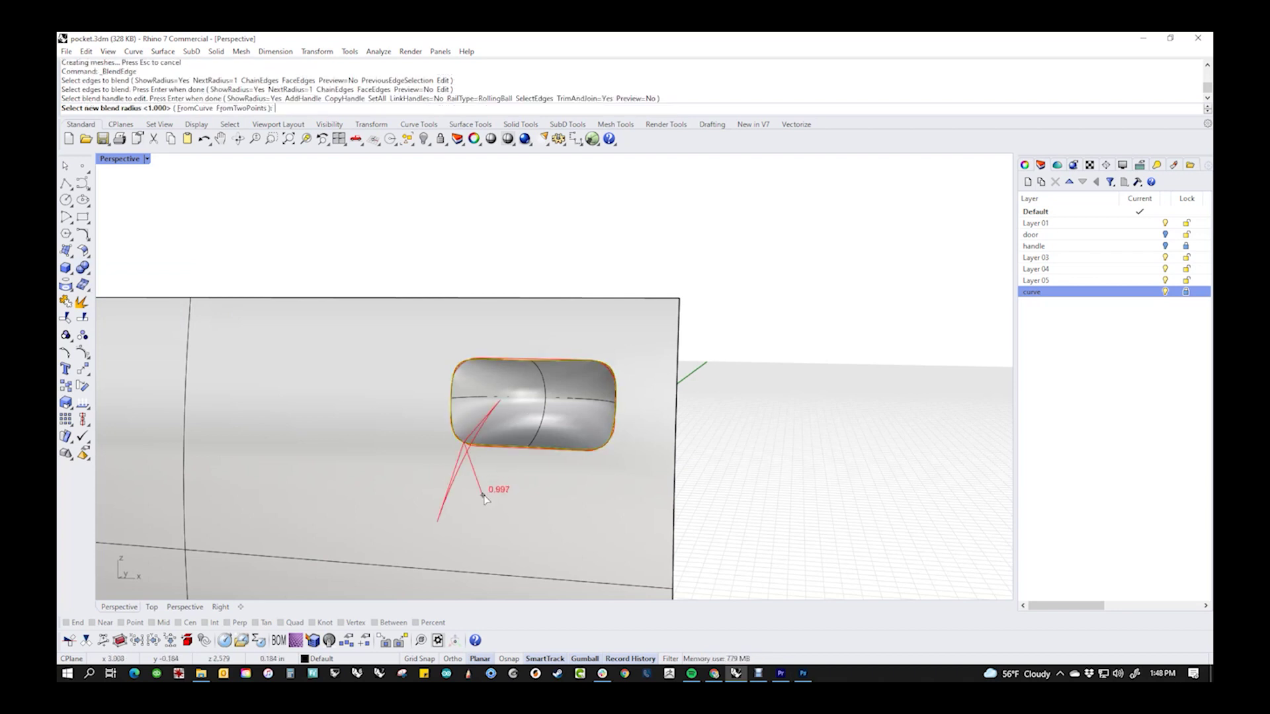
left_click(465, 450)
key("Return")
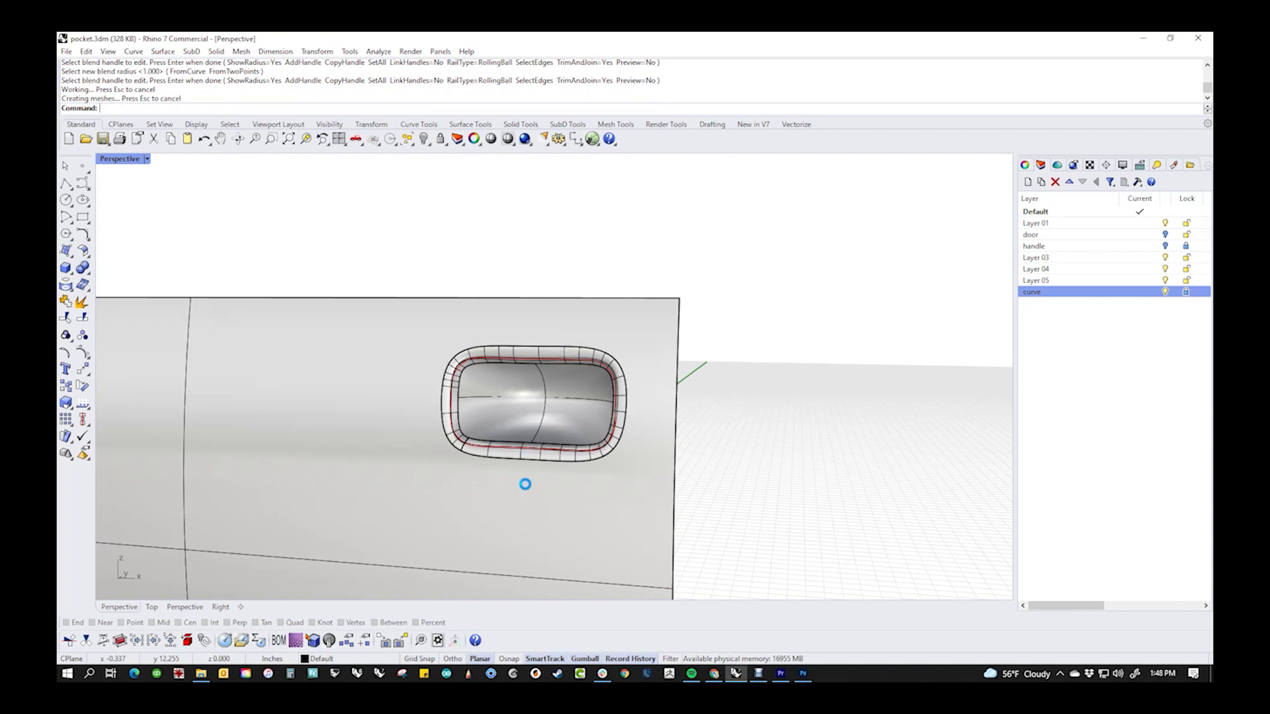
- Show all hidden objects and the handle layer, and set the Perspective viewport to Rendered display
right_click_drag(555, 478, 702, 489)
type("v")
key("Return")
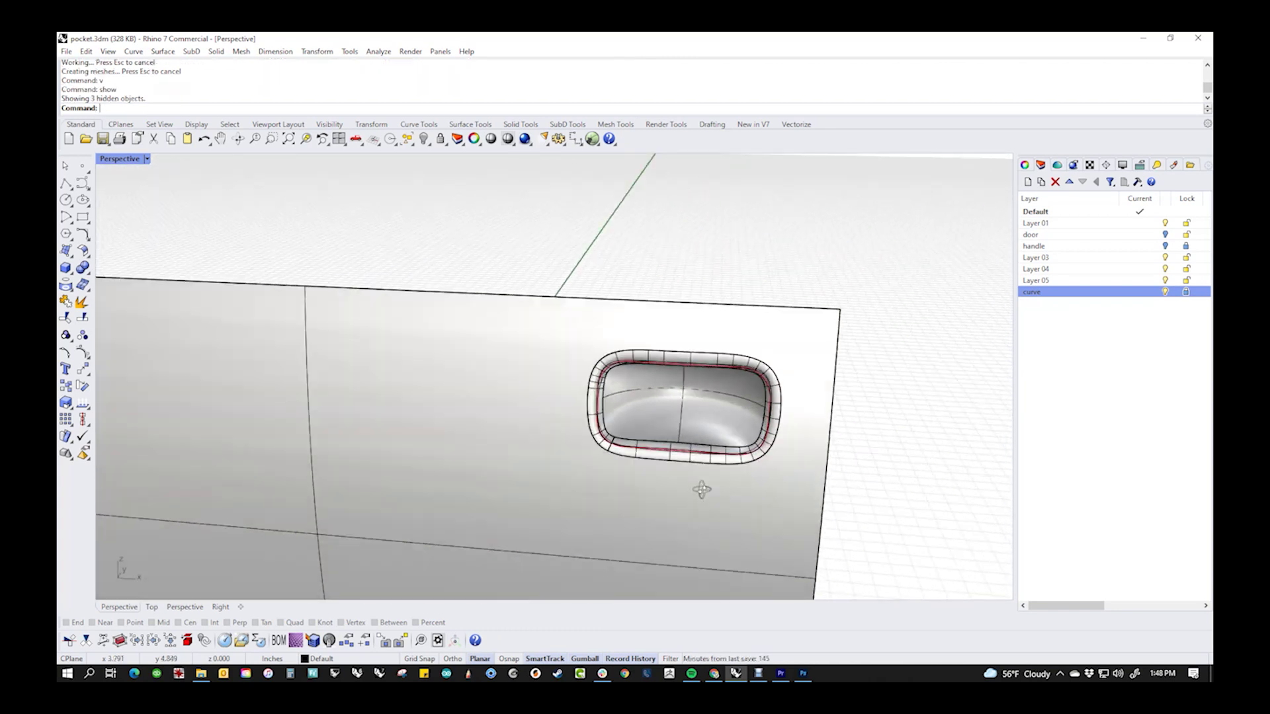
left_click(1165, 245)
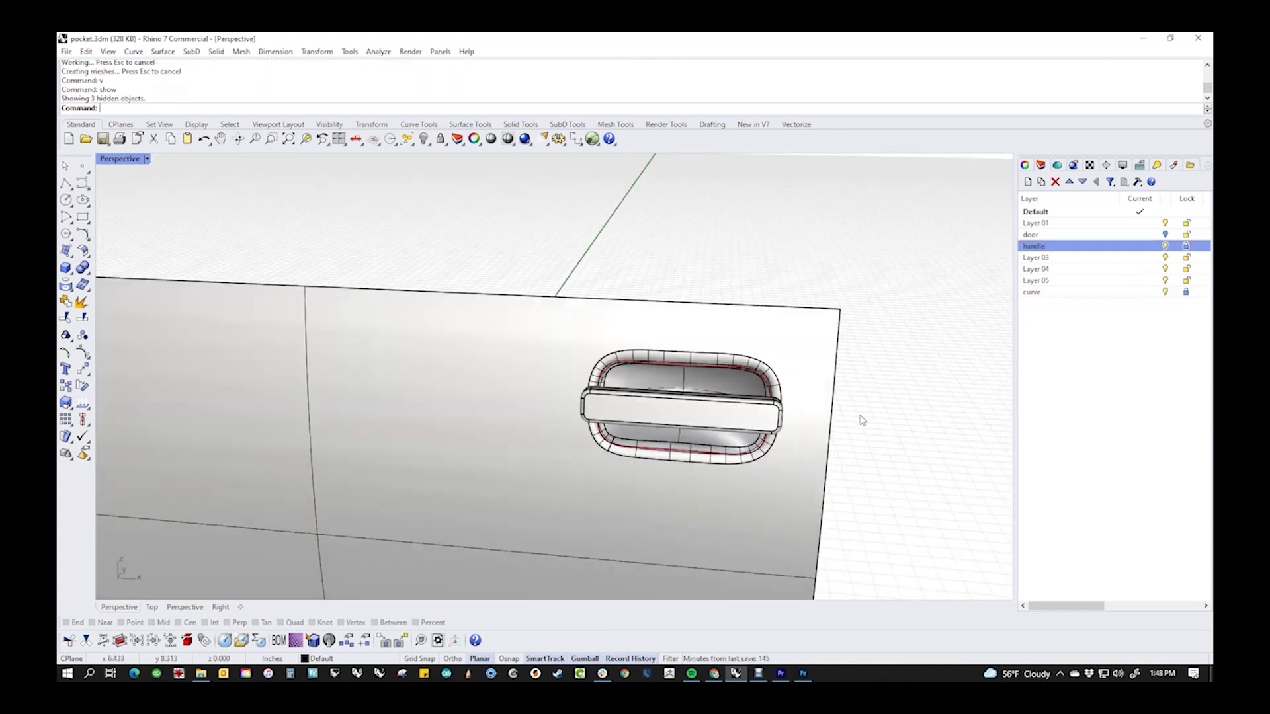
right_click_drag(858, 420, 804, 456)
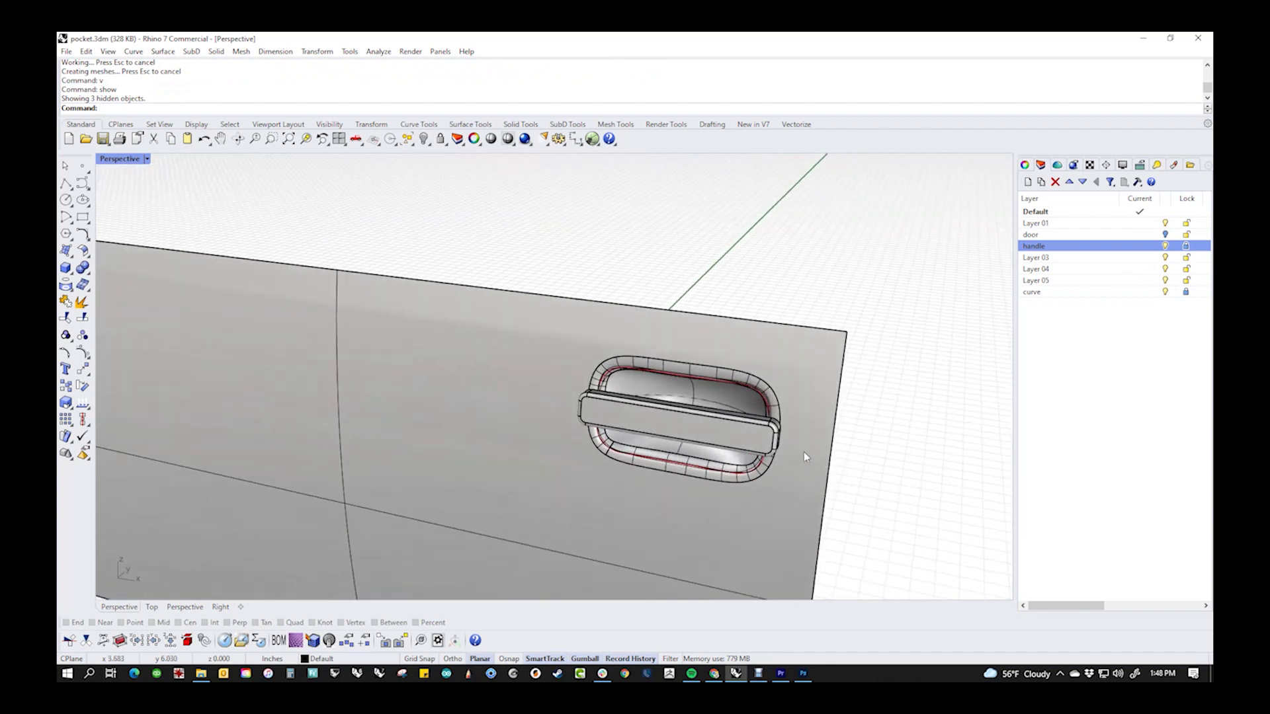
left_click(125, 161)
left_click(196, 225)
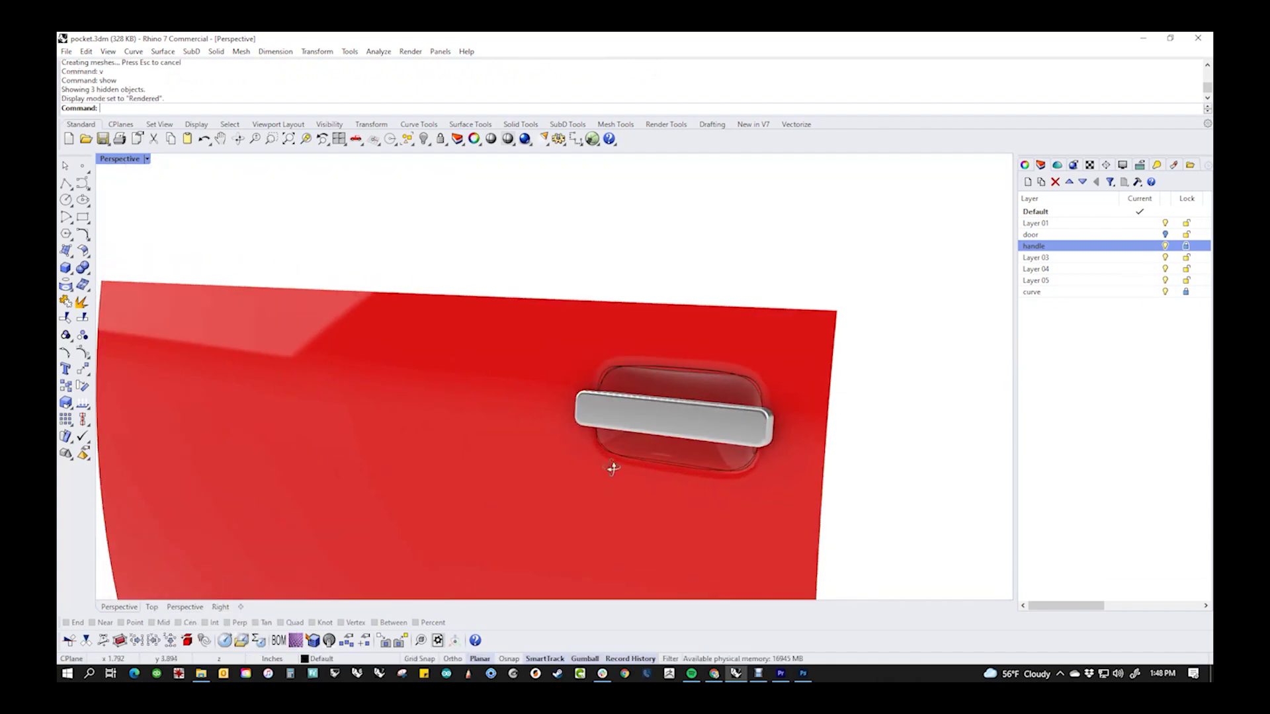
- Delete all visible curves from the model and hide the curve layer
type("cc")
key("Return")
mouse_move(613, 468)
right_mouse_down()
mouse_move(605, 450)
mouse_move(632, 463)
right_mouse_up()
type("selcrv")
key("Return")
key("Delete")
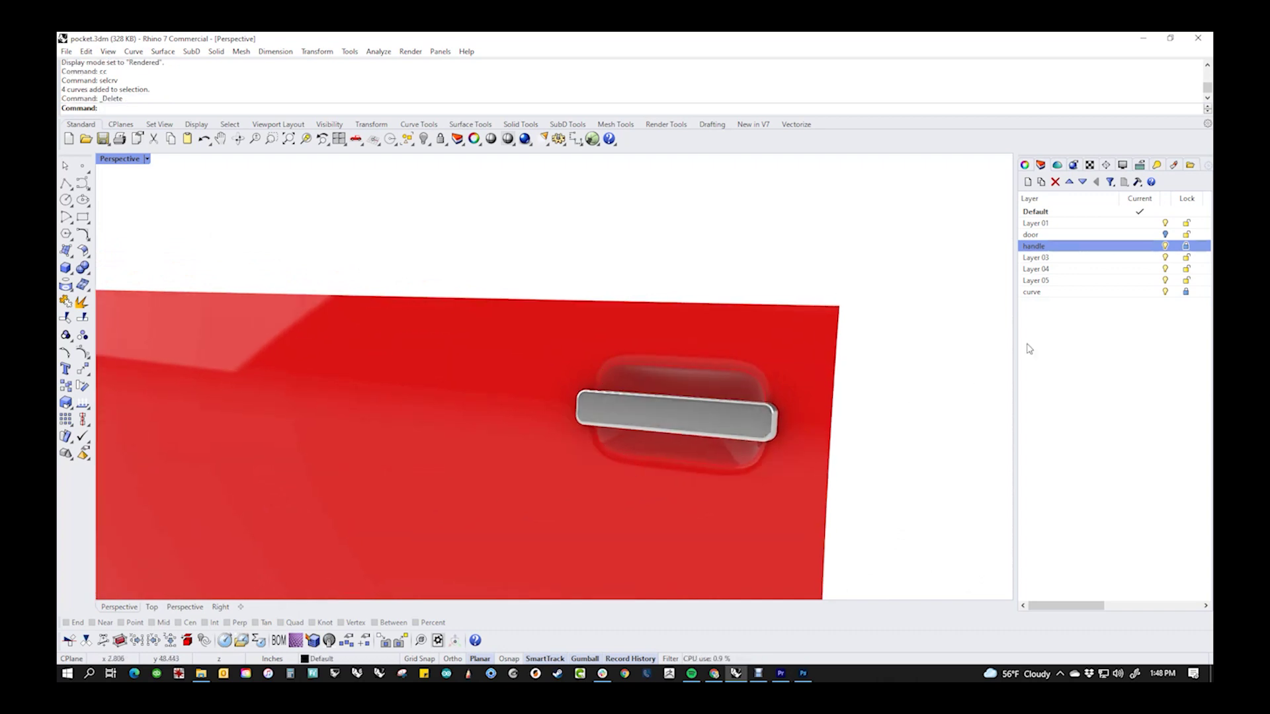
left_click(1157, 294)
- Run EMap analysis on the door polysurface and switch the Perspective viewport to Shaded display to examine its reflections
right_click_drag(850, 444, 748, 449)
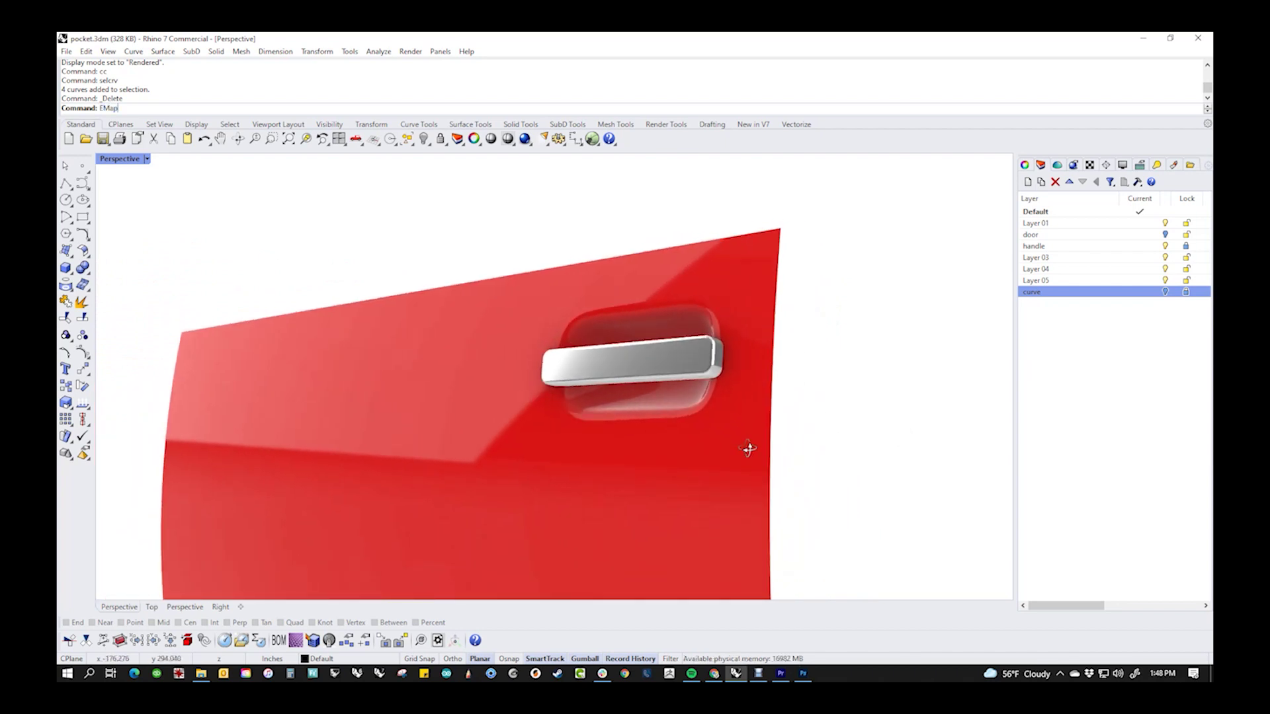
key("Return")
left_click(601, 454)
key("Return")
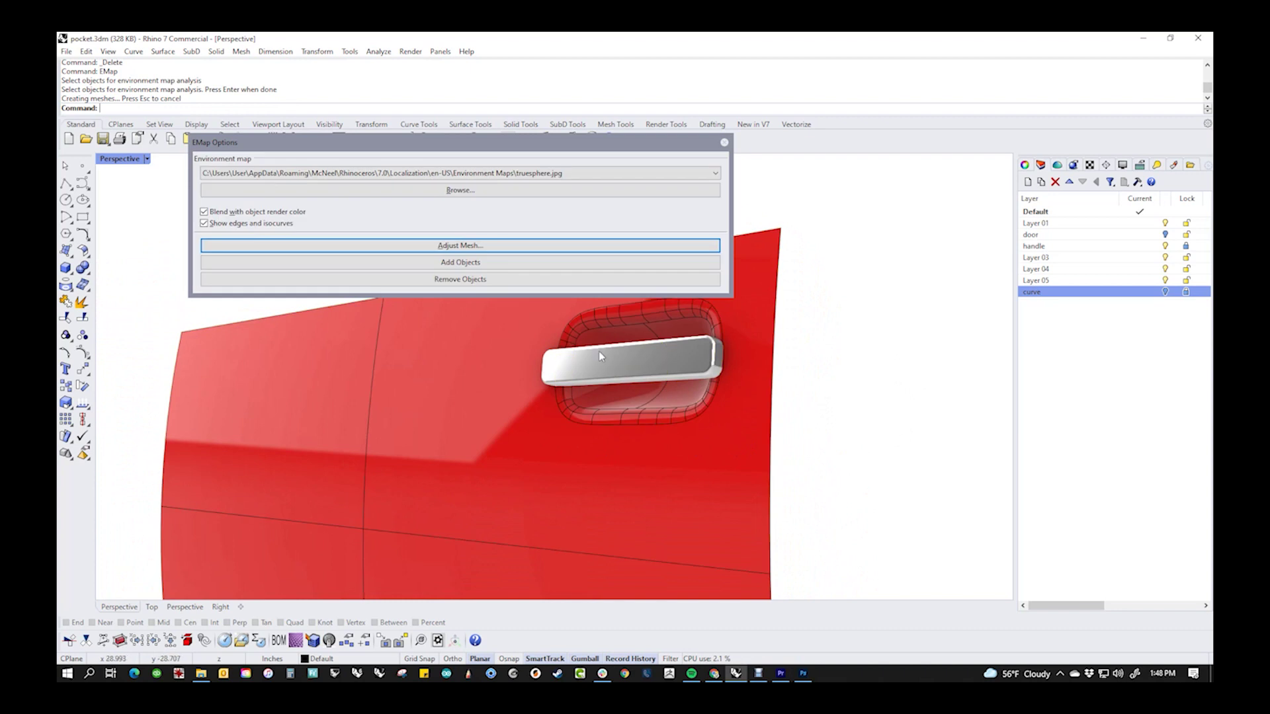
left_click(147, 159)
left_click(199, 215)
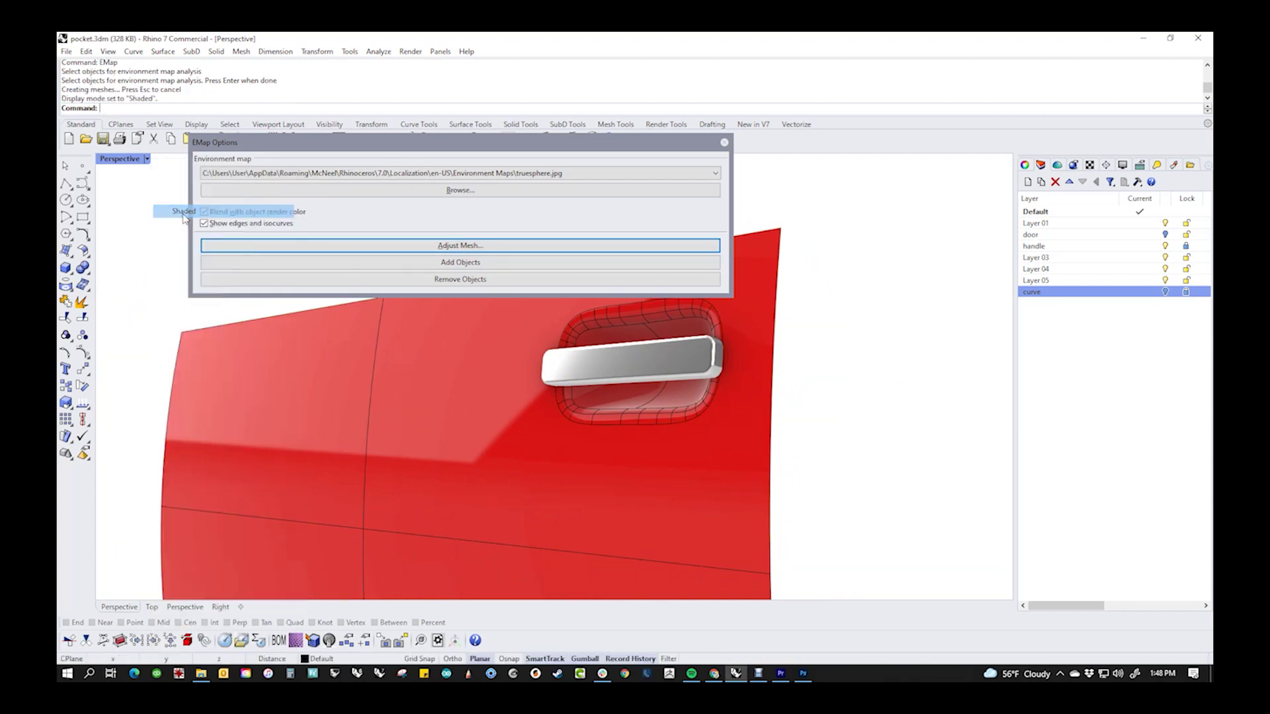
right_click_drag(702, 486, 765, 514)
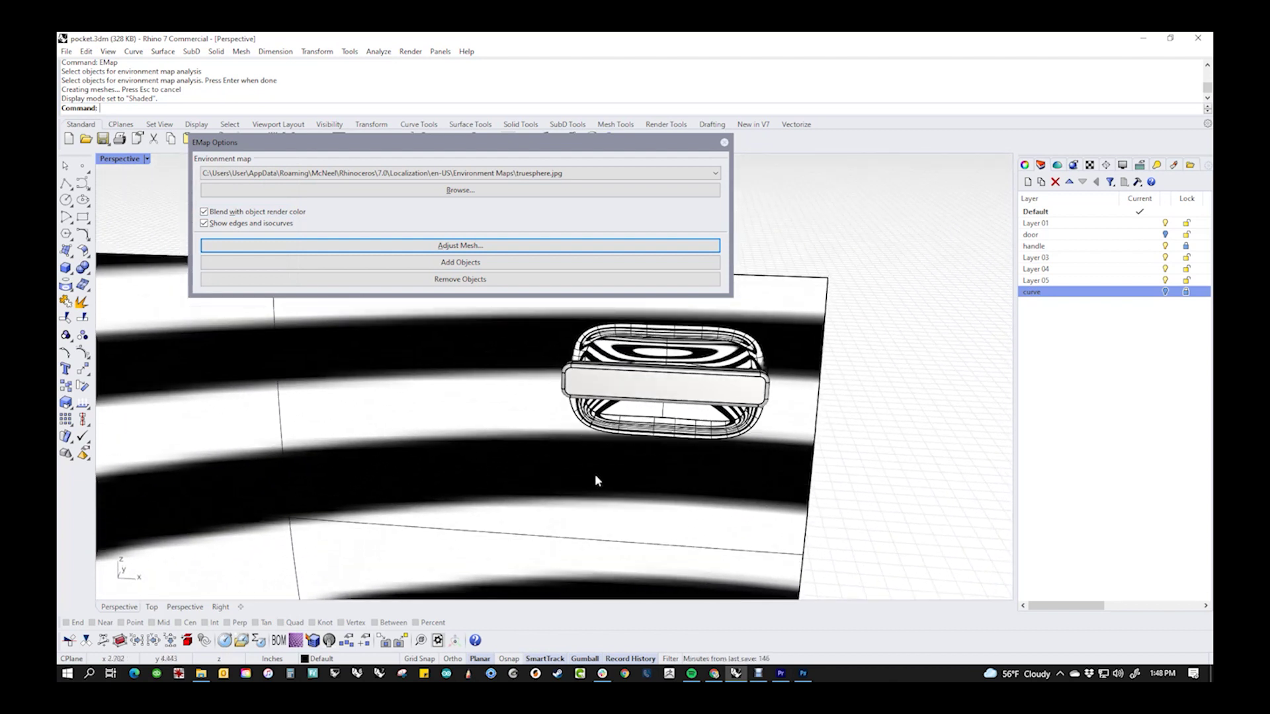
- Change the environment map to space needle.png, examine the reflections across the door and pocket, and end the EMap analysis
left_click(715, 174)
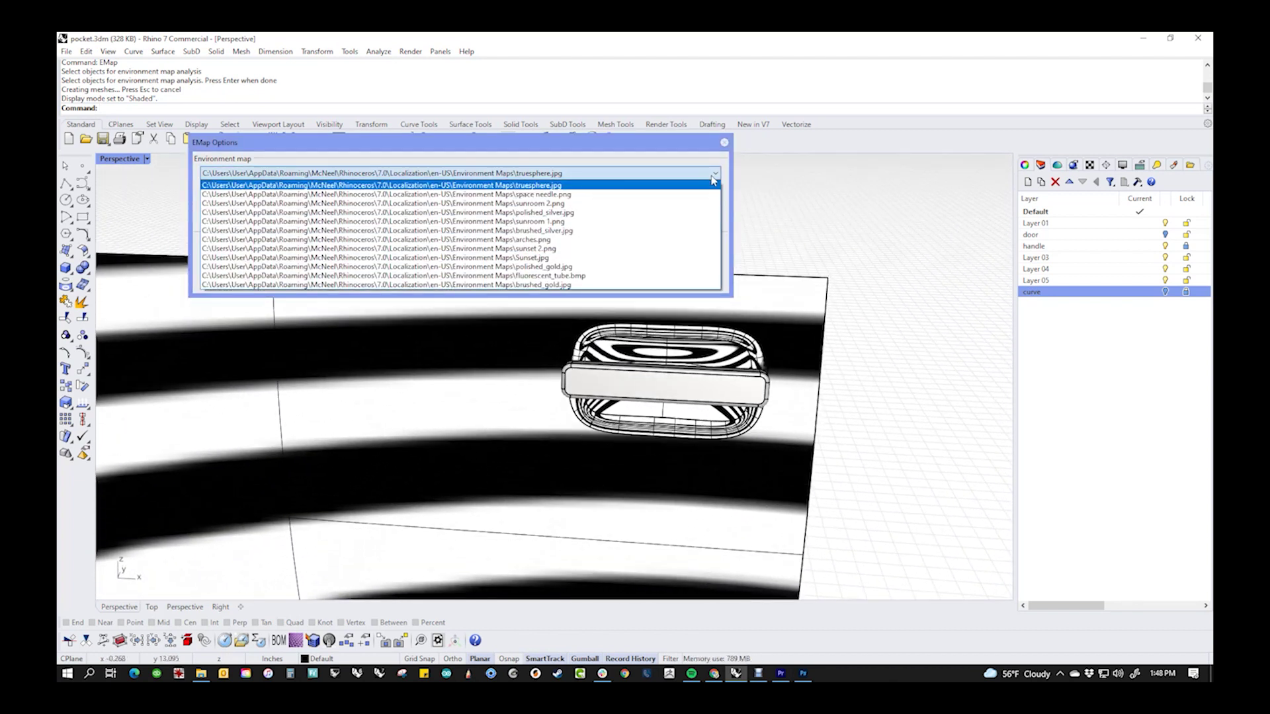
left_click(628, 194)
right_click_drag(778, 415, 842, 431)
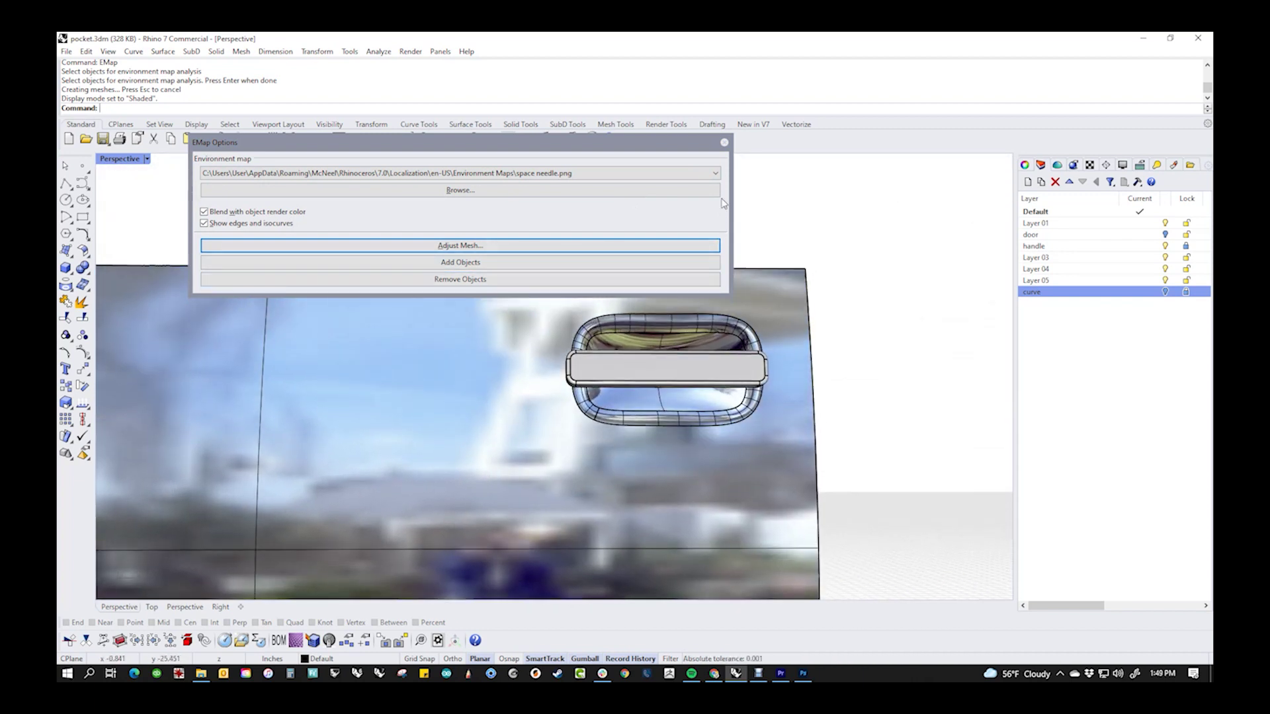
left_click(724, 143)
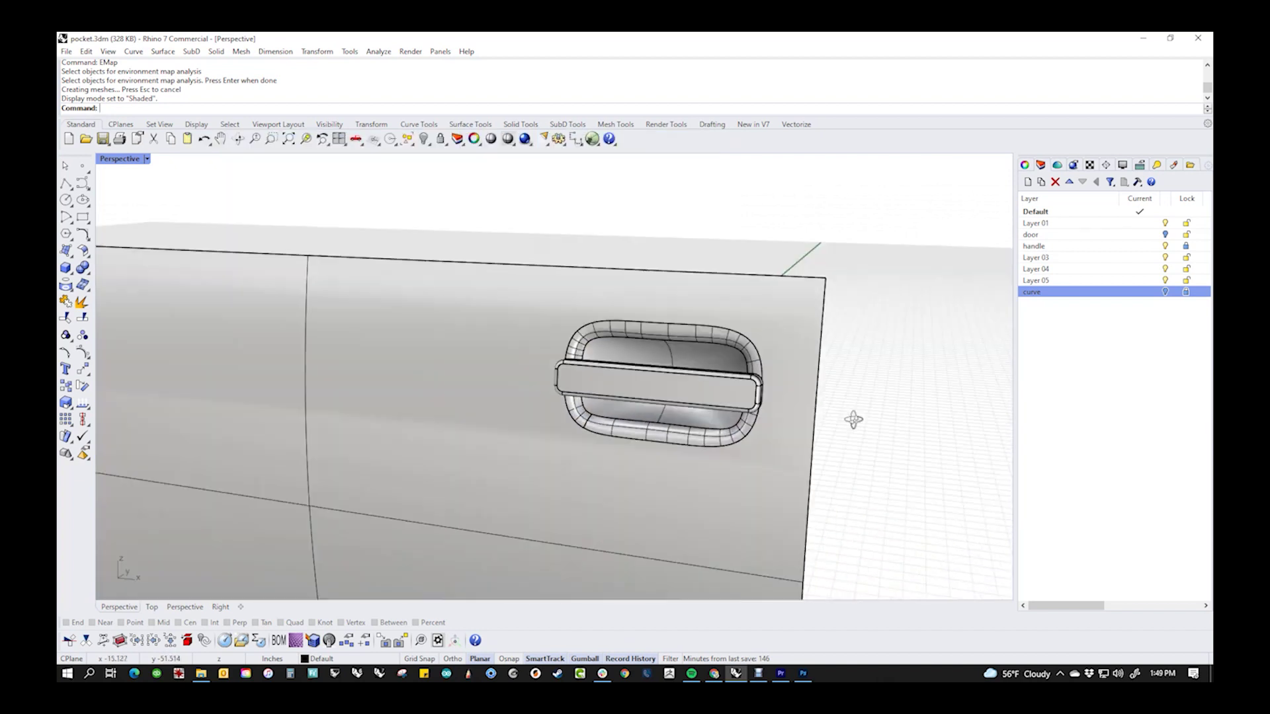
- Run Zebra analysis on the door polysurface and examine the stripes closely around the pocket's blended rim
left_click(724, 492)
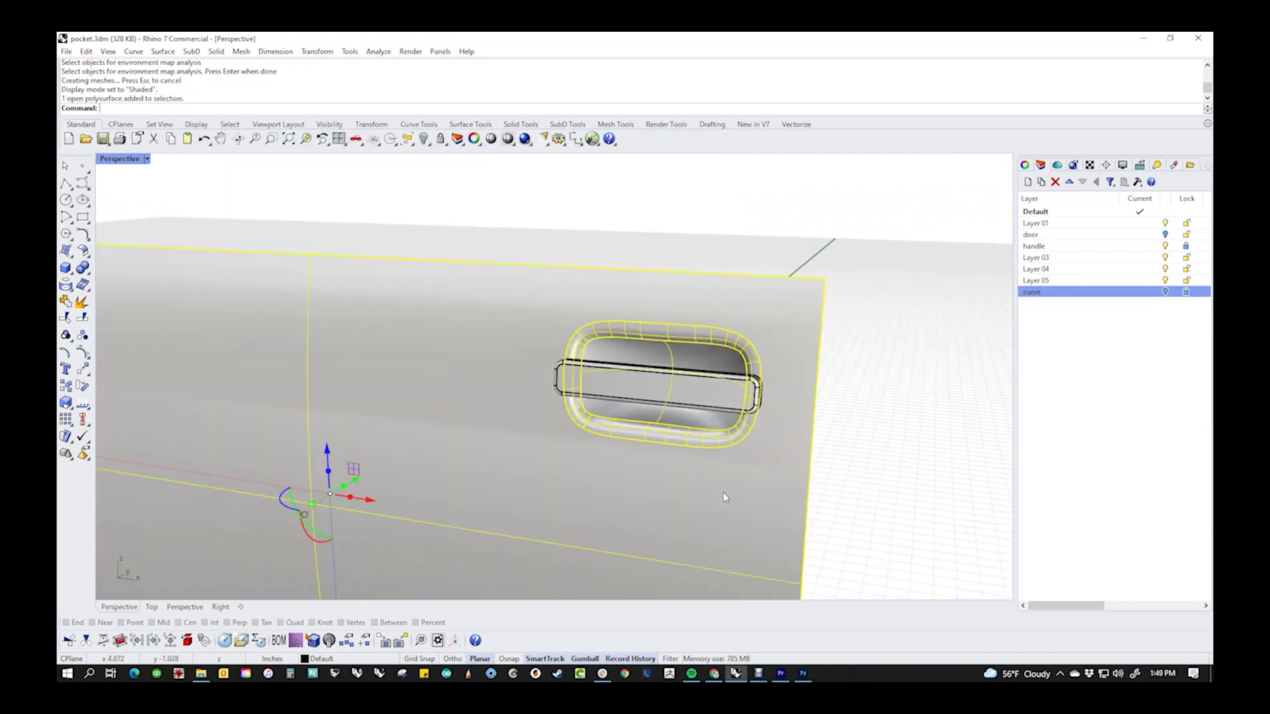
type("Zebra")
key("Return")
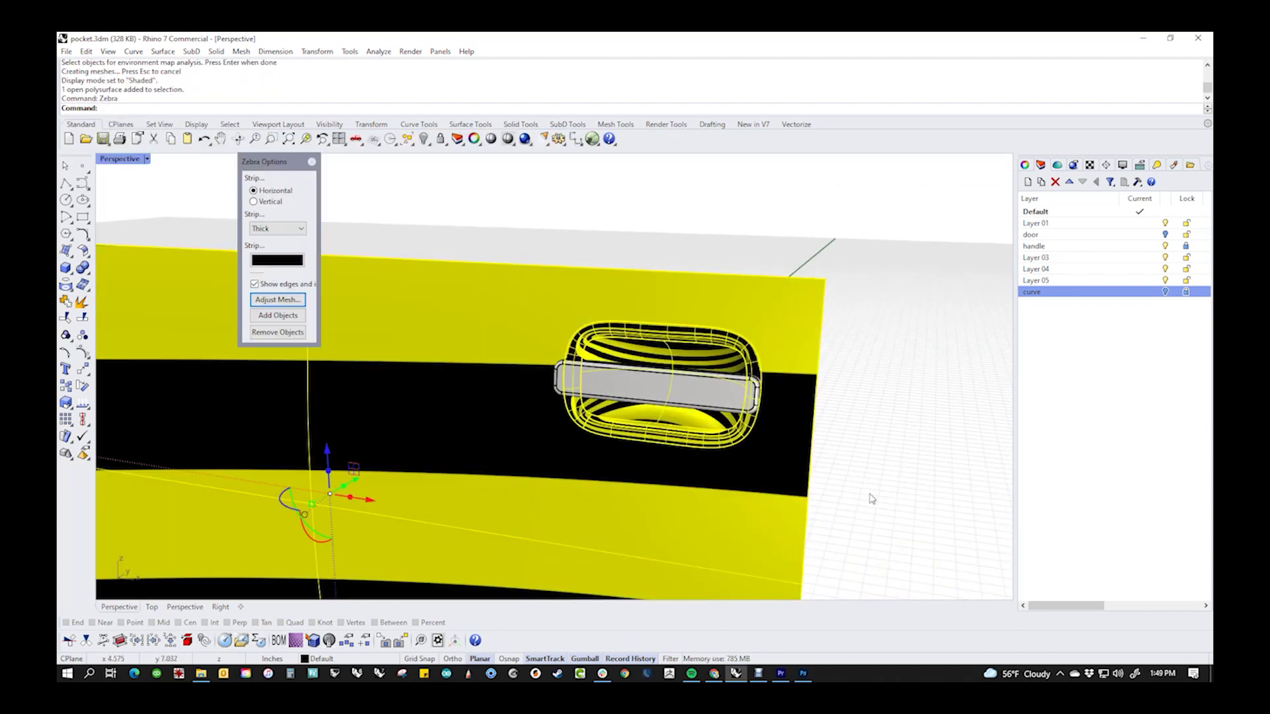
right_click_drag(870, 499, 878, 505)
scroll(635, 477, "up", 5)
right_click_drag(634, 478, 648, 416)
- Refine the zebra analysis mesh with the maximum polygon setting, examine the stripe flow over the door, and end the analysis
left_click(278, 299)
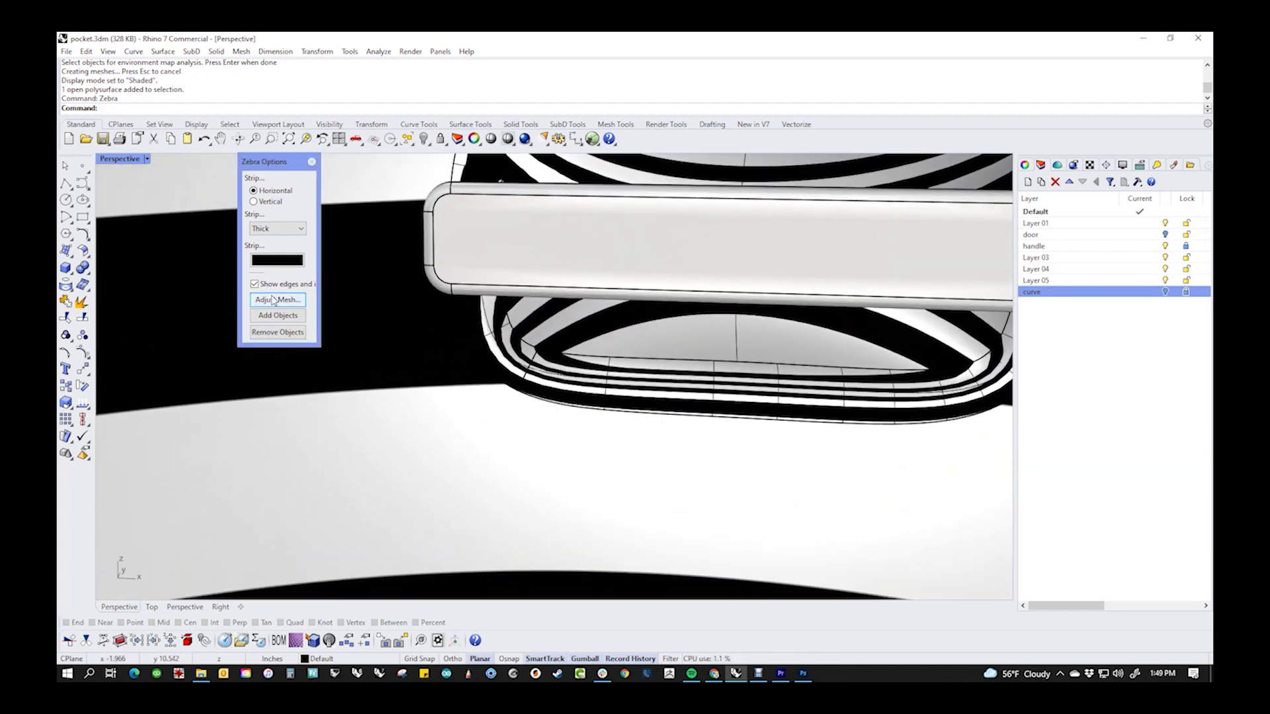
left_click(967, 434)
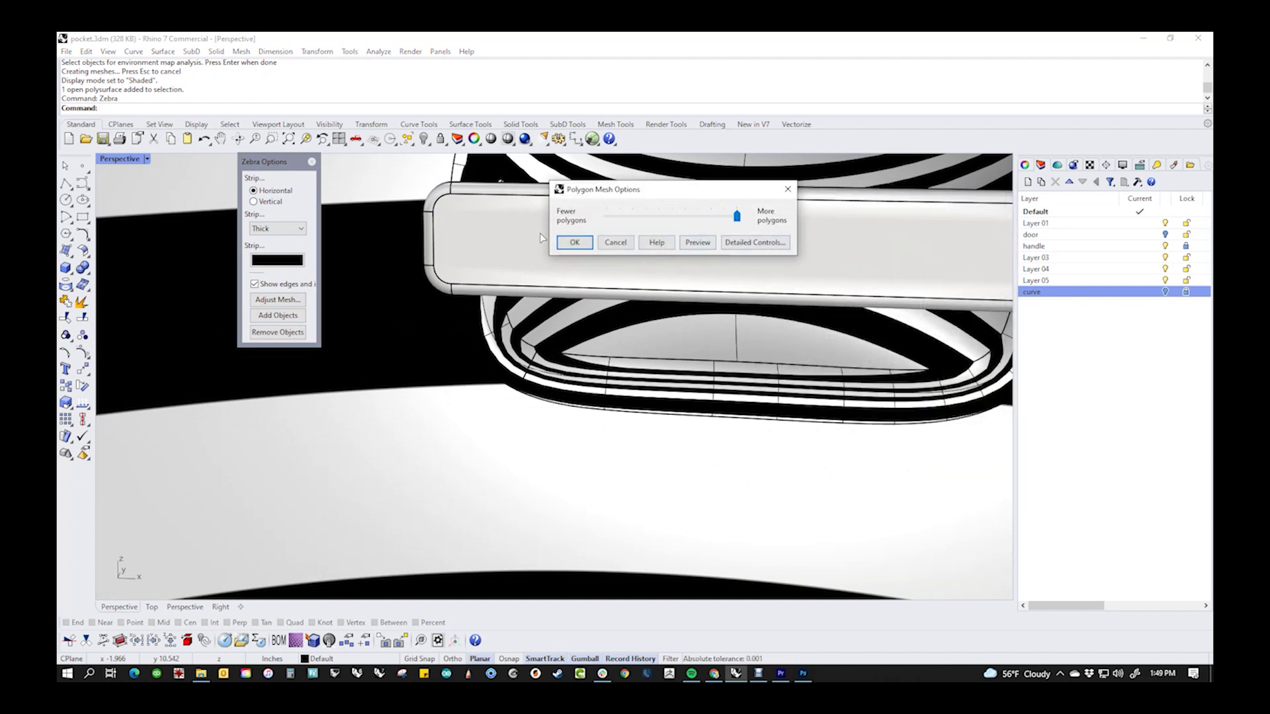
left_click(574, 243)
right_click_drag(663, 416, 640, 446)
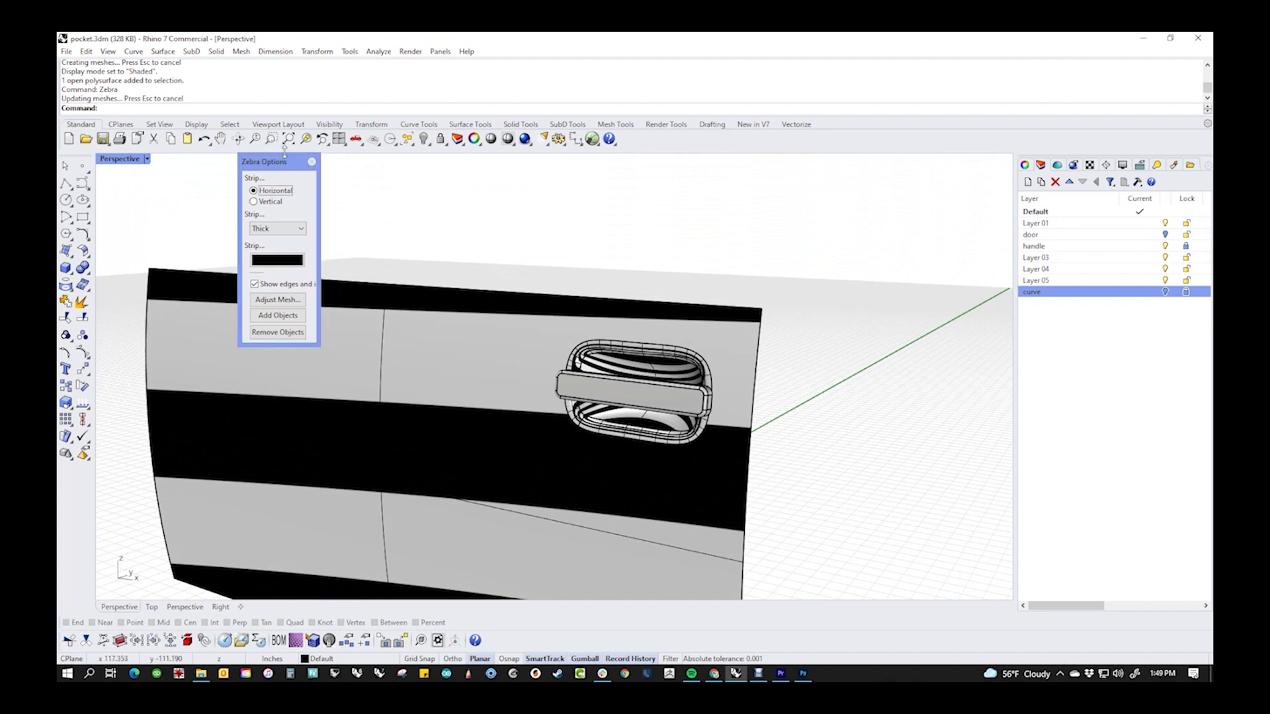
left_click(313, 163)
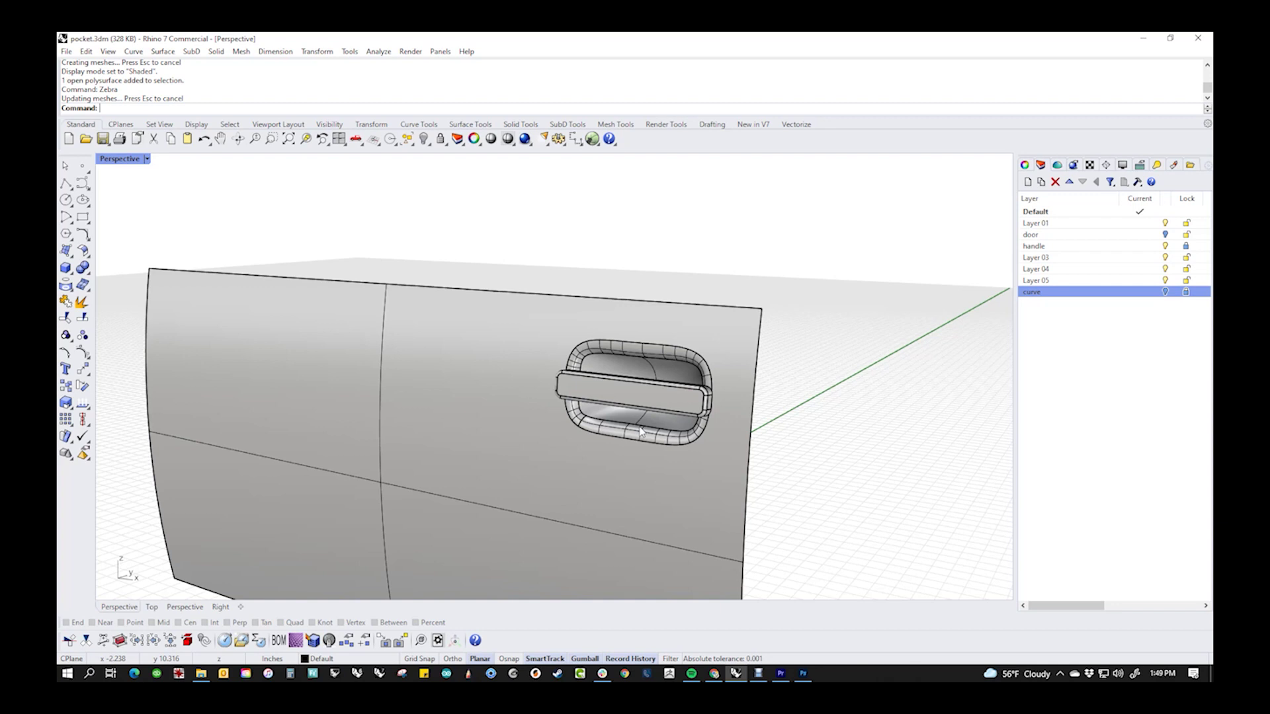
- Examine the pocket's shape from behind the door and its blended rim around the handle from the front
right_click_drag(640, 433, 306, 417)
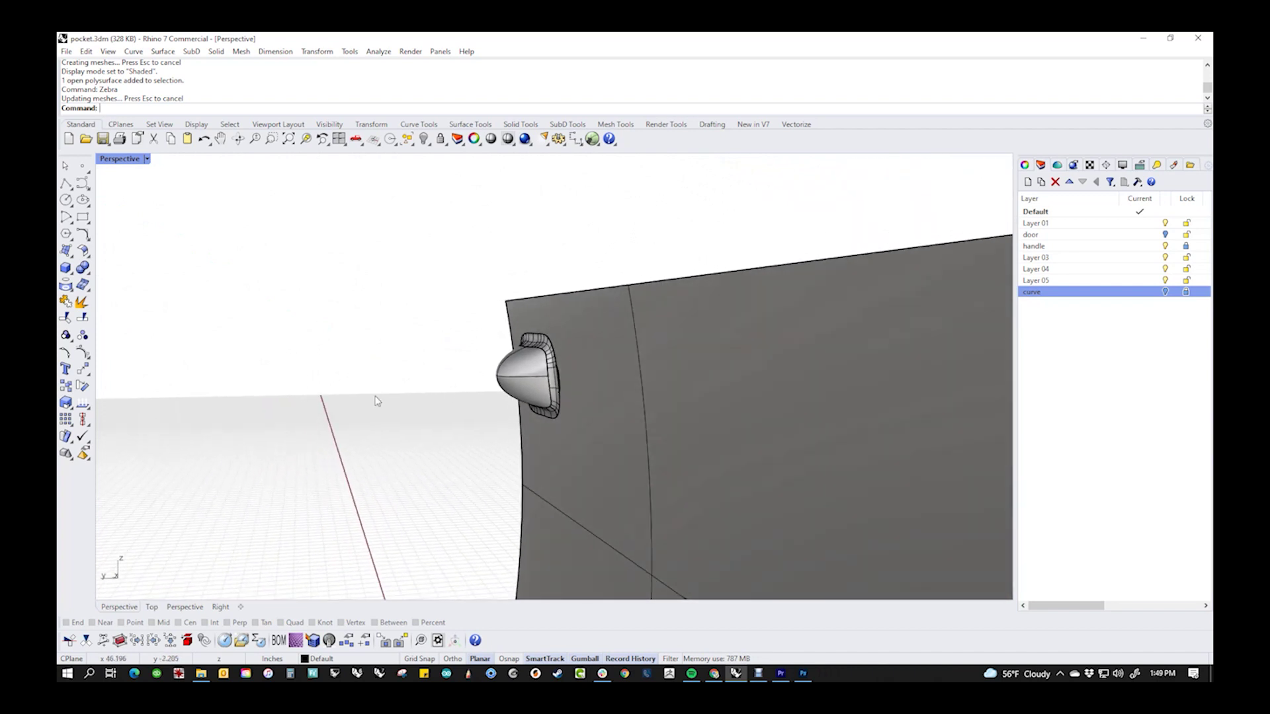
scroll(554, 397, "up", 3)
scroll(476, 359, "down", 2)
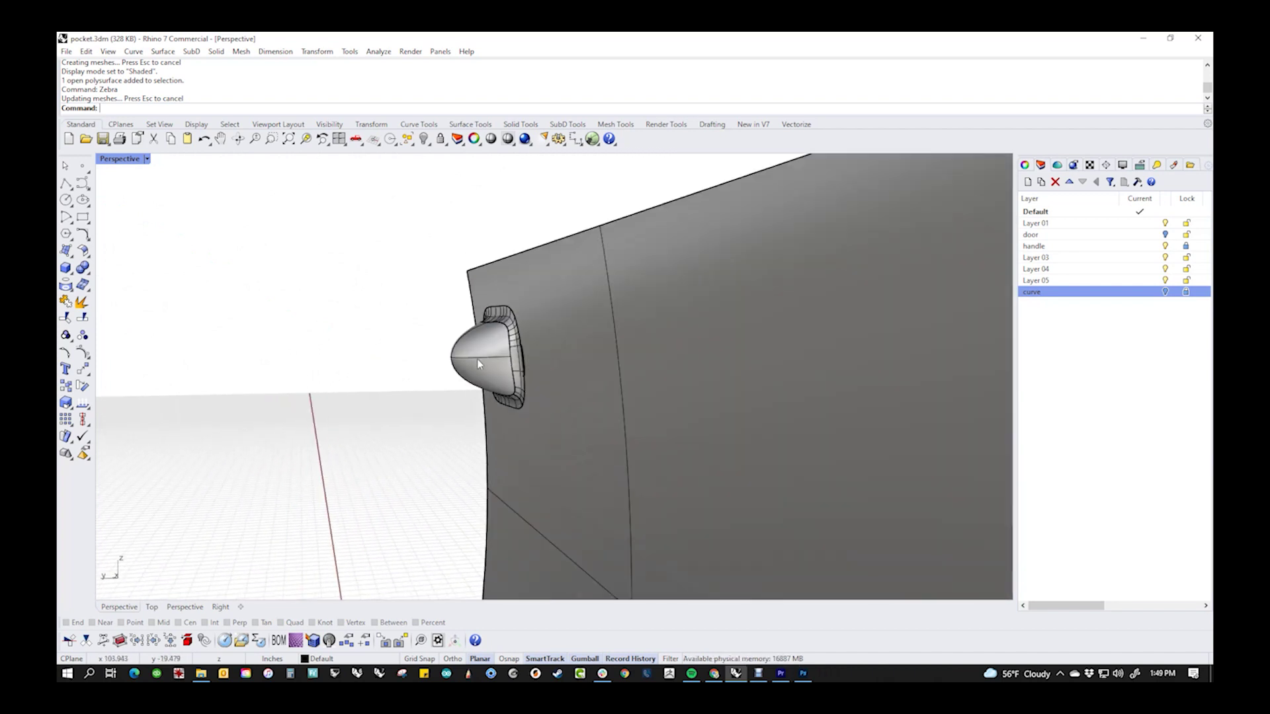
right_click_drag(477, 359, 569, 370)
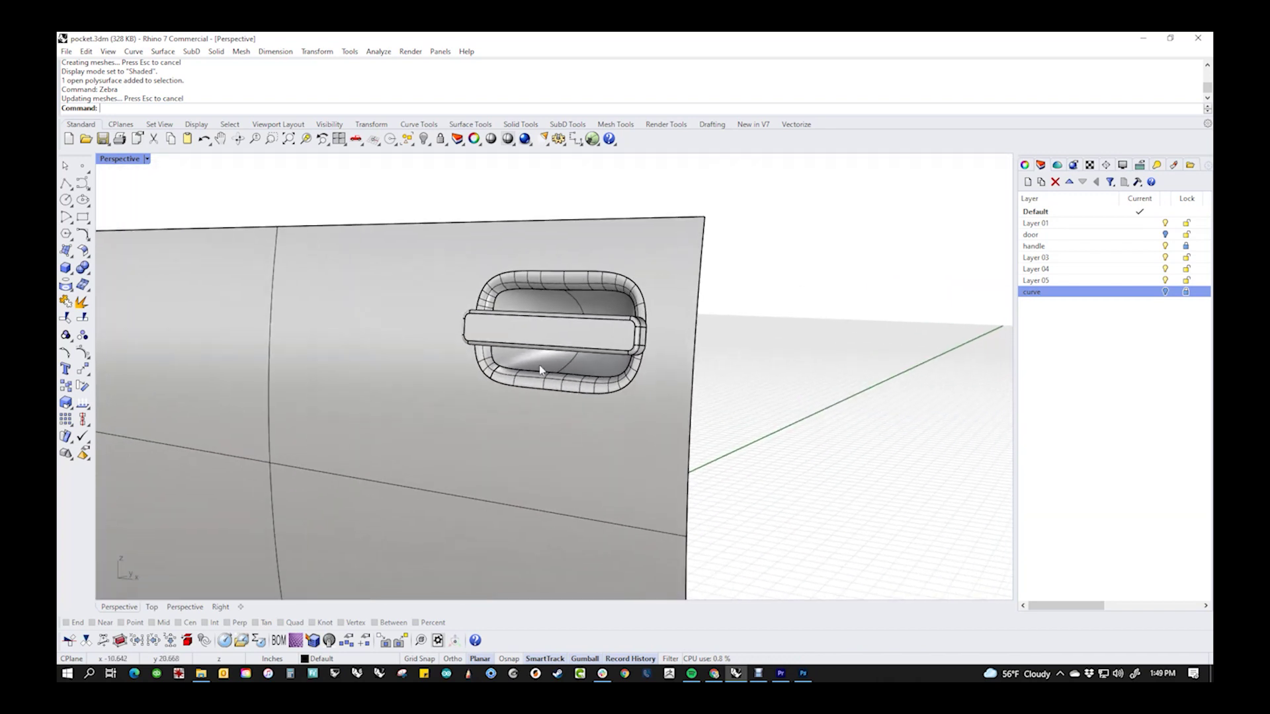
scroll(562, 397, "up", 4)
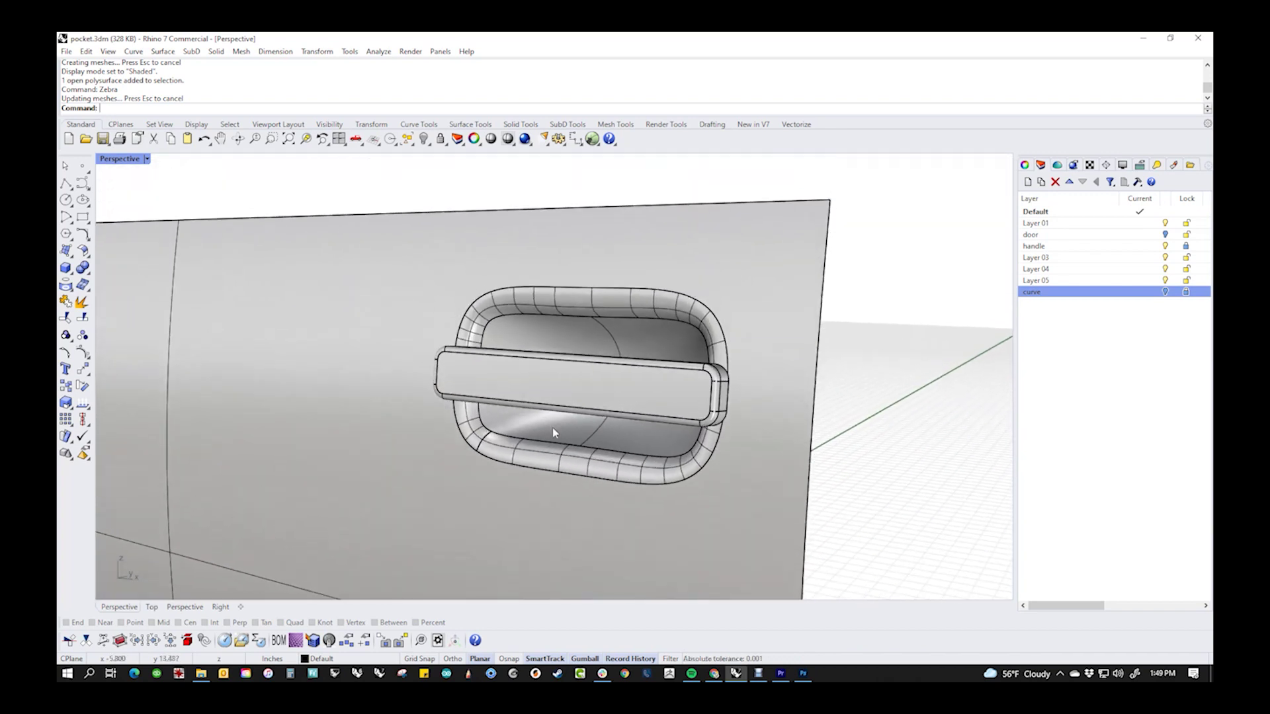